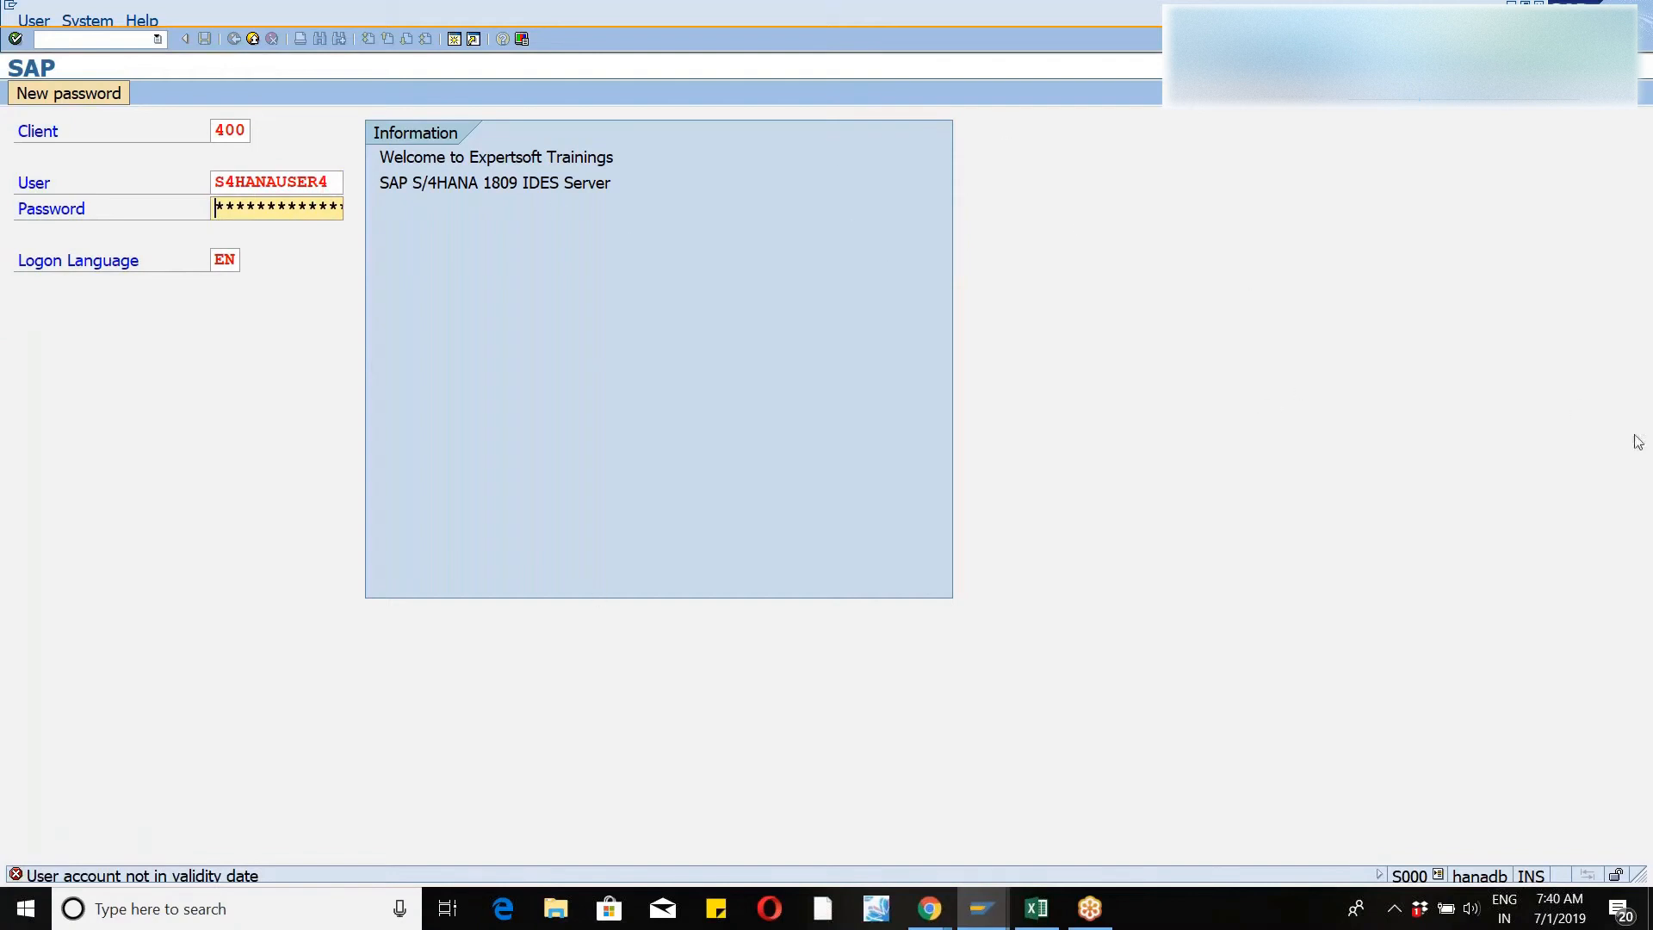
pyautogui.click(1431, 215)
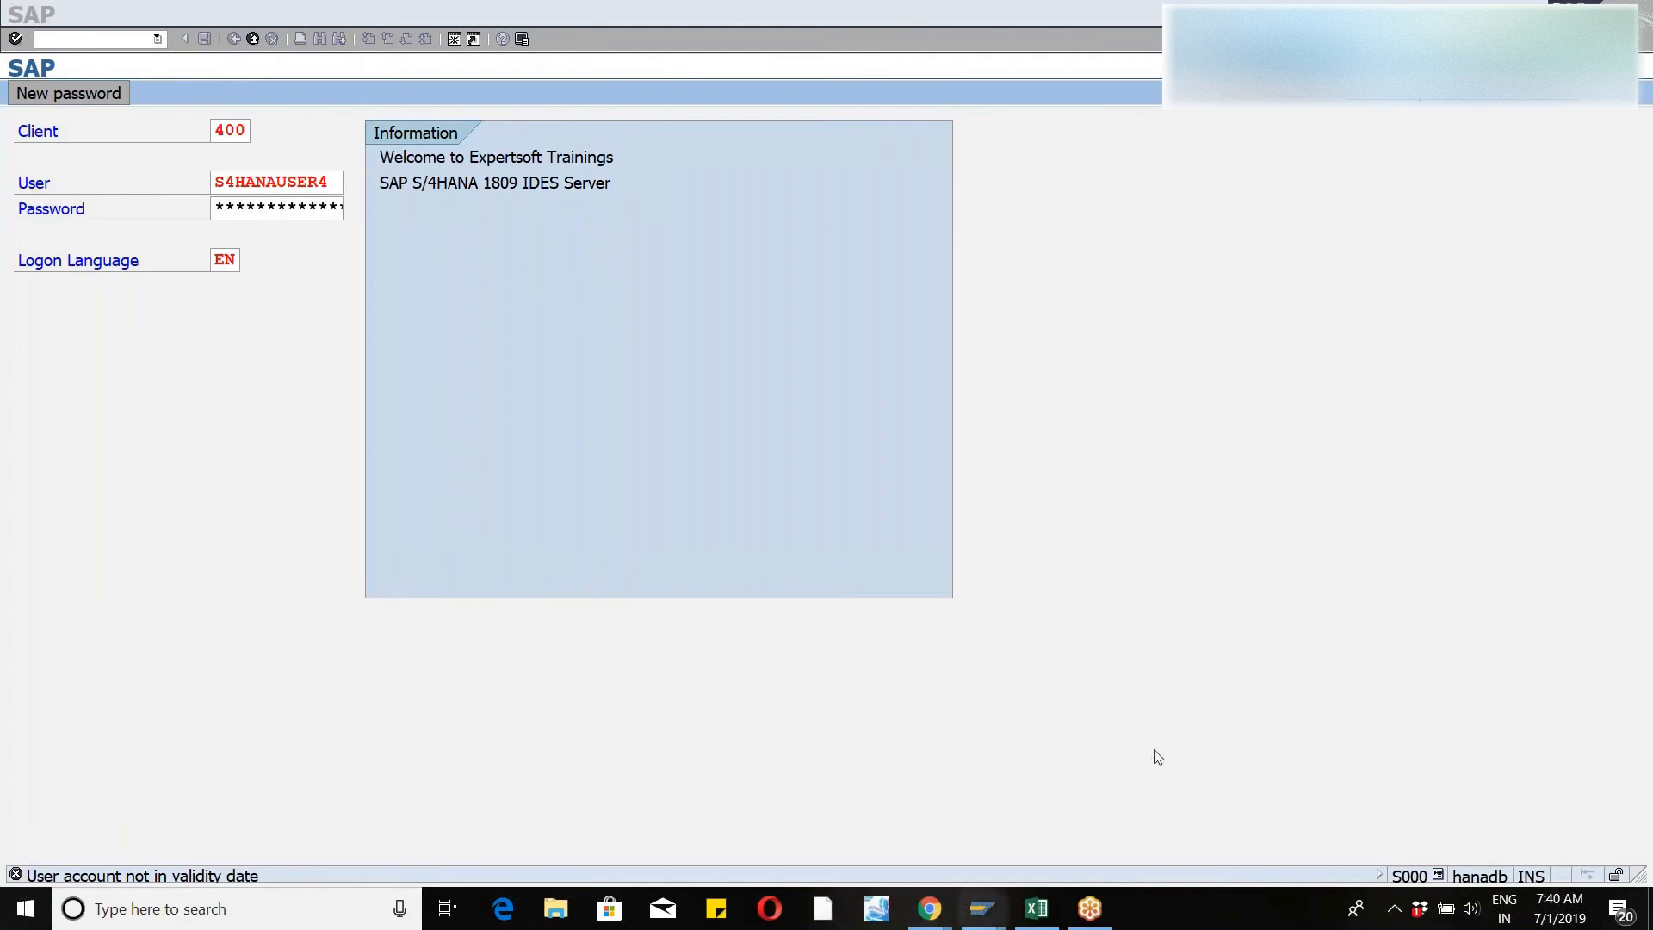
pyautogui.click(176, 909)
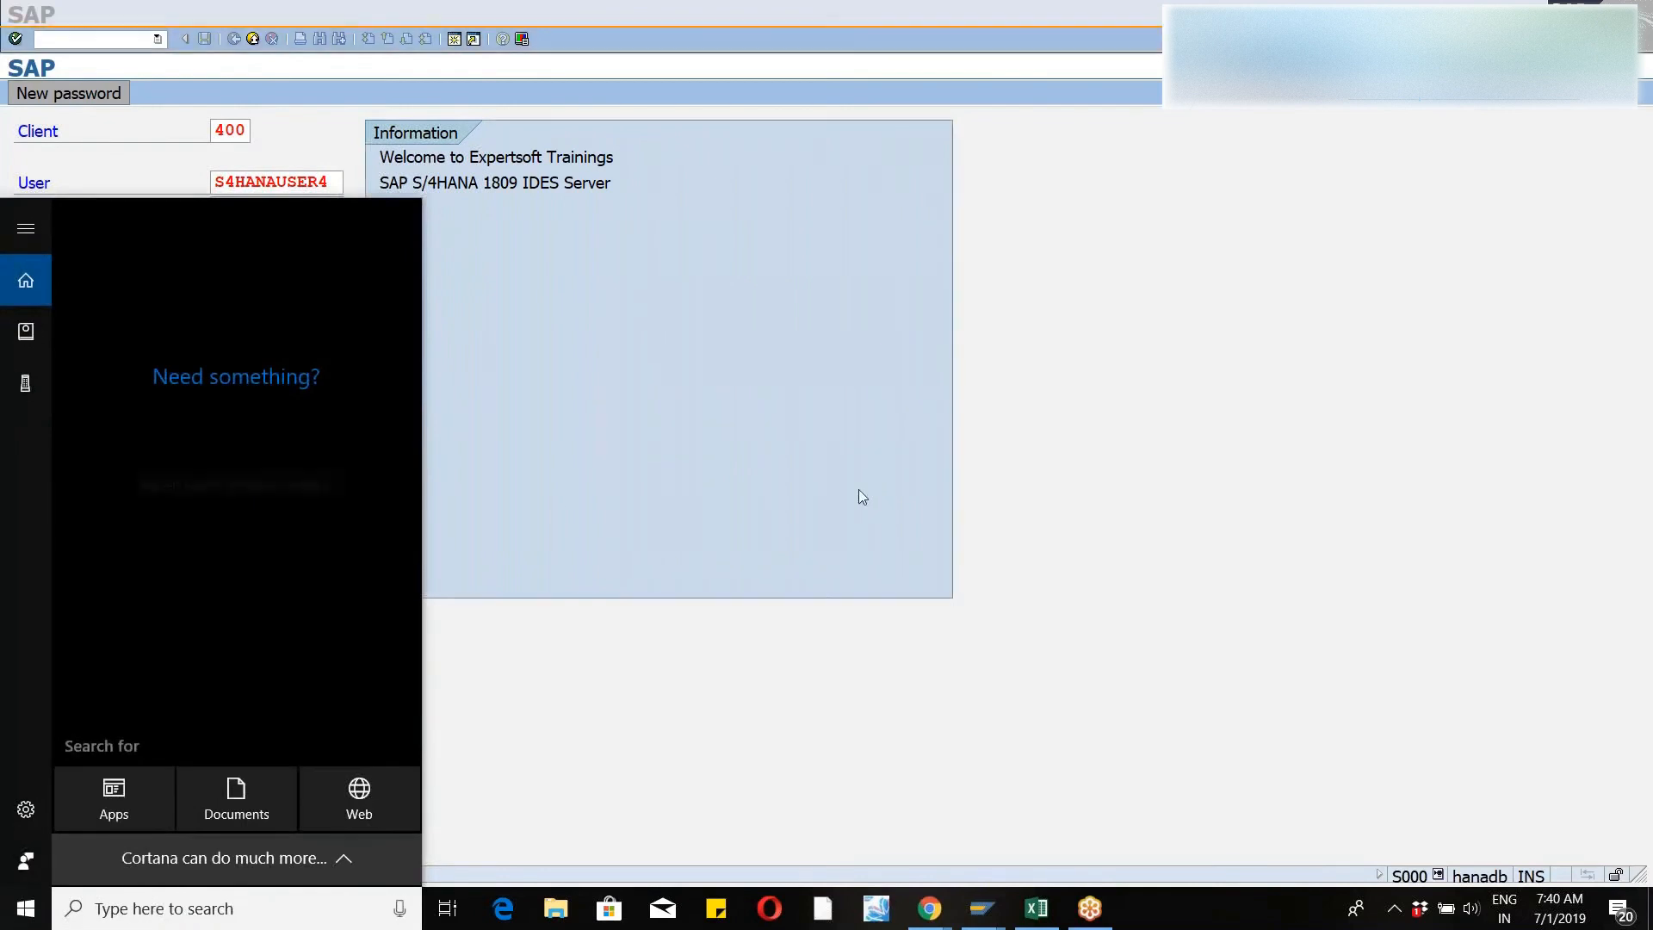
pyautogui.click(859, 490)
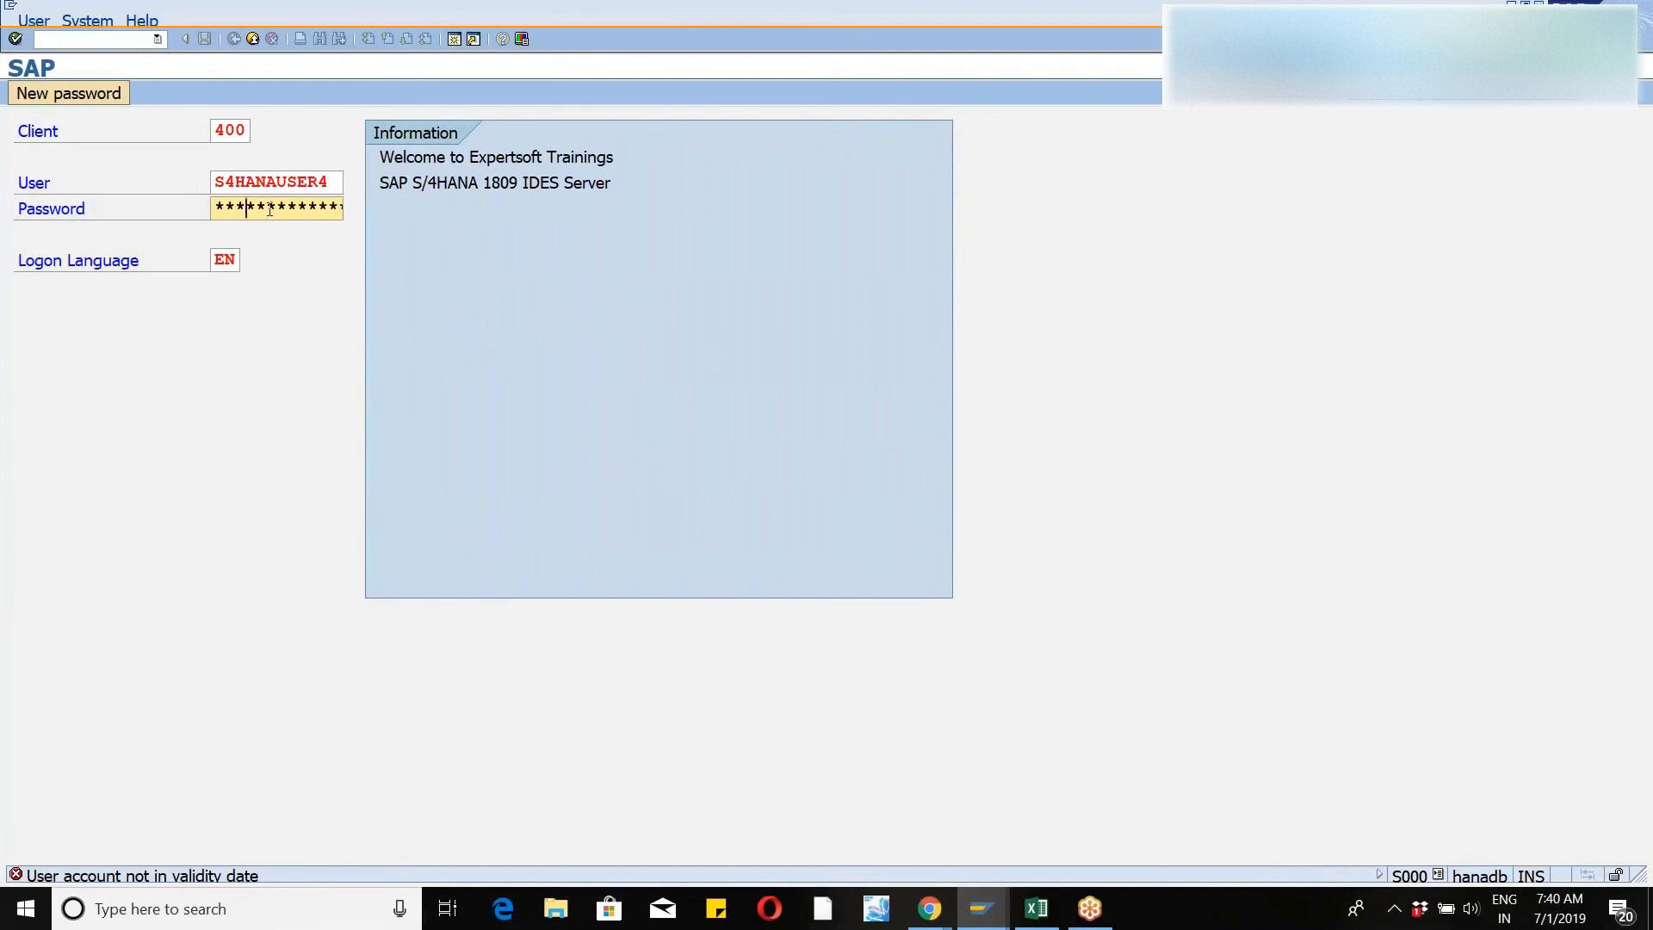
# - Log on to client 400 and open the SAP Reference IMG through transaction spro
pyautogui.press('Return')
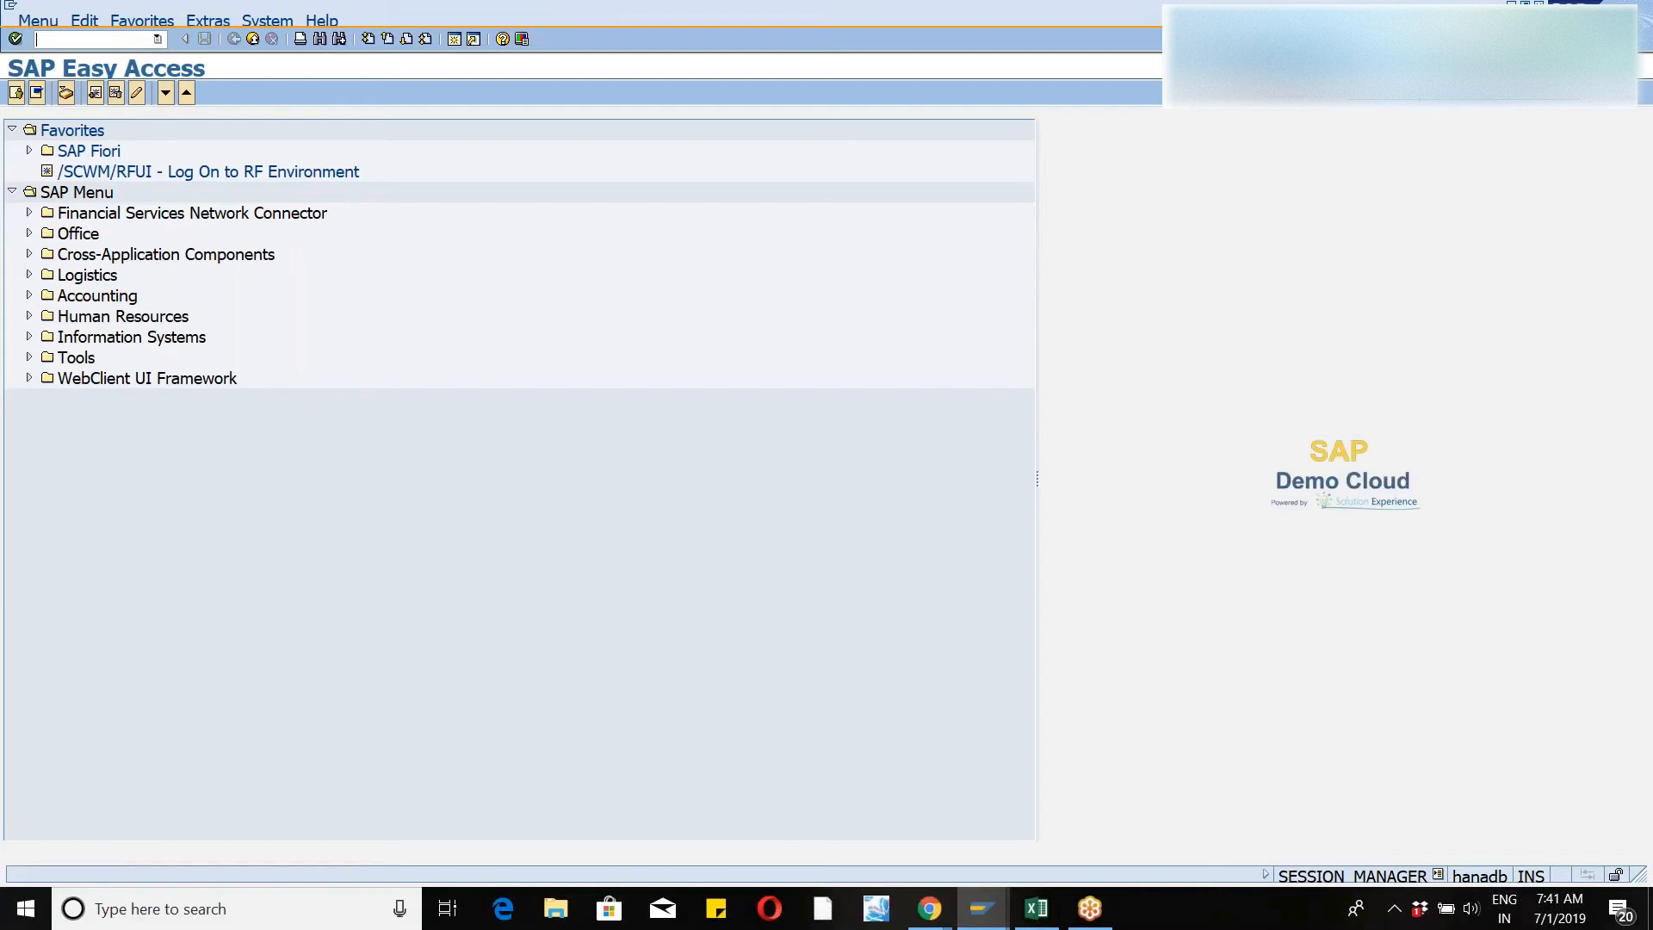
pyautogui.write('spro')
pyautogui.press('Return')
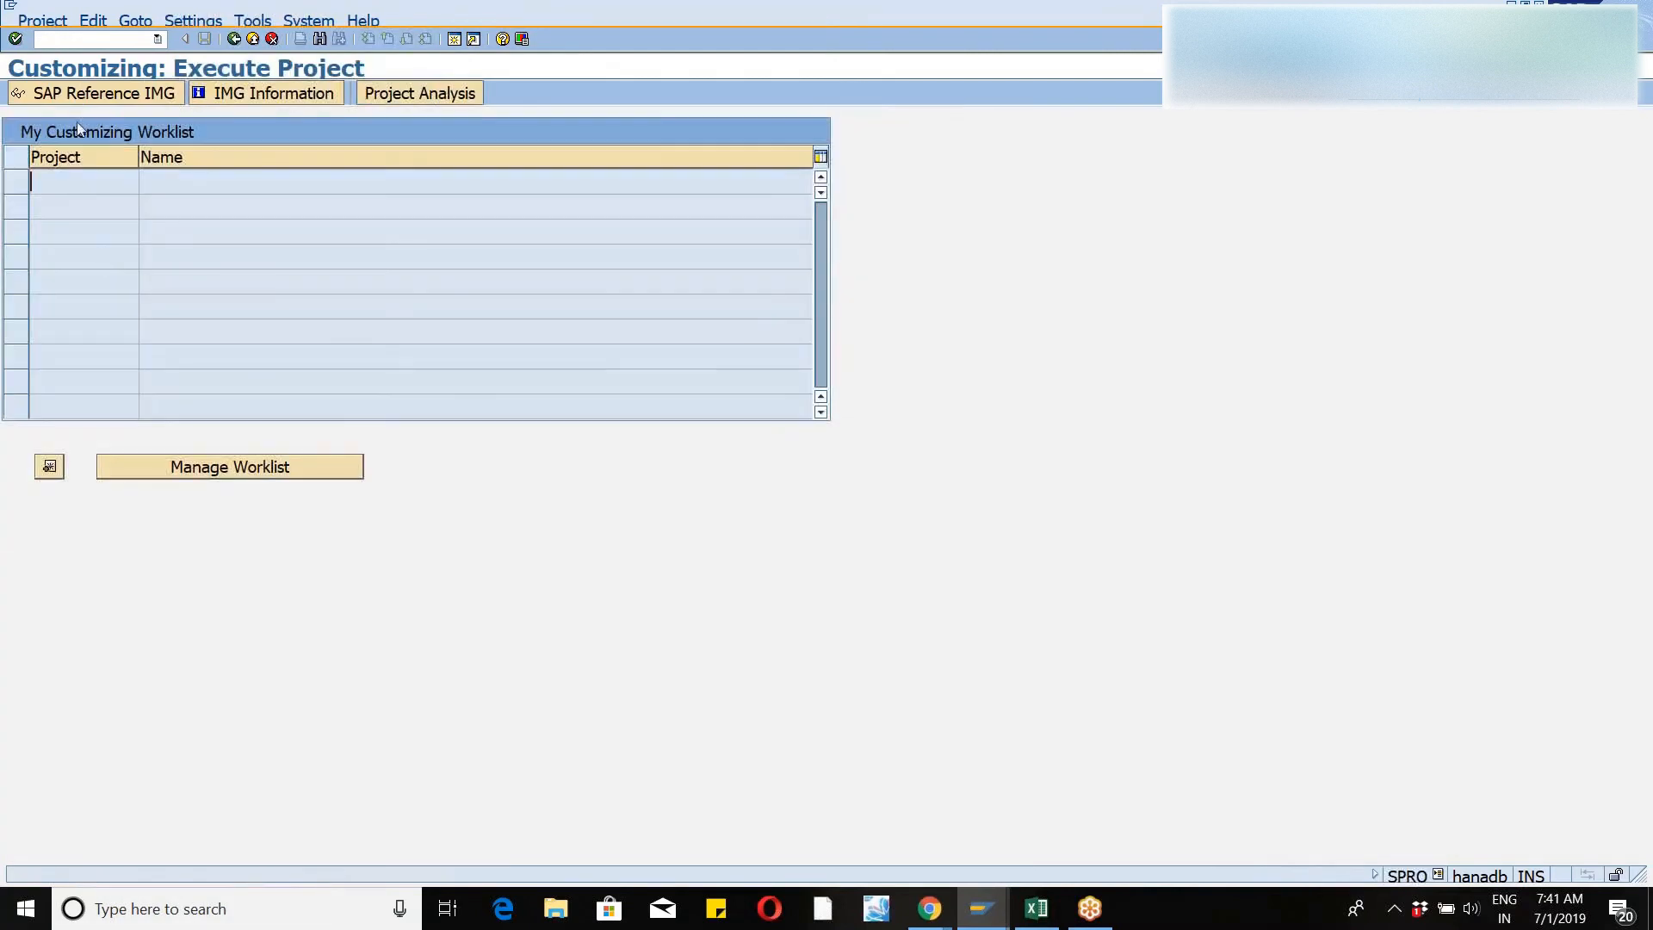
pyautogui.click(61, 102)
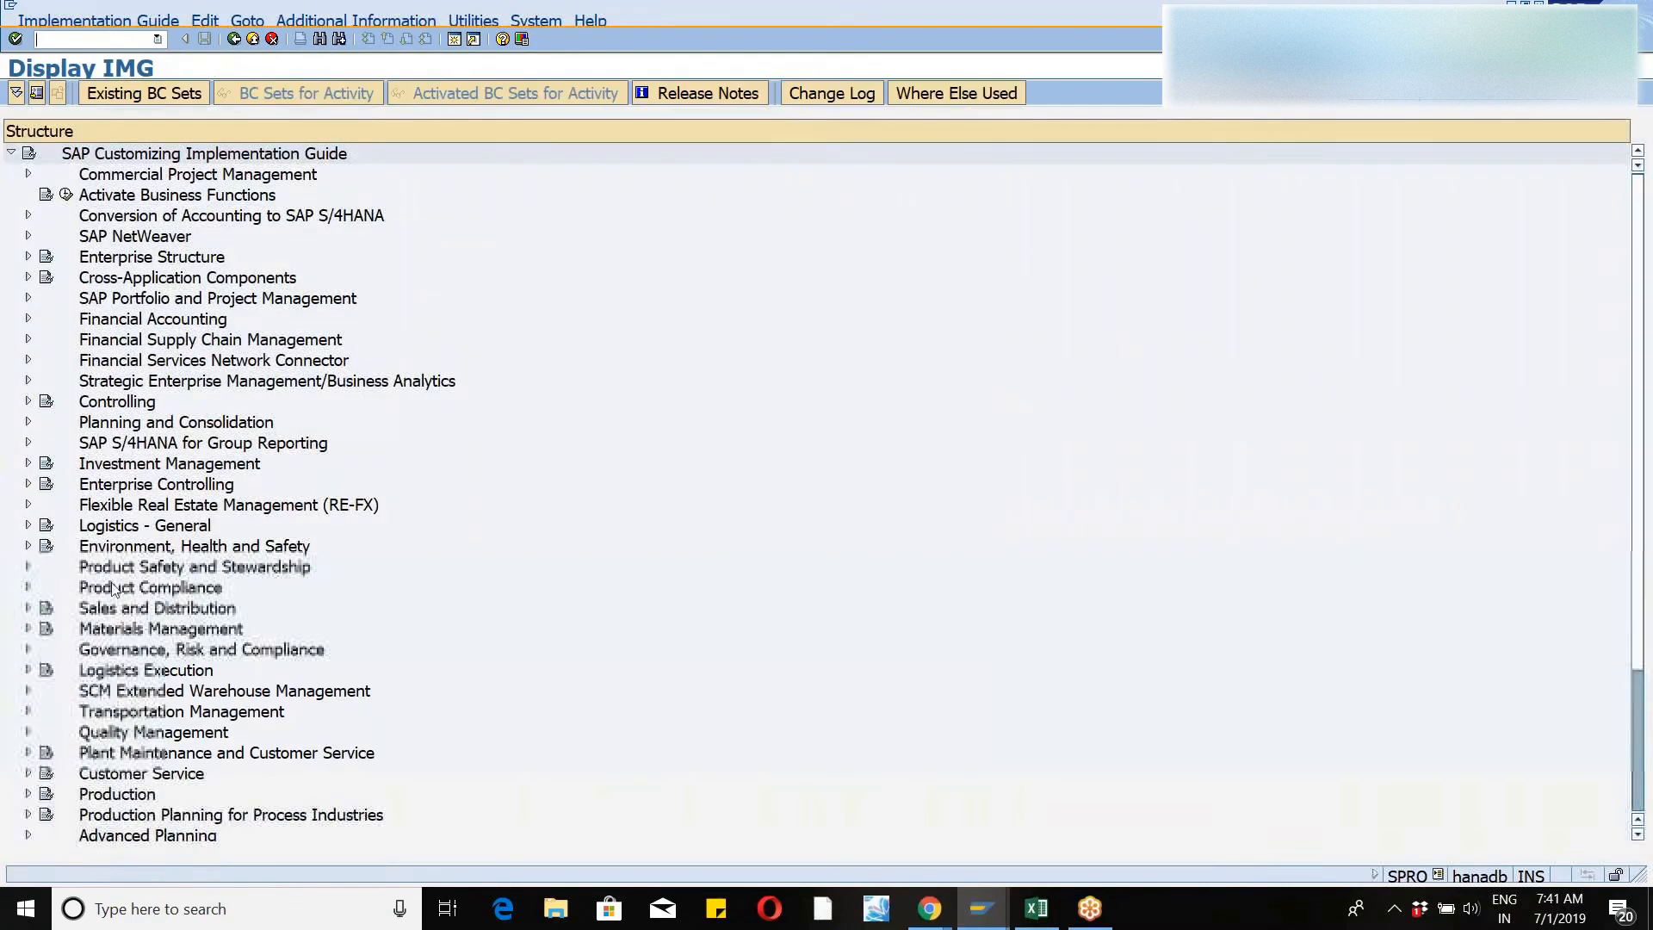
# - Open Map Storage Locations from ERP System to EWM under Extended Warehouse Management, Interfaces, ERP Integration, Goods Movements
pyautogui.click(28, 690)
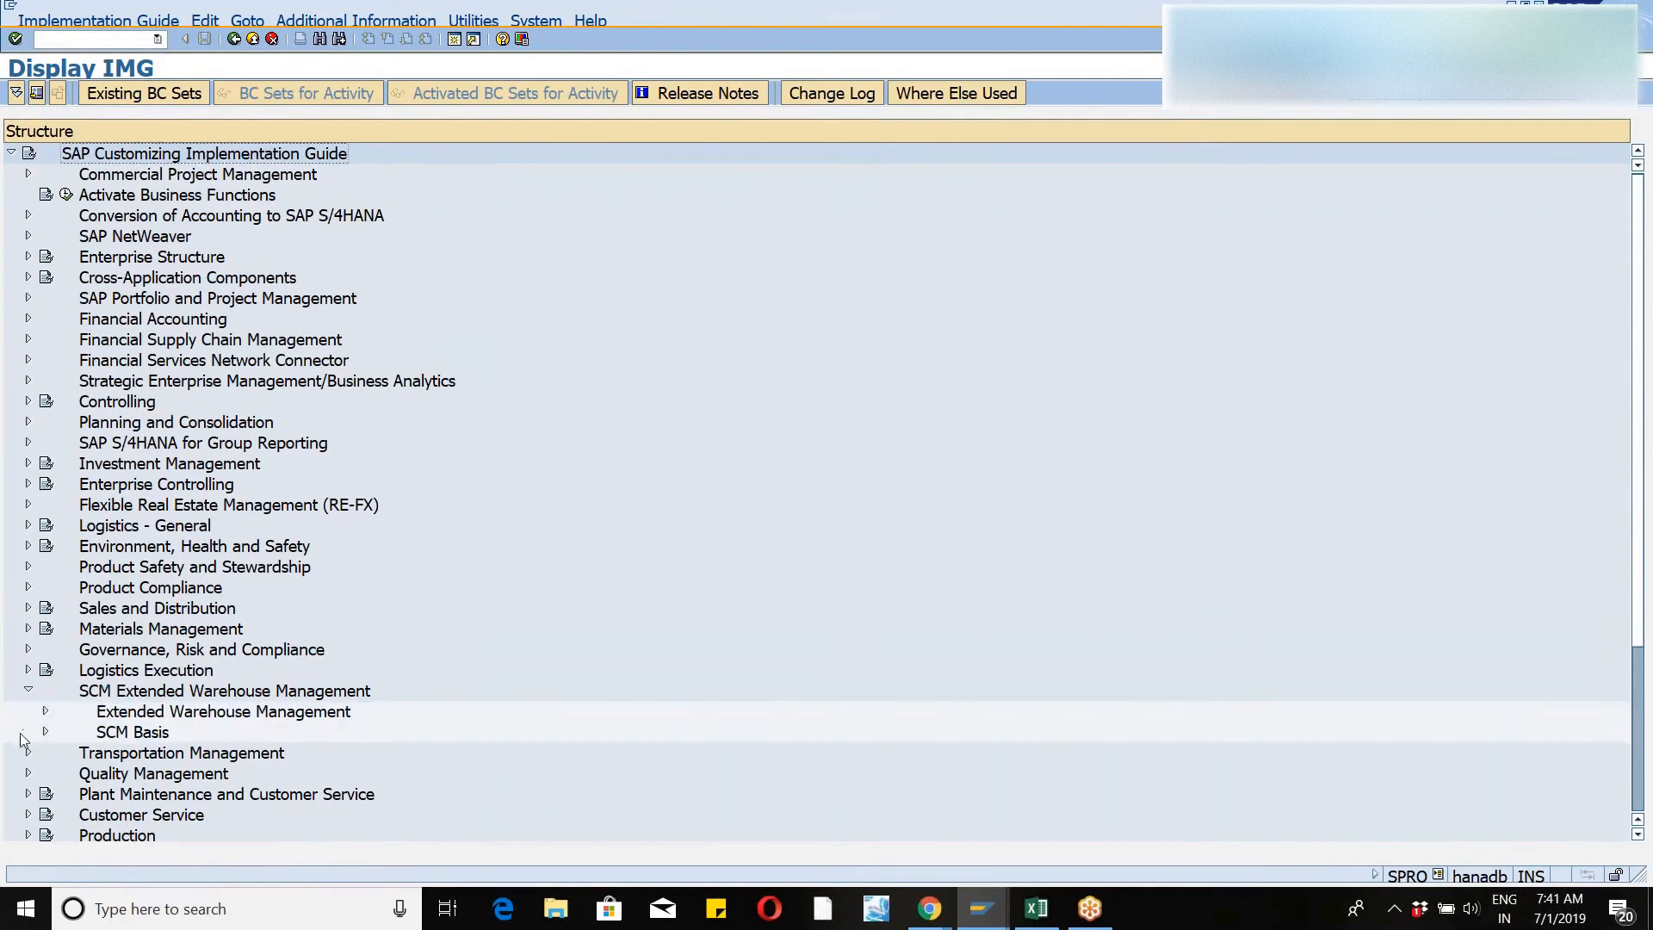
pyautogui.click(46, 711)
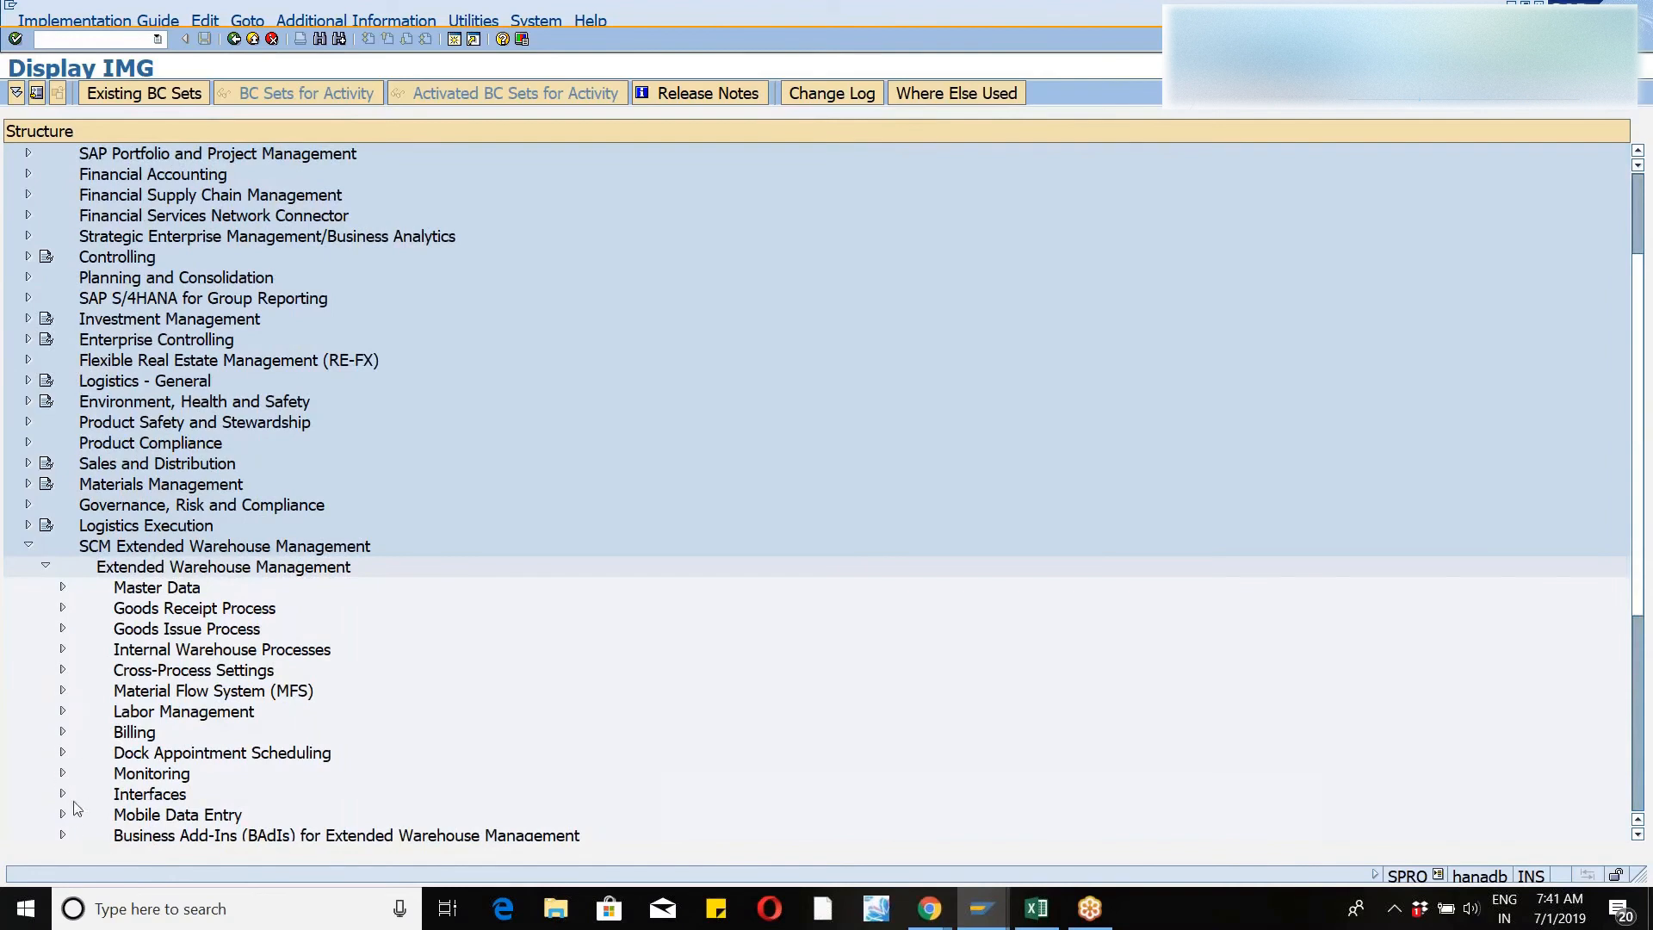
pyautogui.click(63, 794)
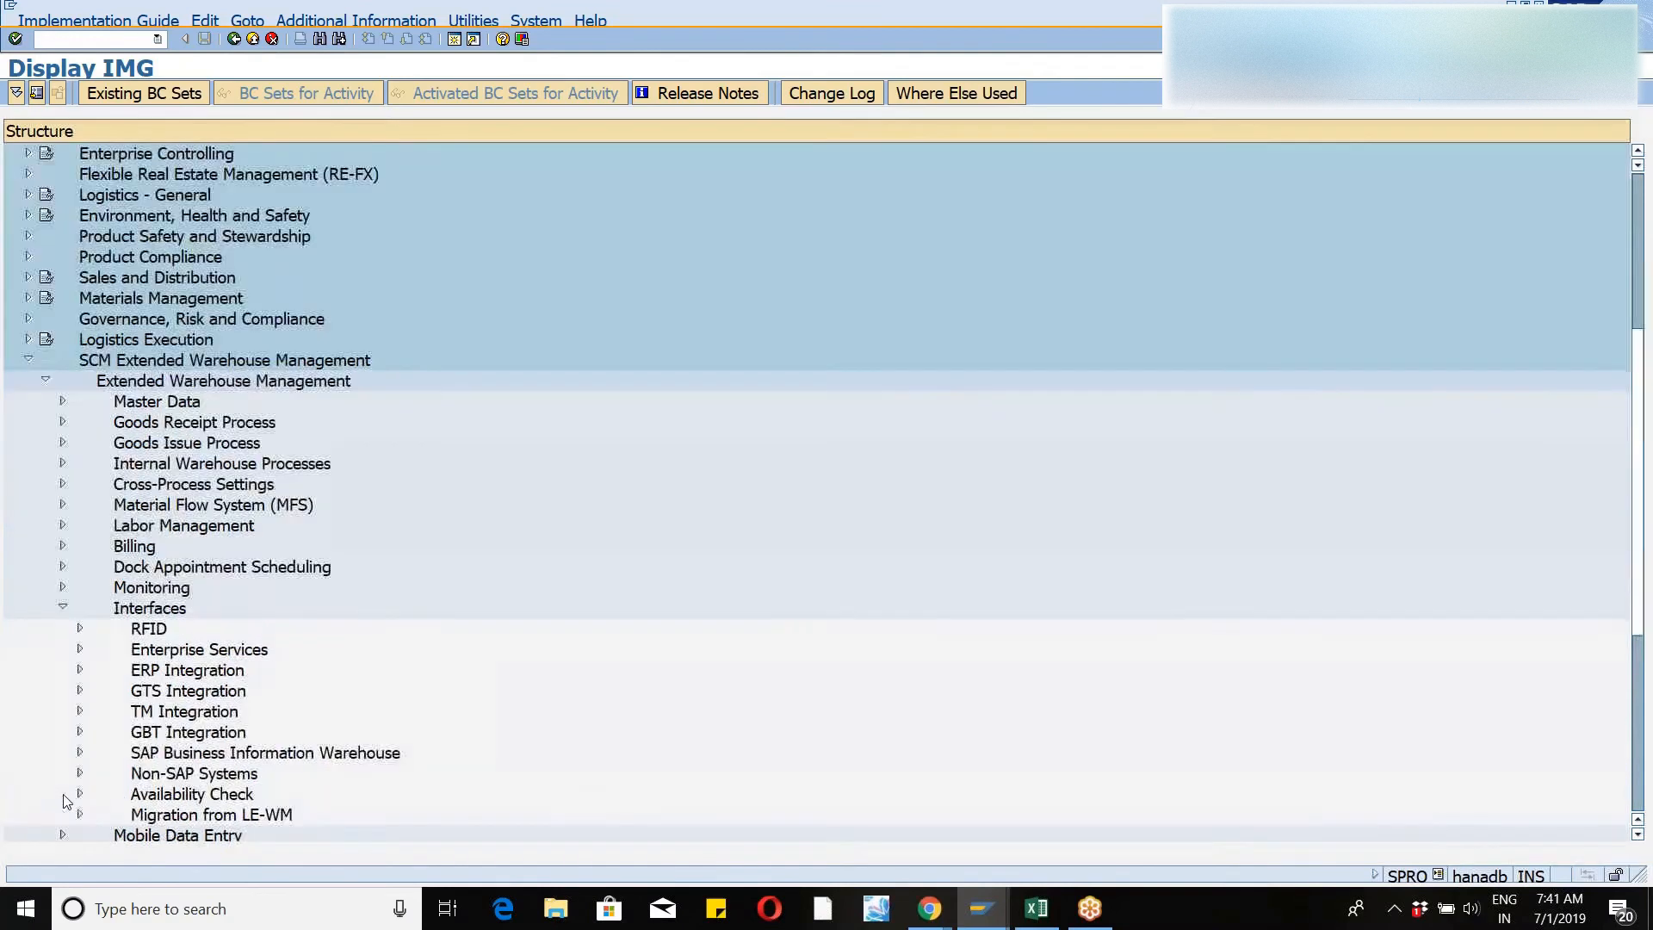
pyautogui.click(79, 670)
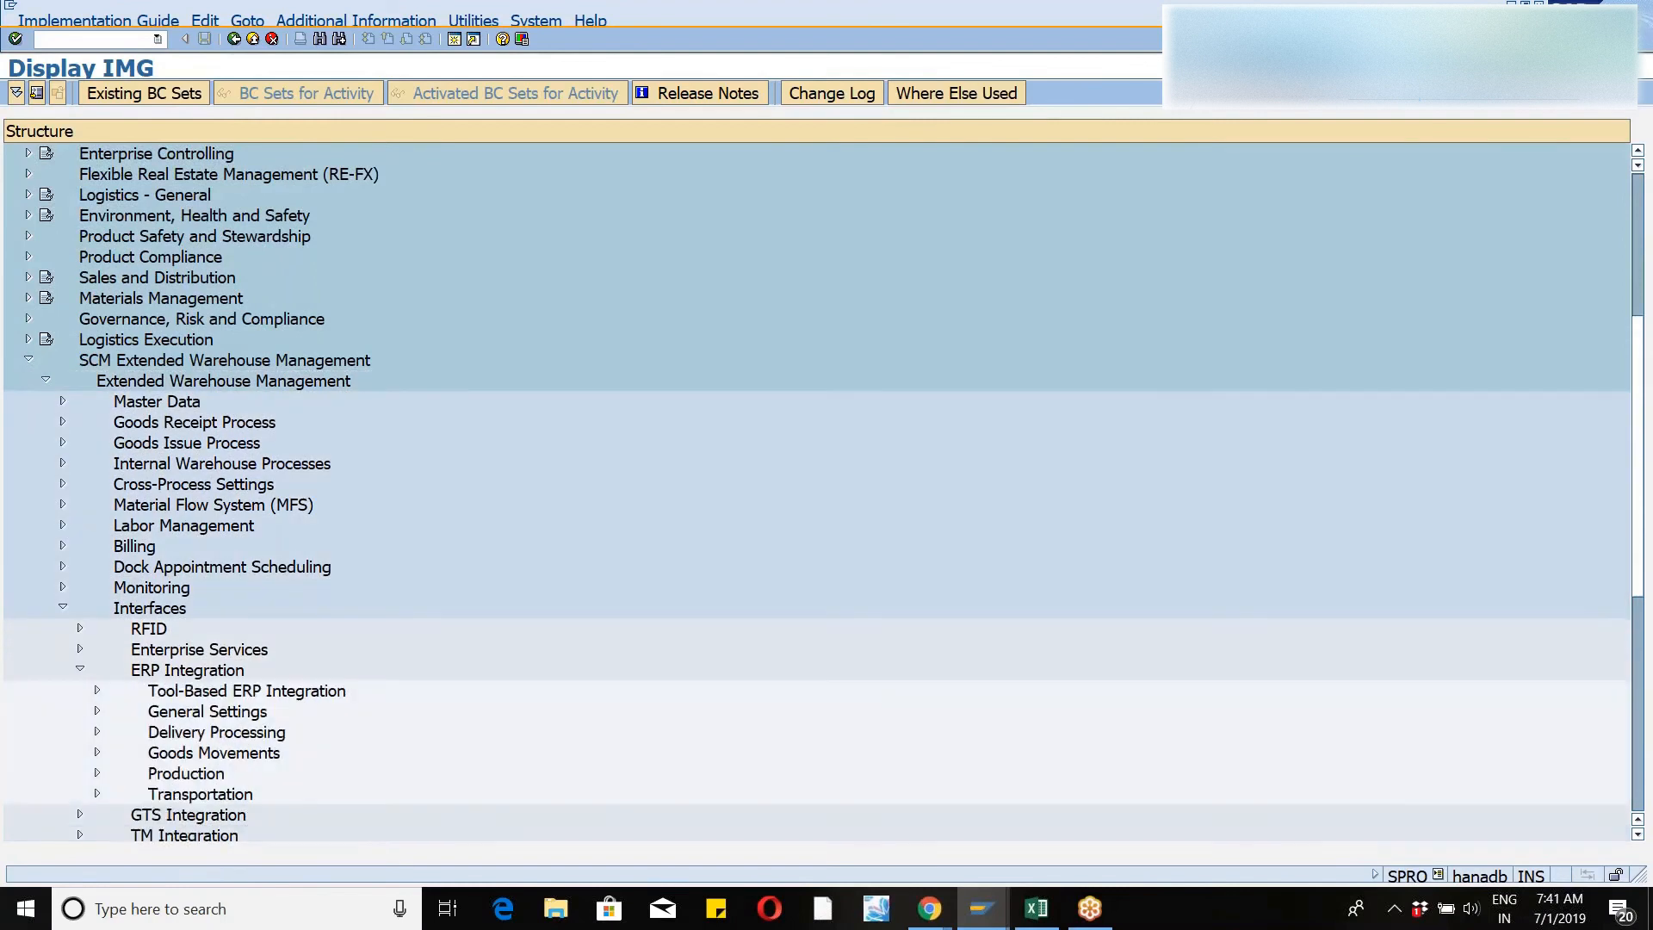
pyautogui.click(97, 753)
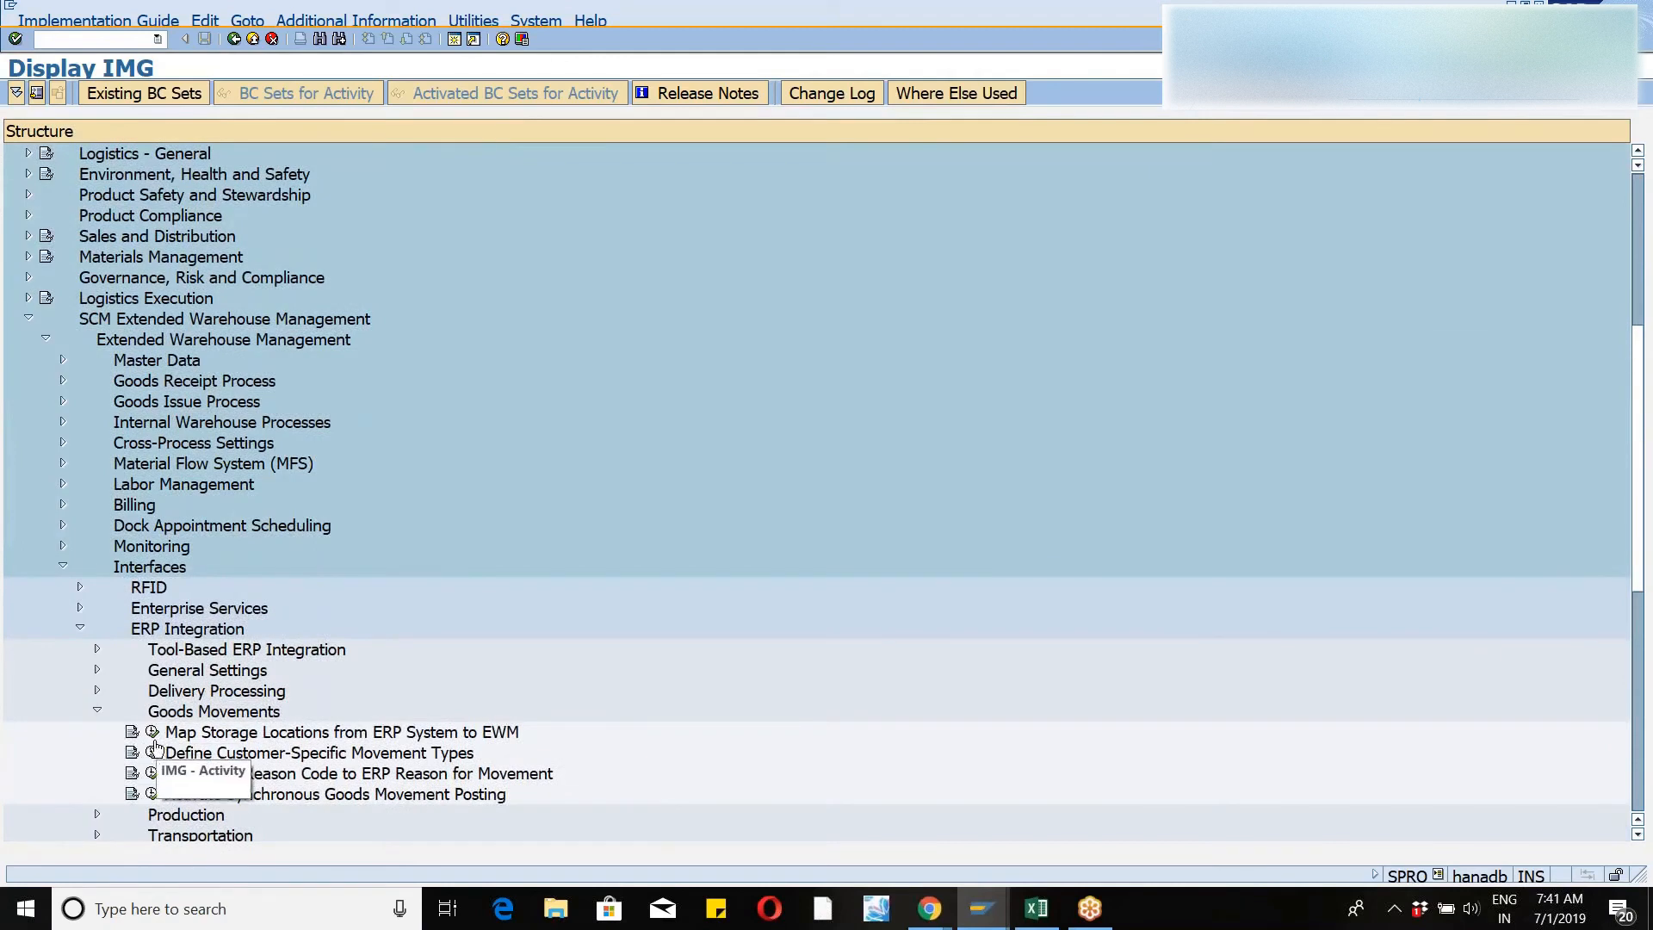
pyautogui.click(152, 733)
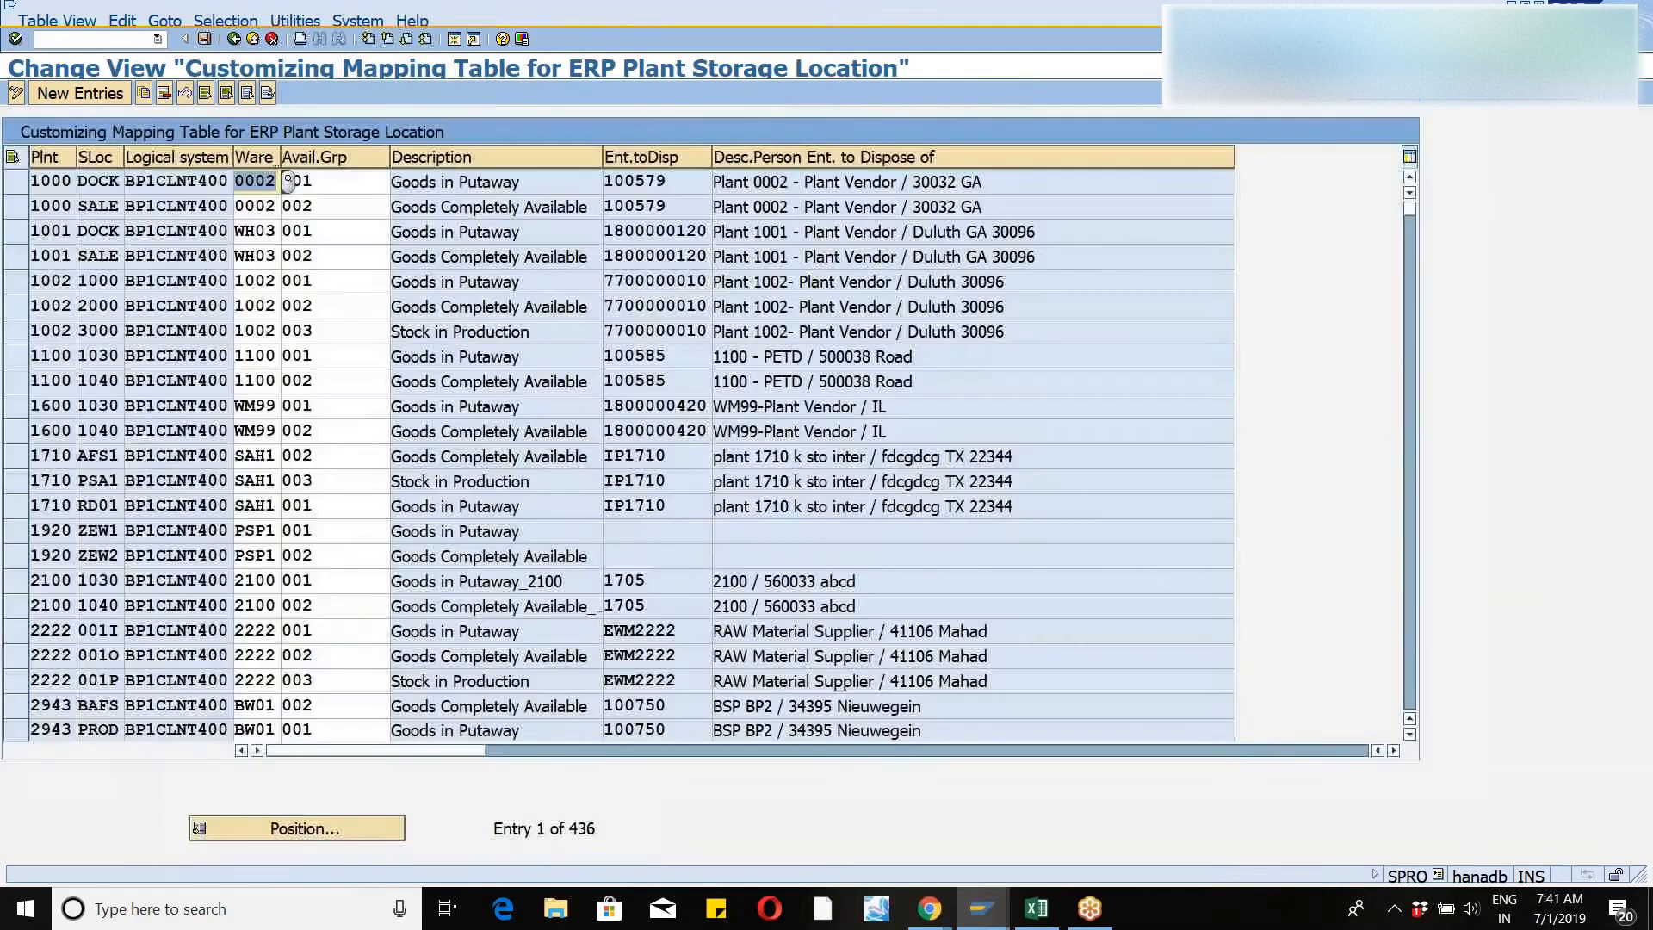
# - Select the plant 1000 DOCK and SALE mapping rows and examine their availability groups
pyautogui.click(23, 180)
pyautogui.click(24, 205)
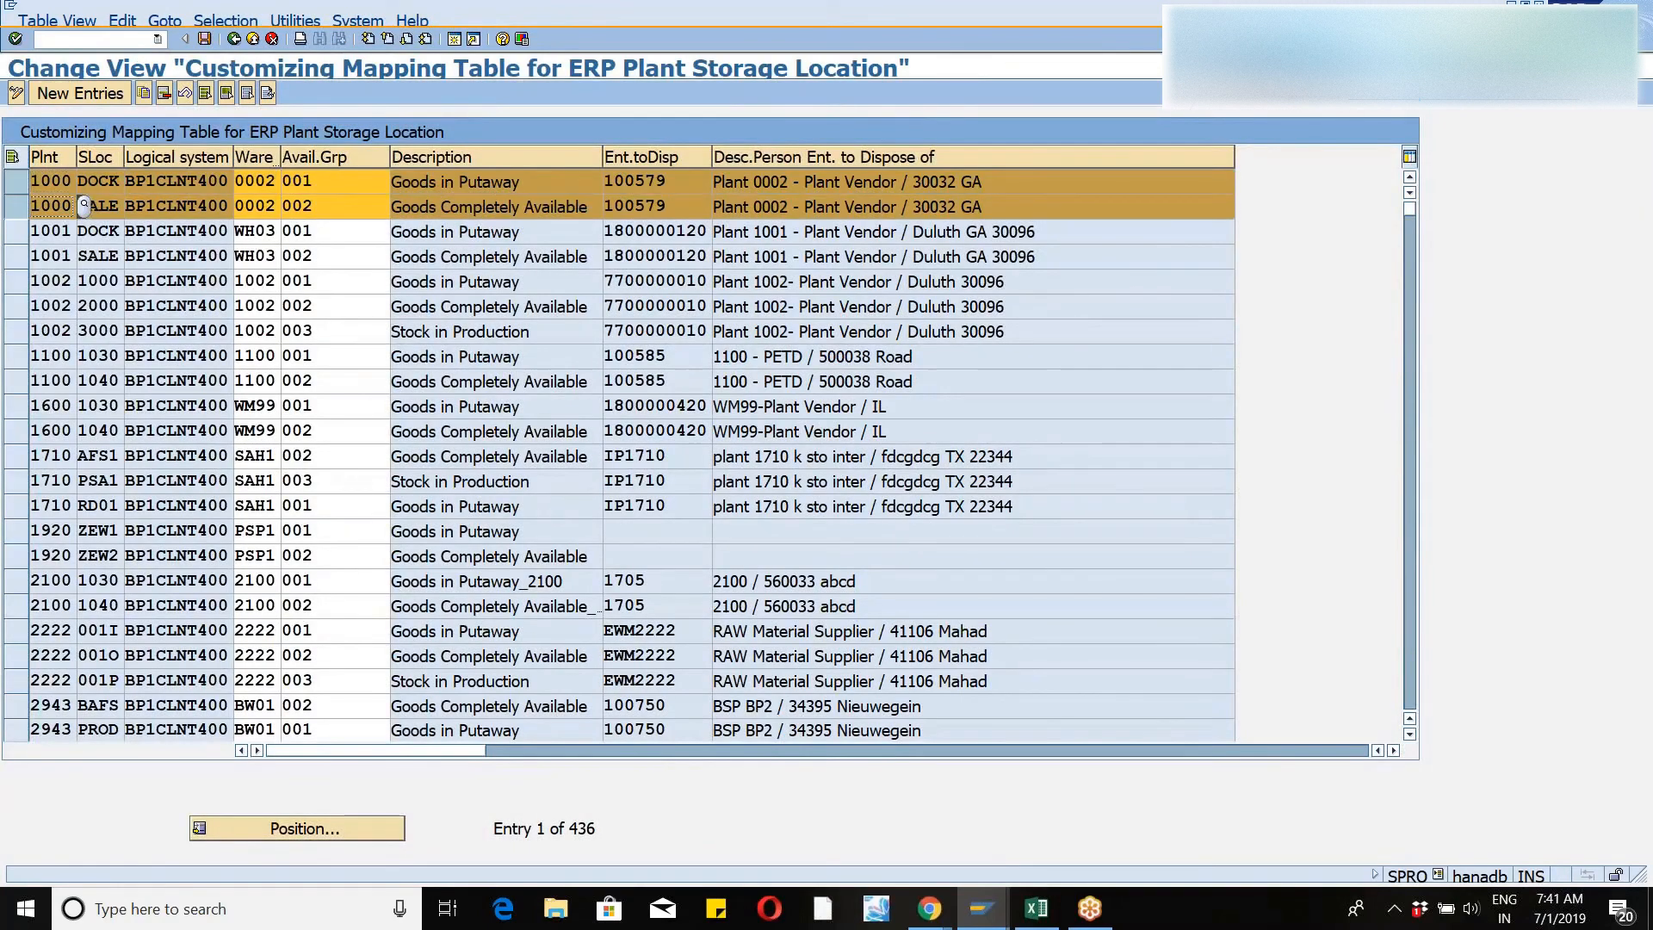
pyautogui.click(319, 185)
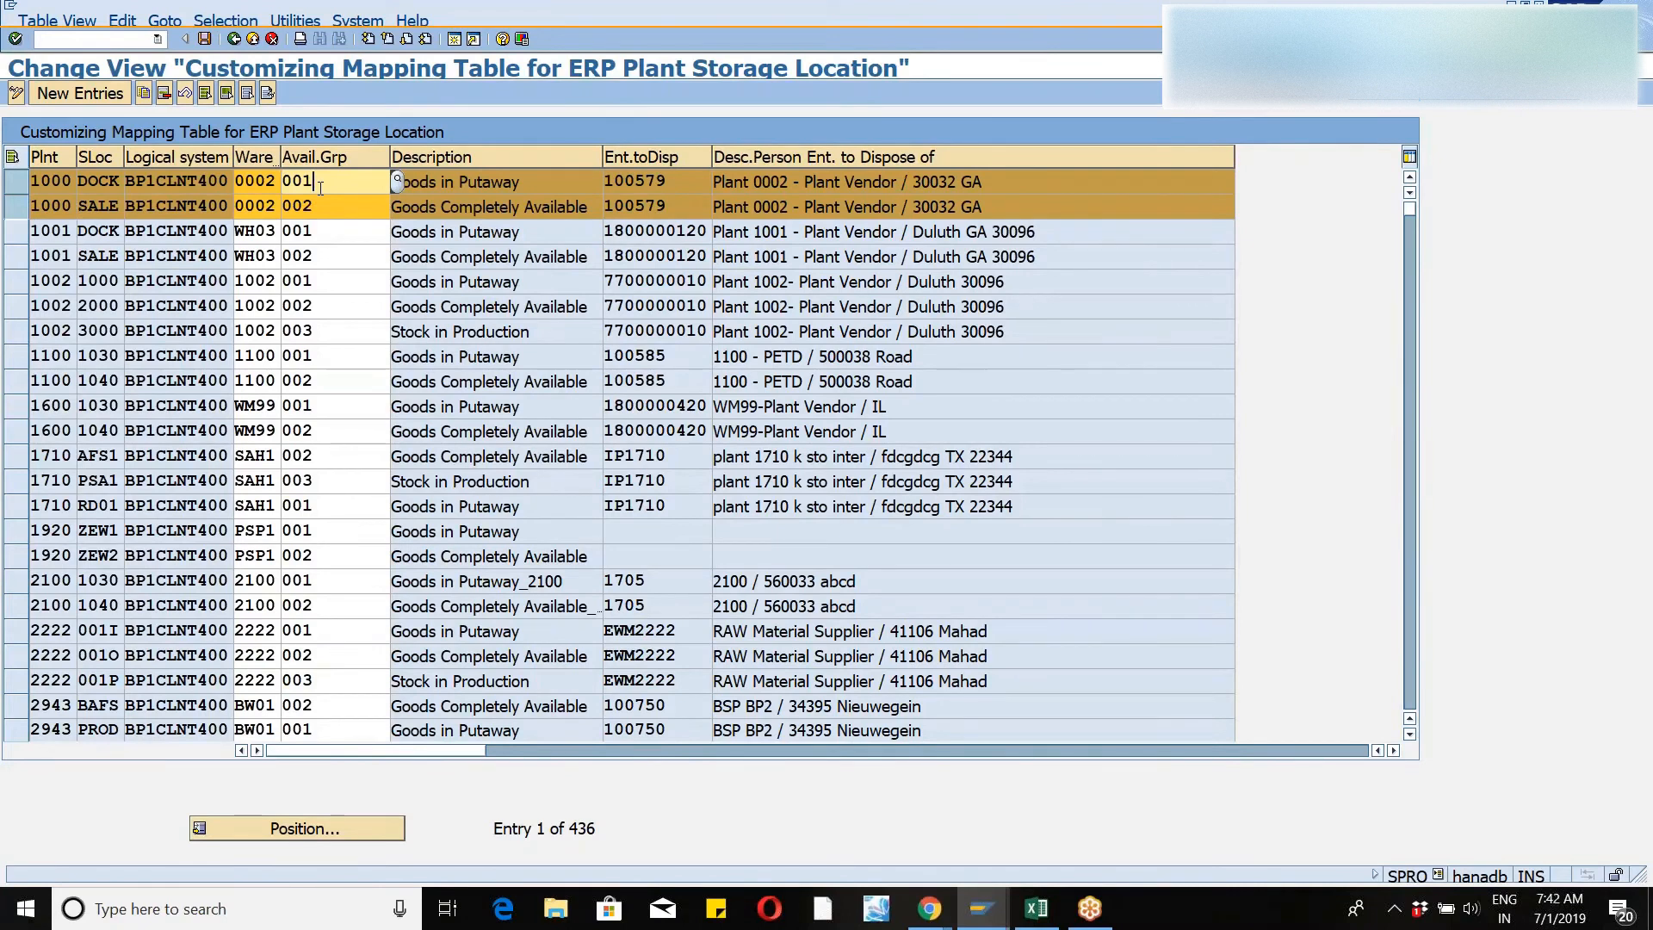
# - Open a new session, start inbound delivery maintenance (/SCWM/PRDI) and close the log dialog
pyautogui.click(453, 40)
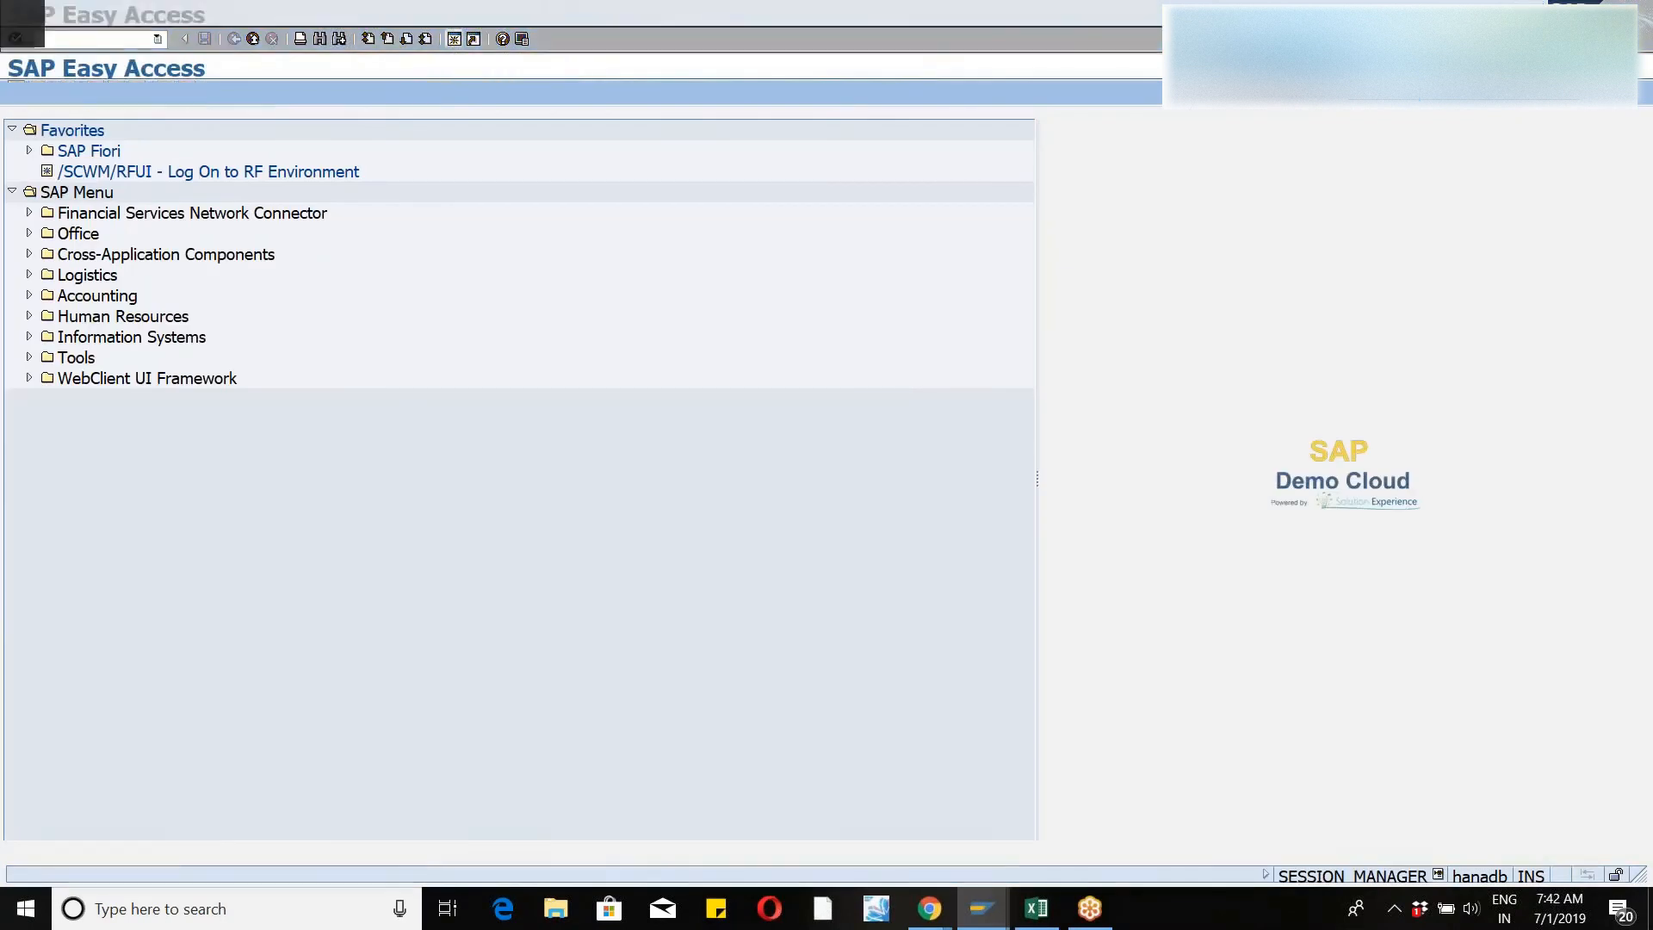
pyautogui.hotkey('alt', 'Tab')
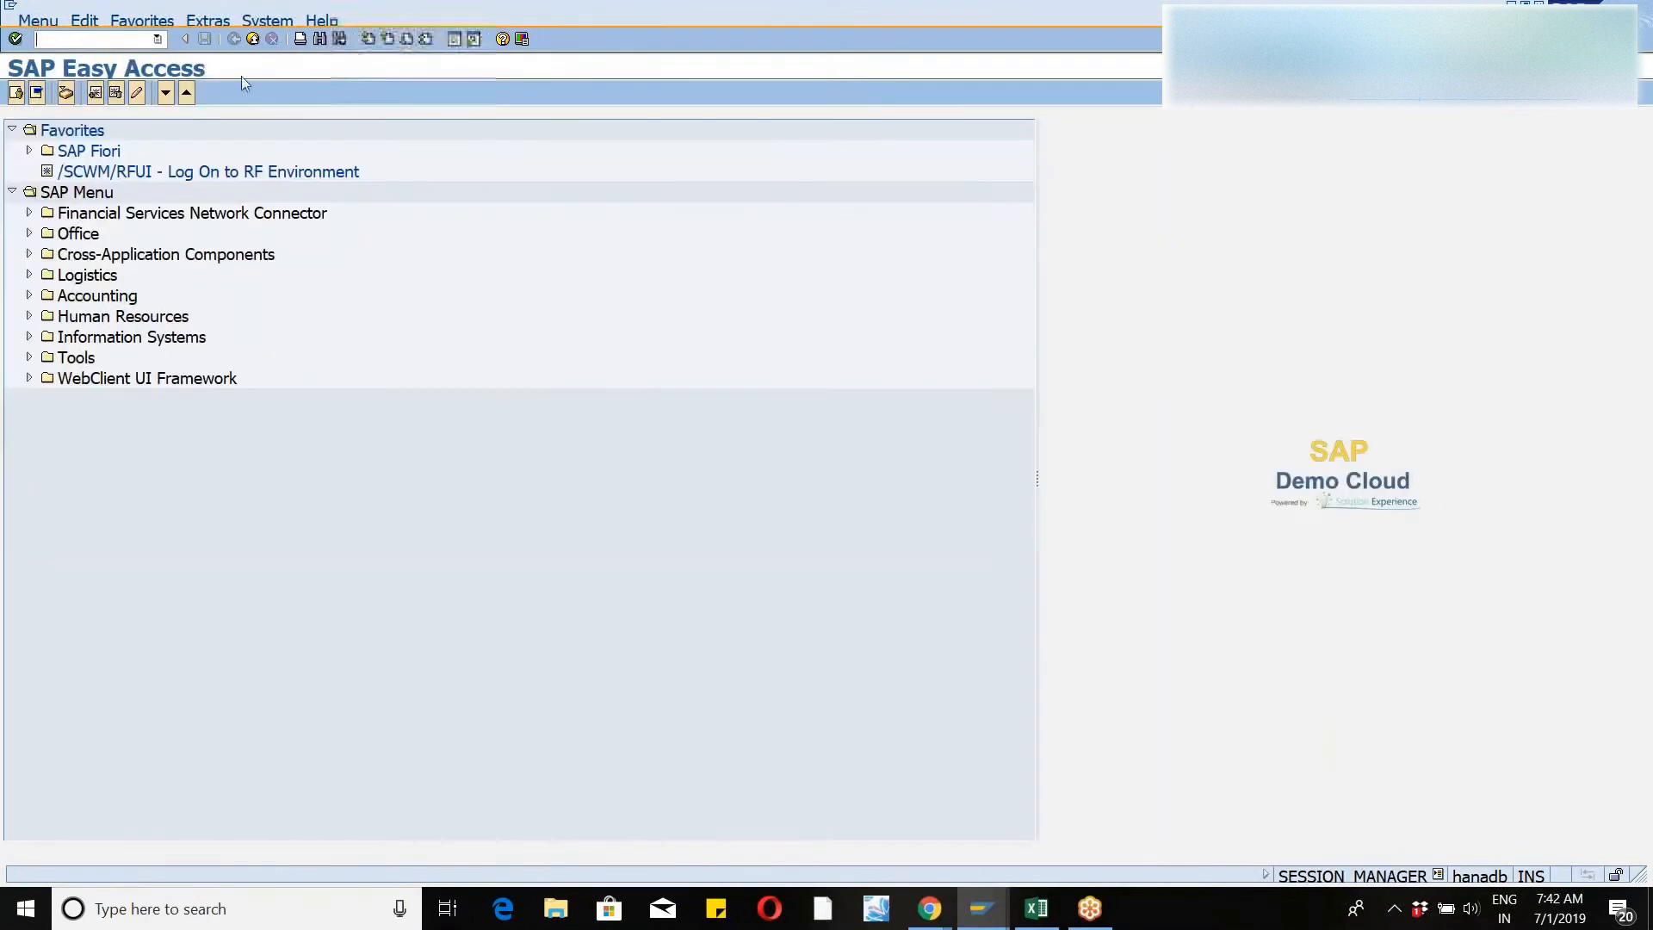
pyautogui.click(159, 40)
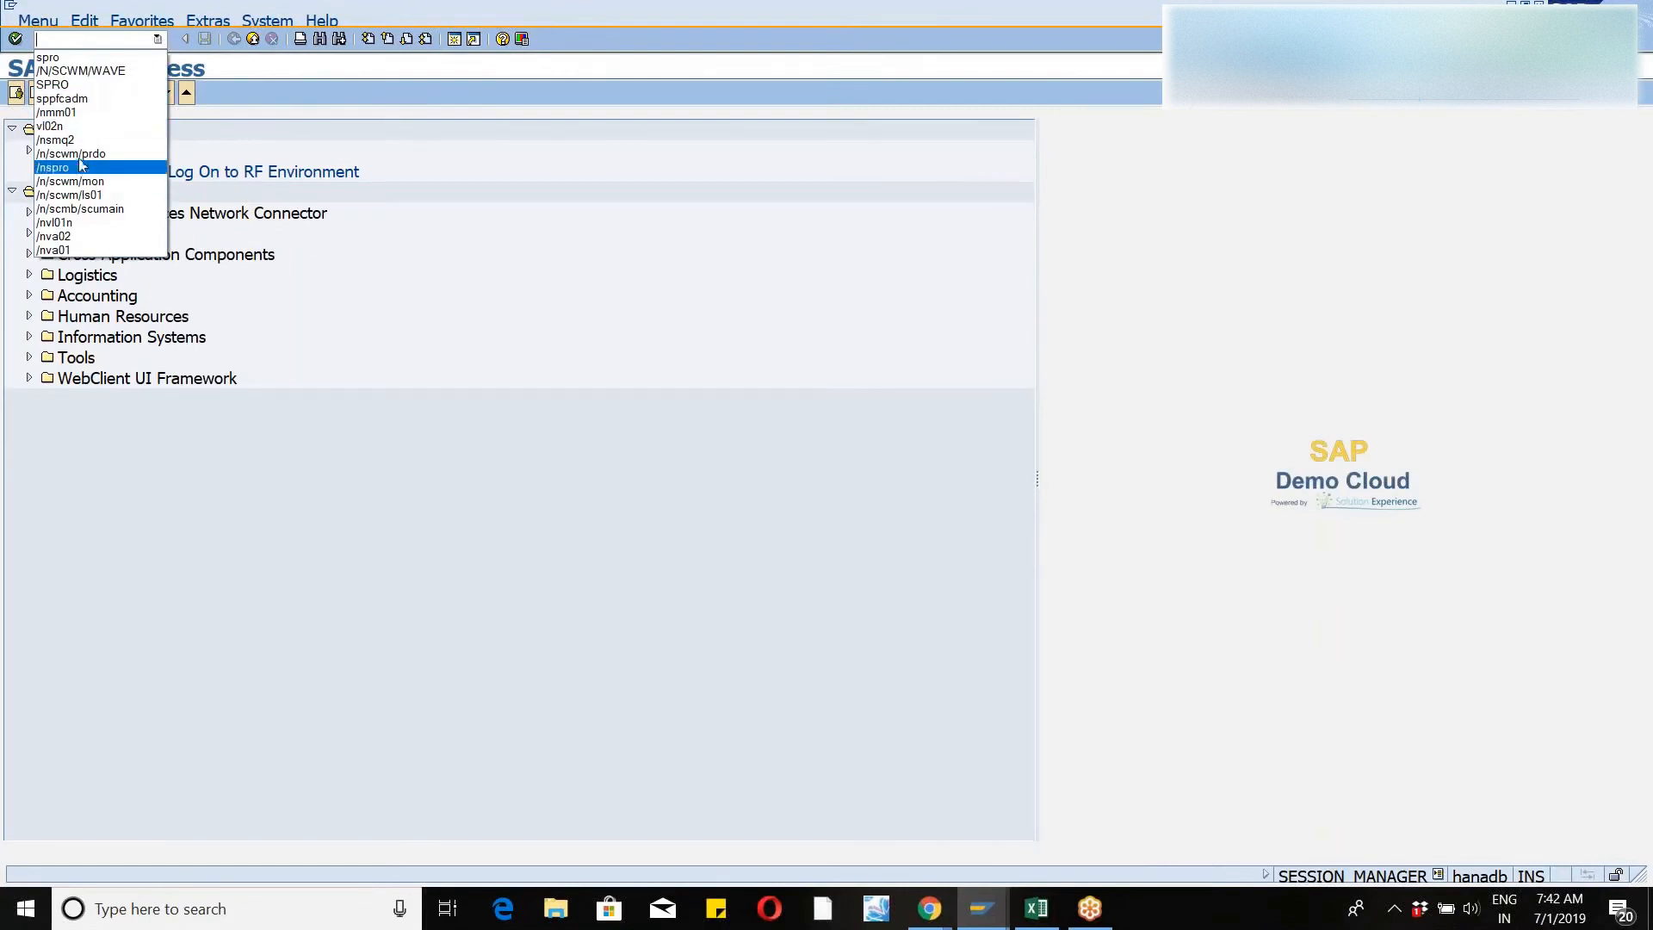
pyautogui.click(76, 154)
pyautogui.press('Return')
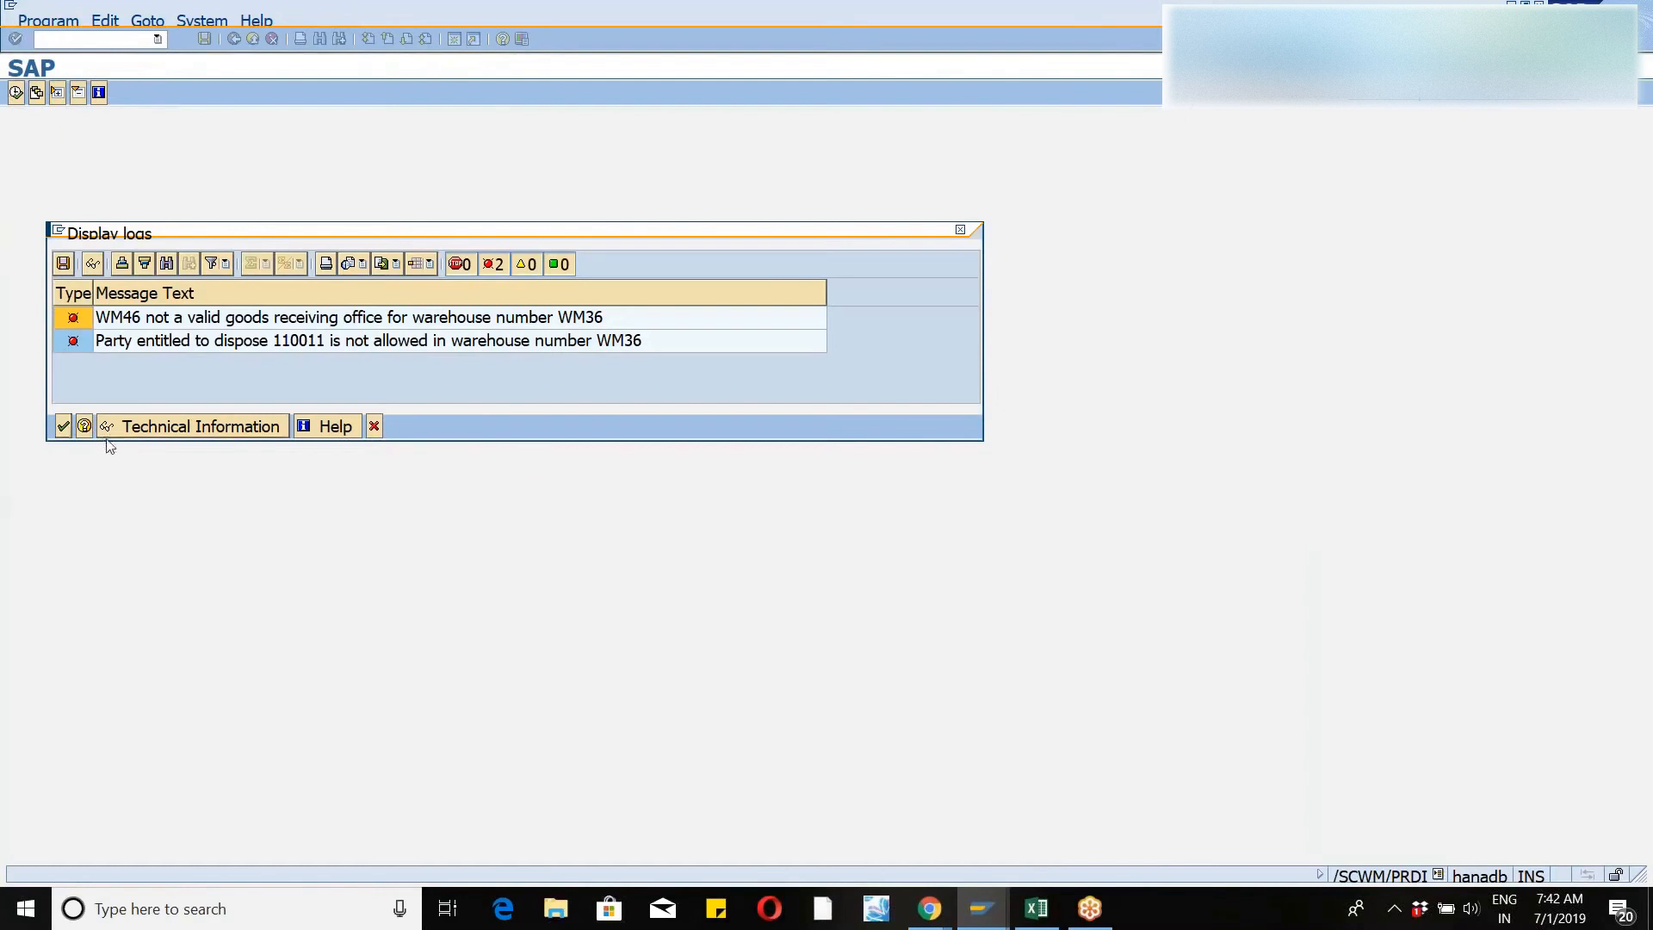
pyautogui.click(65, 427)
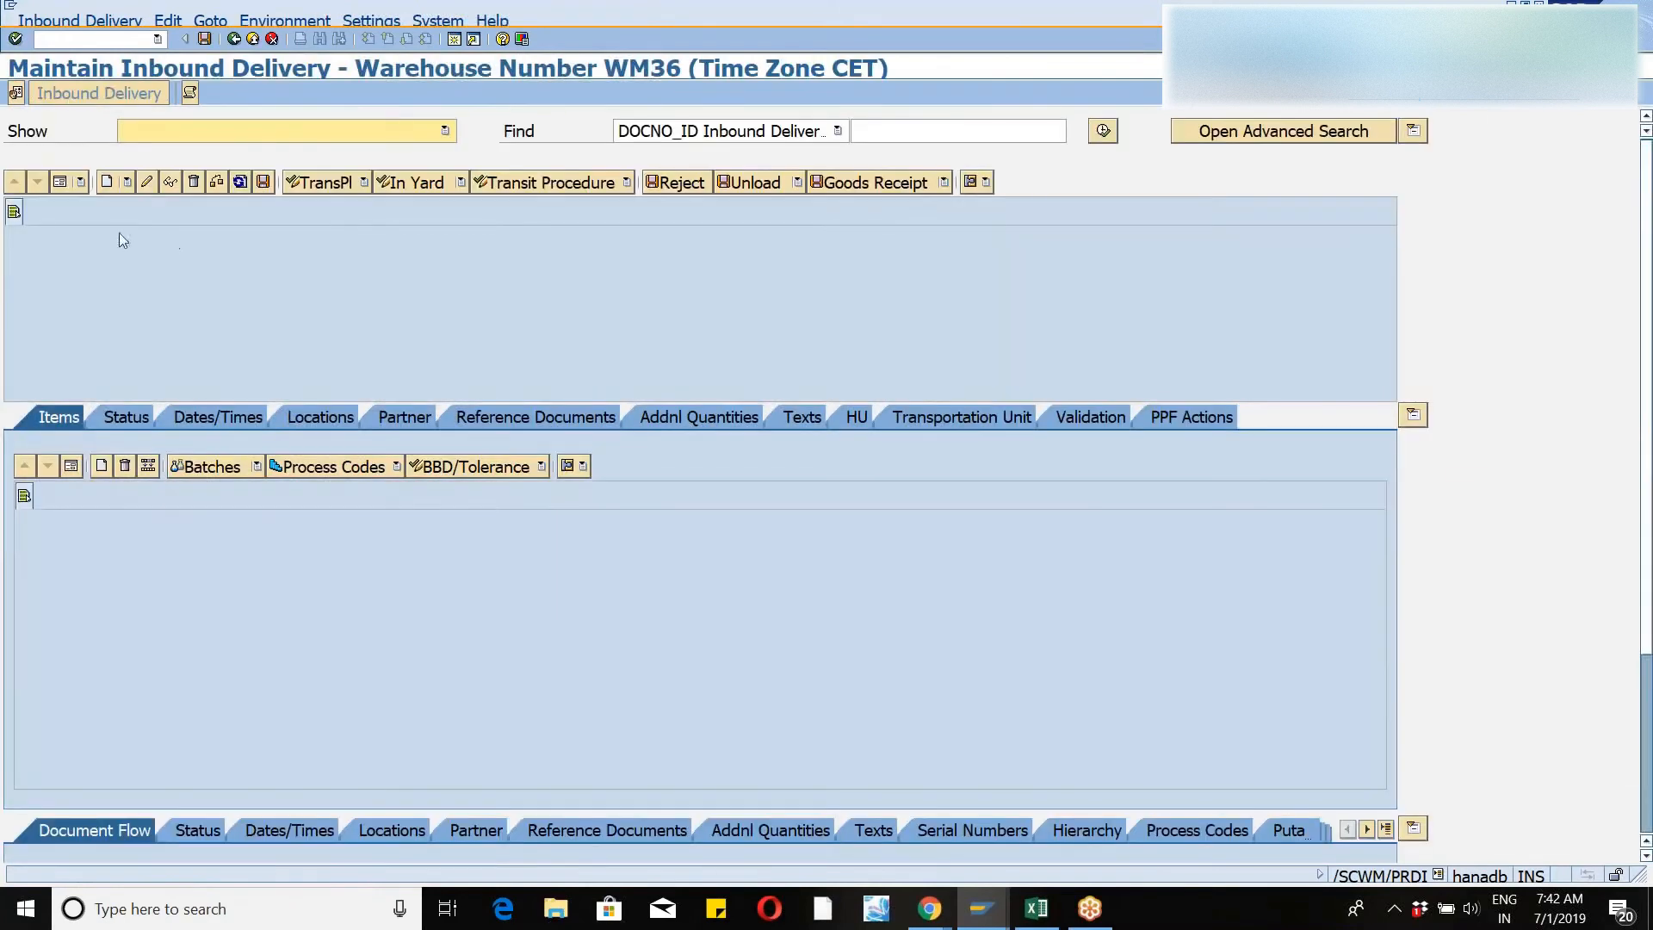
# - Set the default warehouse number to WM46 and choose the WM46 plant vendor as the party entitled to dispose
pyautogui.click(15, 97)
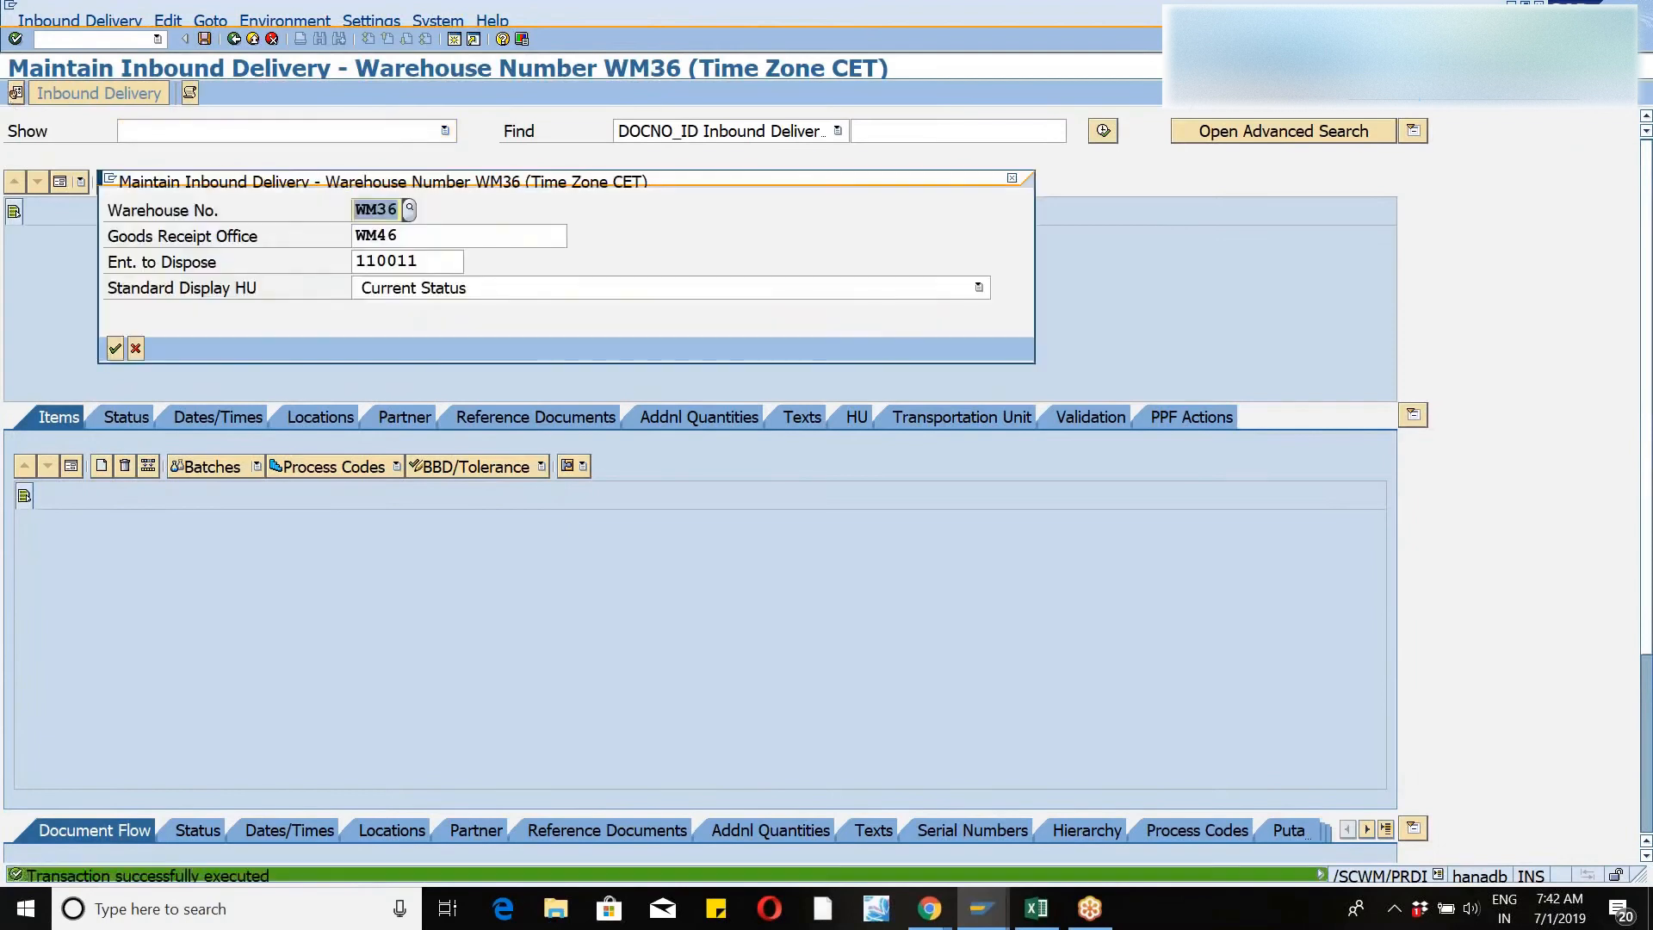
pyautogui.write('w')
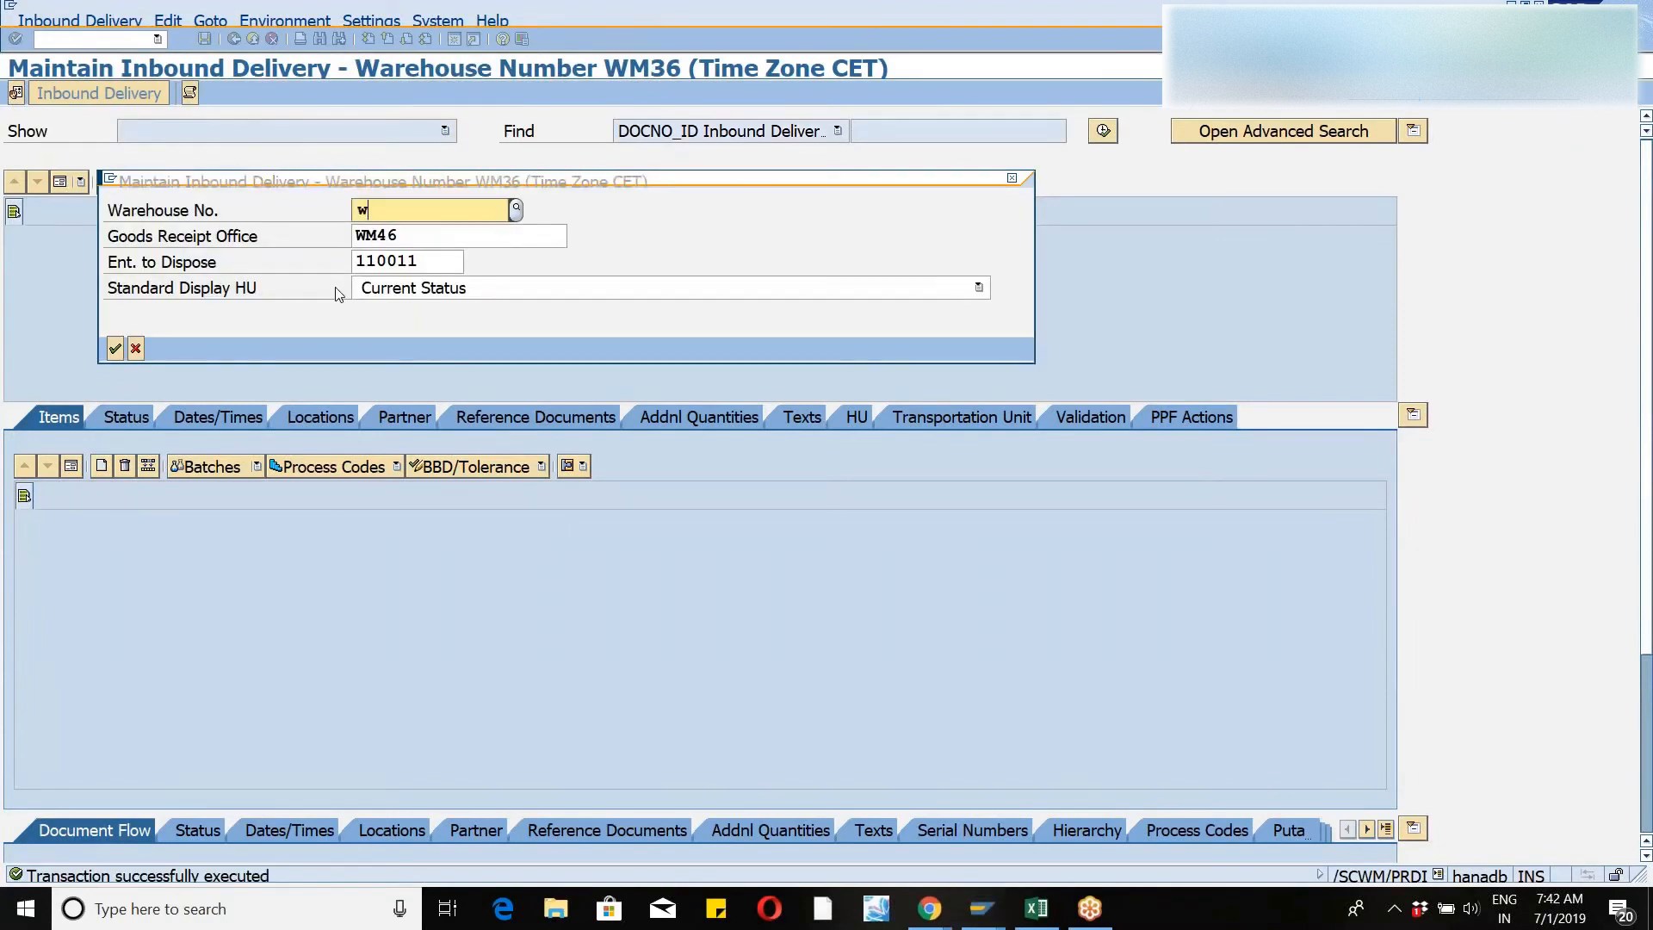
pyautogui.write('m46')
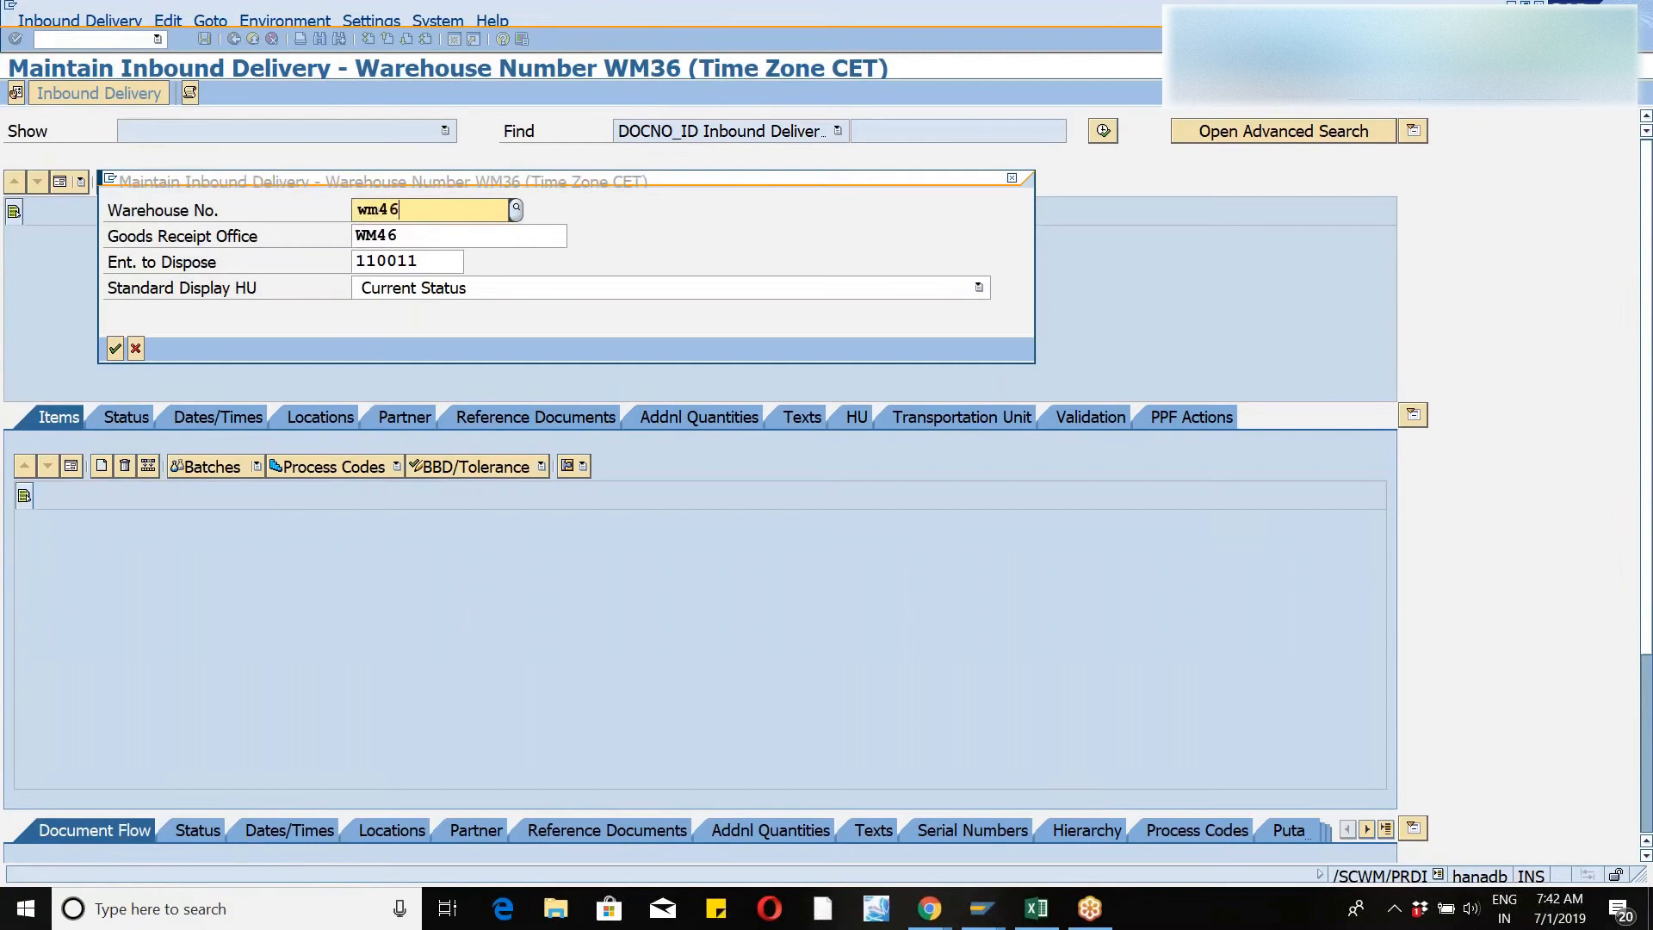
pyautogui.press('Tab')
pyautogui.press('Tab')
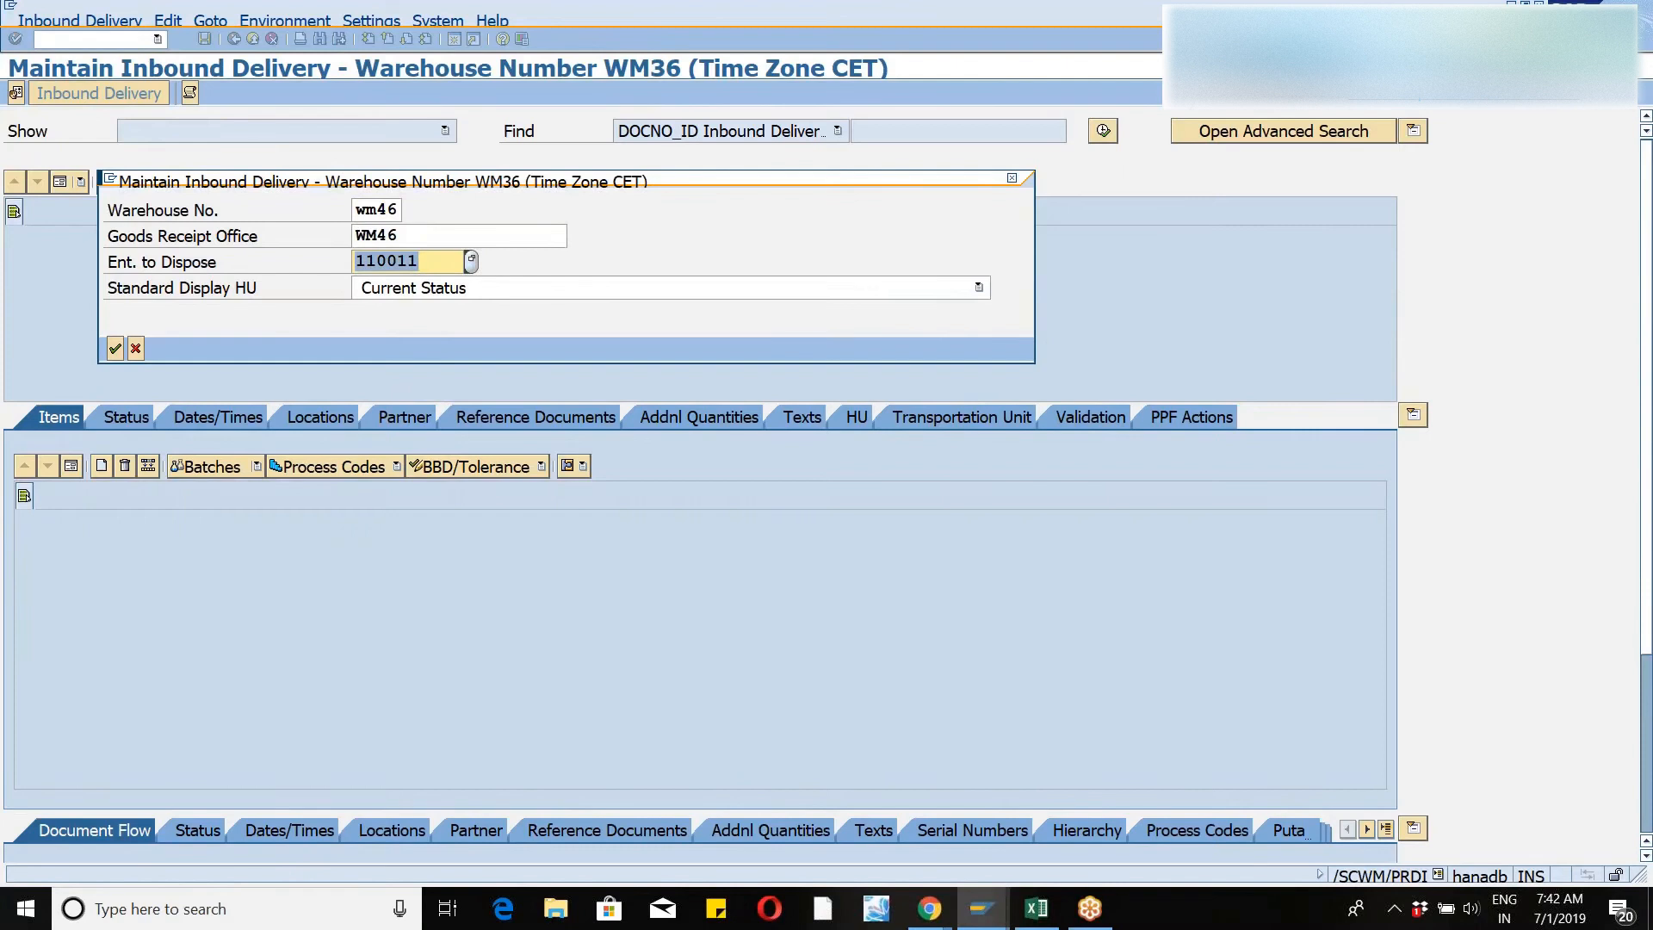
pyautogui.click(471, 260)
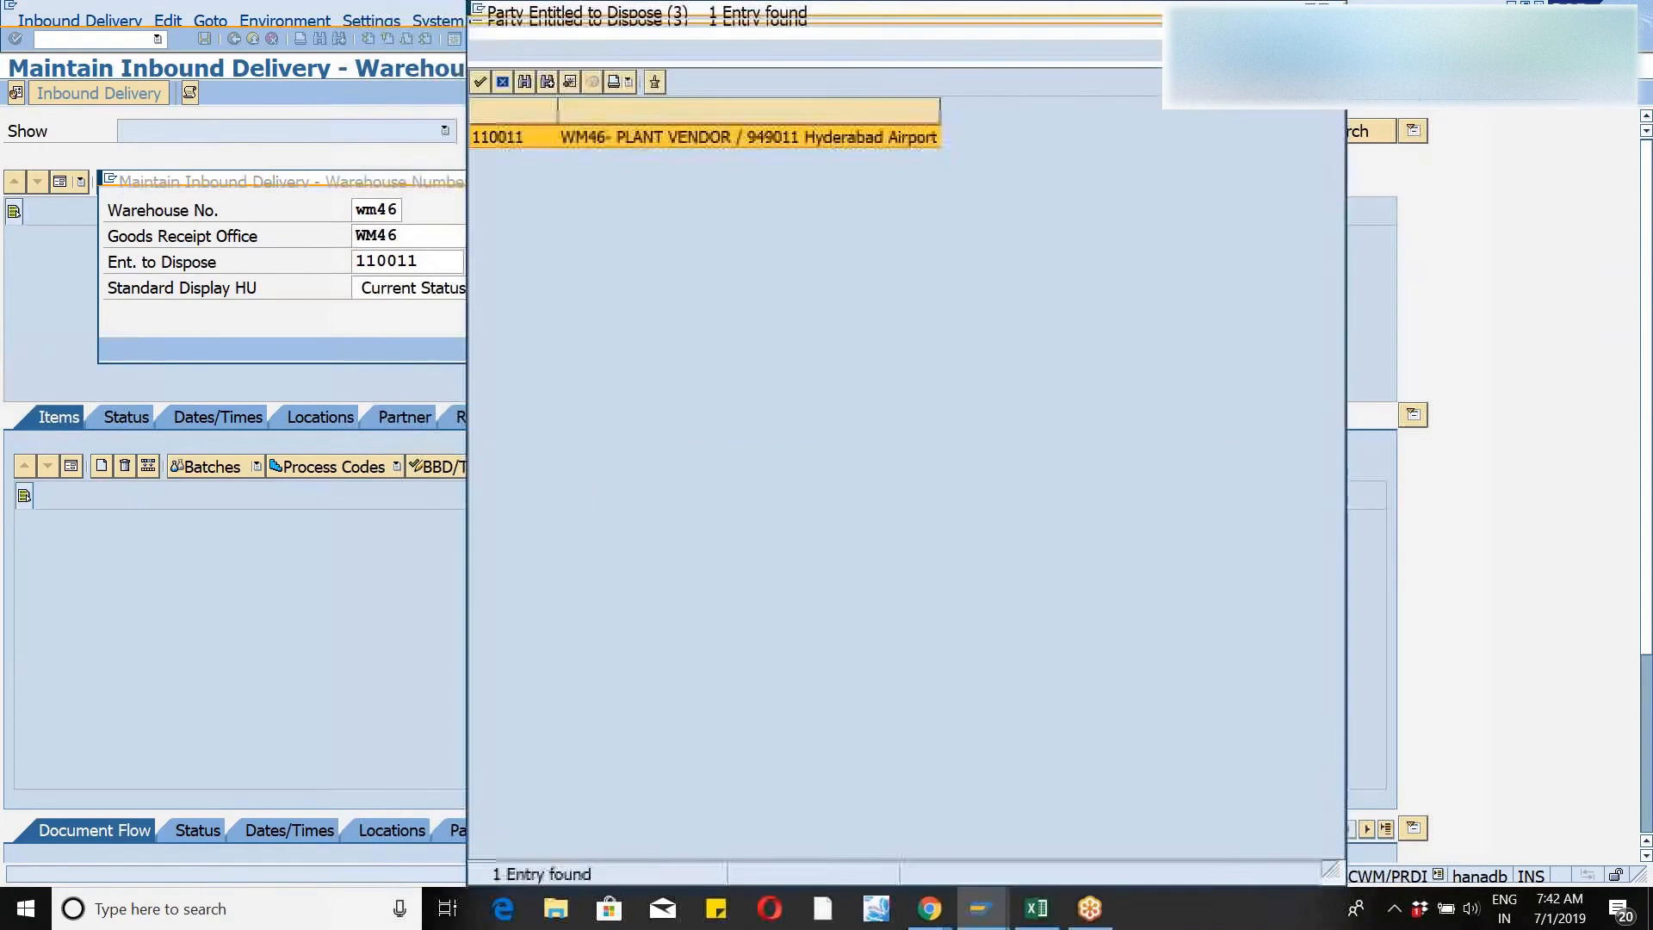
pyautogui.press('Return')
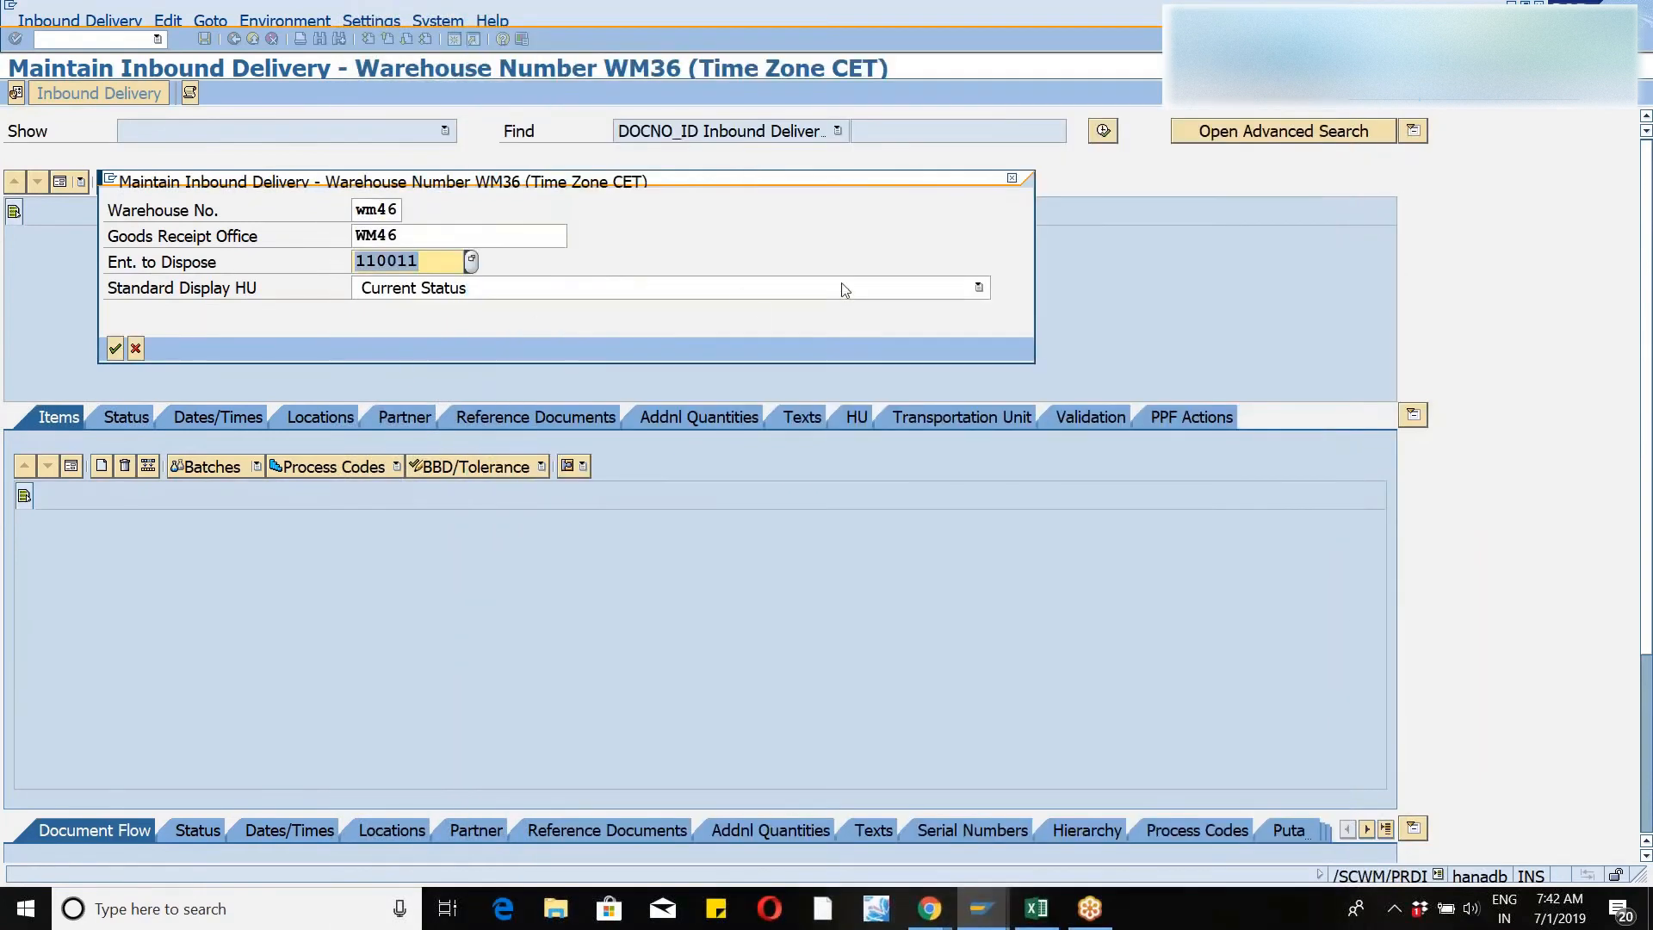
pyautogui.click(115, 358)
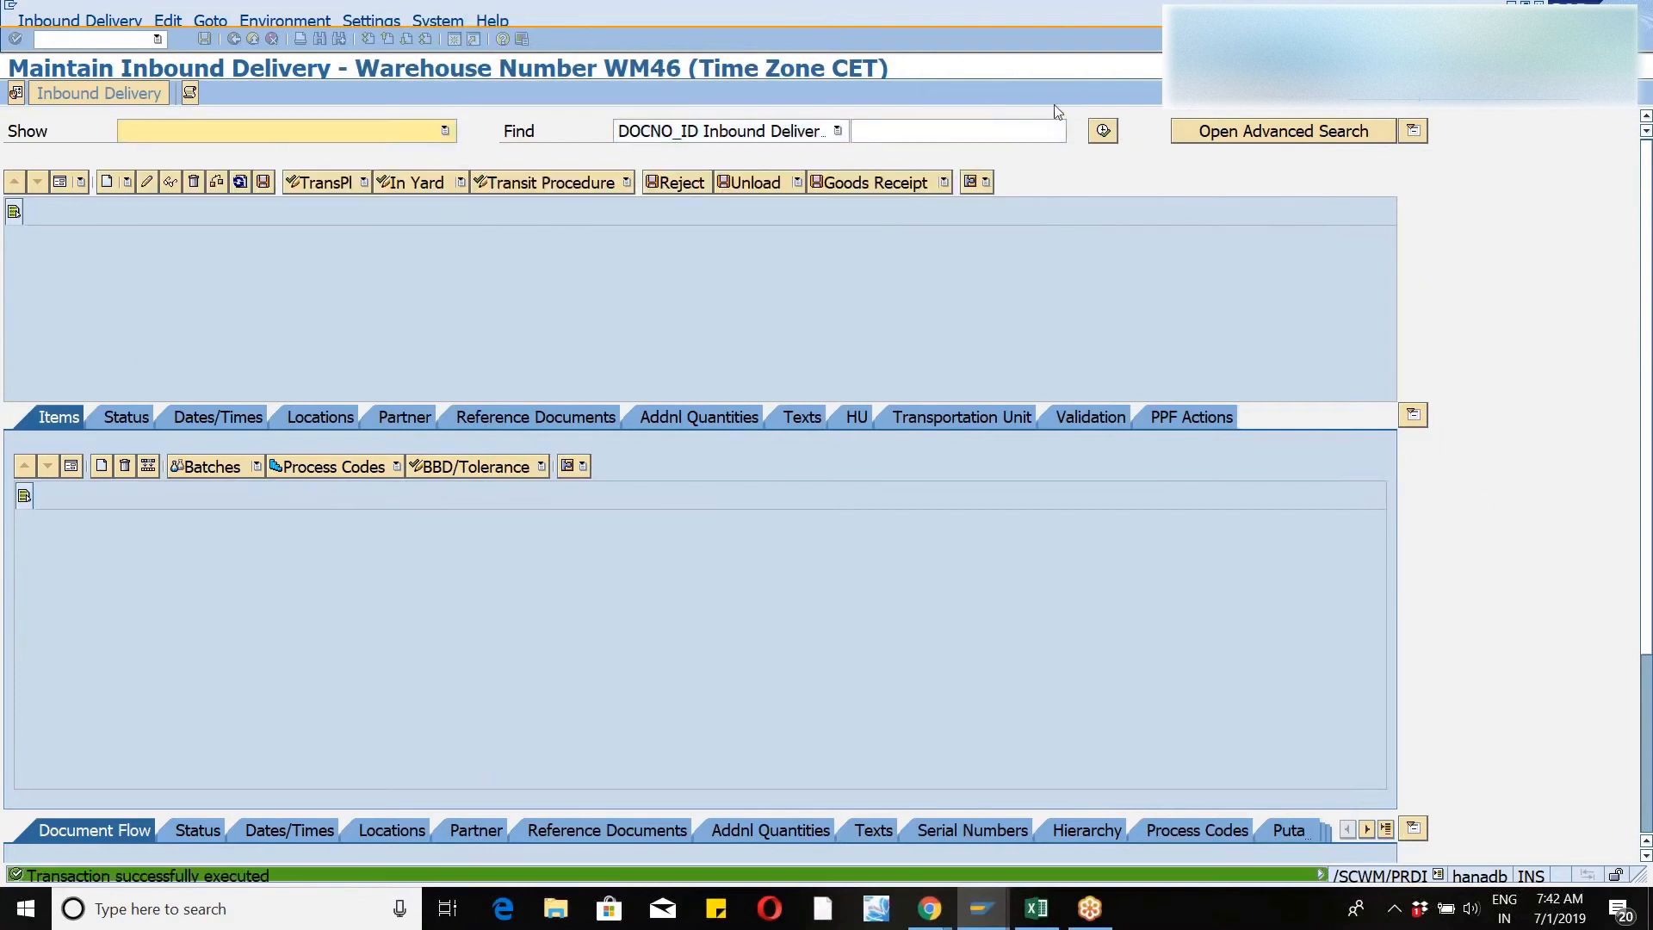
# - Search for all inbound deliveries in warehouse WM46 without criteria and open the detail view of item 10
pyautogui.click(1102, 133)
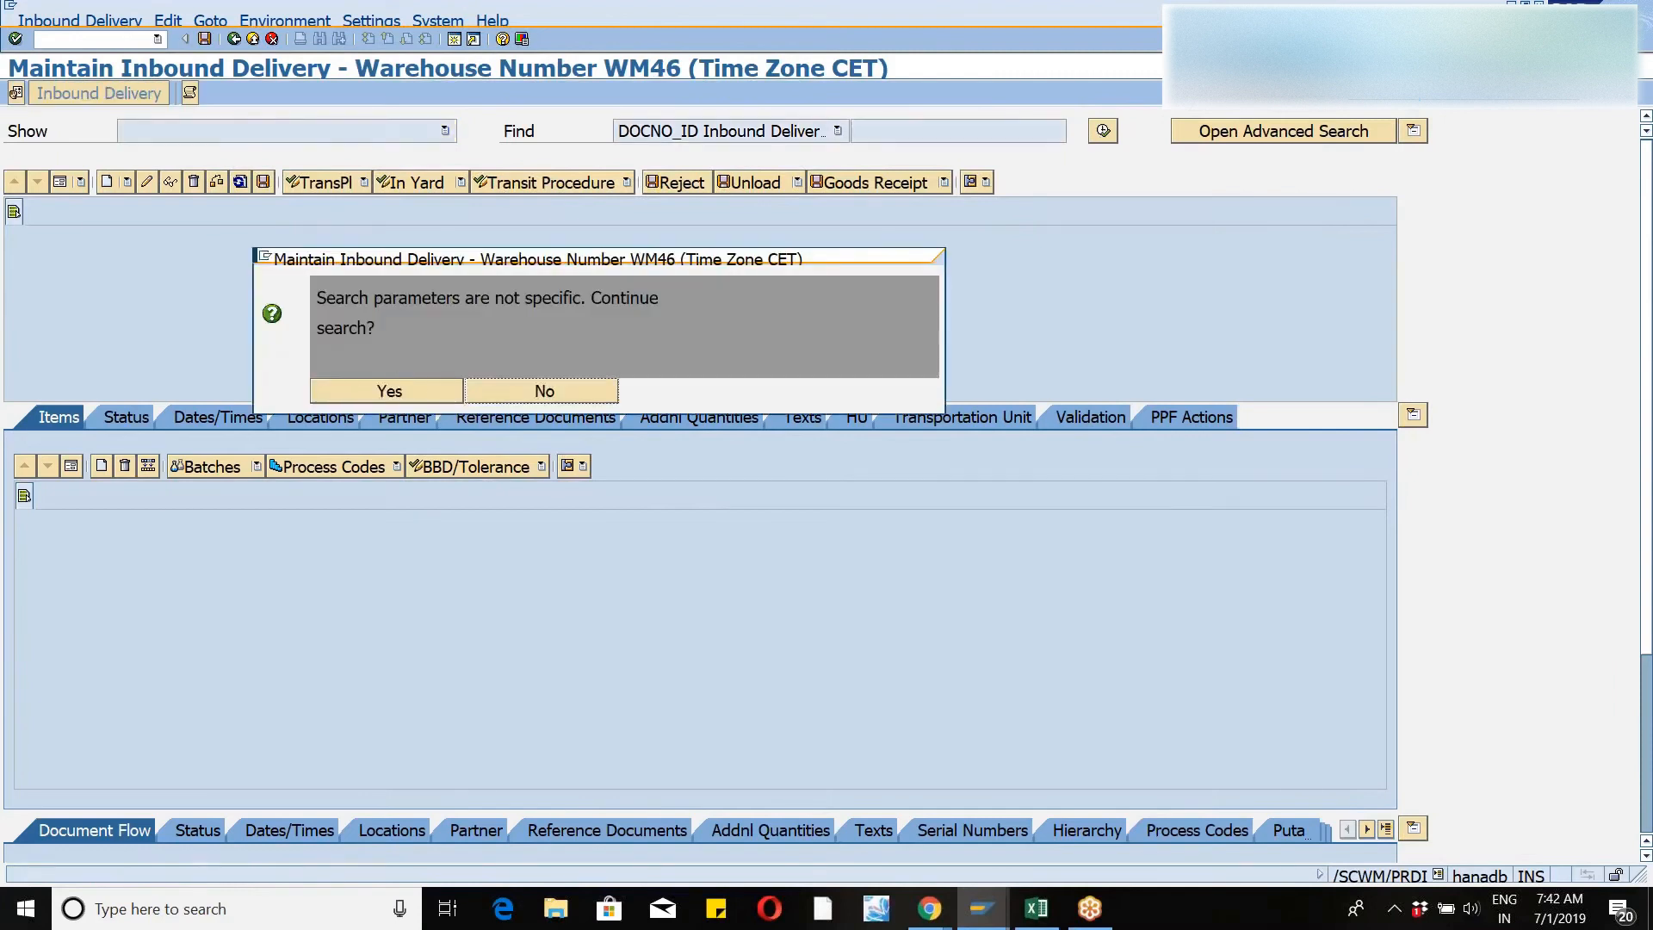
pyautogui.click(382, 389)
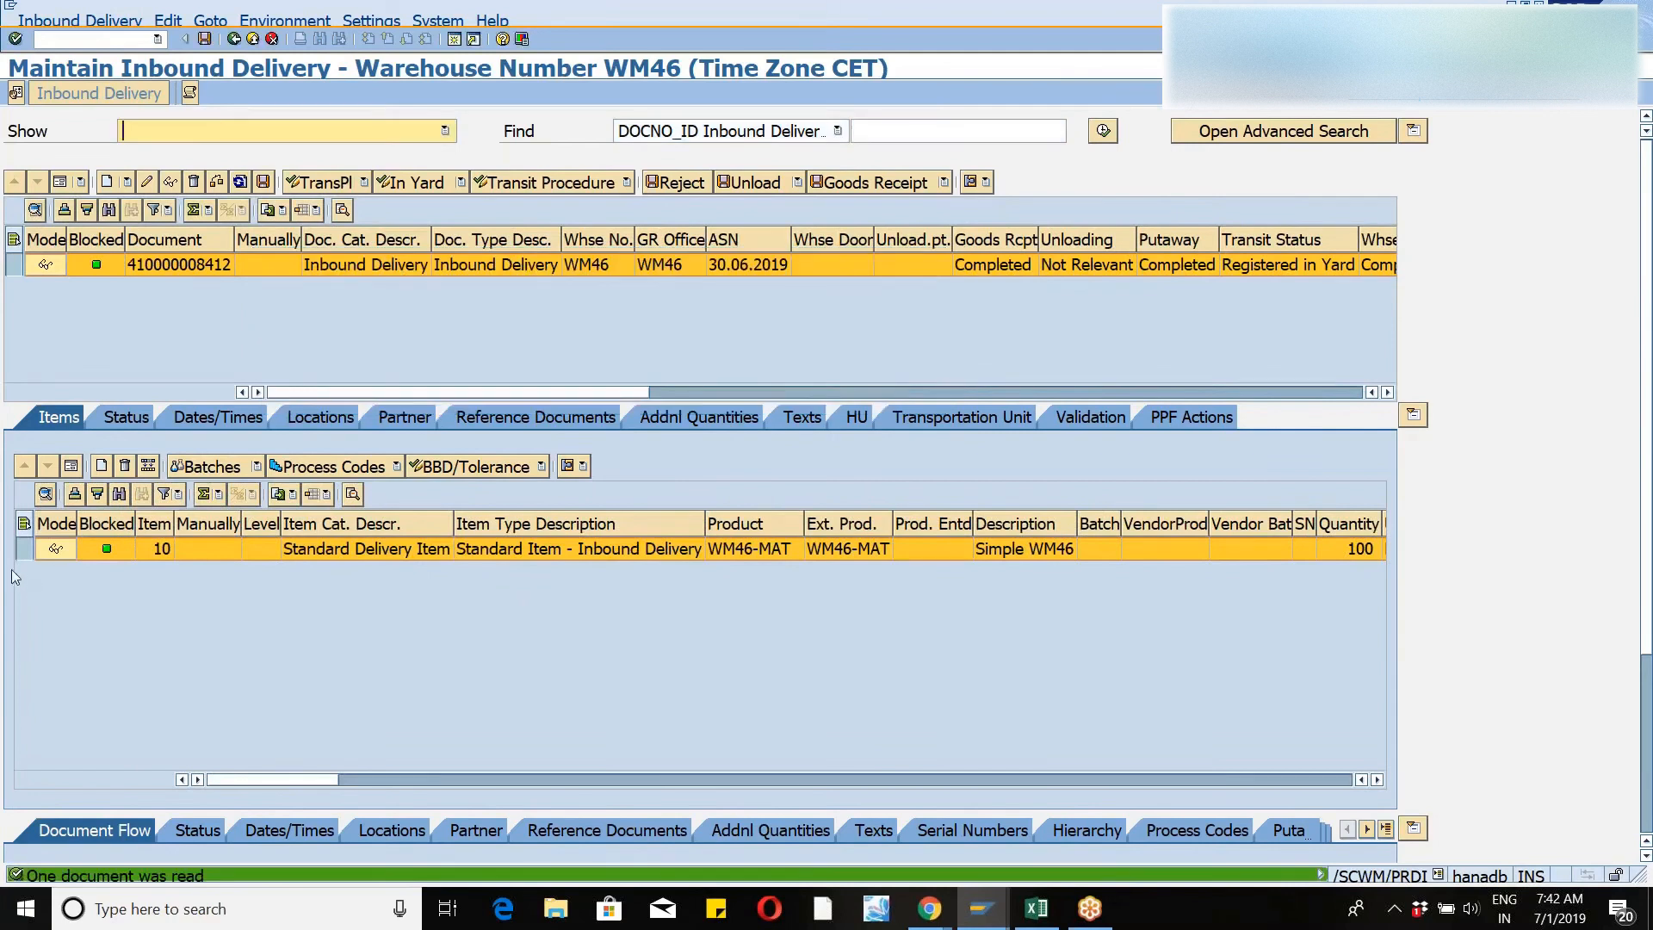
pyautogui.click(26, 551)
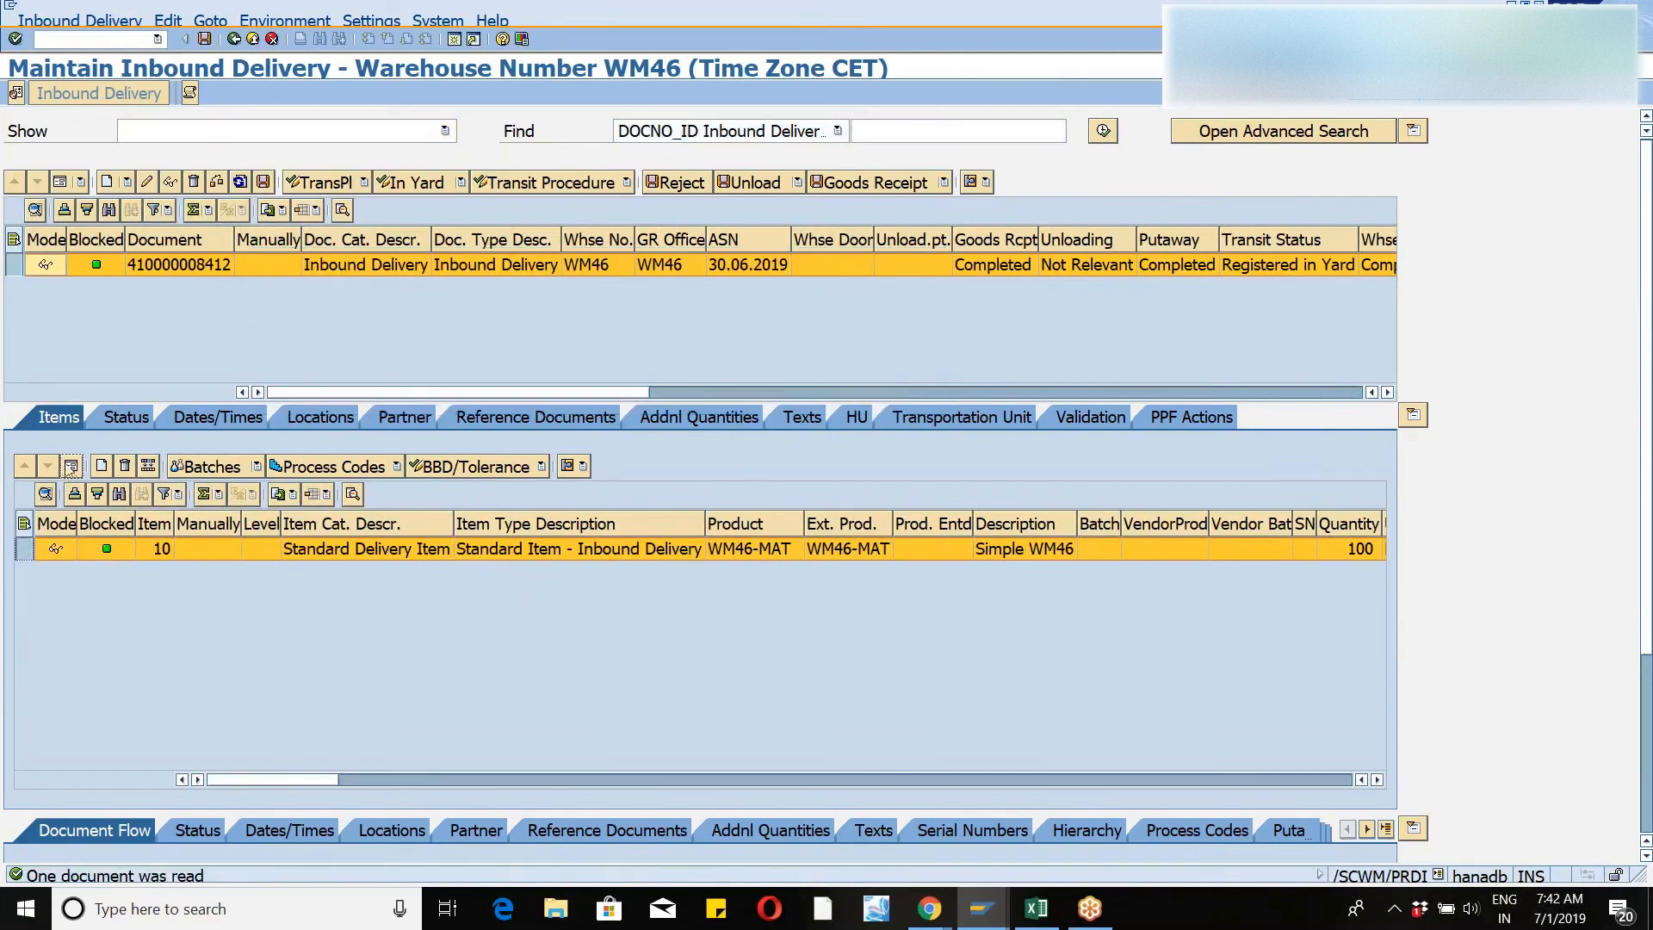
pyautogui.click(70, 465)
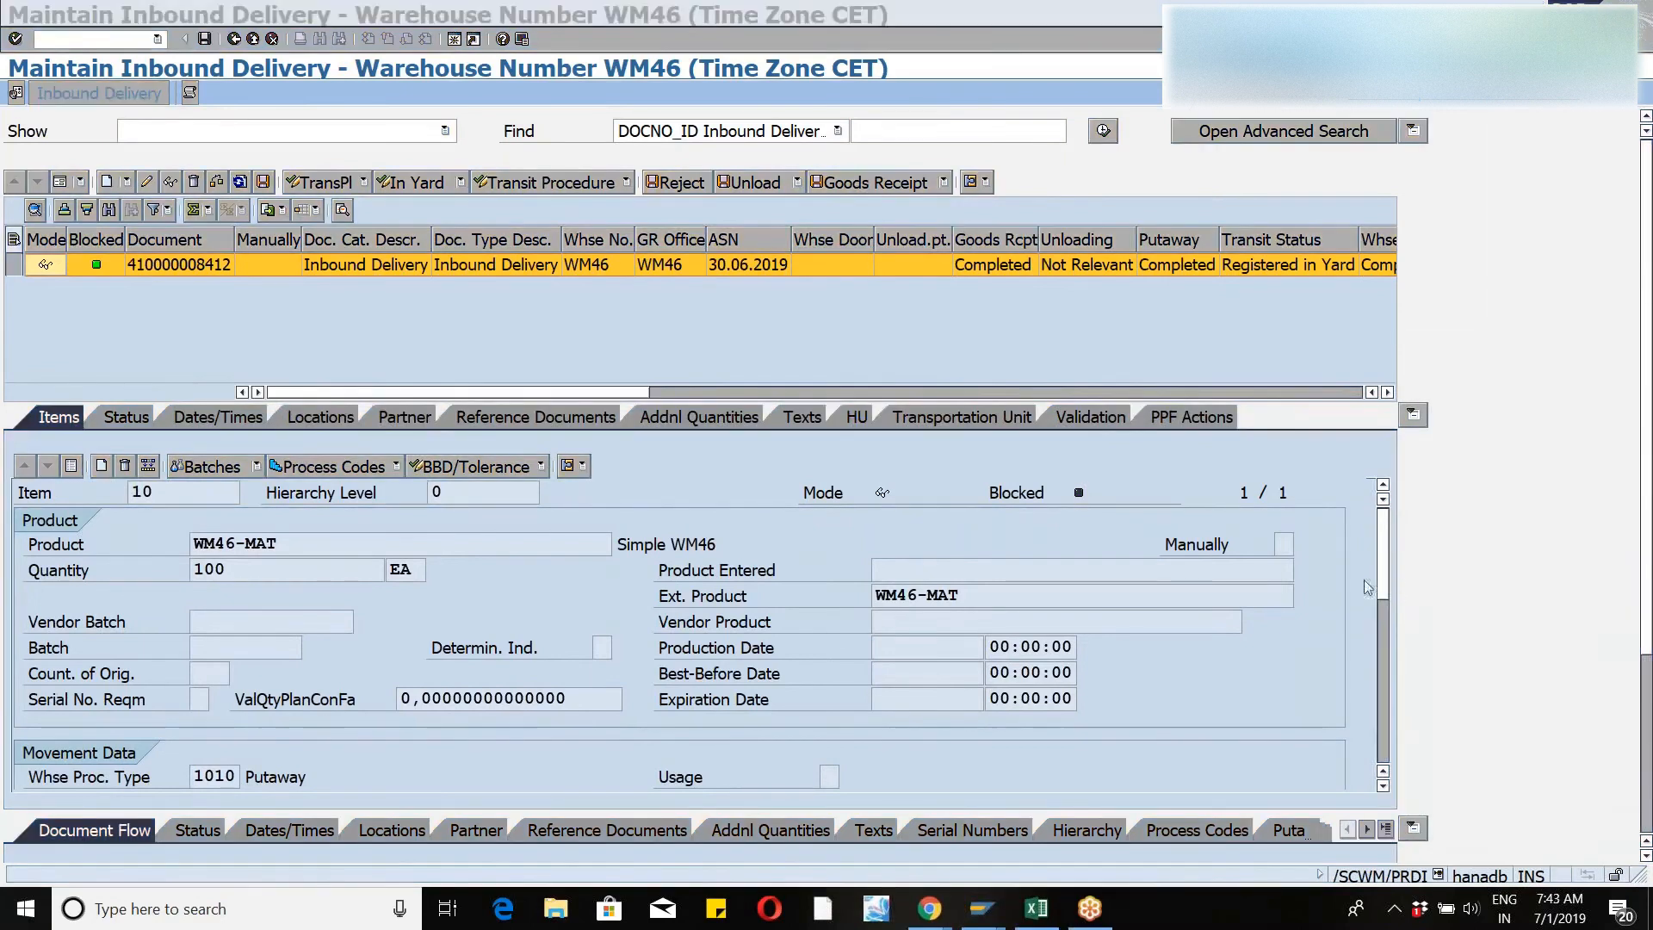
# - Examine the stock type in the movement data of the WM46-MAT delivery item
pyautogui.moveTo(1383, 564); pyautogui.dragTo(1387, 626)
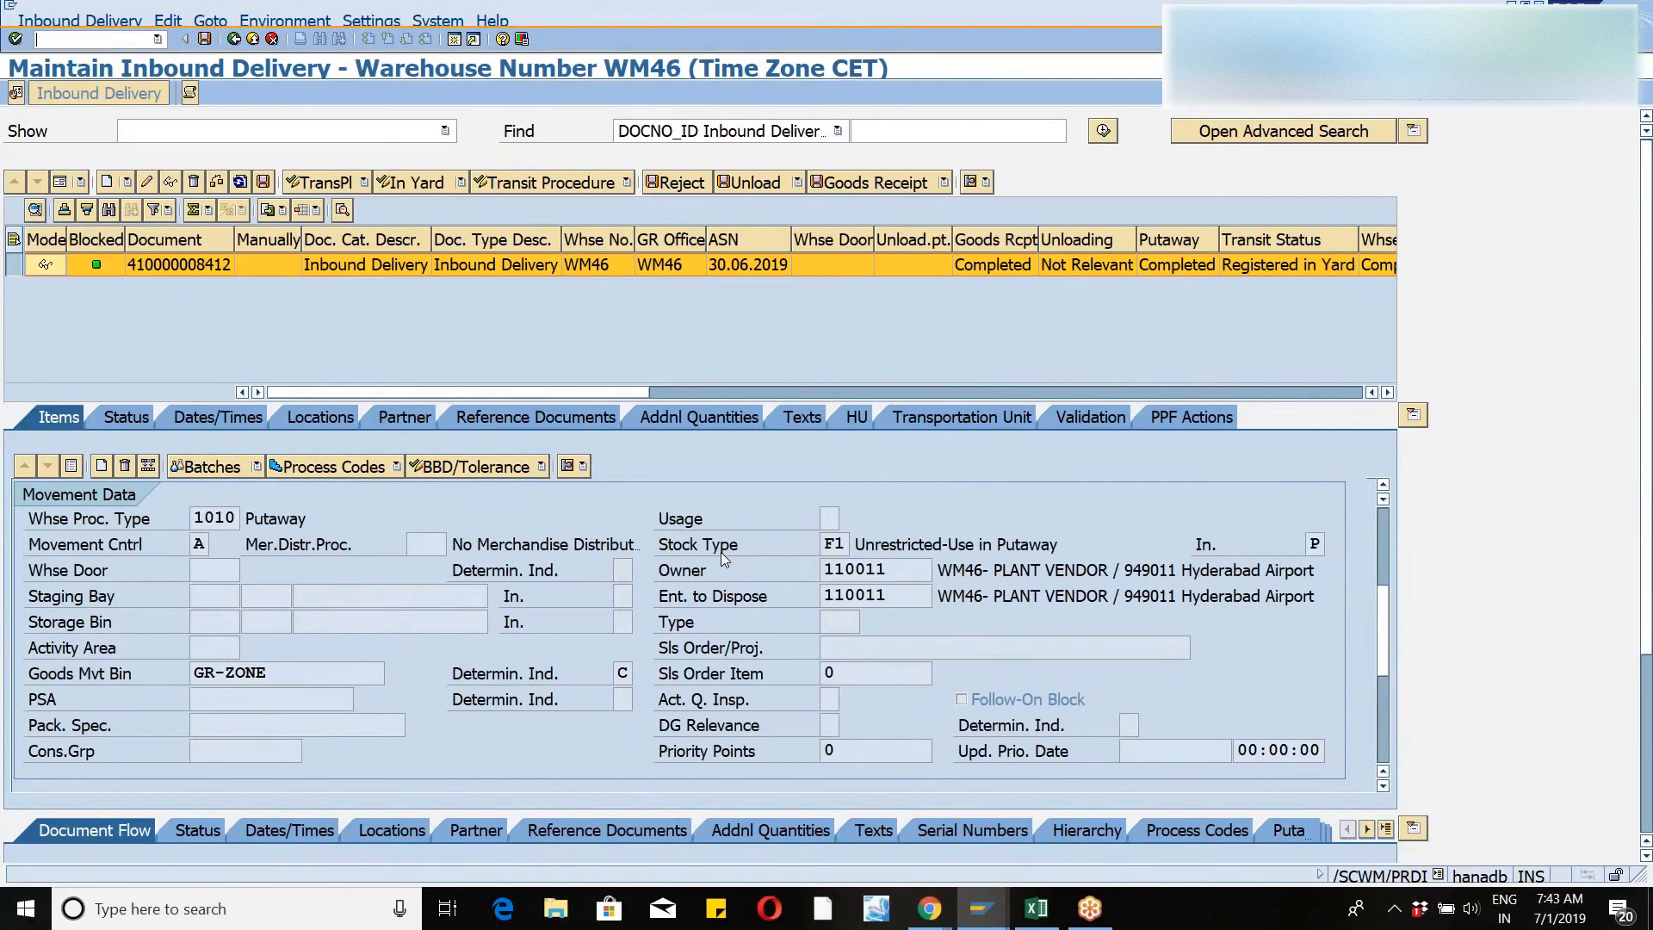
pyautogui.moveTo(663, 545); pyautogui.dragTo(1145, 546)
pyautogui.click(1157, 546)
pyautogui.click(1312, 78)
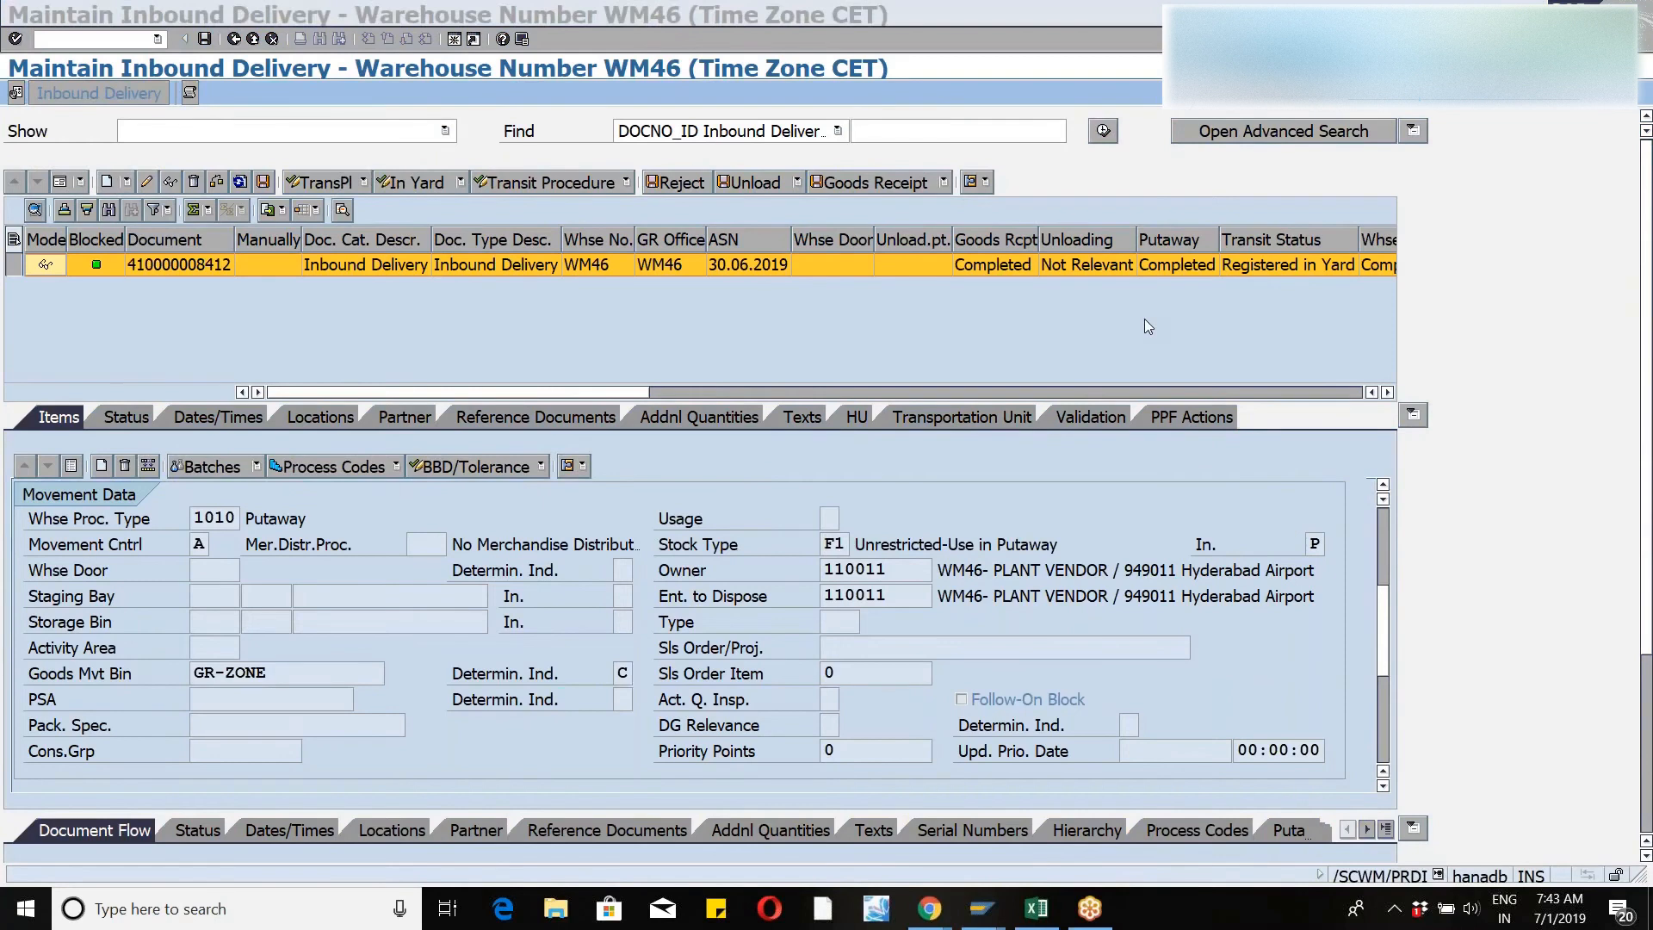
# - Switch back to the session with the mapping table for ERP plant storage locations
pyautogui.hotkey('alt', 'Tab')
pyautogui.hotkey('alt', 'Tab')
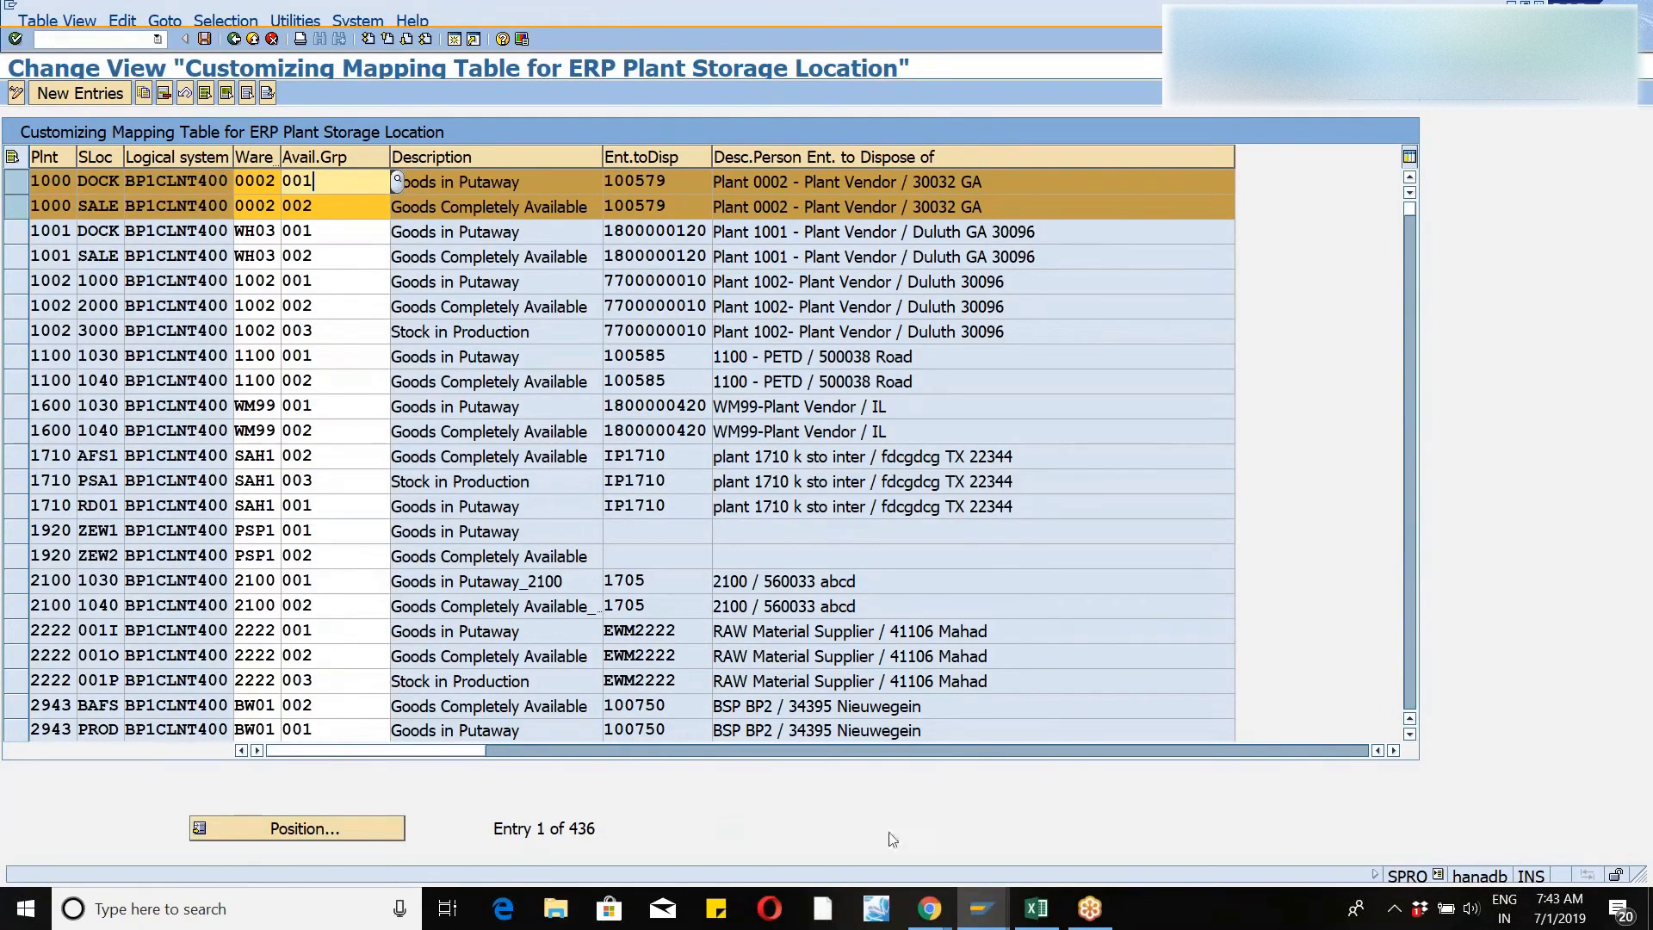
pyautogui.click(183, 922)
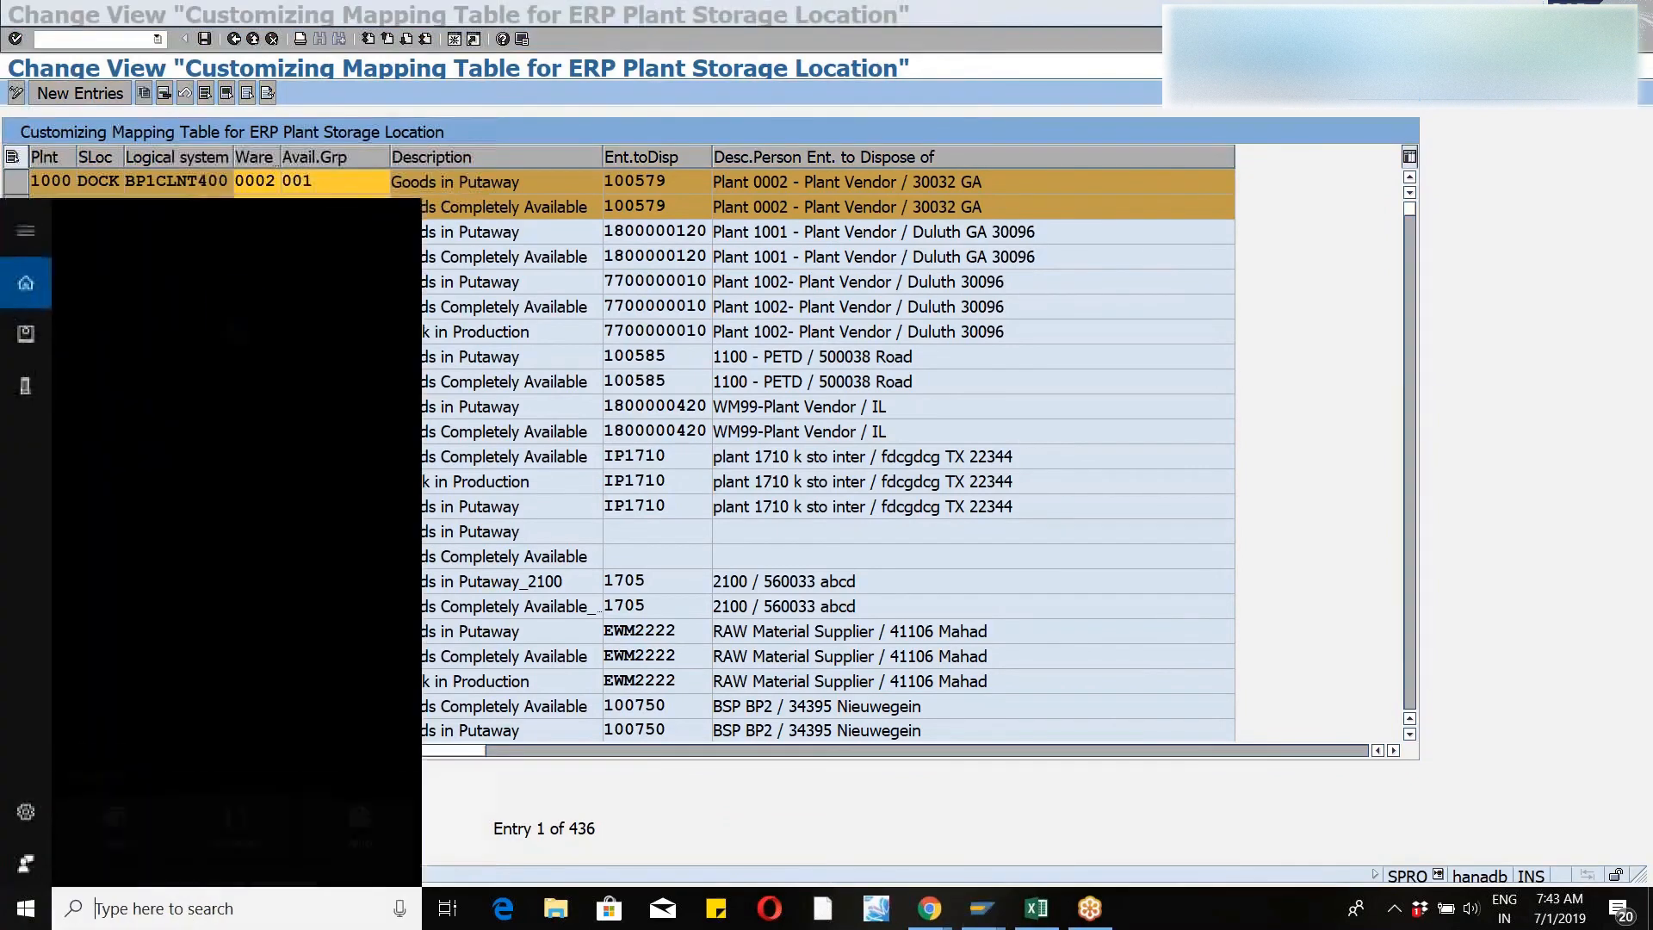
pyautogui.click(624, 487)
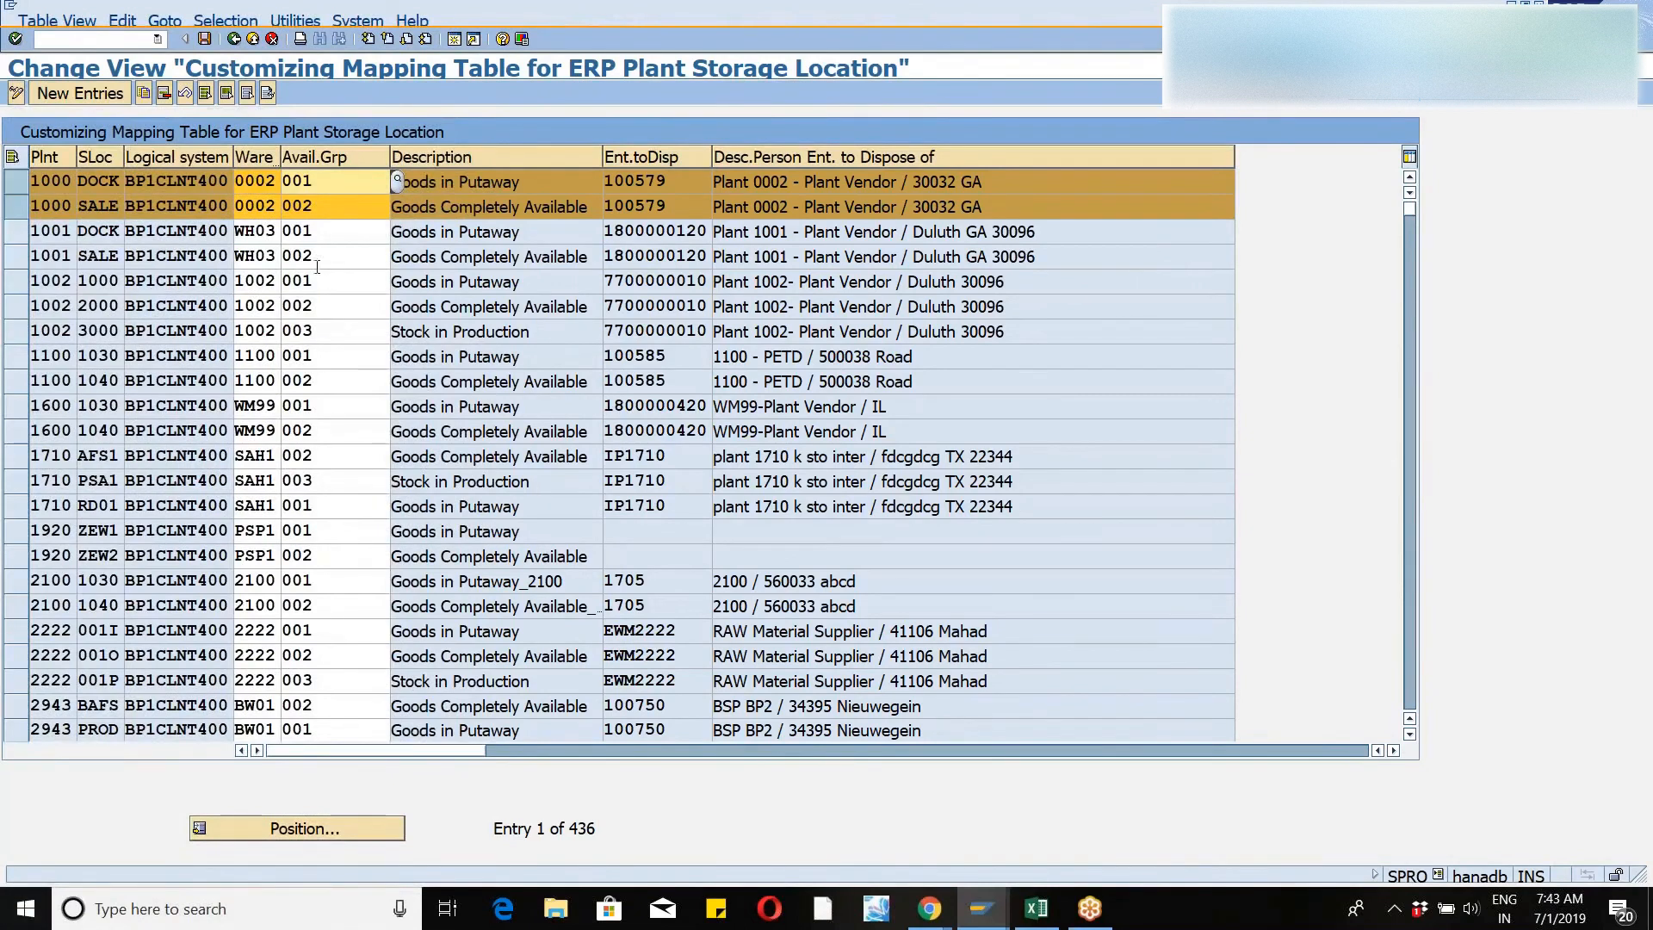
# - Start the spro transaction in a new session and display the SAP Reference IMG
pyautogui.click(332, 186)
pyautogui.click(451, 44)
pyautogui.write('spro')
pyautogui.press('Return')
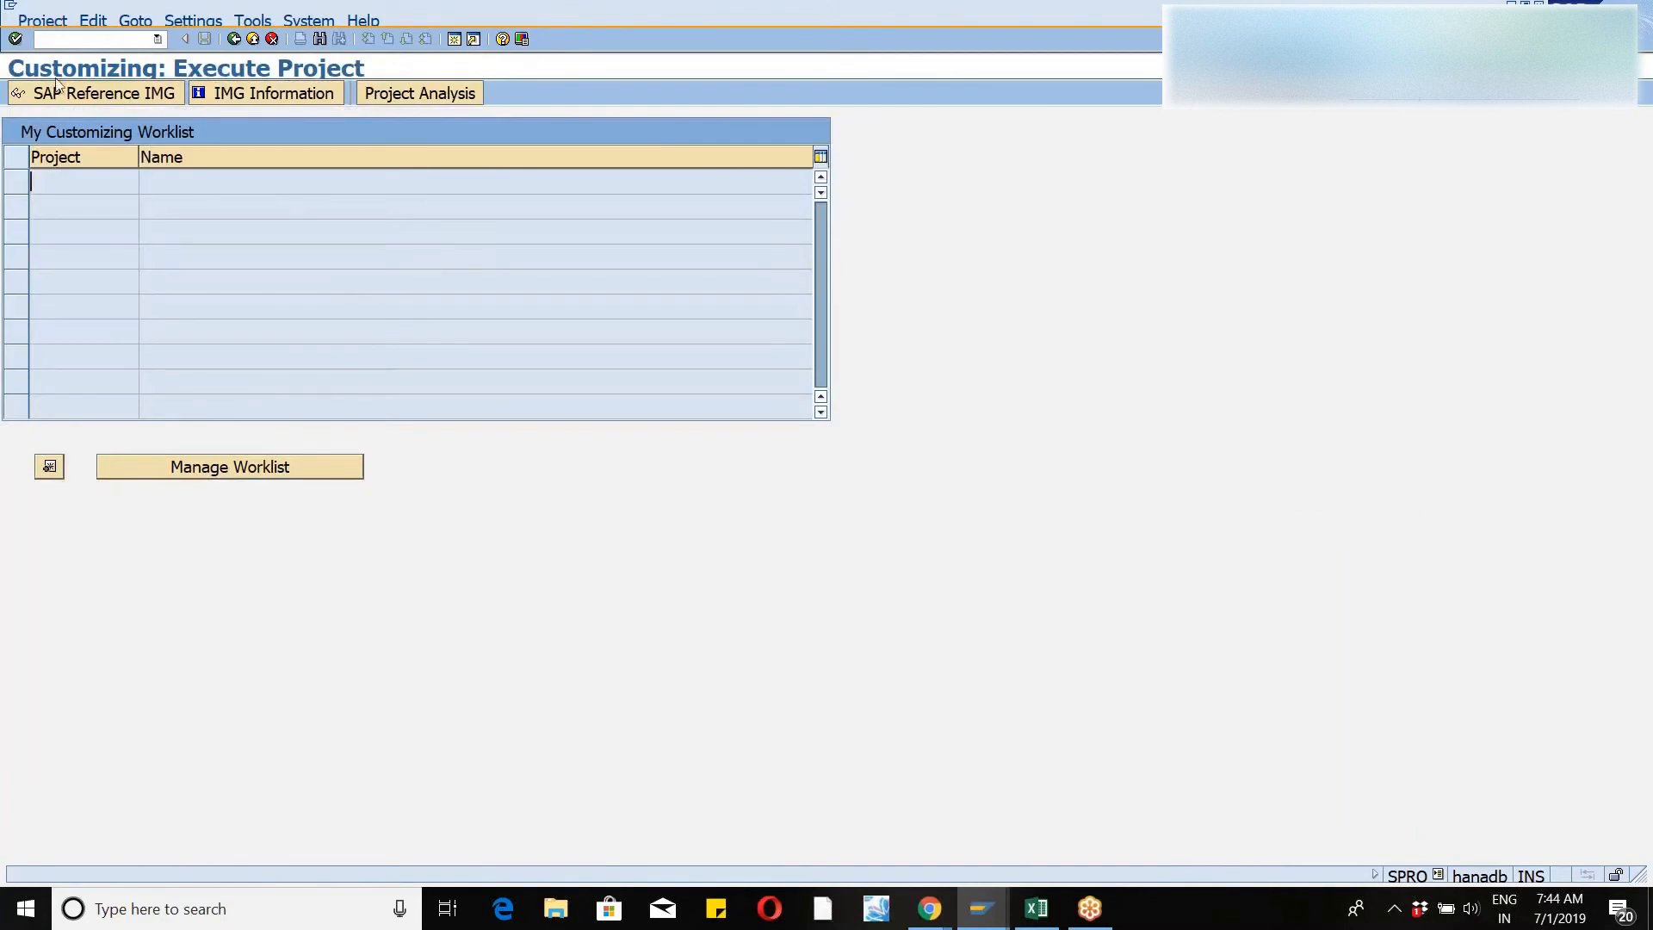
pyautogui.click(58, 86)
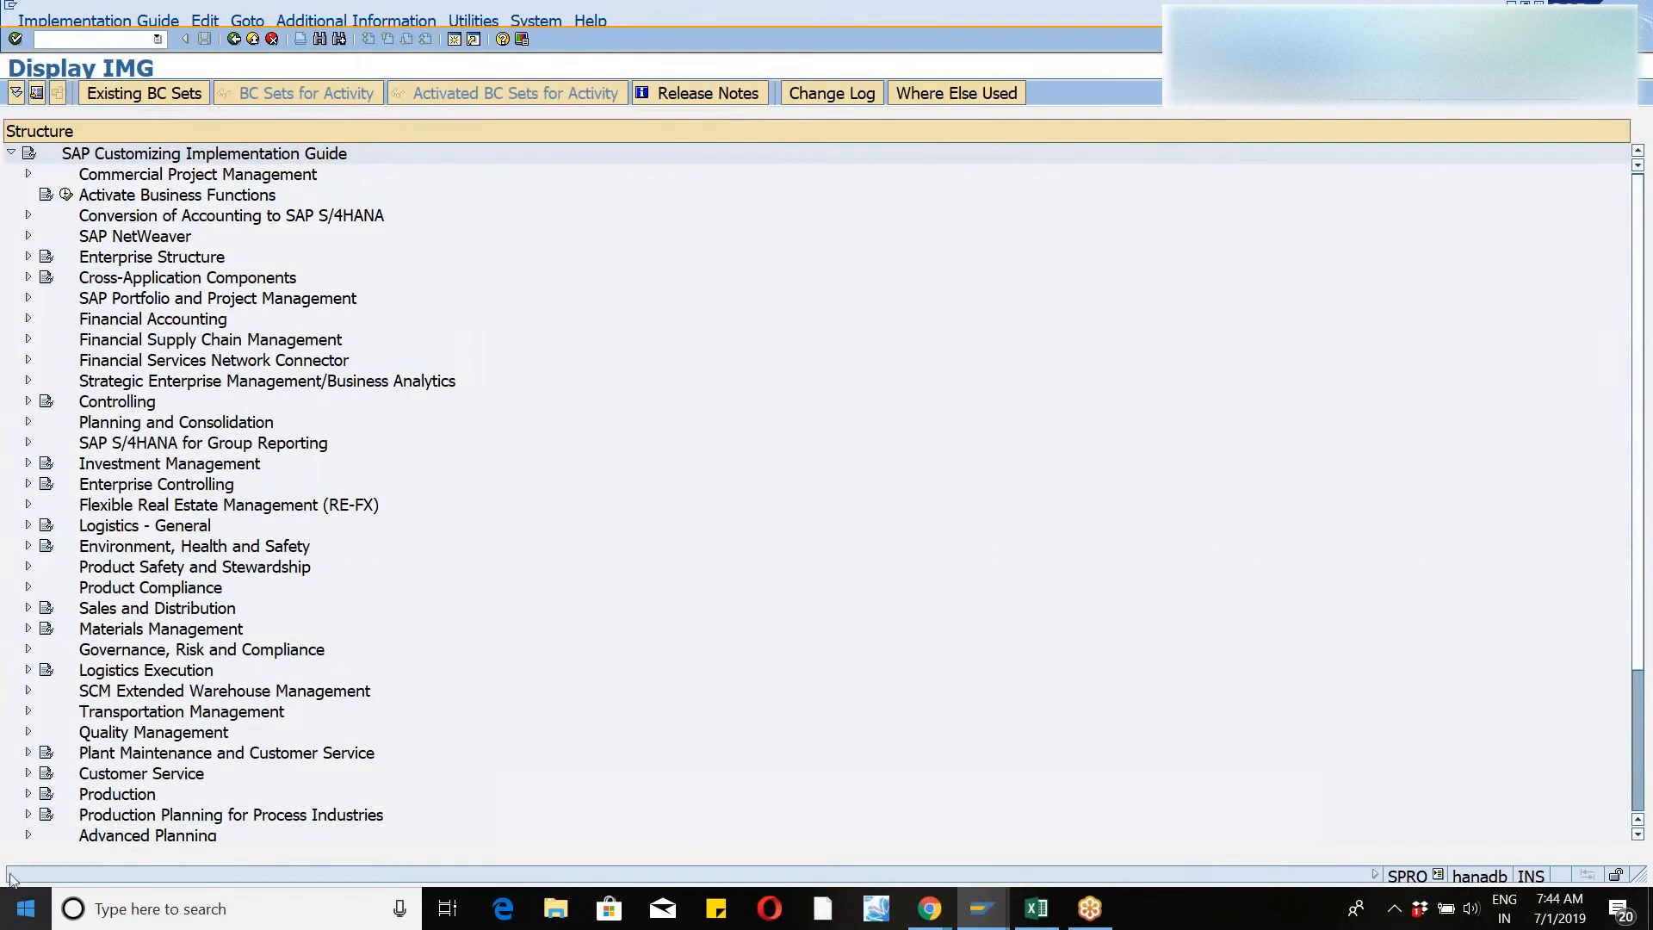
# - In the Extended Warehouse Management customizing, open Define Availability Group from the Goods Receipt Process activity Configure Availability Group for Putaway
pyautogui.click(29, 690)
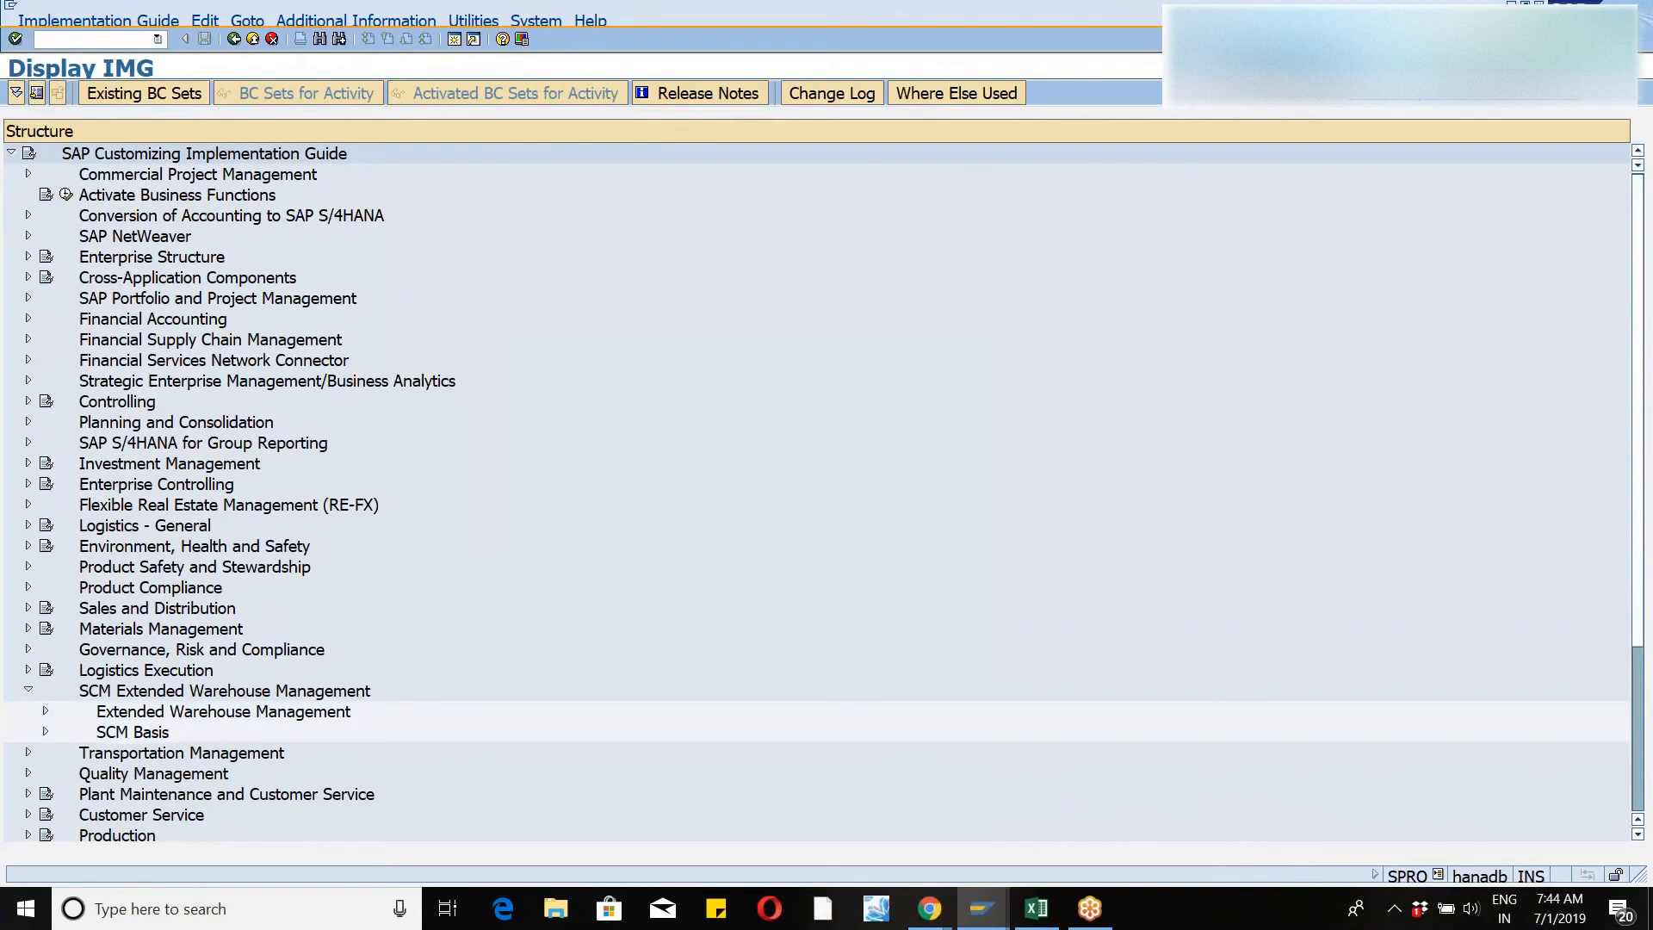
pyautogui.click(47, 710)
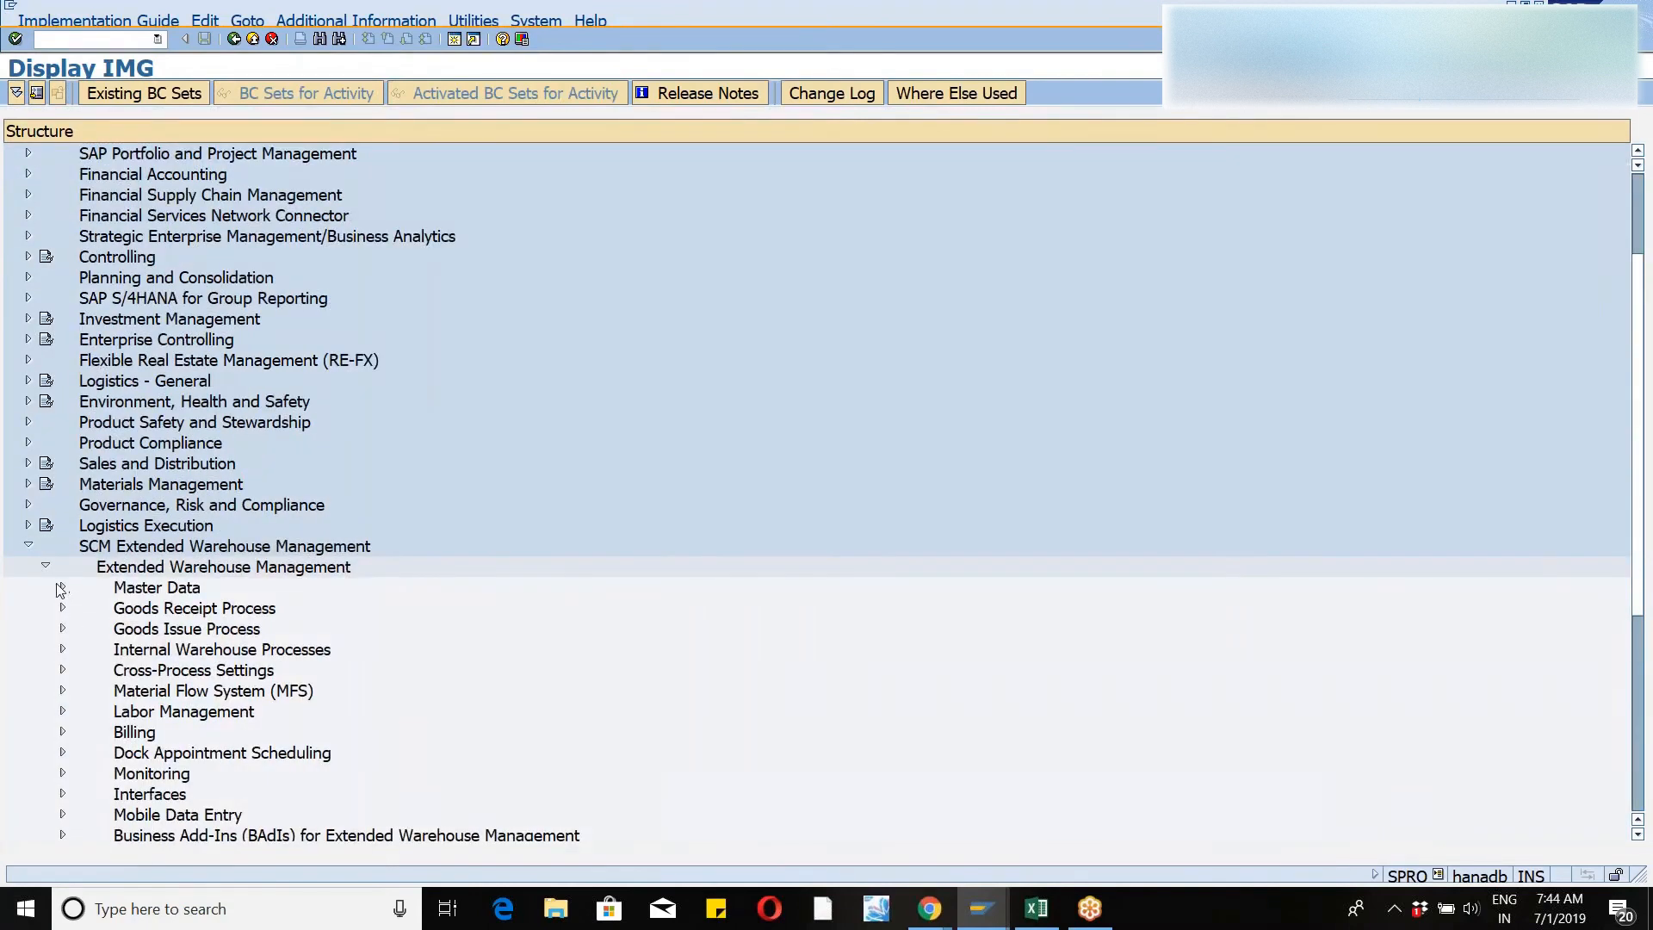
pyautogui.click(59, 587)
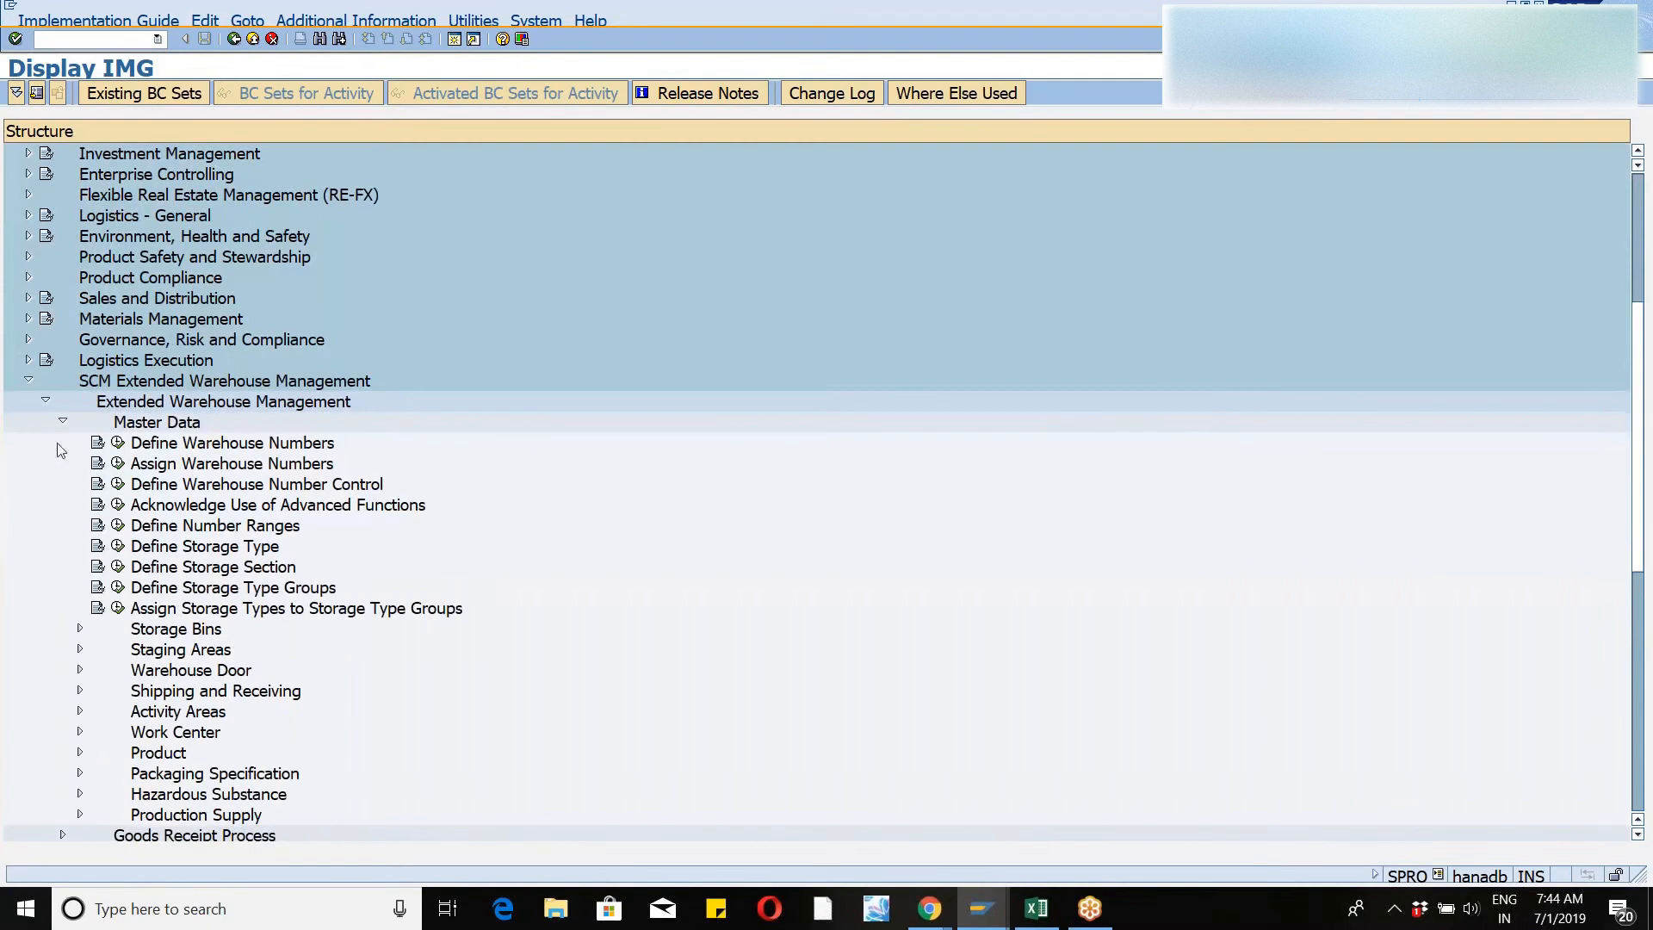
pyautogui.click(62, 422)
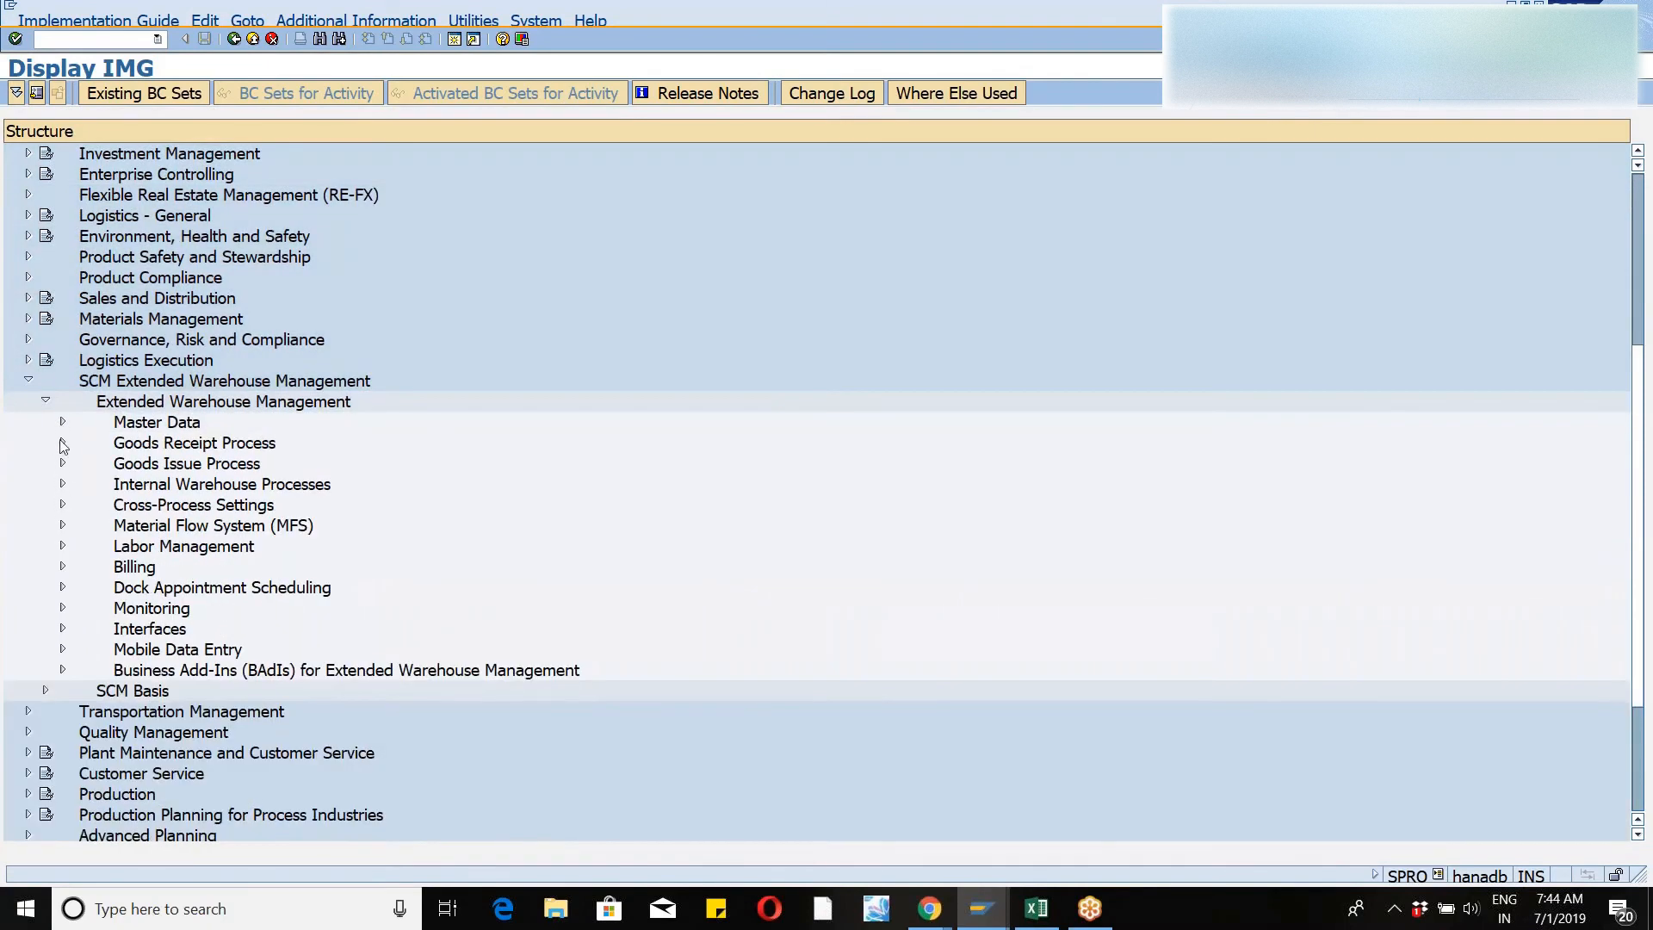
pyautogui.click(62, 442)
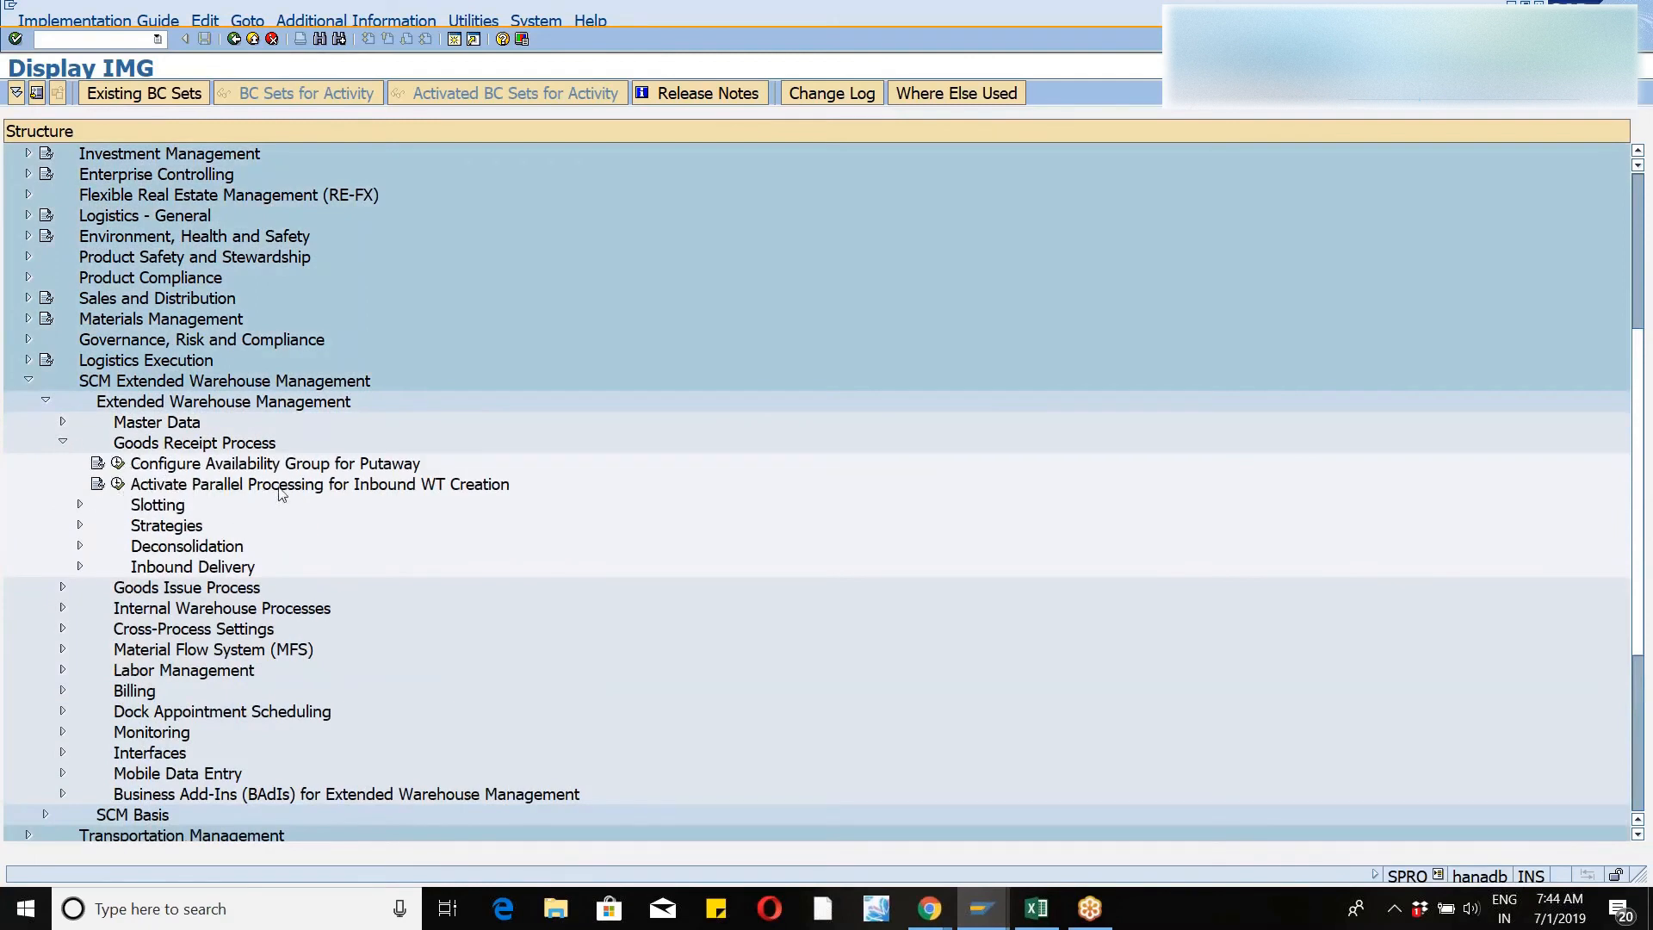
pyautogui.click(120, 464)
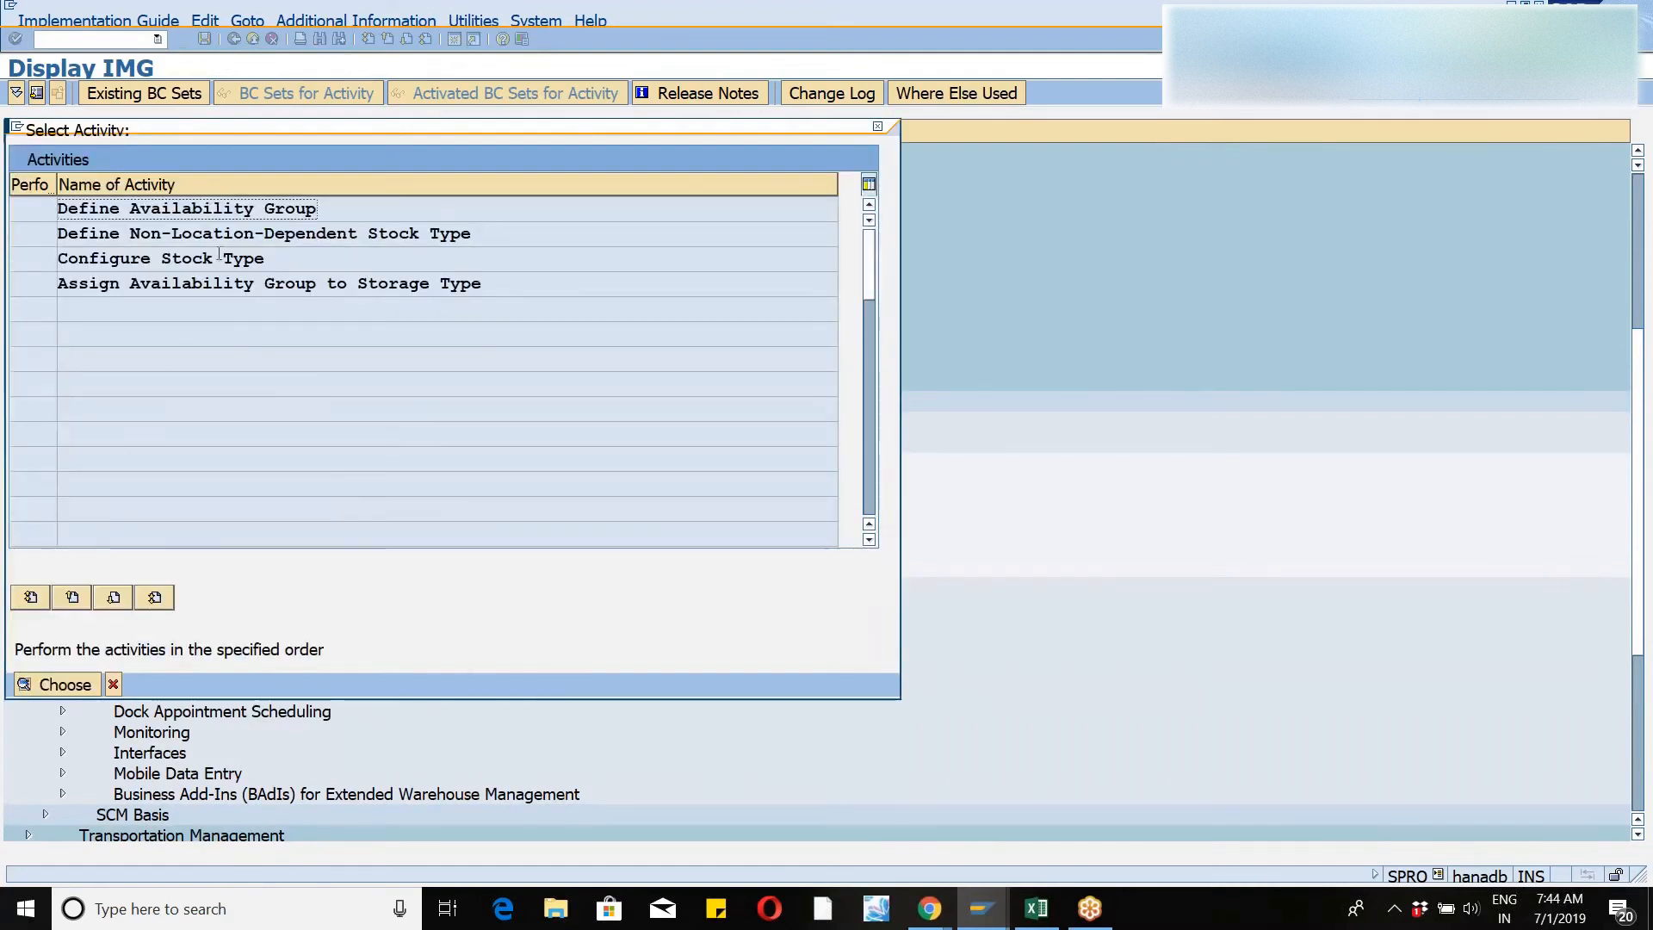
pyautogui.doubleClick(152, 211)
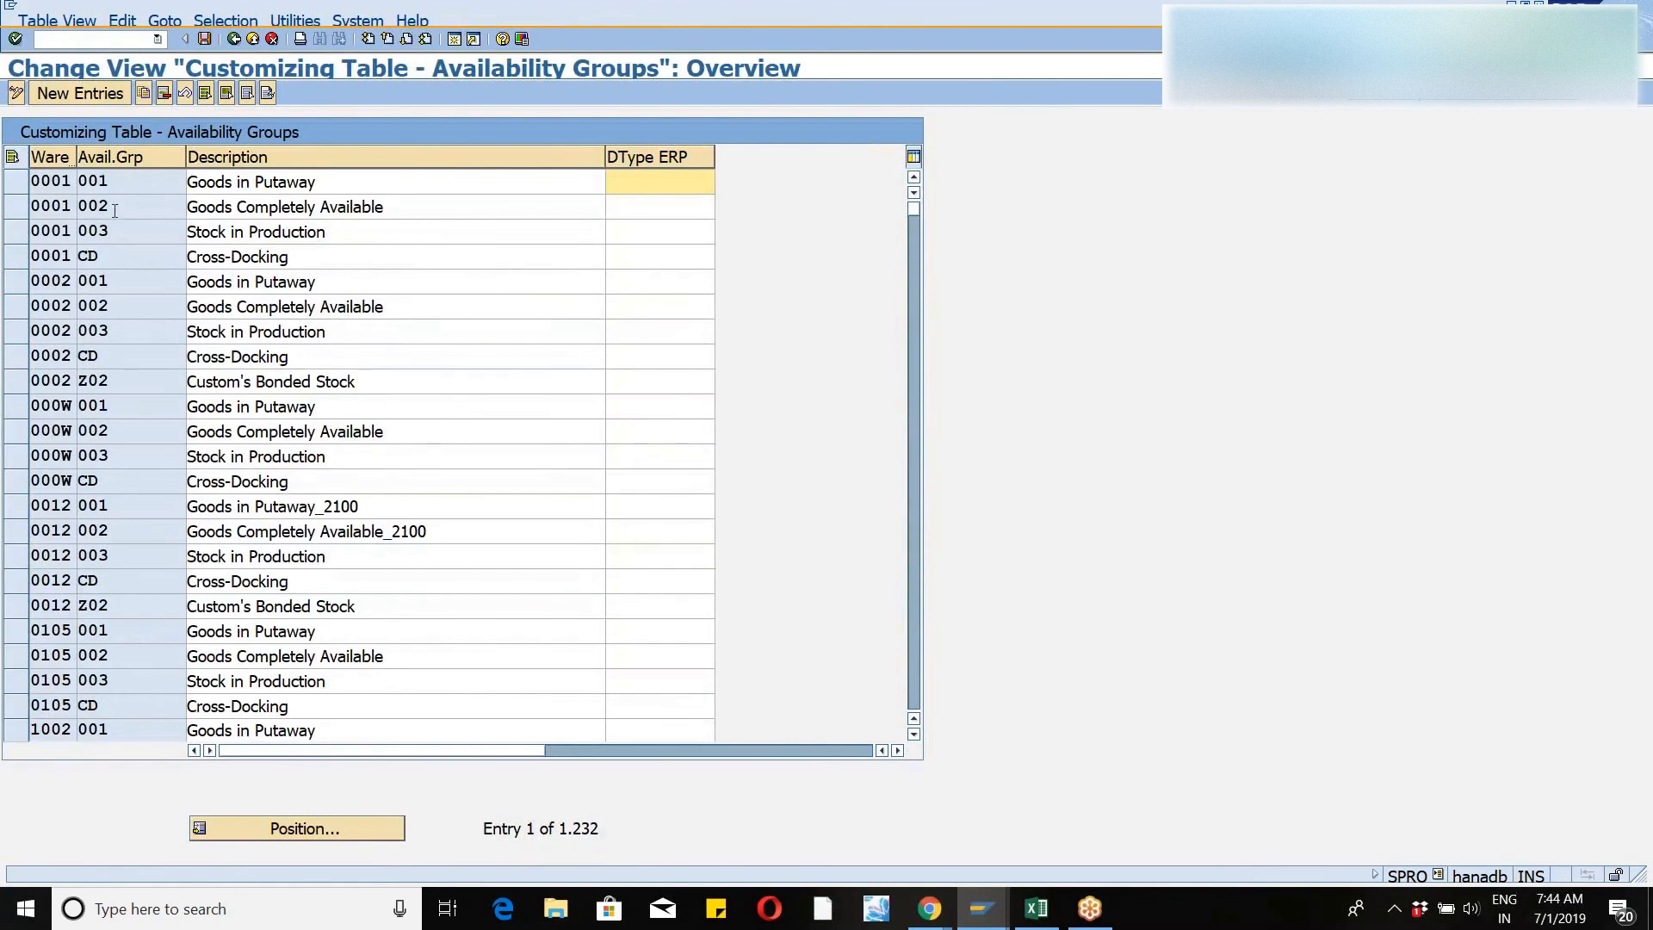
# - Examine availability groups 001 and 002 of warehouse 0001 with their descriptions, and return to the activity list
pyautogui.click(116, 184)
pyautogui.click(120, 206)
pyautogui.click(407, 183)
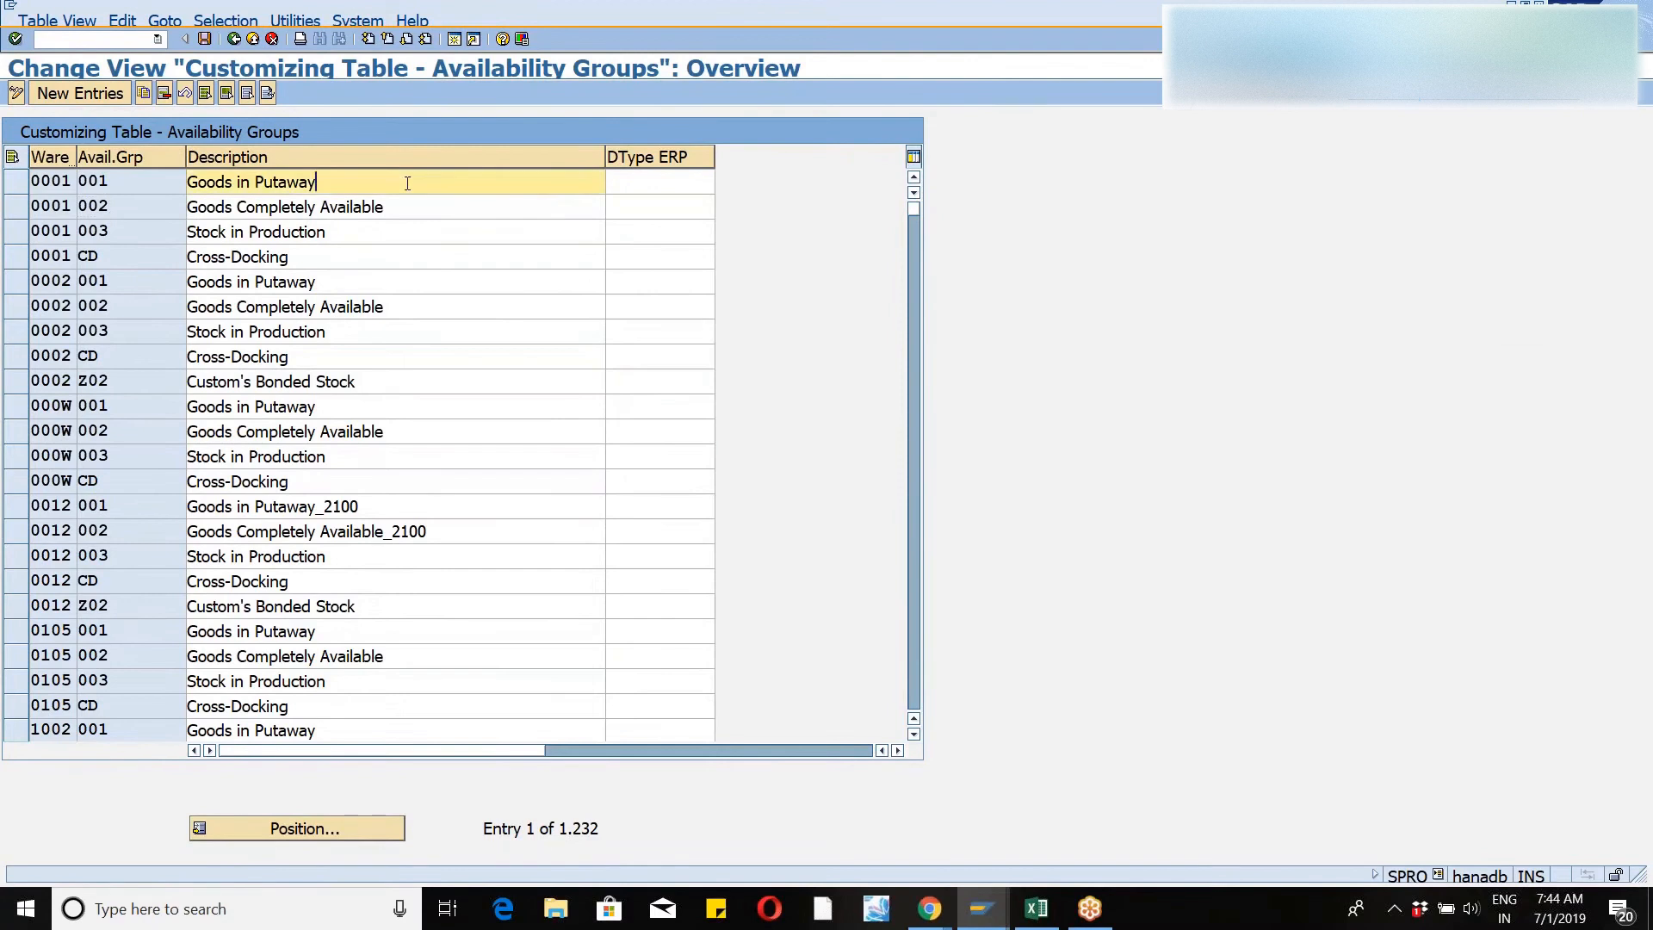
pyautogui.click(403, 209)
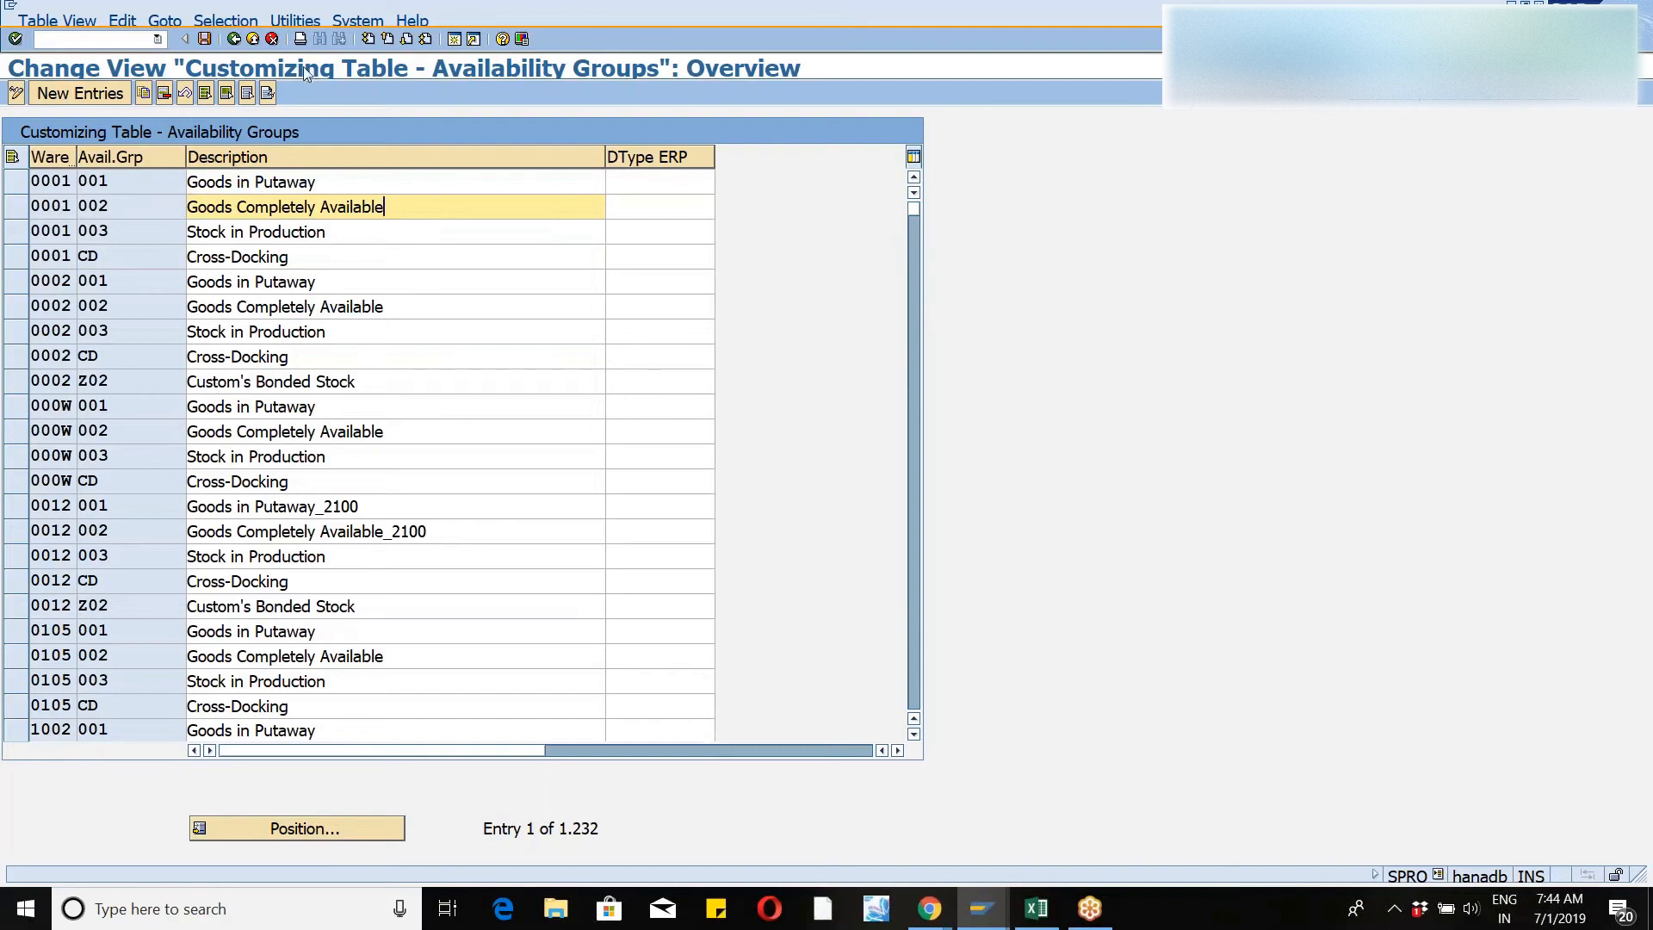
pyautogui.click(233, 38)
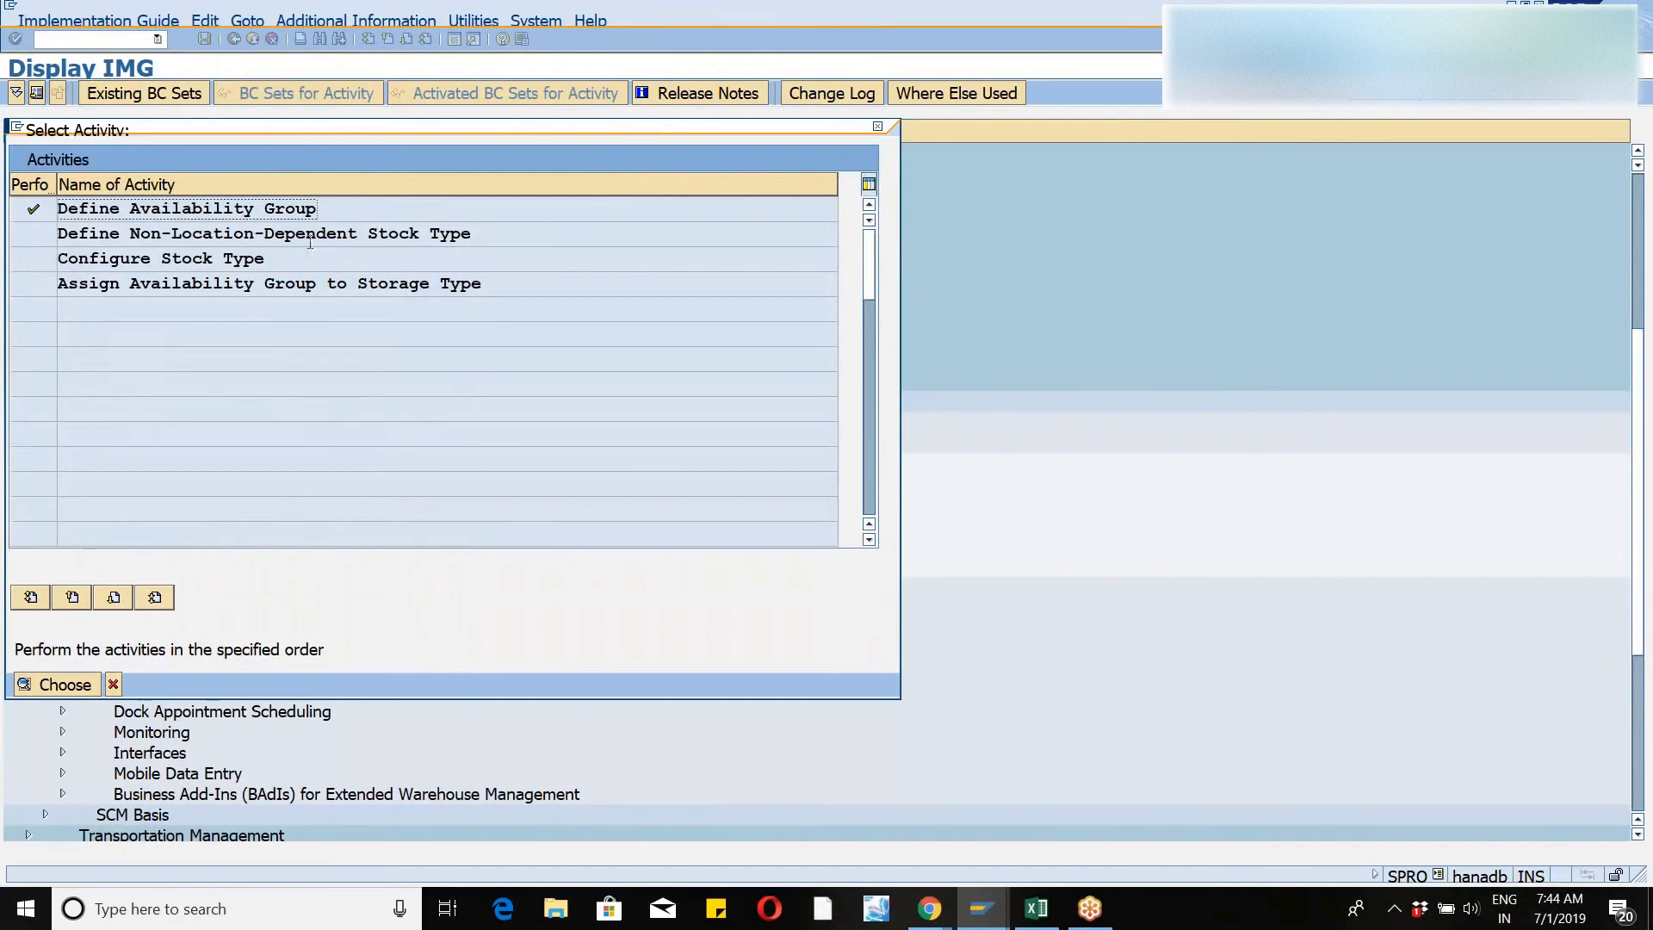
# - Open the Configure Stock Type activity and position the list at warehouse WM46, stock type F1
pyautogui.doubleClick(144, 264)
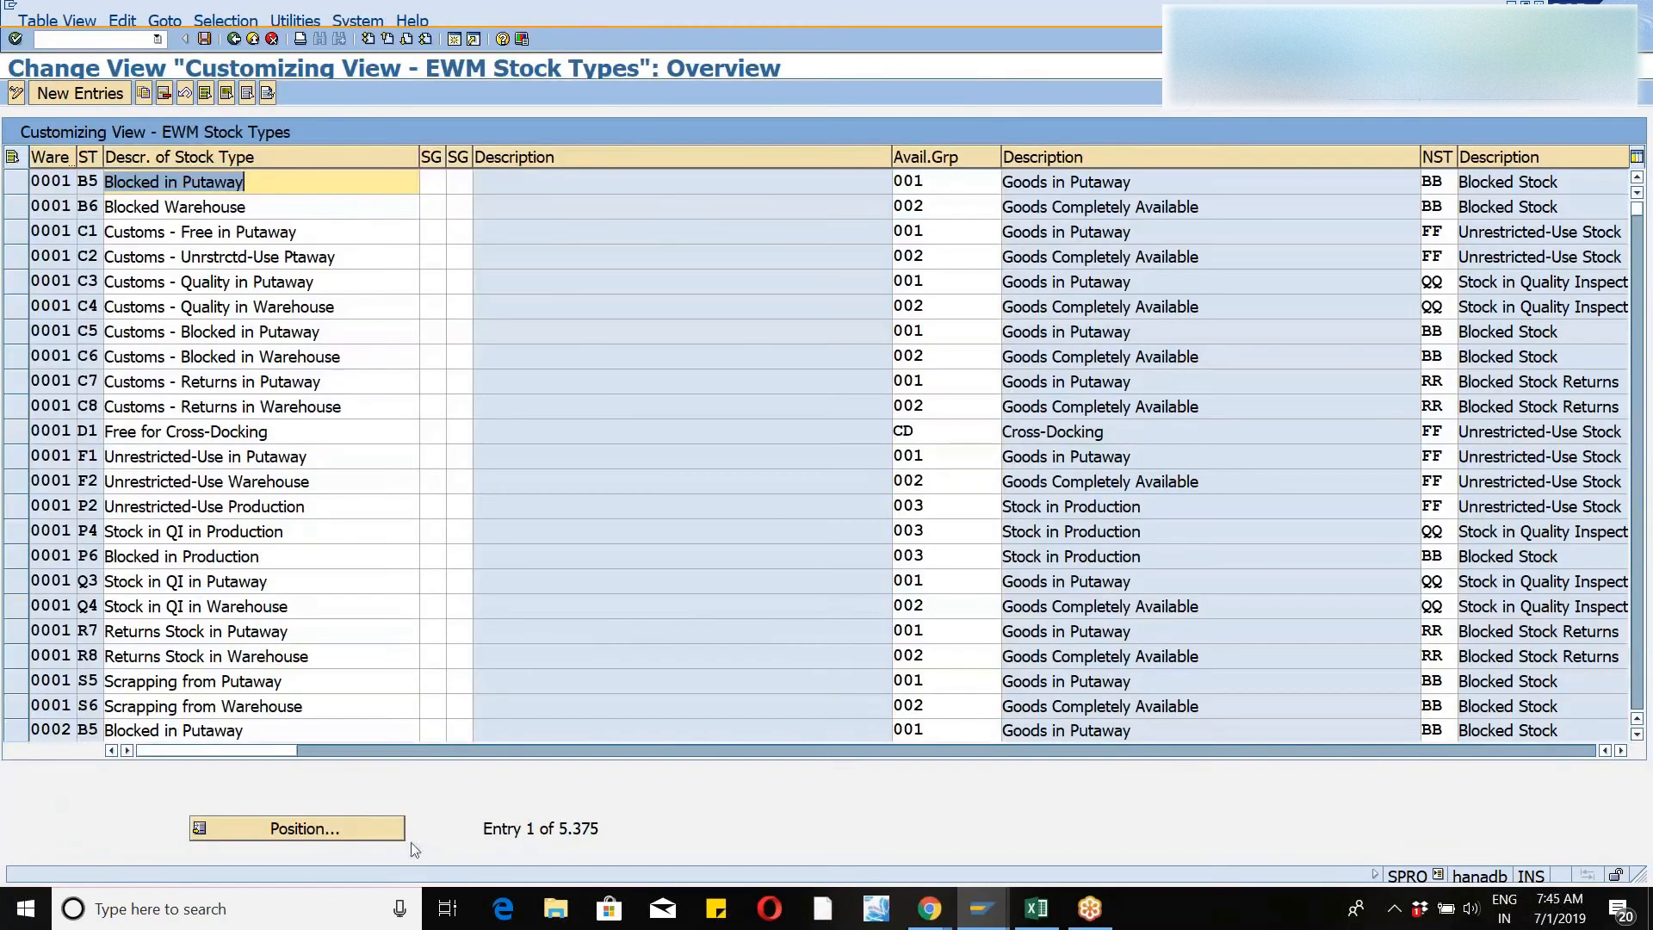
pyautogui.click(370, 831)
pyautogui.write('wm46')
pyautogui.press('Tab')
pyautogui.write('f1')
pyautogui.press('Return')
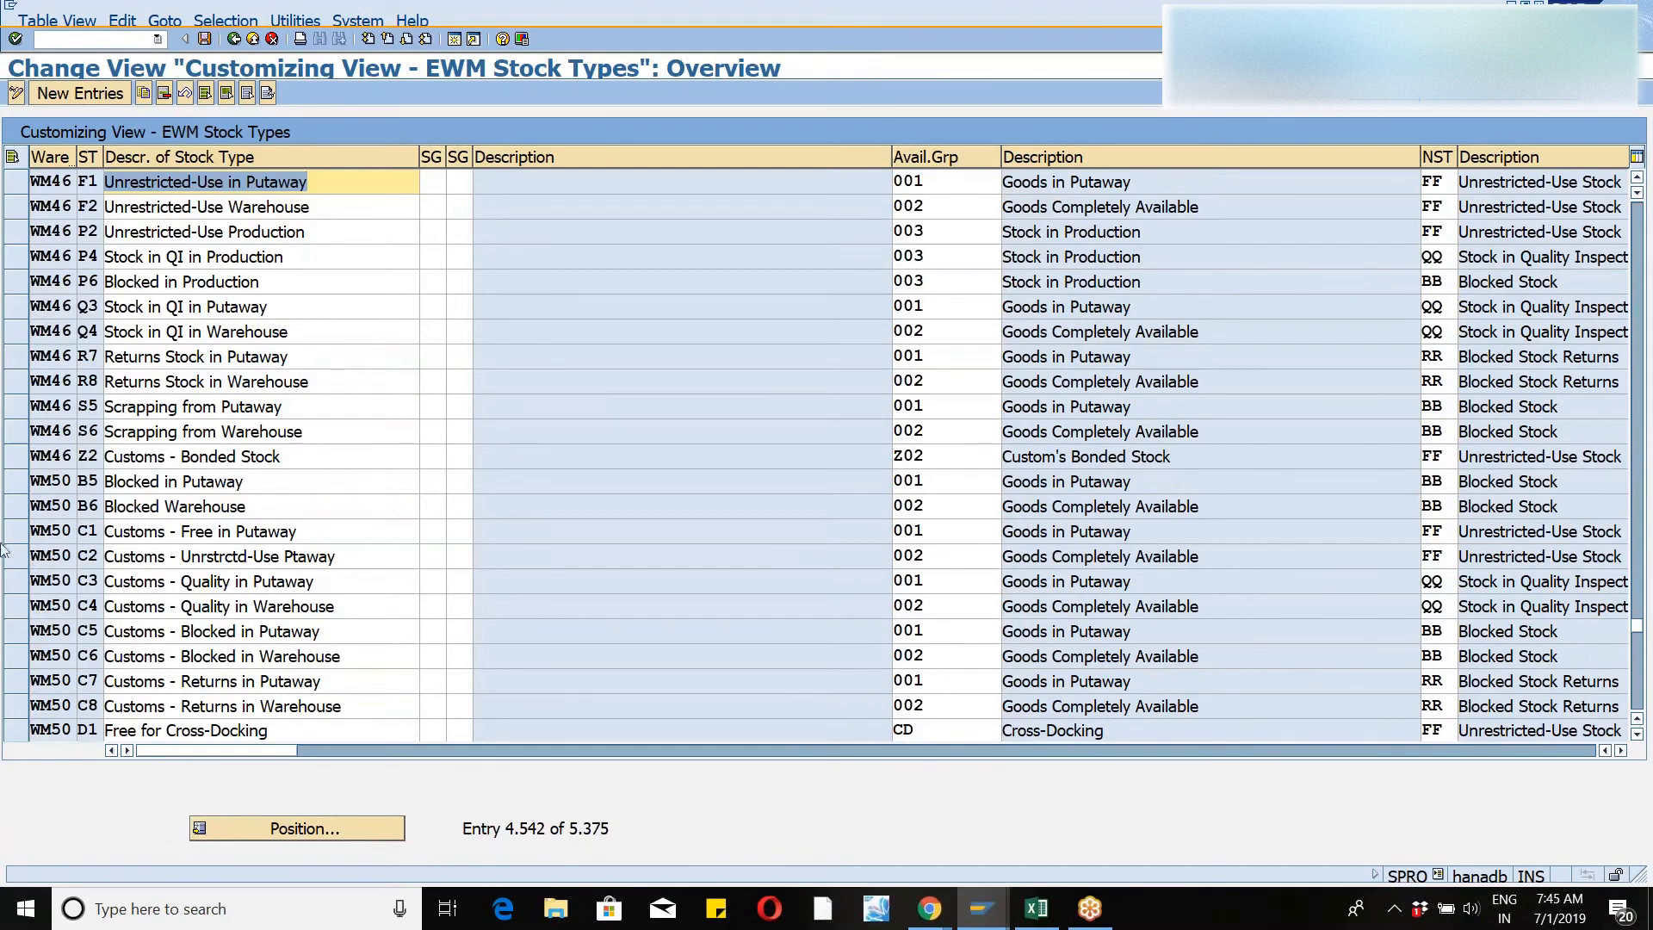
# - Mark the WM46 stock types F1 and F2 and examine the availability group assigned to each
pyautogui.click(17, 183)
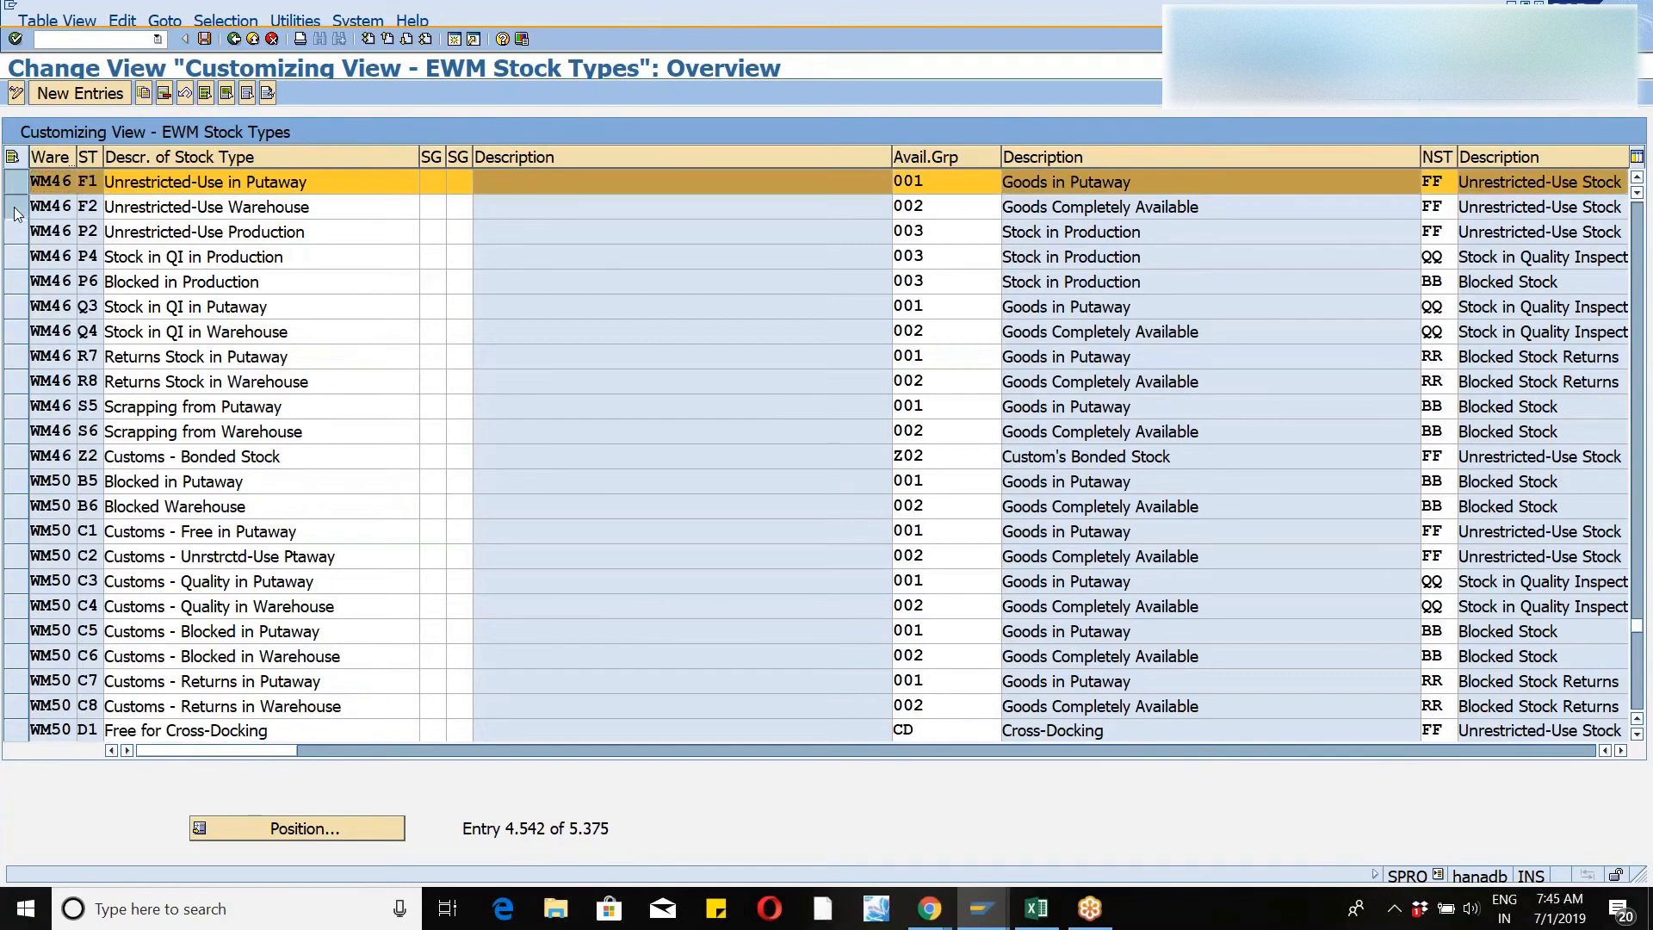
pyautogui.click(17, 207)
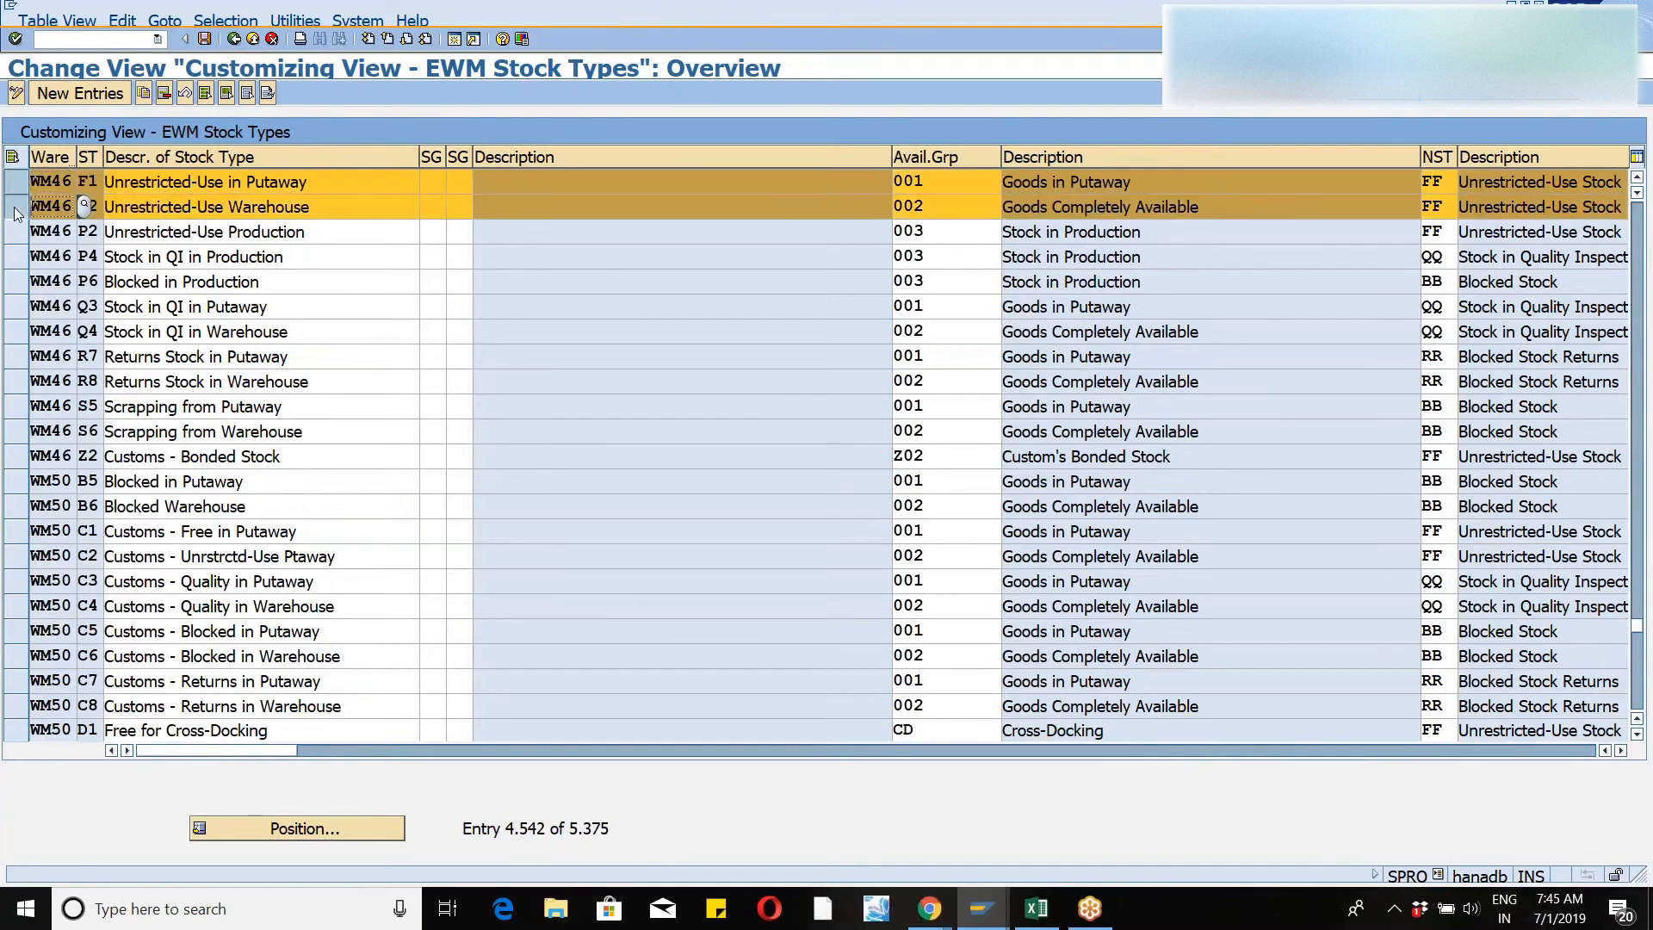
pyautogui.click(941, 183)
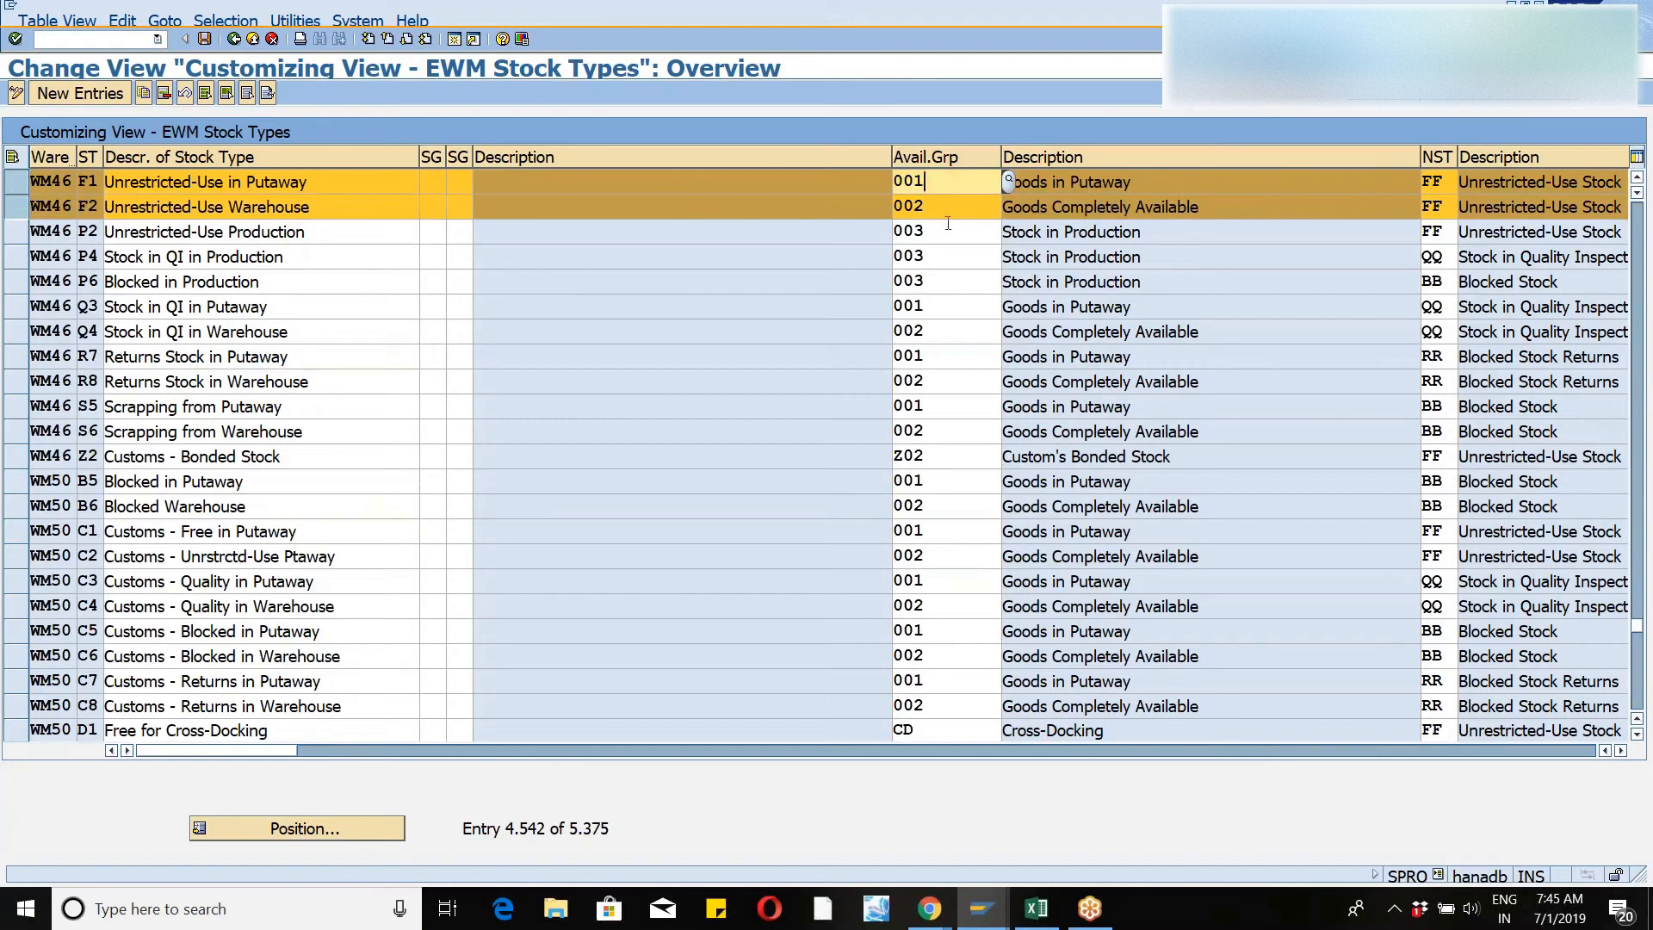
pyautogui.click(938, 208)
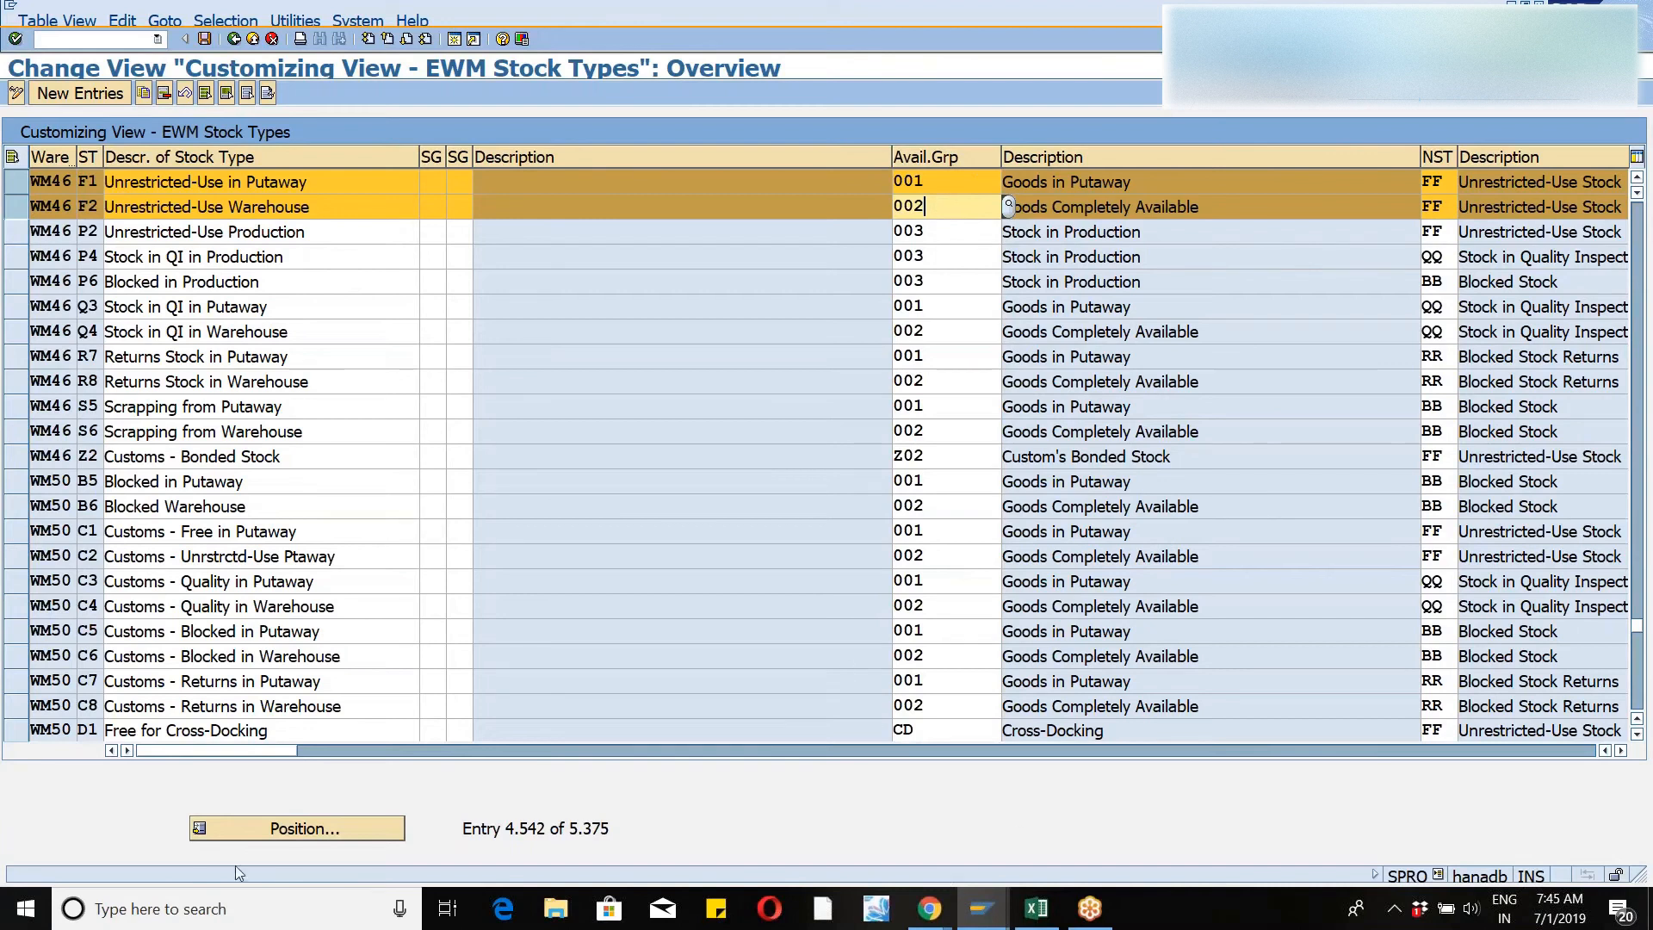
pyautogui.click(239, 910)
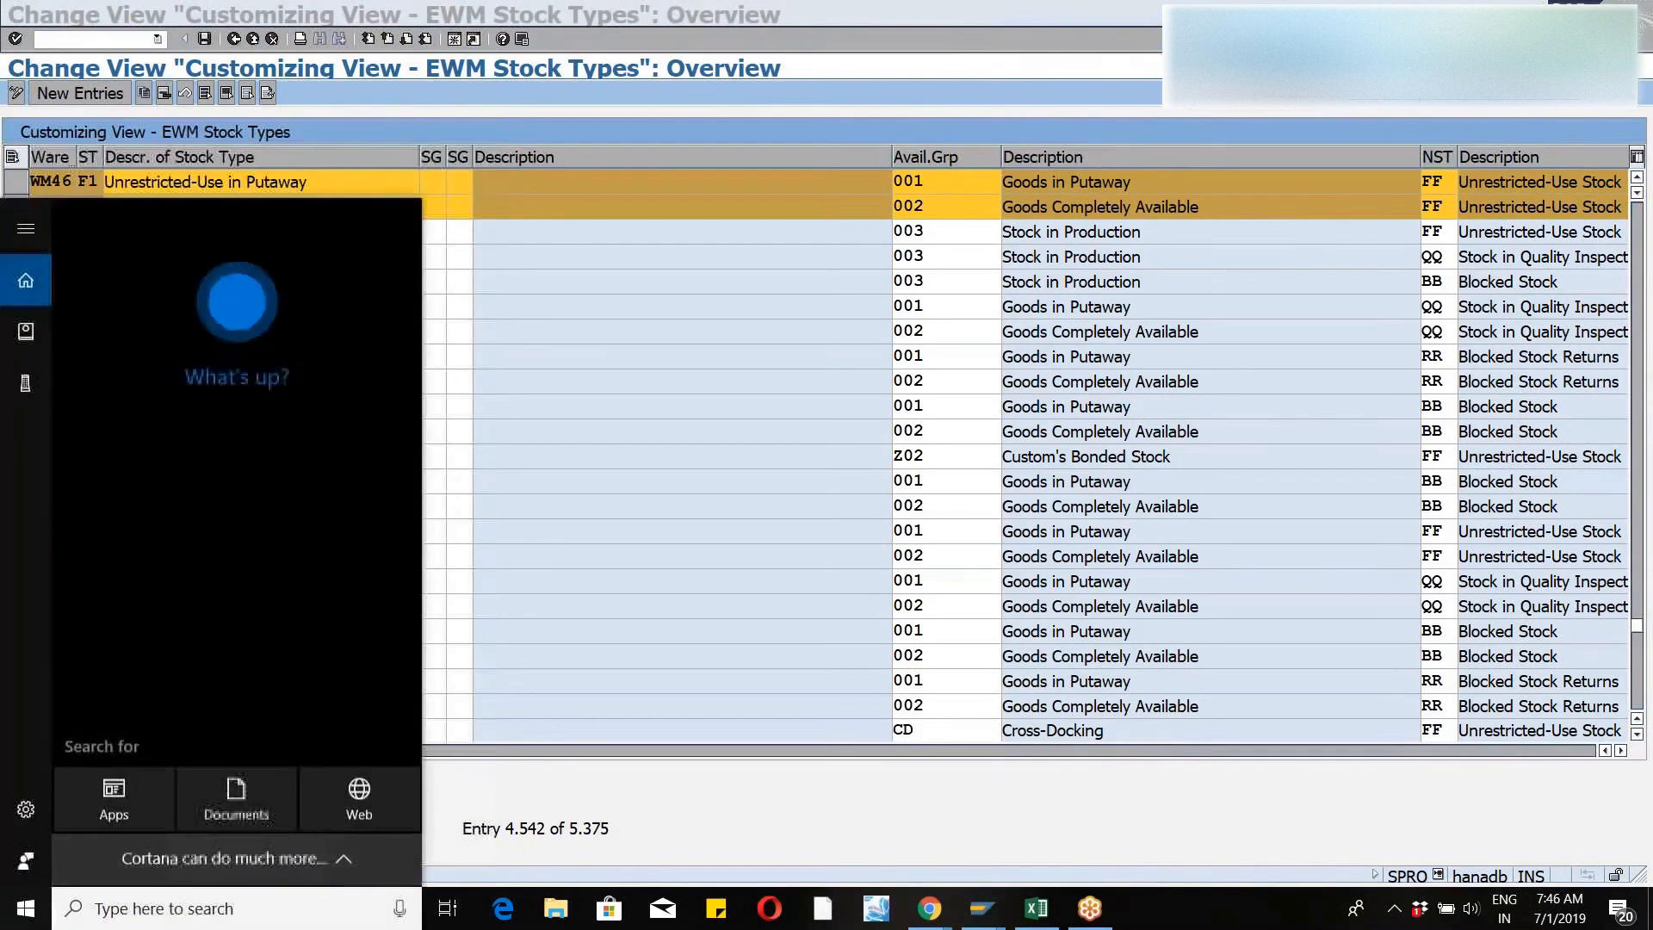
pyautogui.write('note')
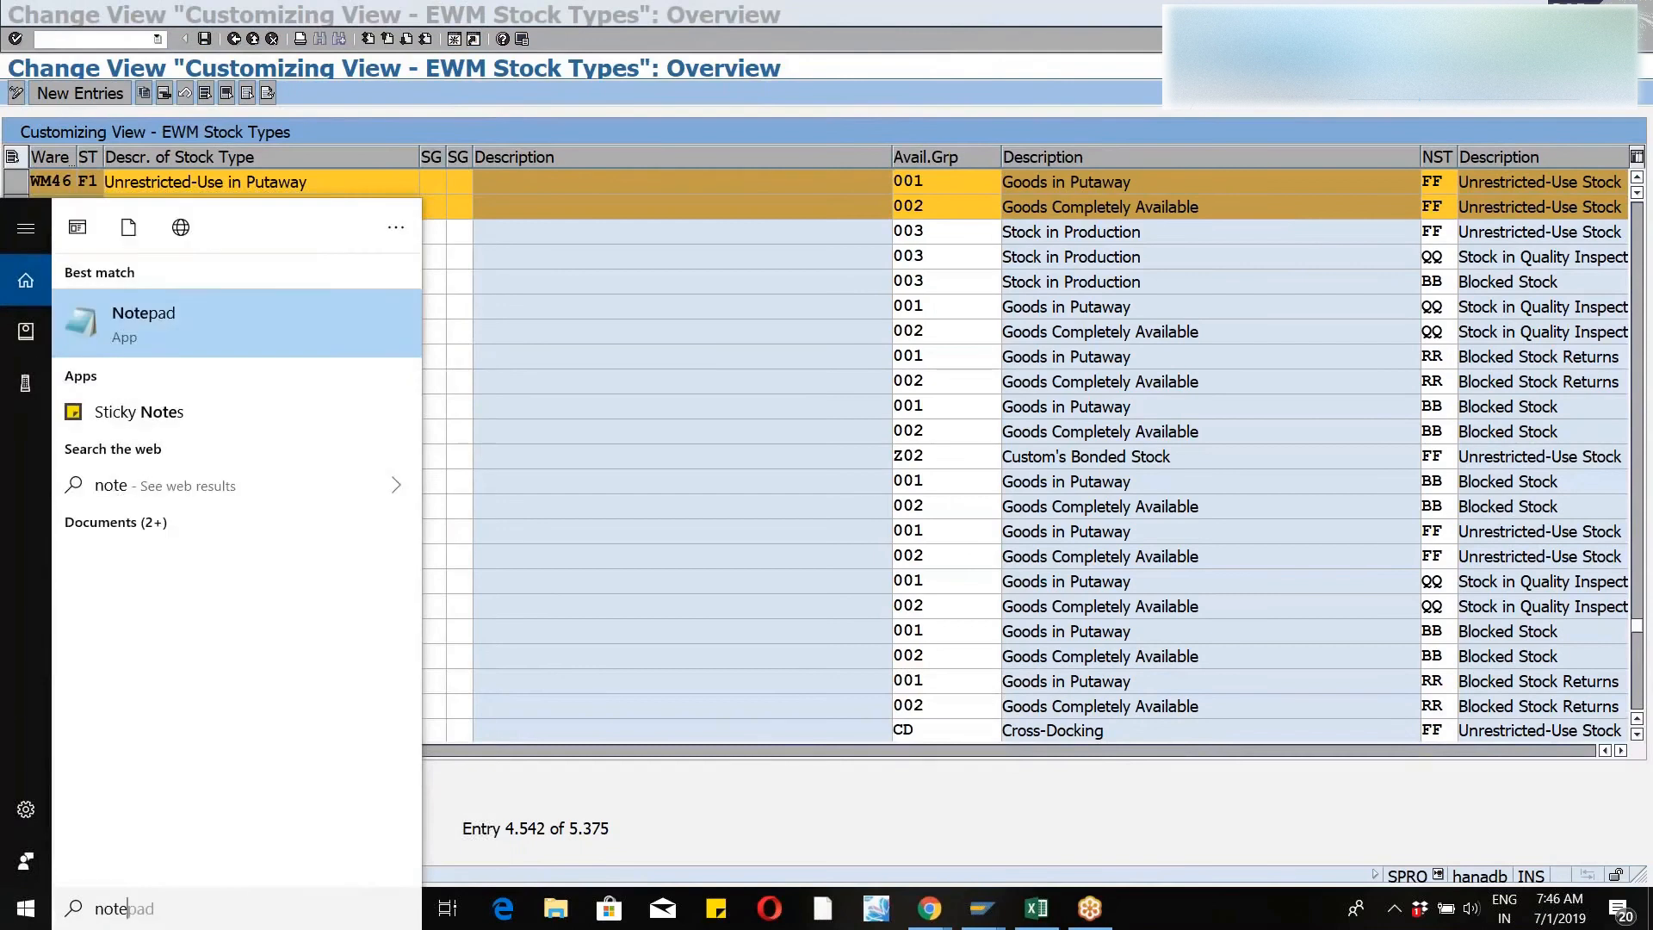
pyautogui.press('Return')
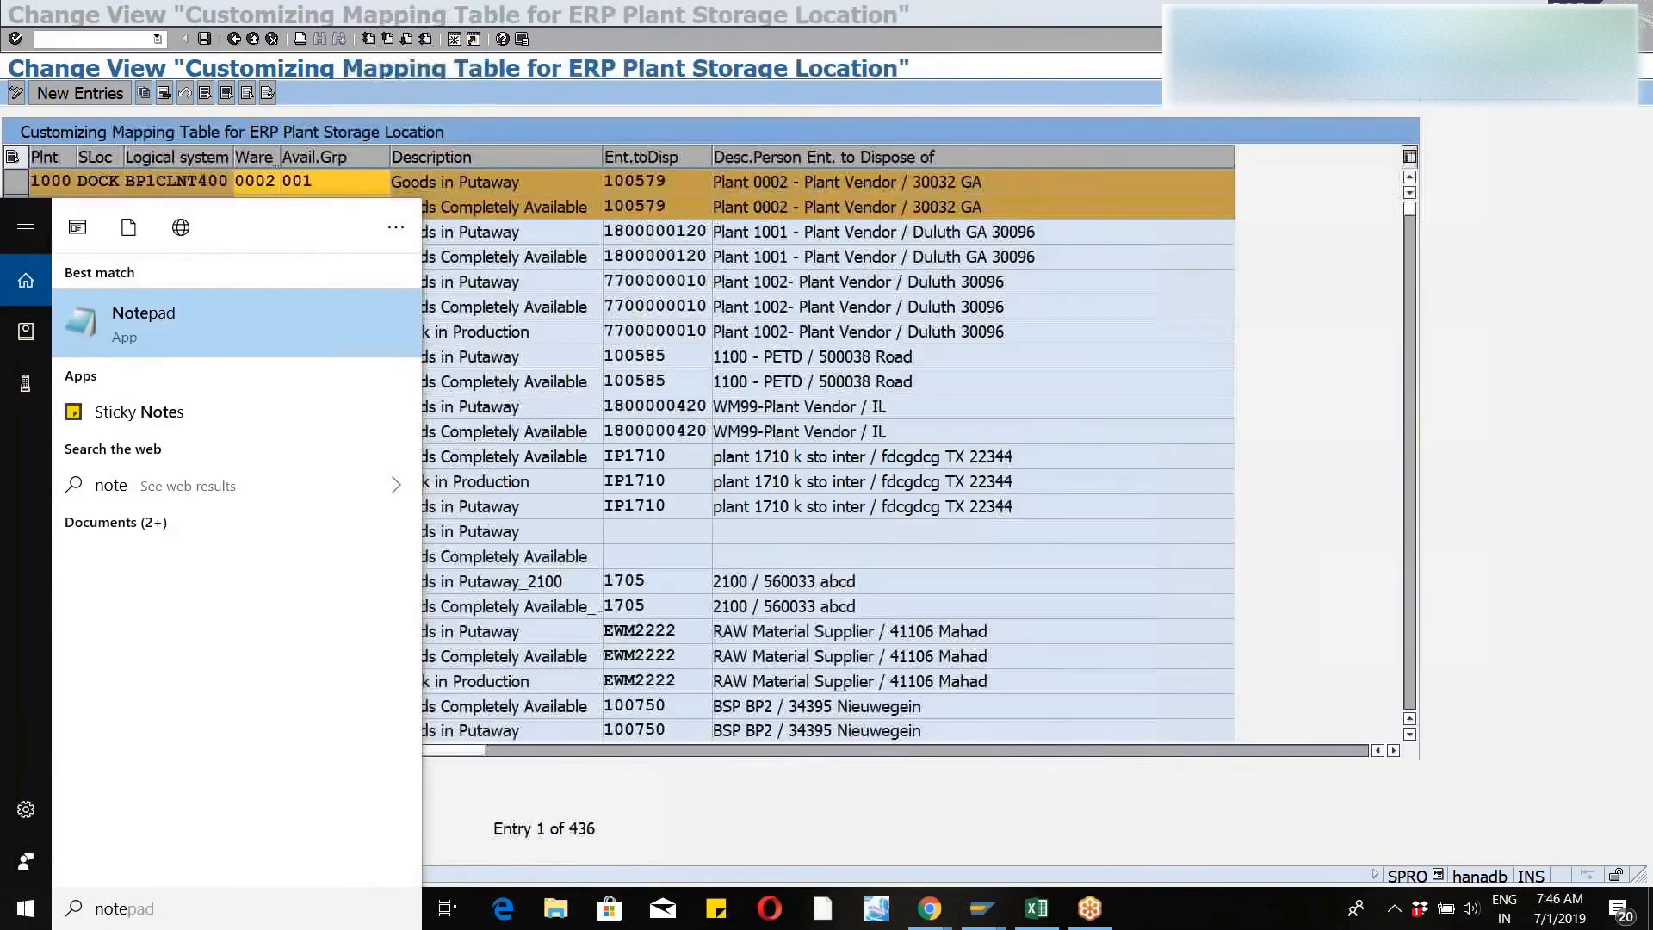
# - Open the SAP EWM PPT_1809 presentation from the 1809 subfolder of the EWM PPt folder on the desktop
pyautogui.press('super+d')
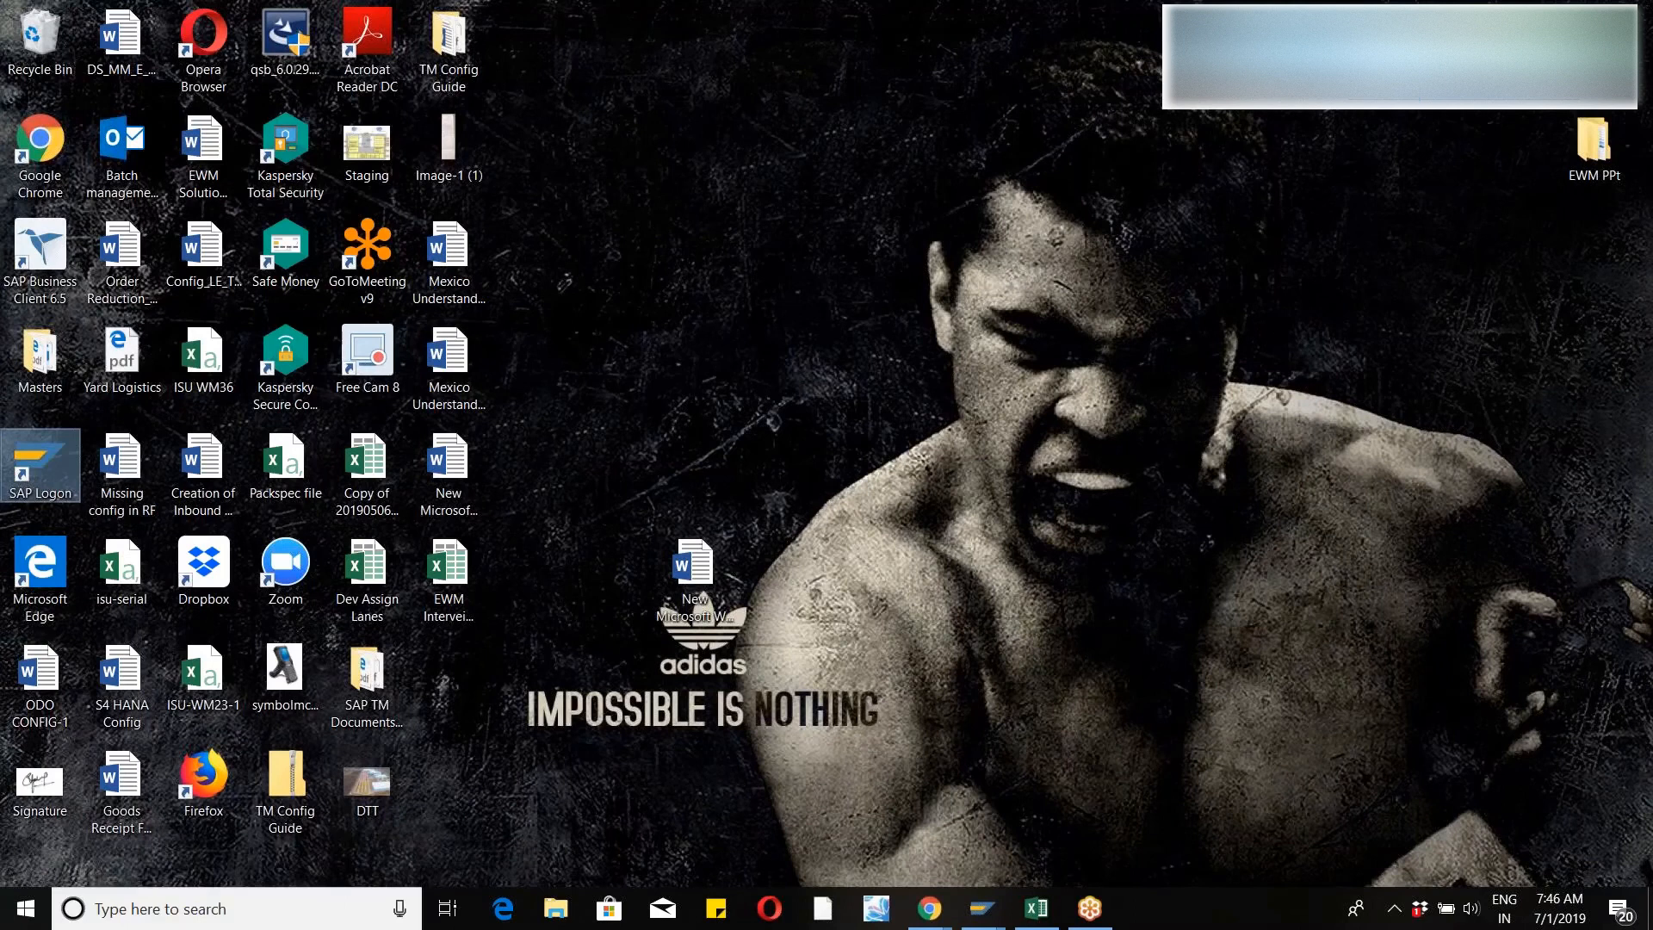
pyautogui.doubleClick(1605, 166)
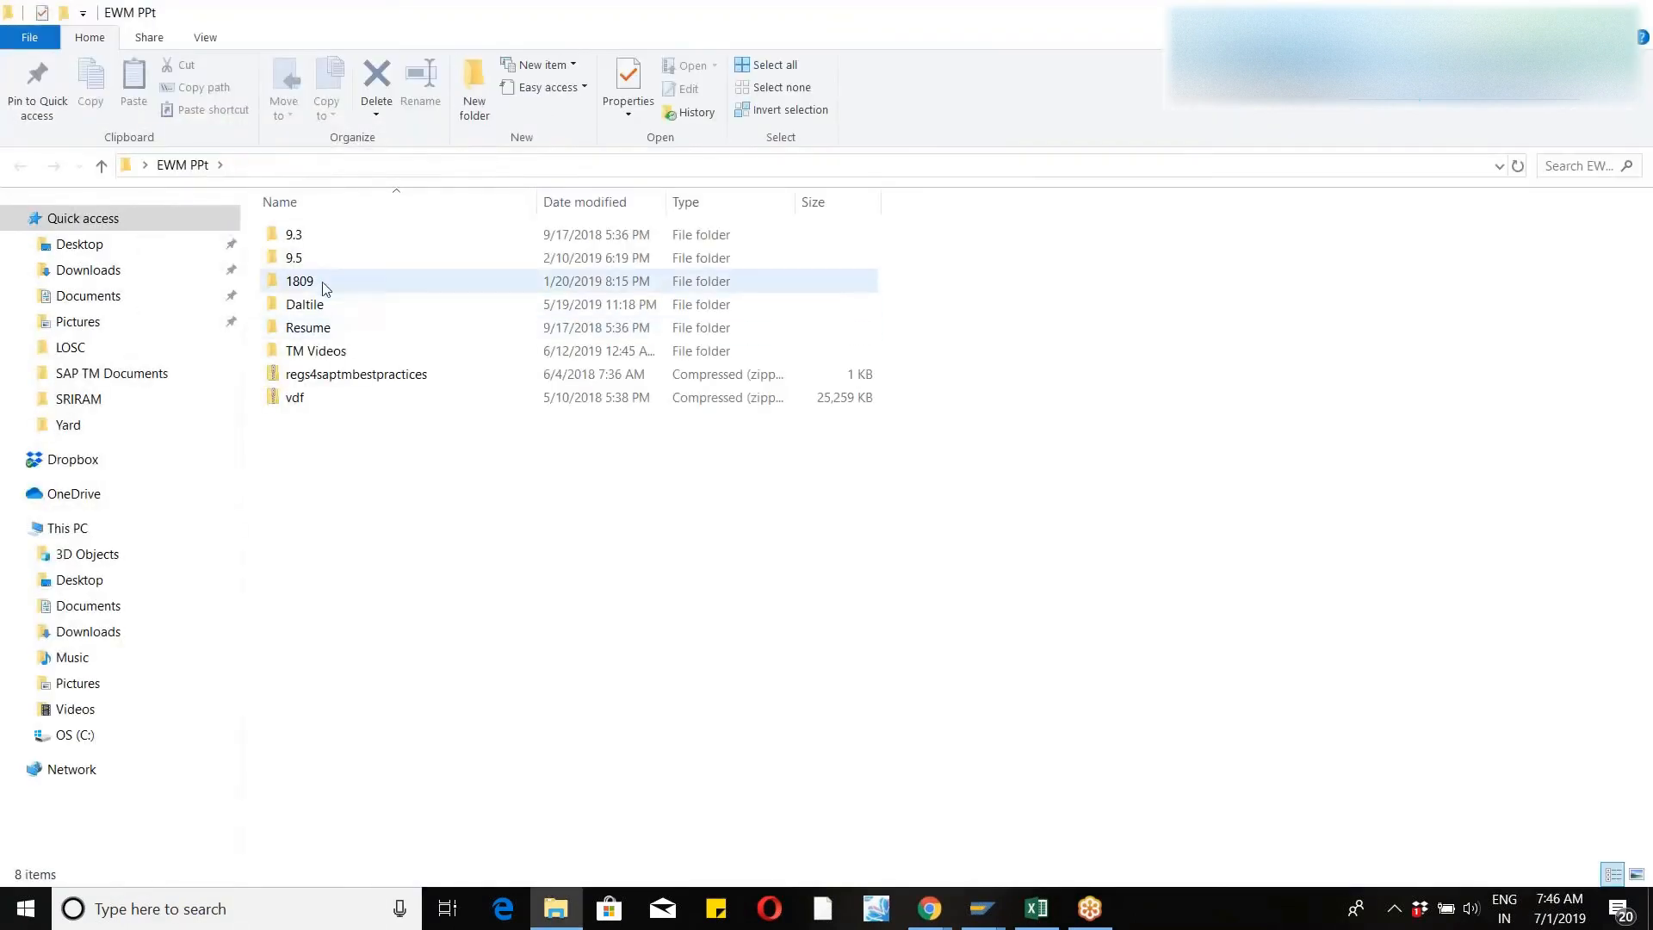
pyautogui.doubleClick(318, 281)
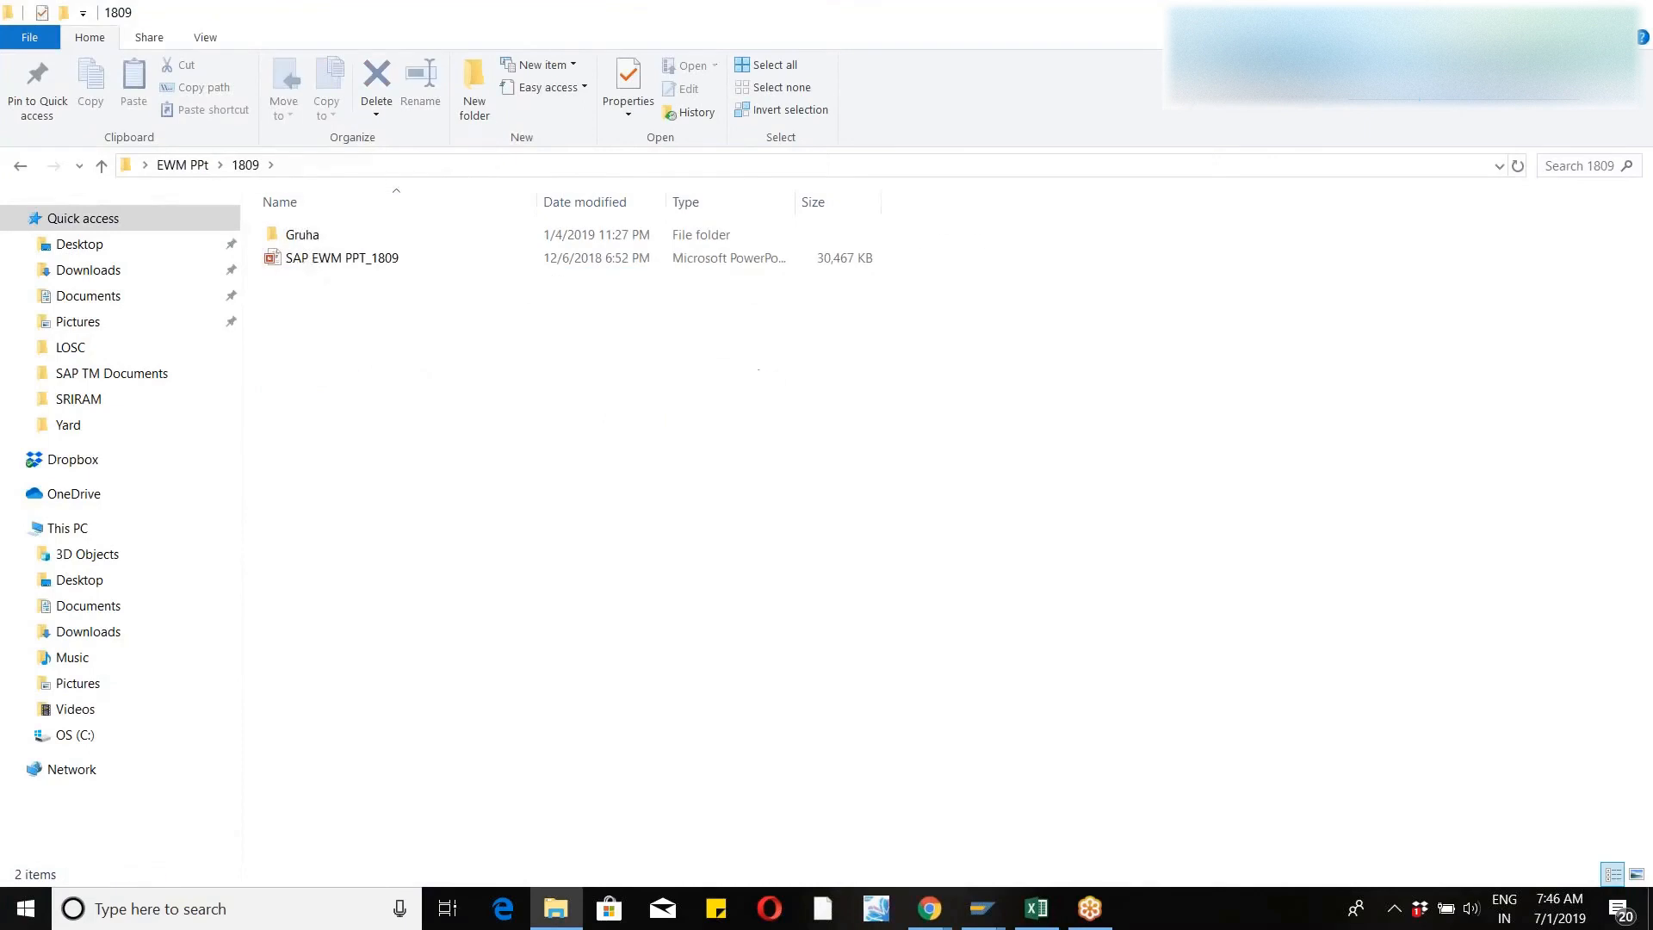
pyautogui.click(301, 263)
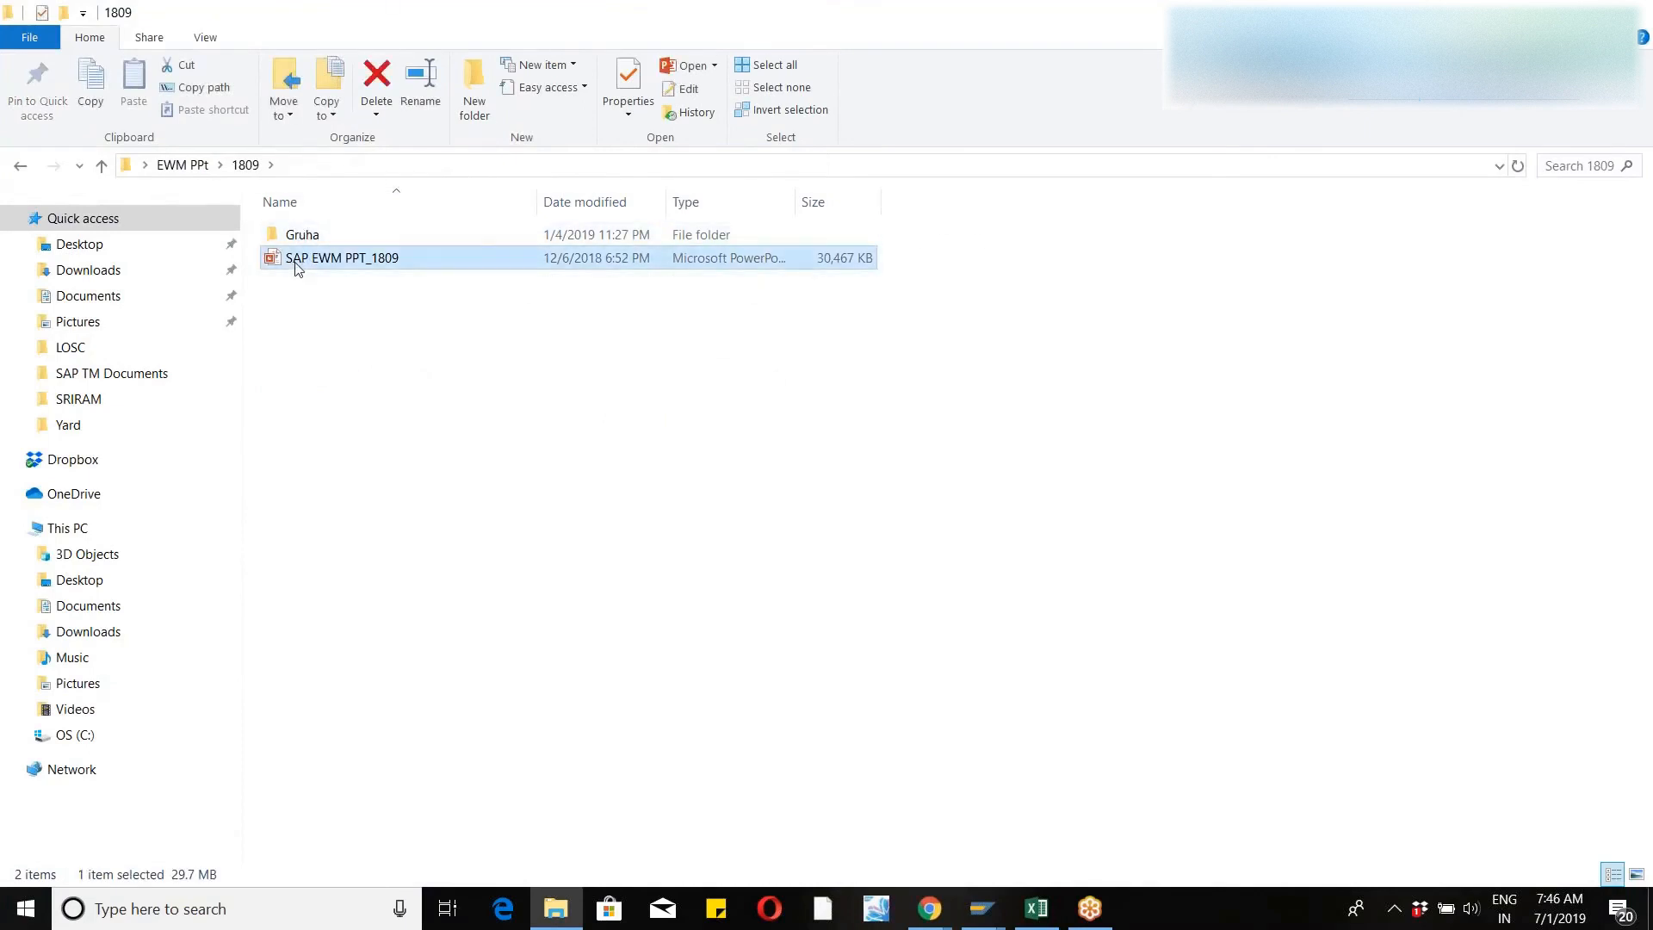
pyautogui.doubleClick(297, 264)
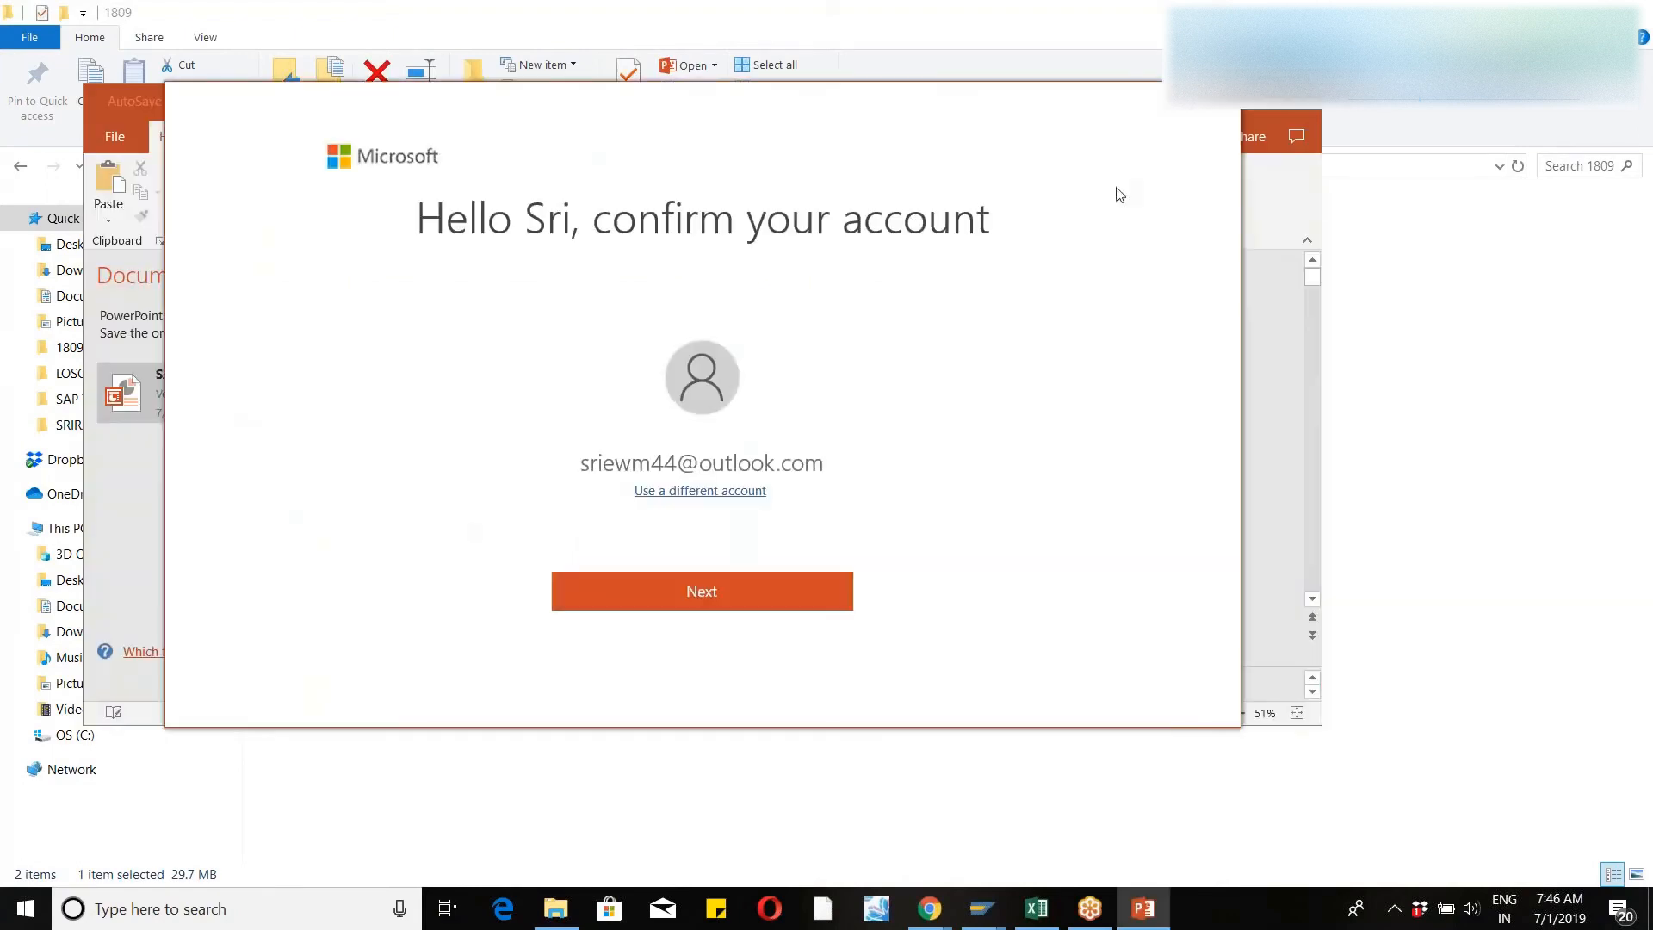
# - Dismiss the account confirmation and document recovery in the maximized presentation window, and browse the slide thumbnails
pyautogui.click(1212, 115)
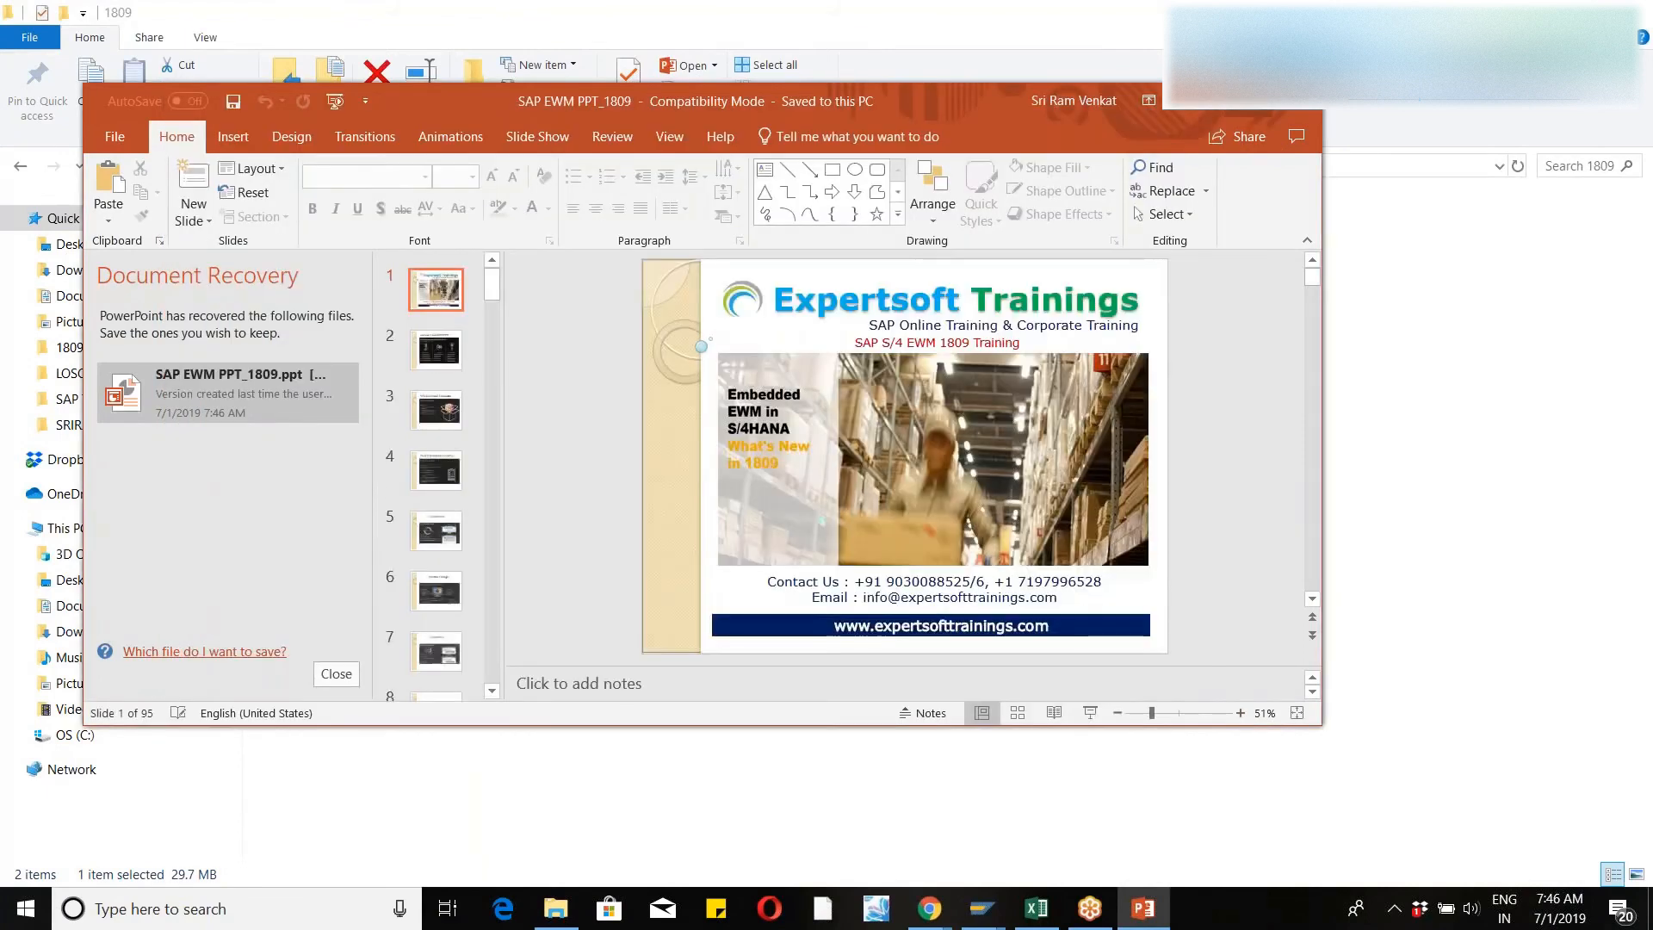
pyautogui.click(1246, 102)
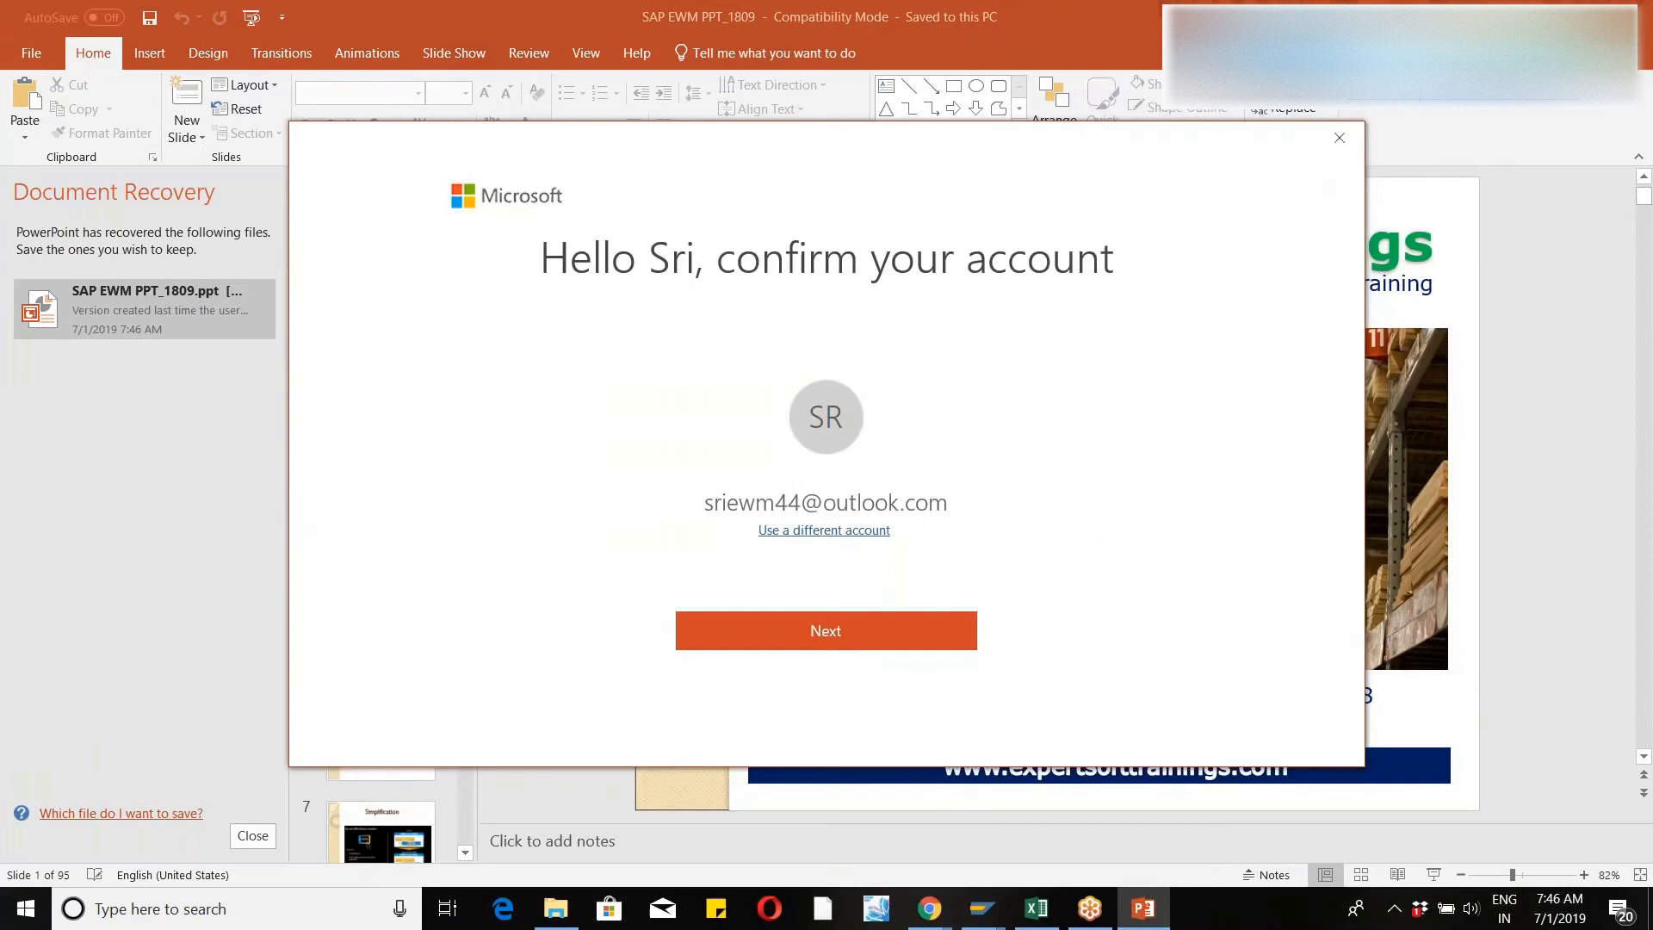
pyautogui.click(1338, 150)
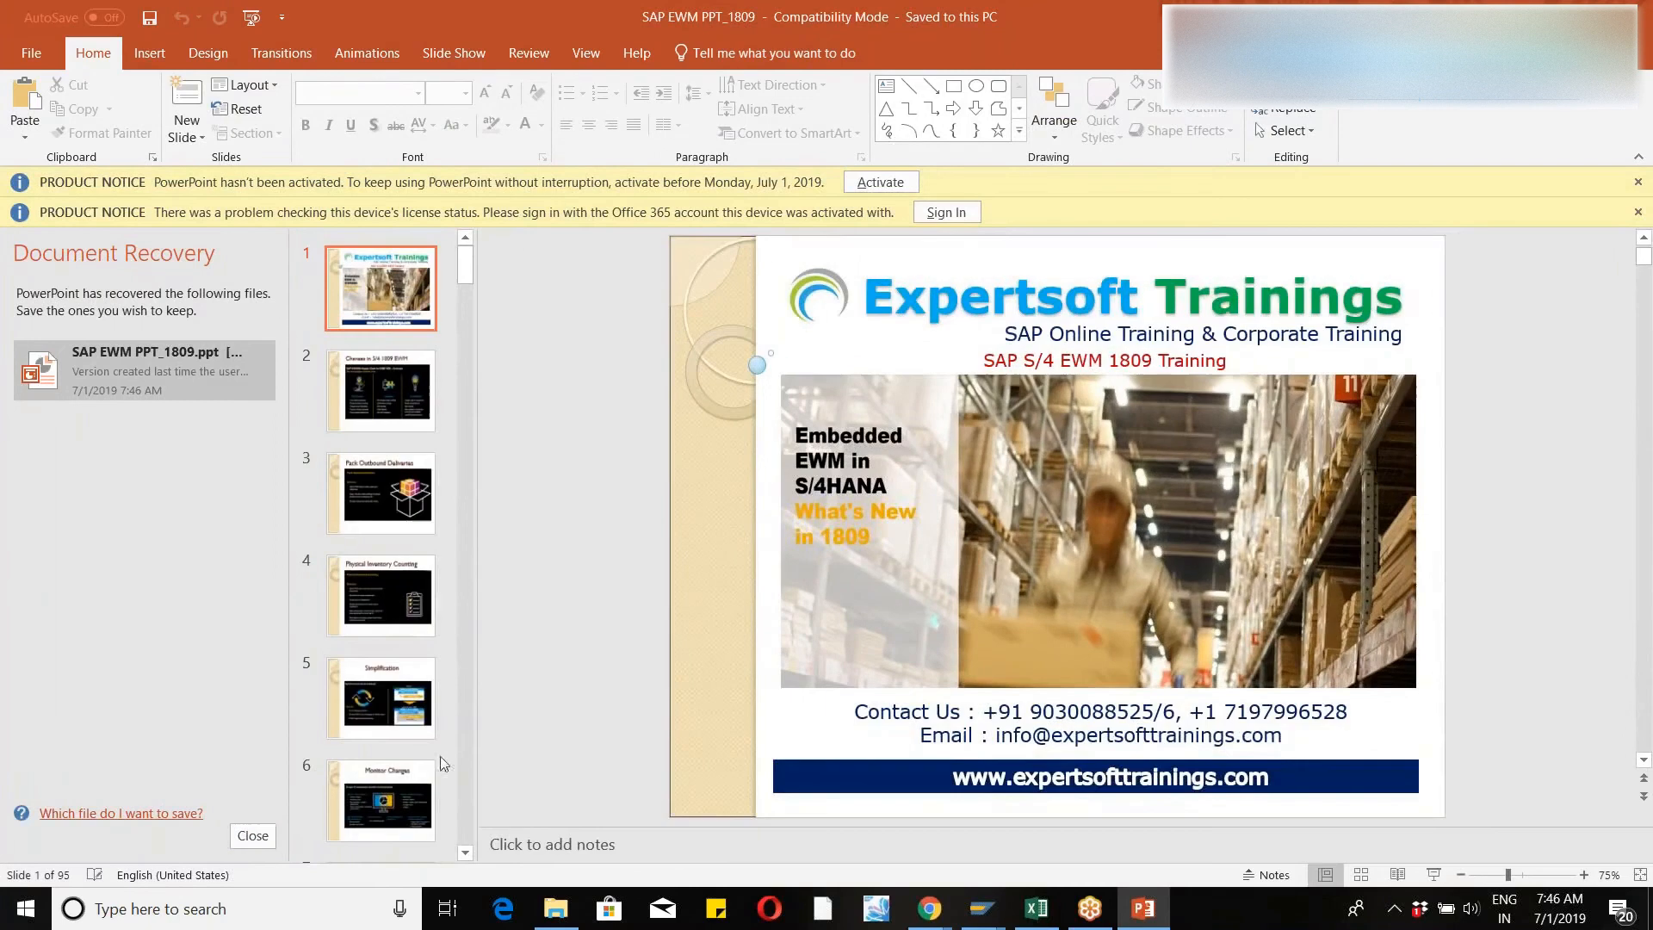
pyautogui.click(246, 846)
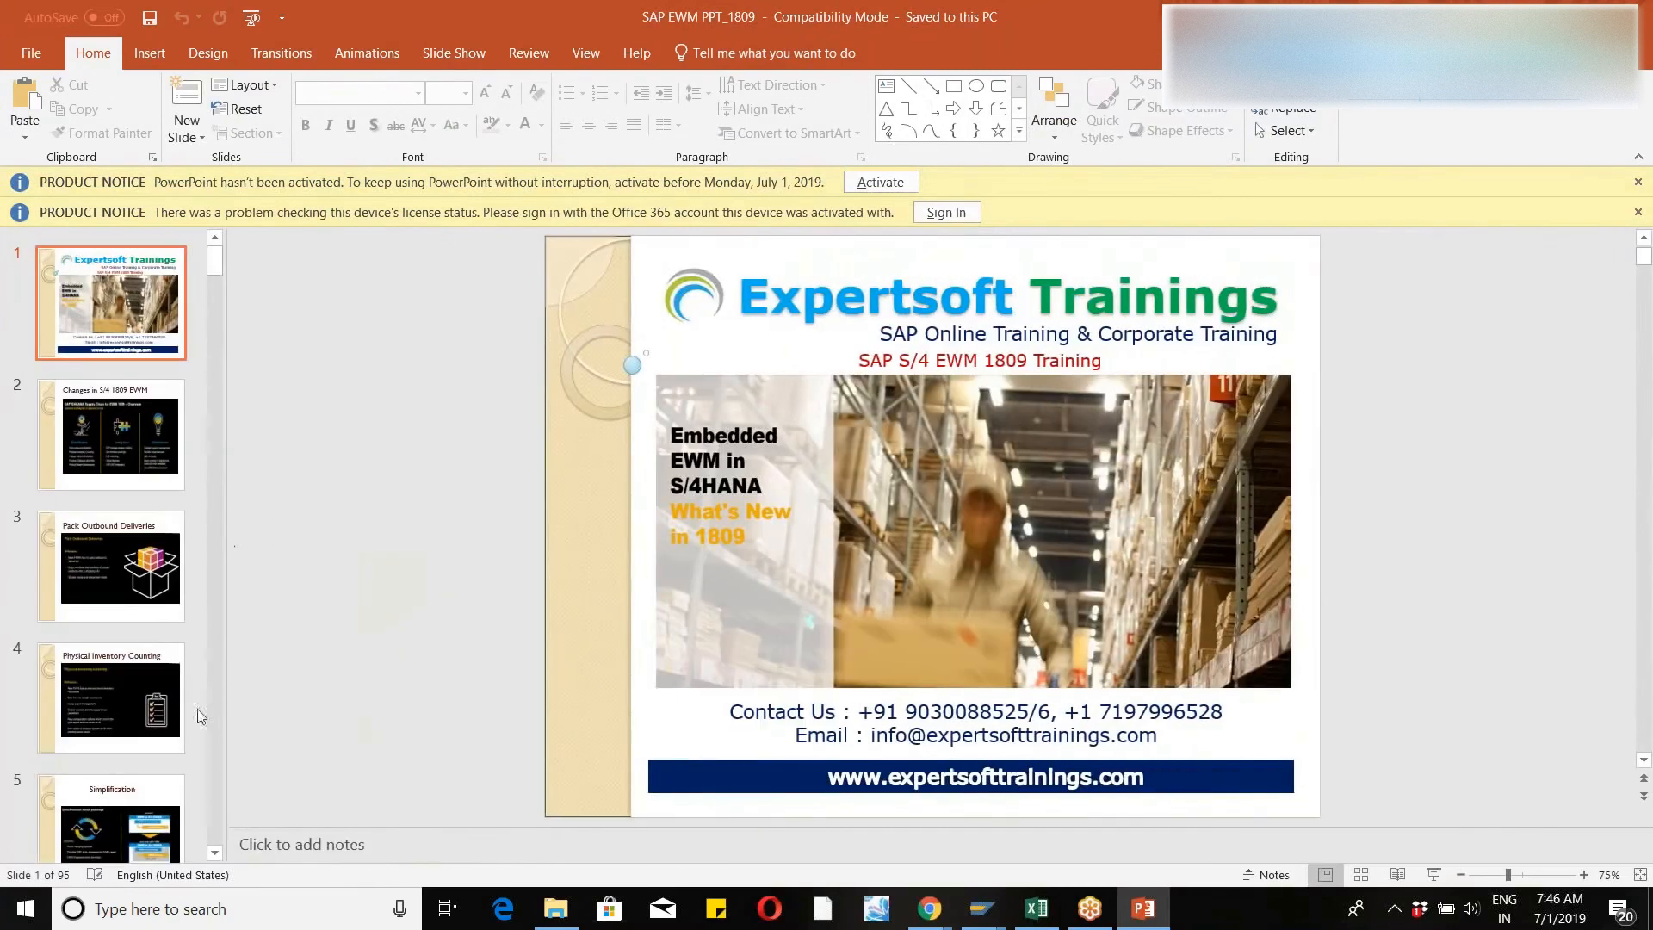
pyautogui.click(214, 852)
pyautogui.moveTo(214, 852); pyautogui.dragTo(214, 852)
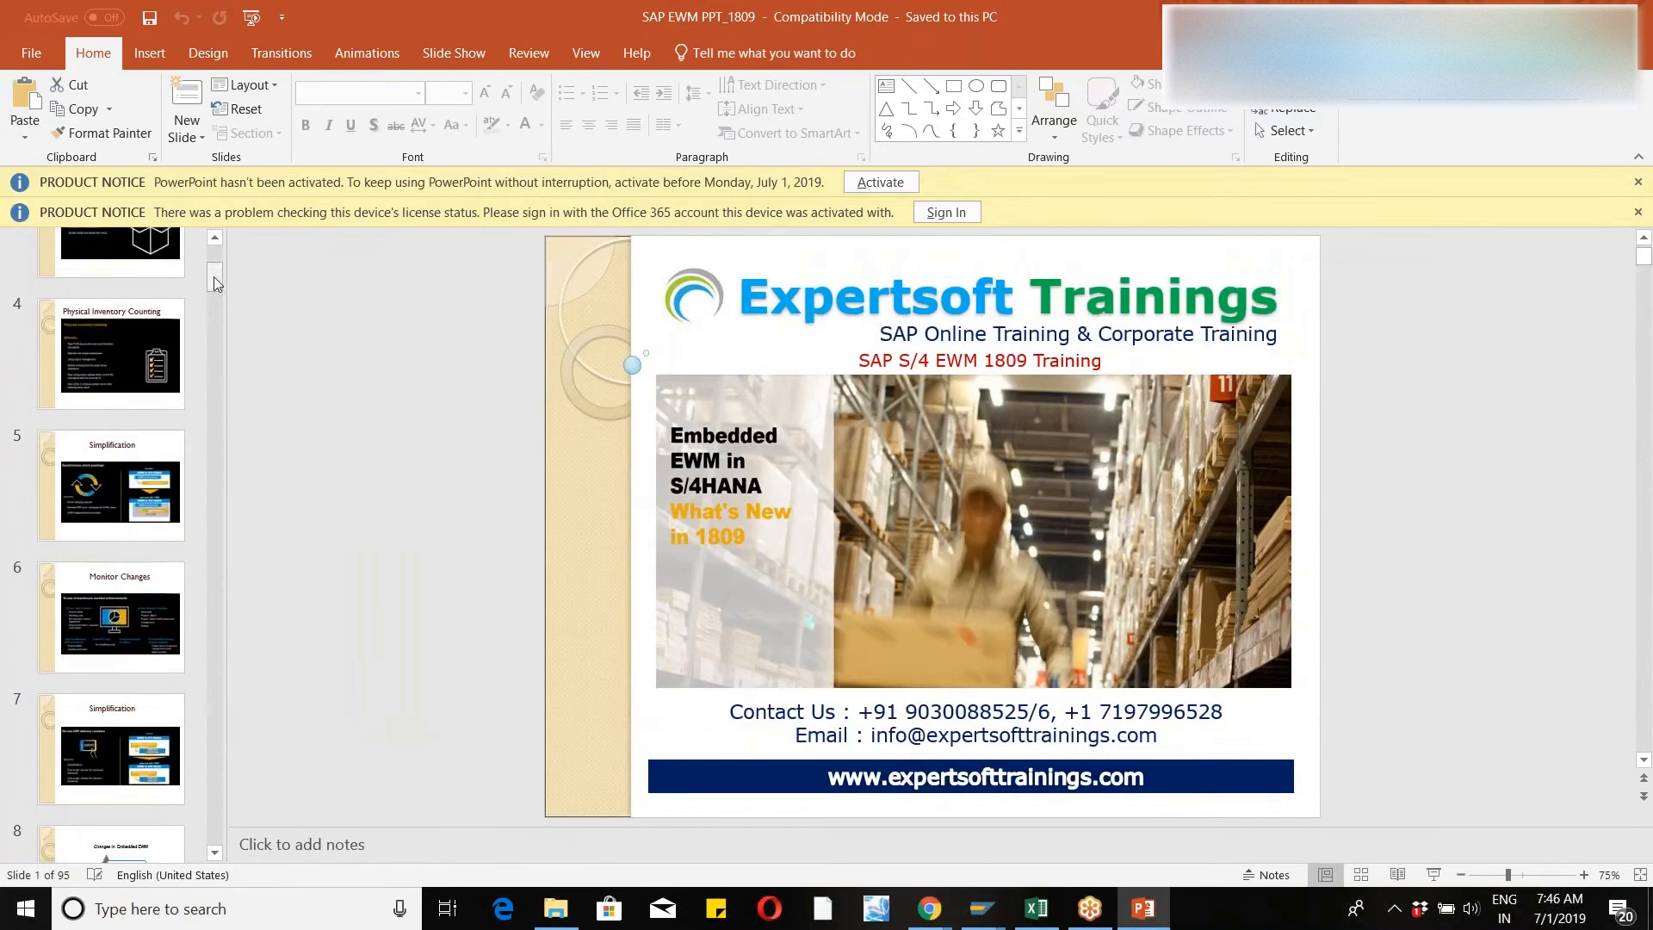
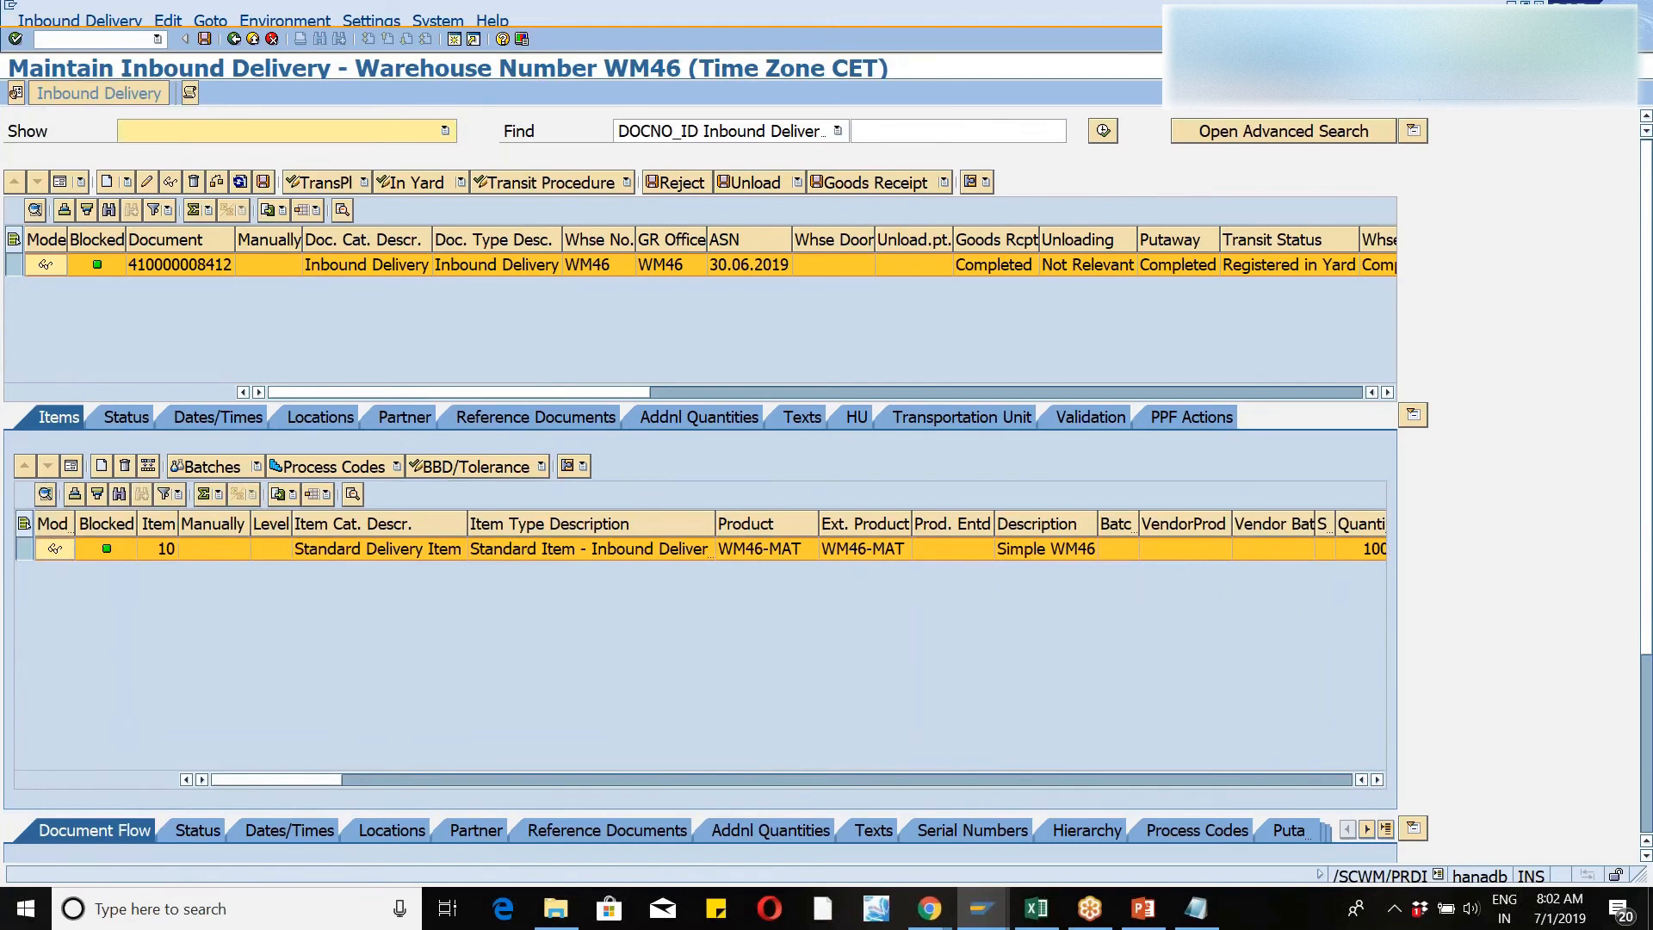
# - Display the header data of the WM46 inbound delivery and add "inb ----" to the DOC TYPE line of the Notepad notes
pyautogui.click(12, 266)
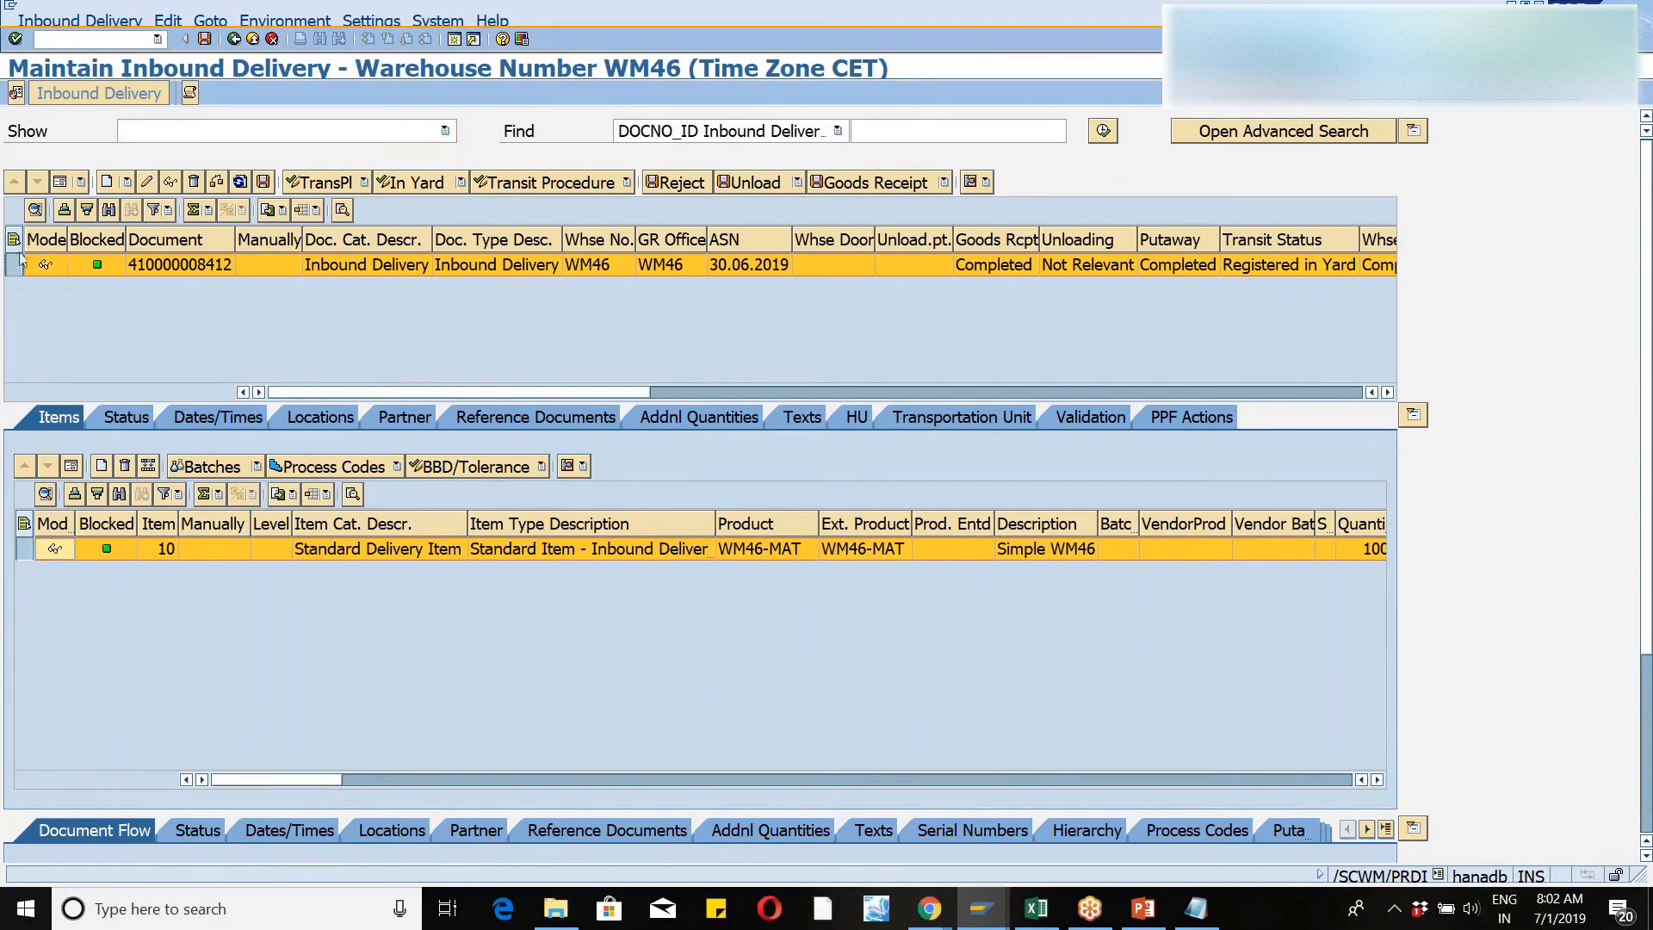
pyautogui.click(54, 183)
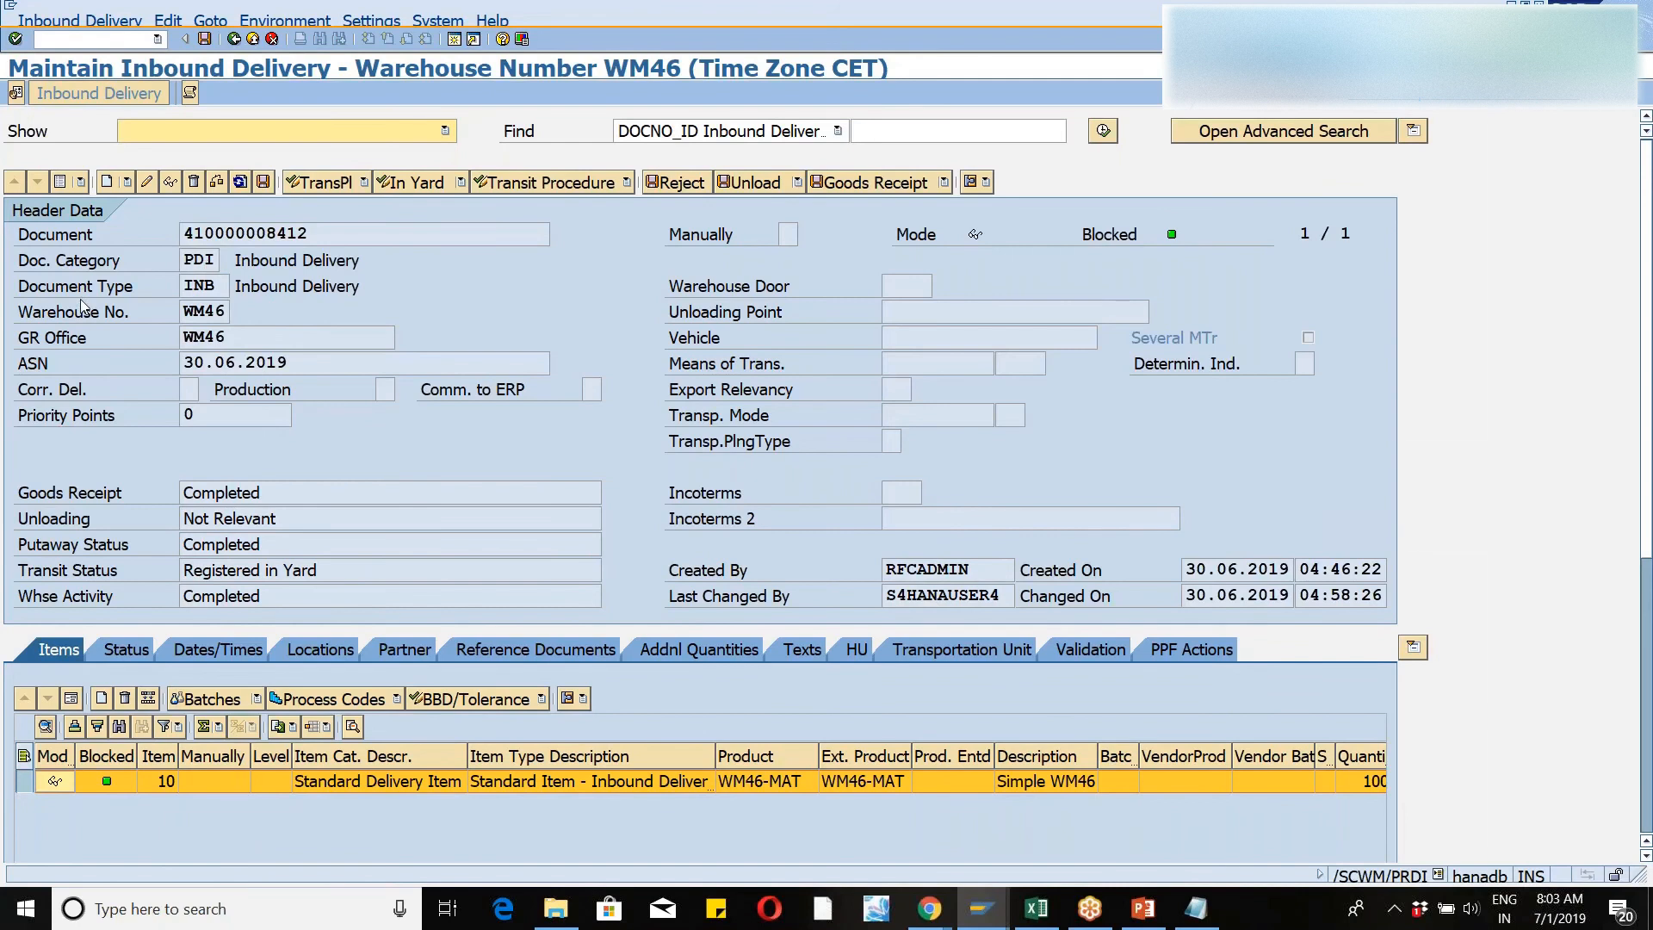
pyautogui.hotkey('alt', 'Tab')
pyautogui.write('inb ---- ')
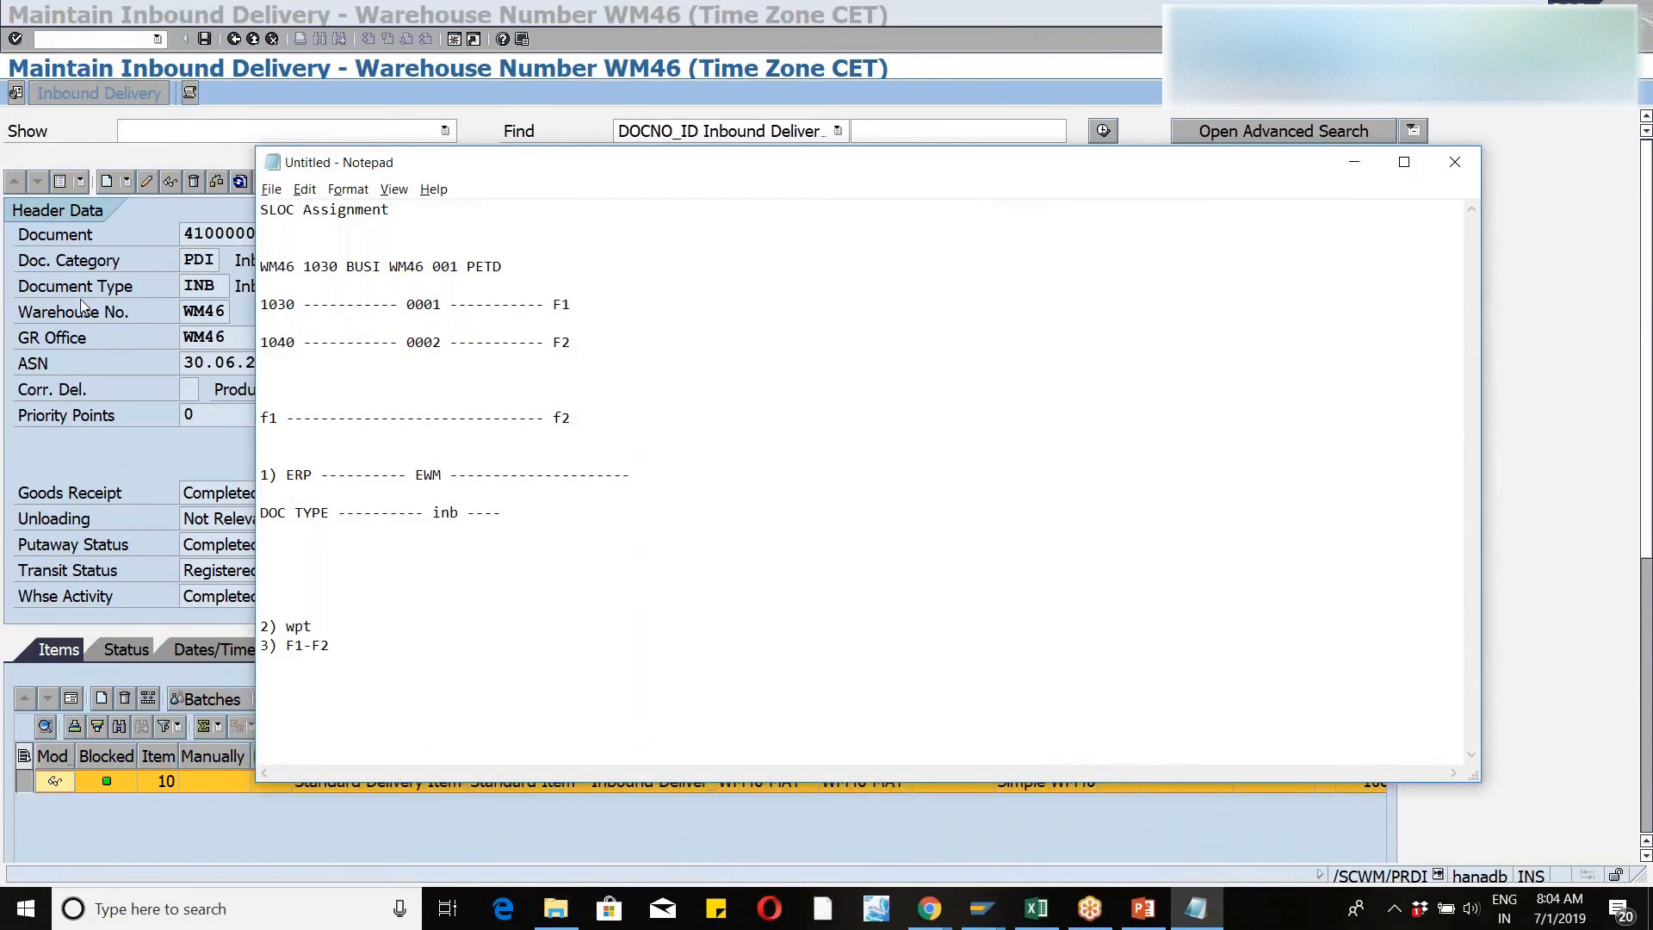
# - Complete the Notepad line with "DOC EWM", and add the lines "DOC TYPE ---------- EL" and "el ---------------- inb" below it
pyautogui.write(' DOC EWM')
pyautogui.press('Return')
pyautogui.write('DOC TYP')
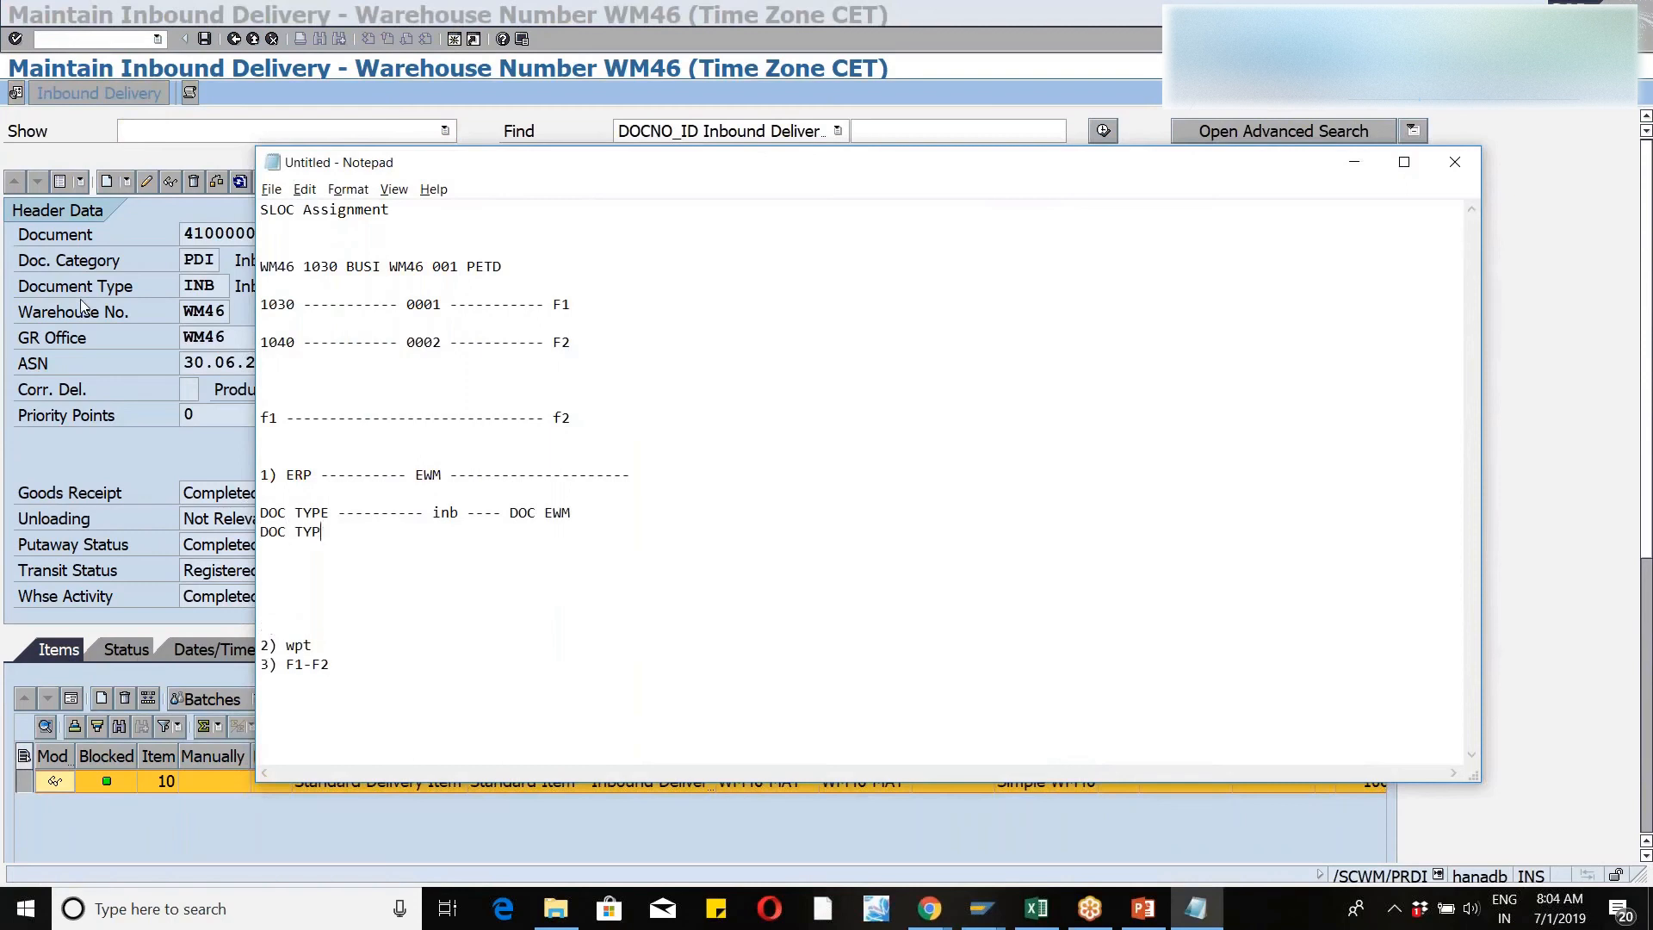
pyautogui.write('E ---------- EL')
pyautogui.press('Return')
pyautogui.press('Return')
pyautogui.write('el ---------------- inb')
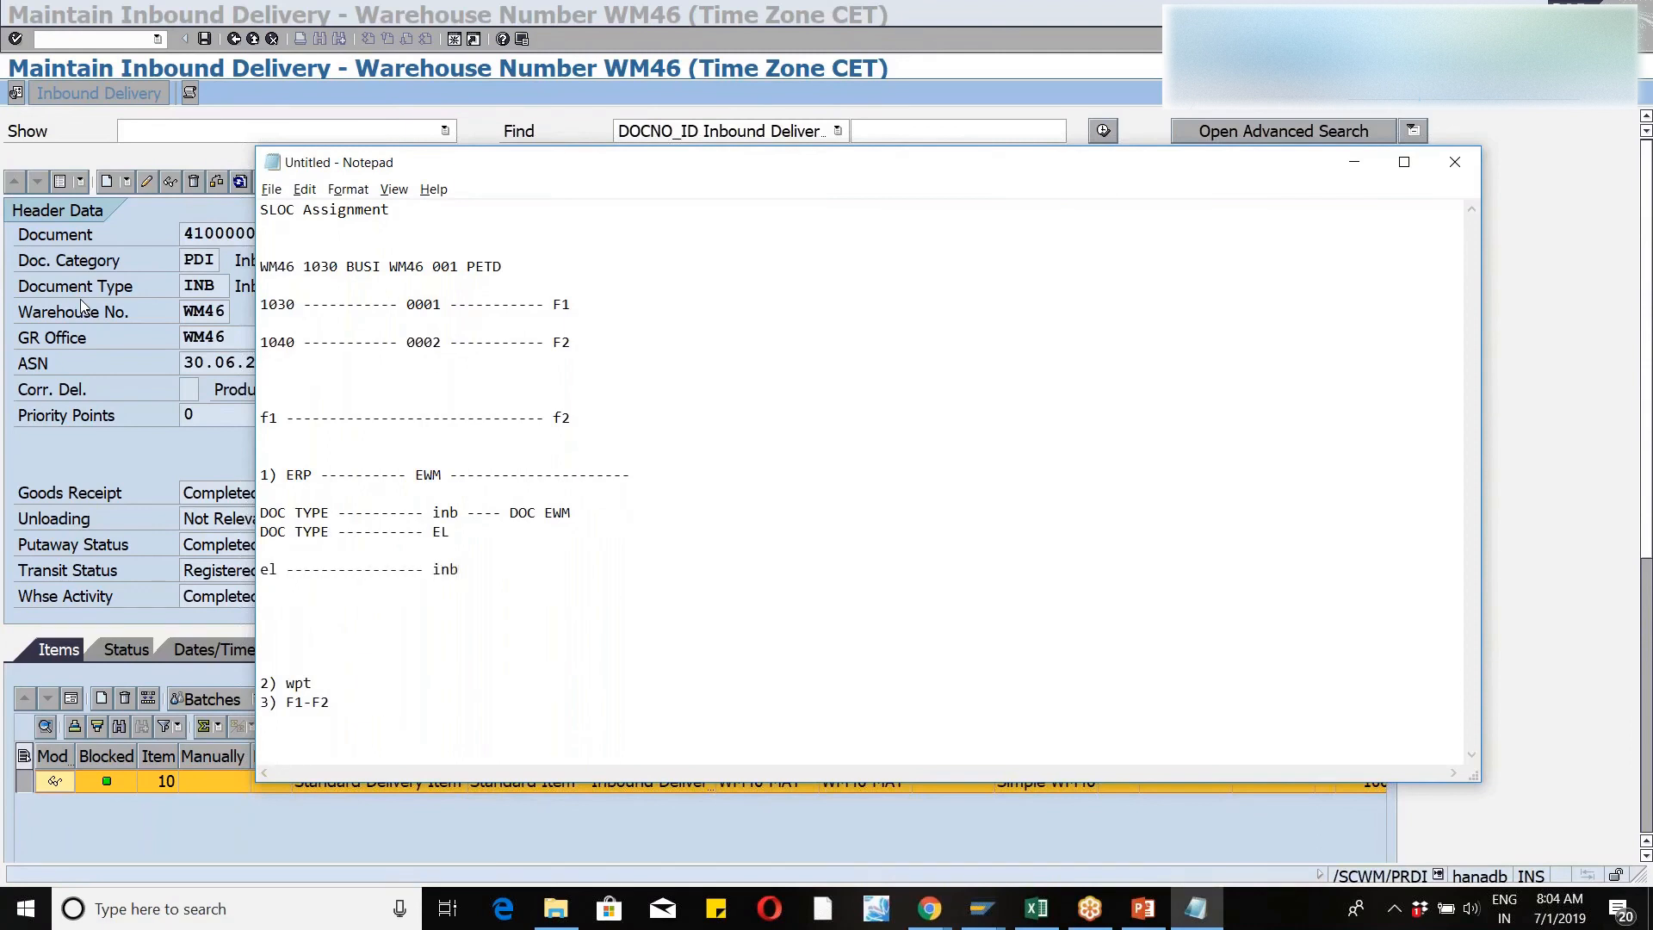
# - Add the transaction mapping line "vl31n ------------ /n/scwm/prdi" below the el to inb line in the notes
pyautogui.press('Return')
pyautogui.press('Return')
pyautogui.write('vl31n ')
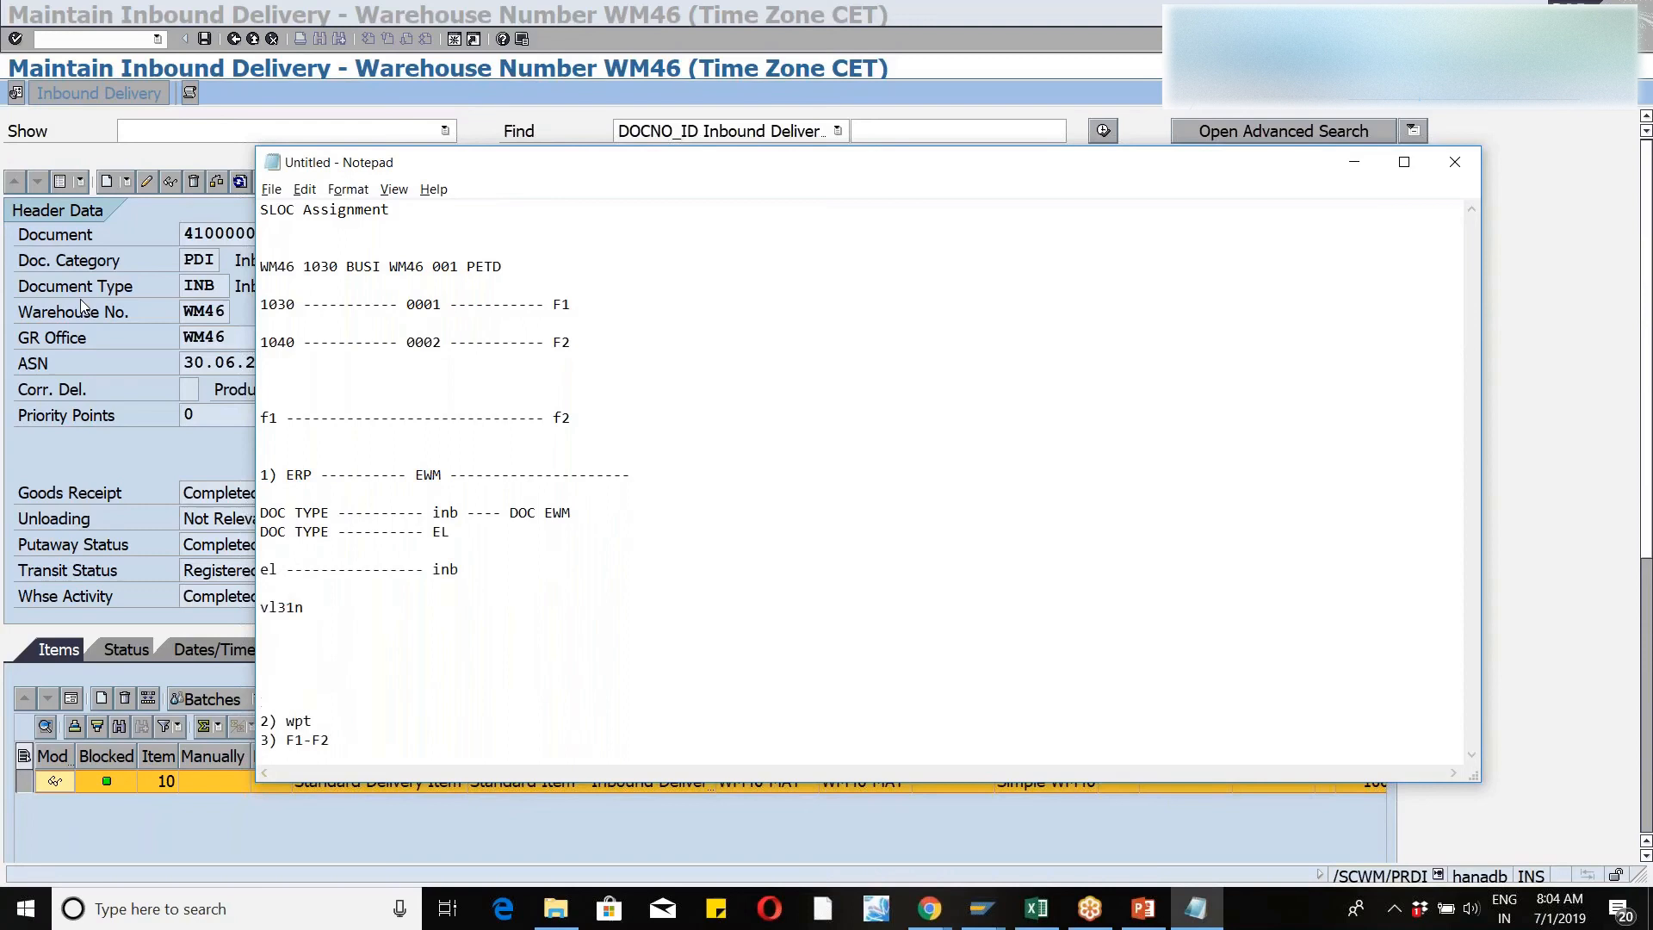
pyautogui.write('------------ /n/scwm/prdi')
# - Switch to the SAP inbound delivery session and open the SAP Reference IMG through transaction /nspro
pyautogui.click(81, 306)
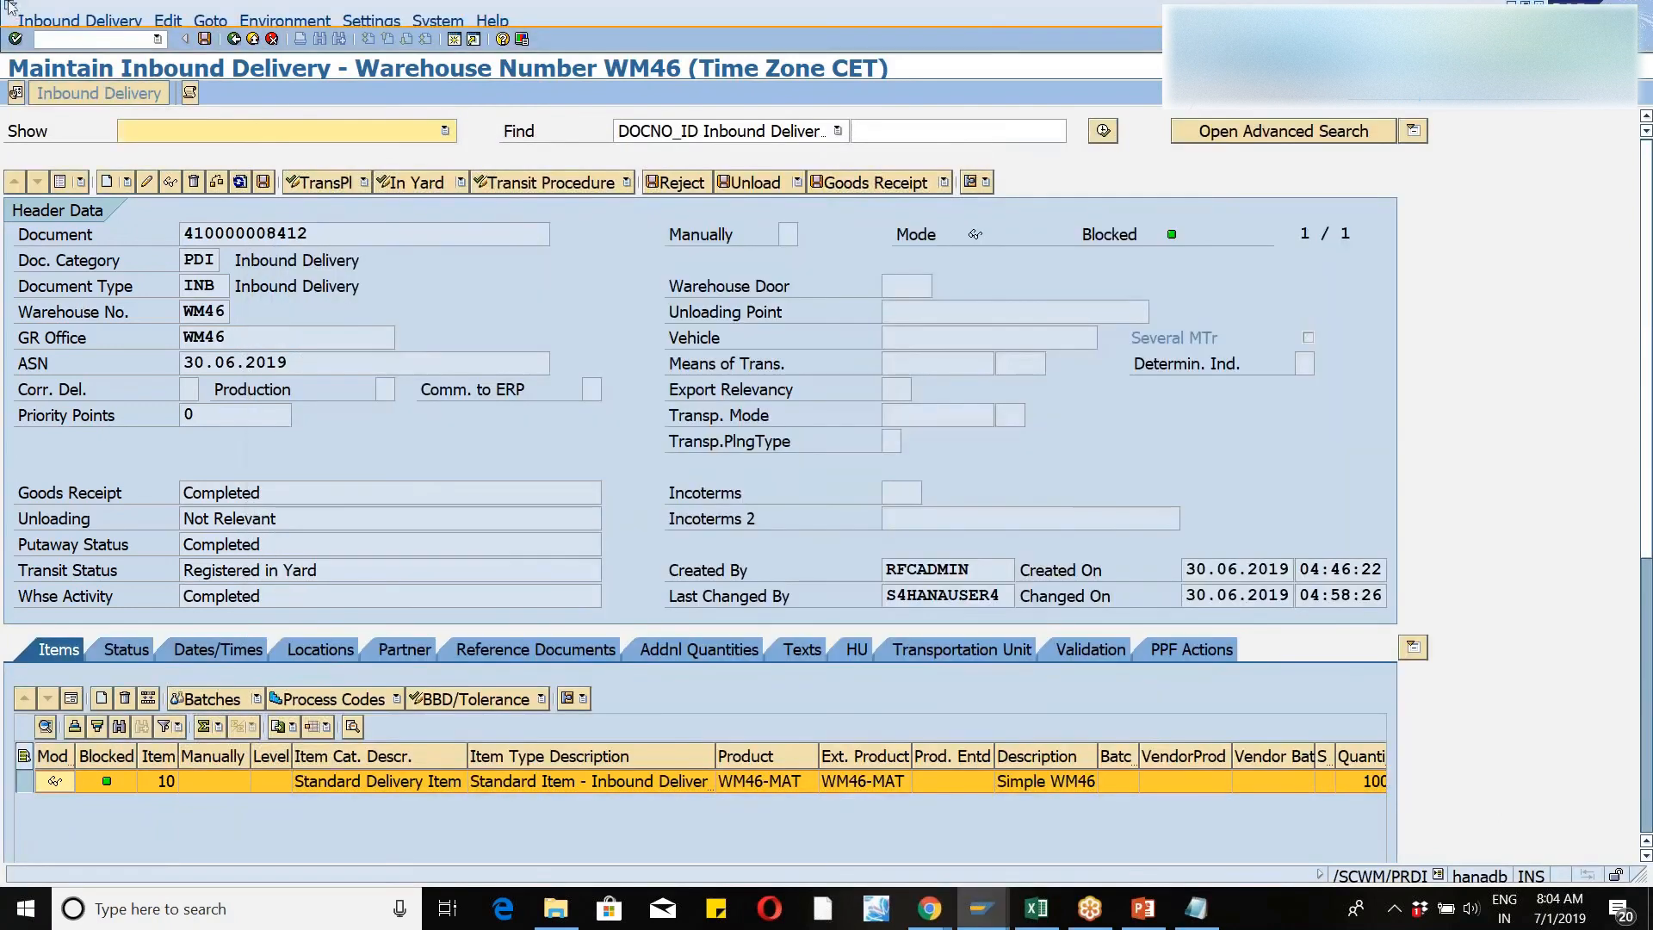
pyautogui.click(77, 40)
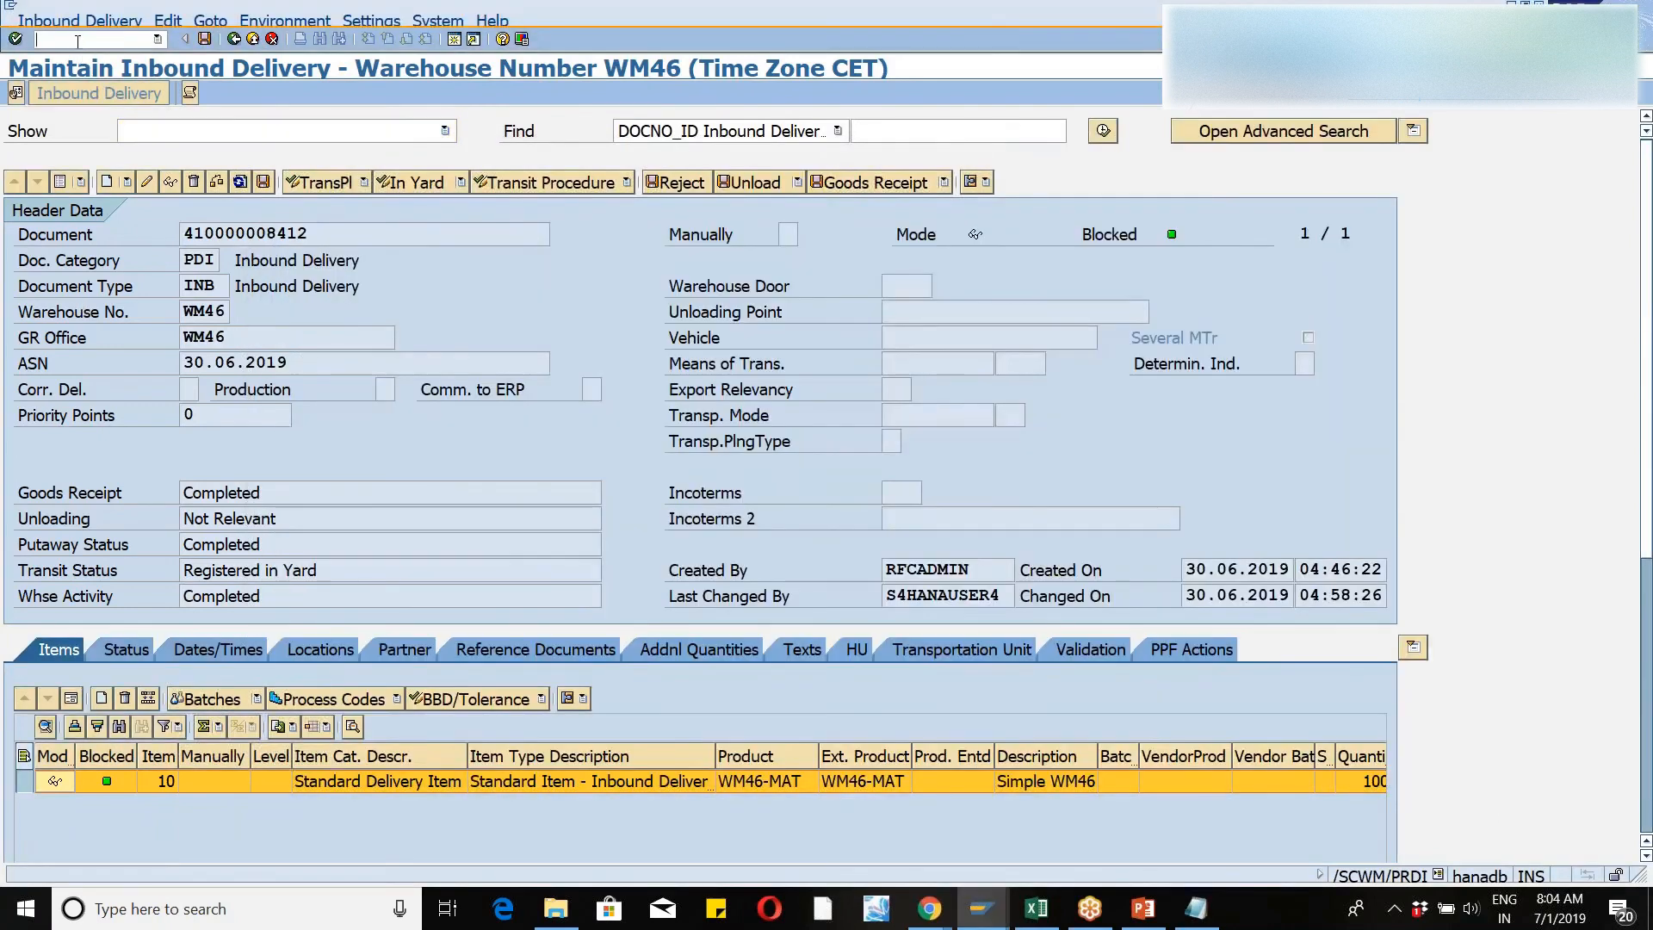
pyautogui.write('/nspro')
pyautogui.press('Return')
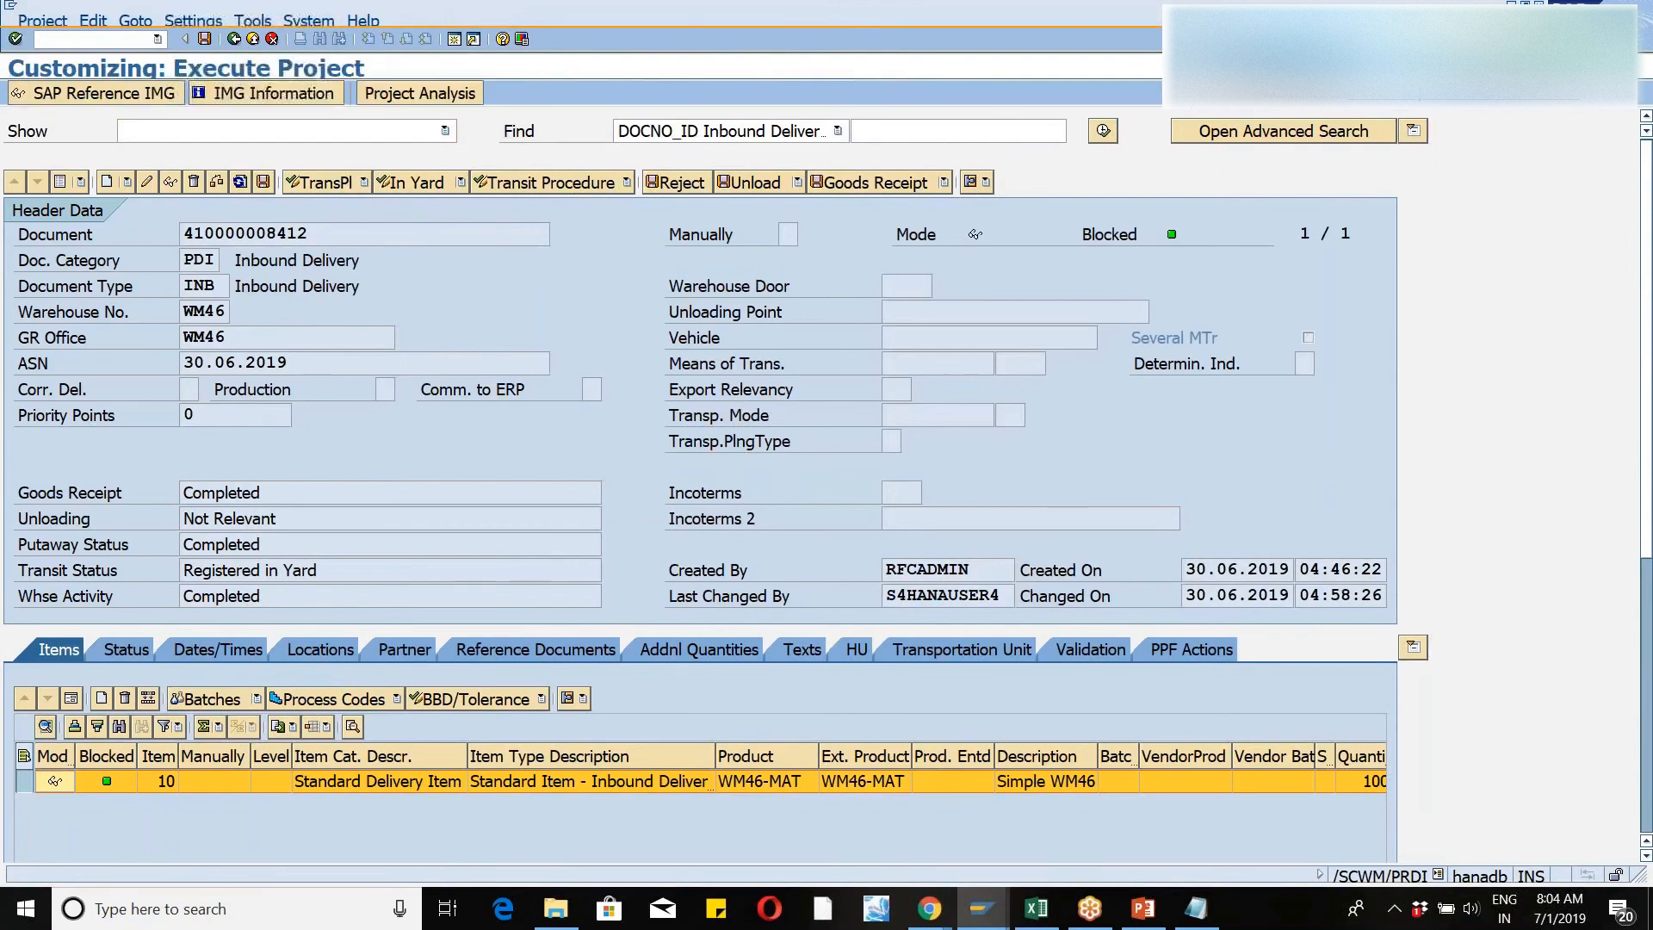
pyautogui.click(72, 98)
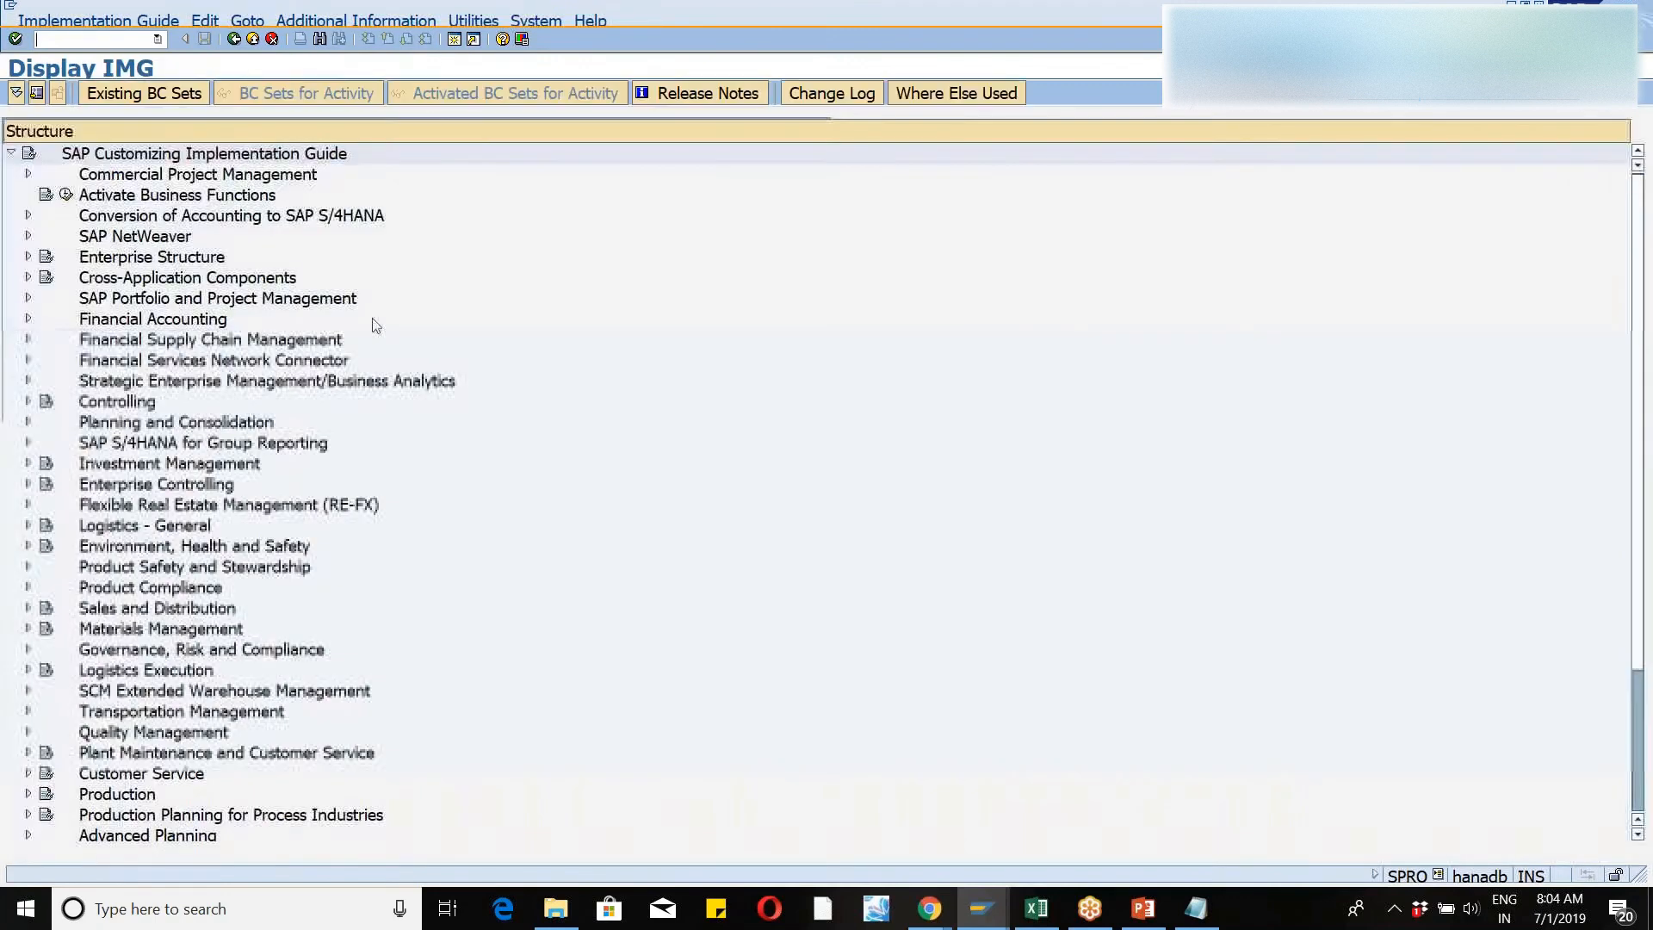
# - Open Map Document Types from ERP System to EWM under Extended Warehouse Management, Interfaces, ERP Integration, Delivery Processing
pyautogui.click(28, 689)
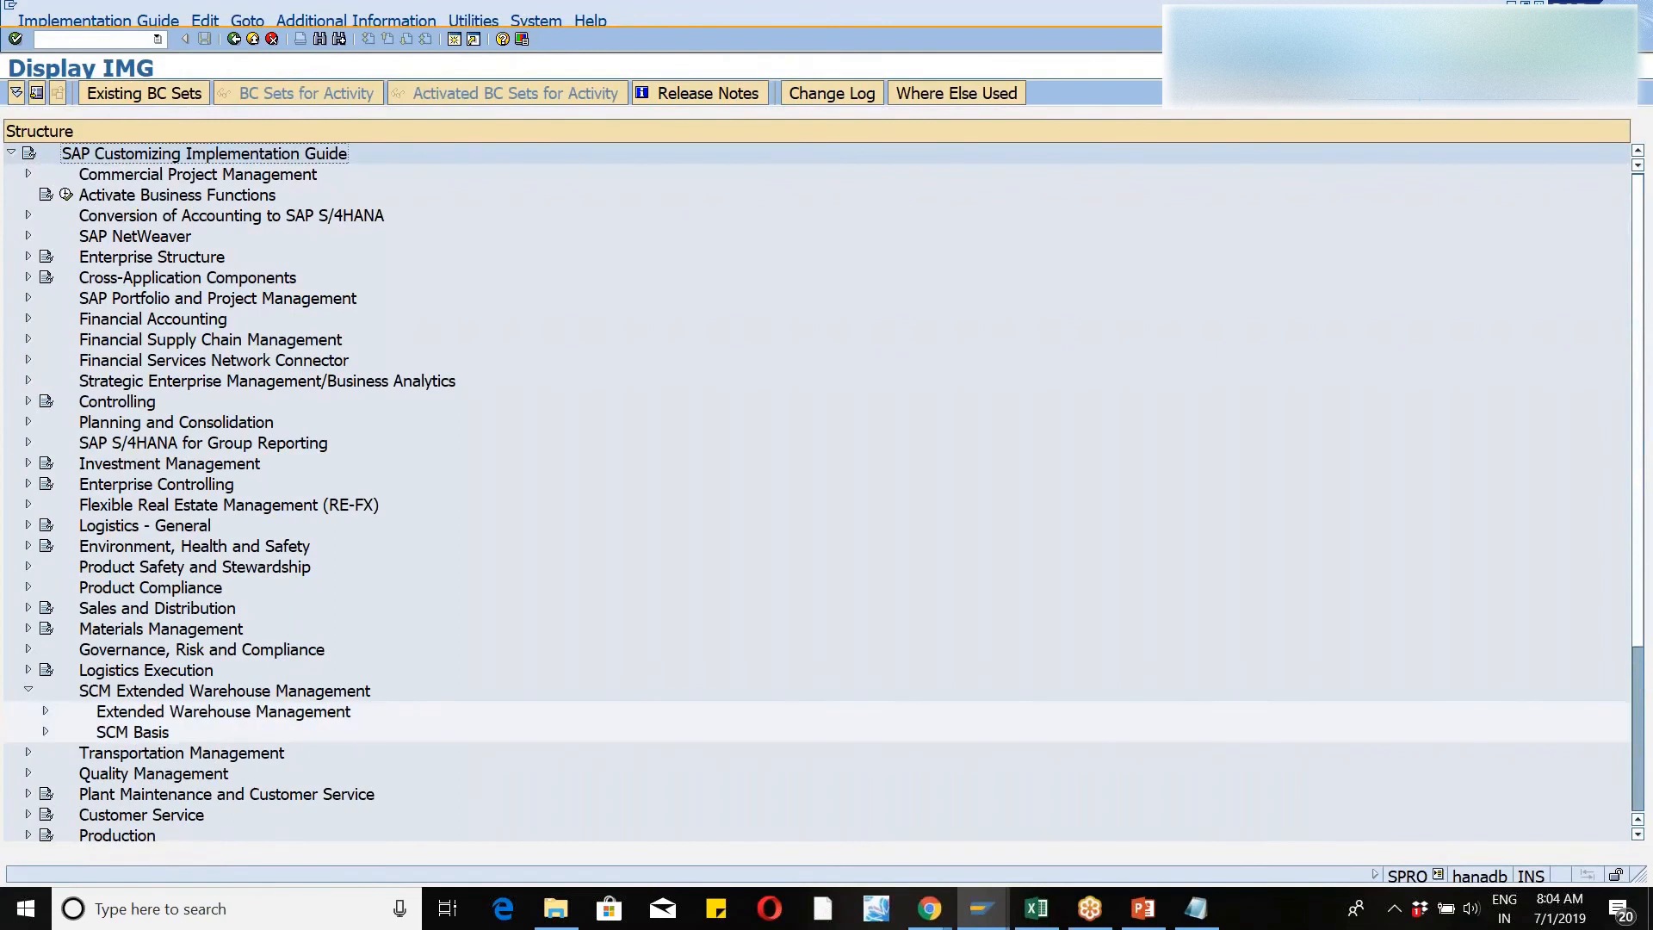
pyautogui.click(45, 713)
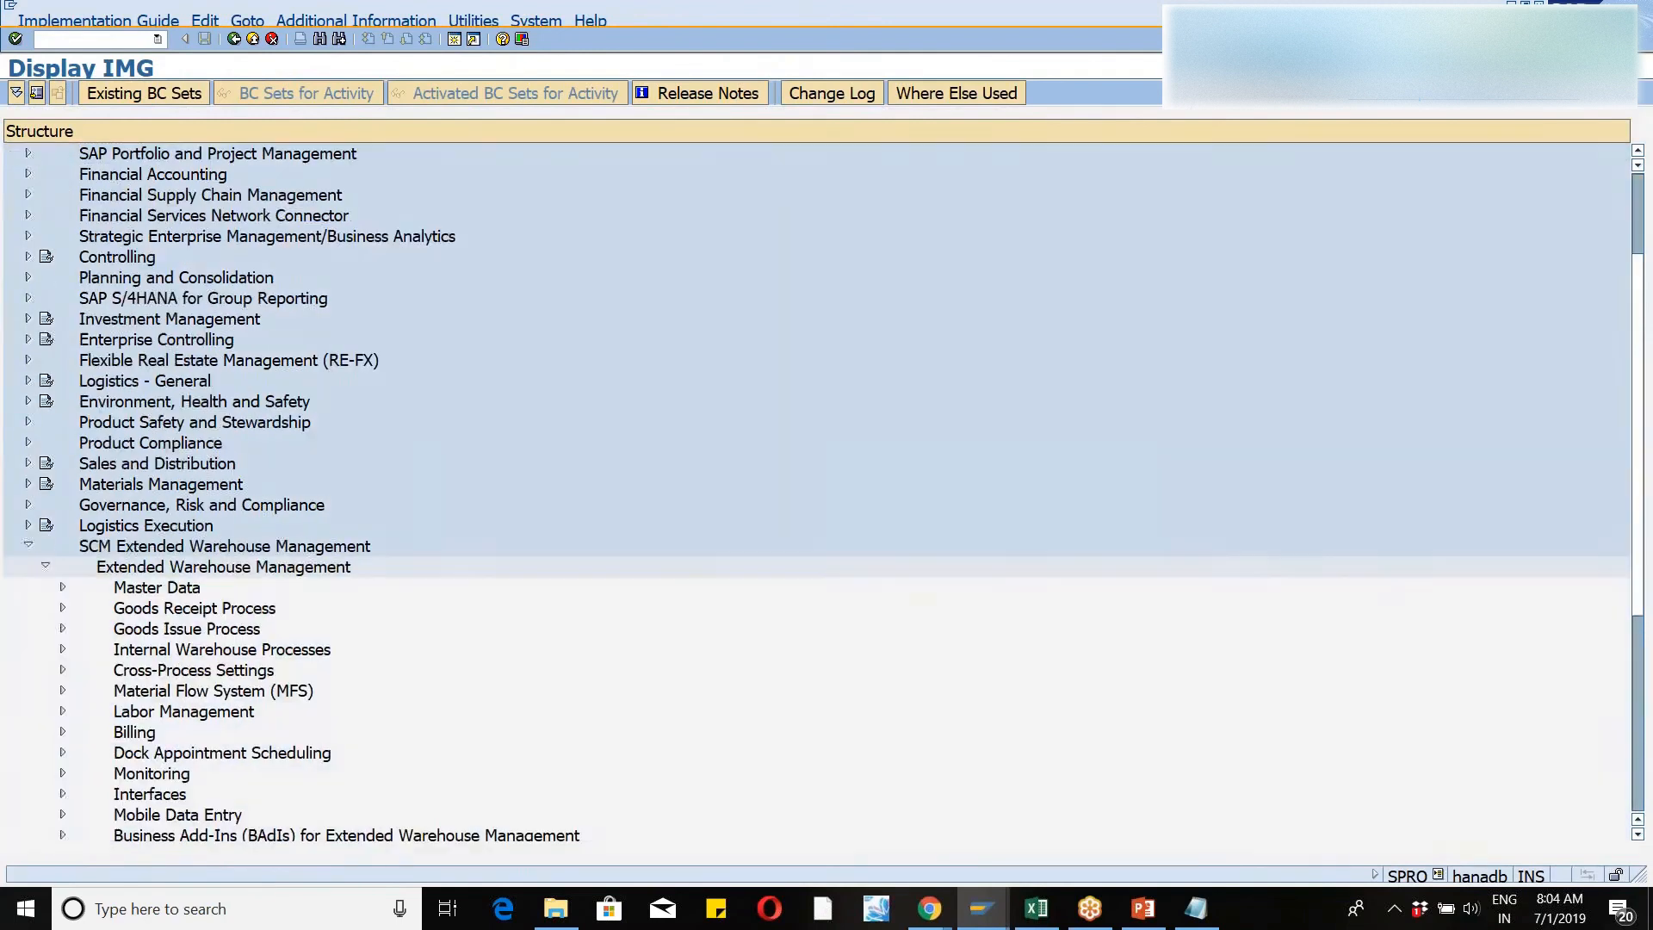
pyautogui.click(62, 794)
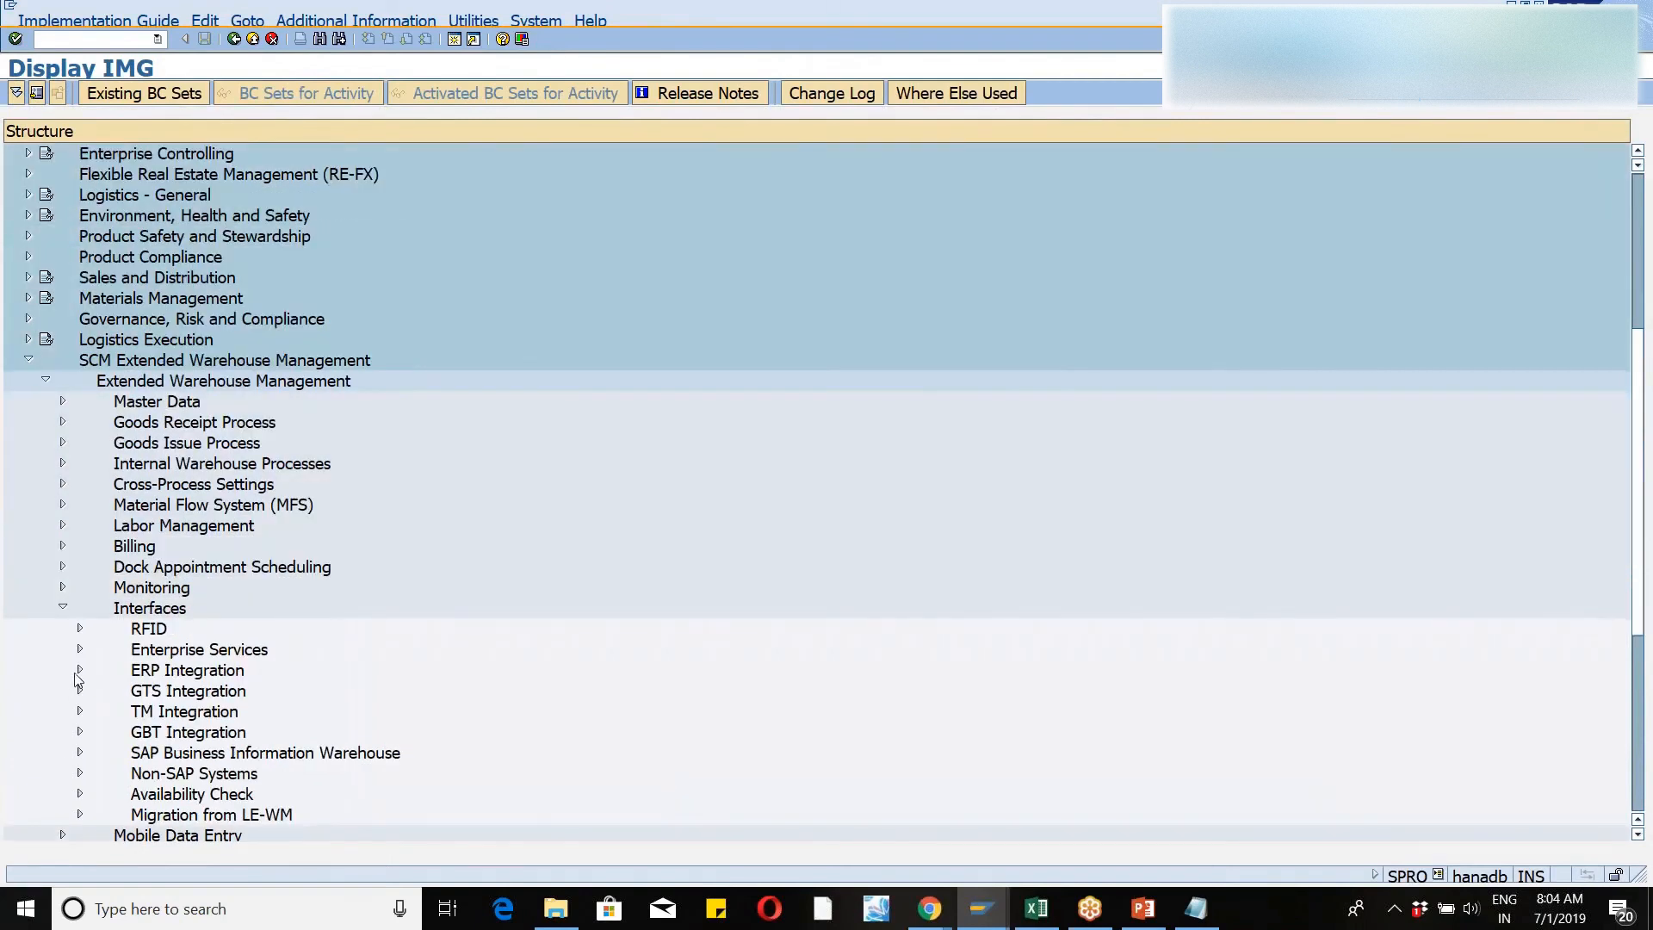
pyautogui.click(79, 670)
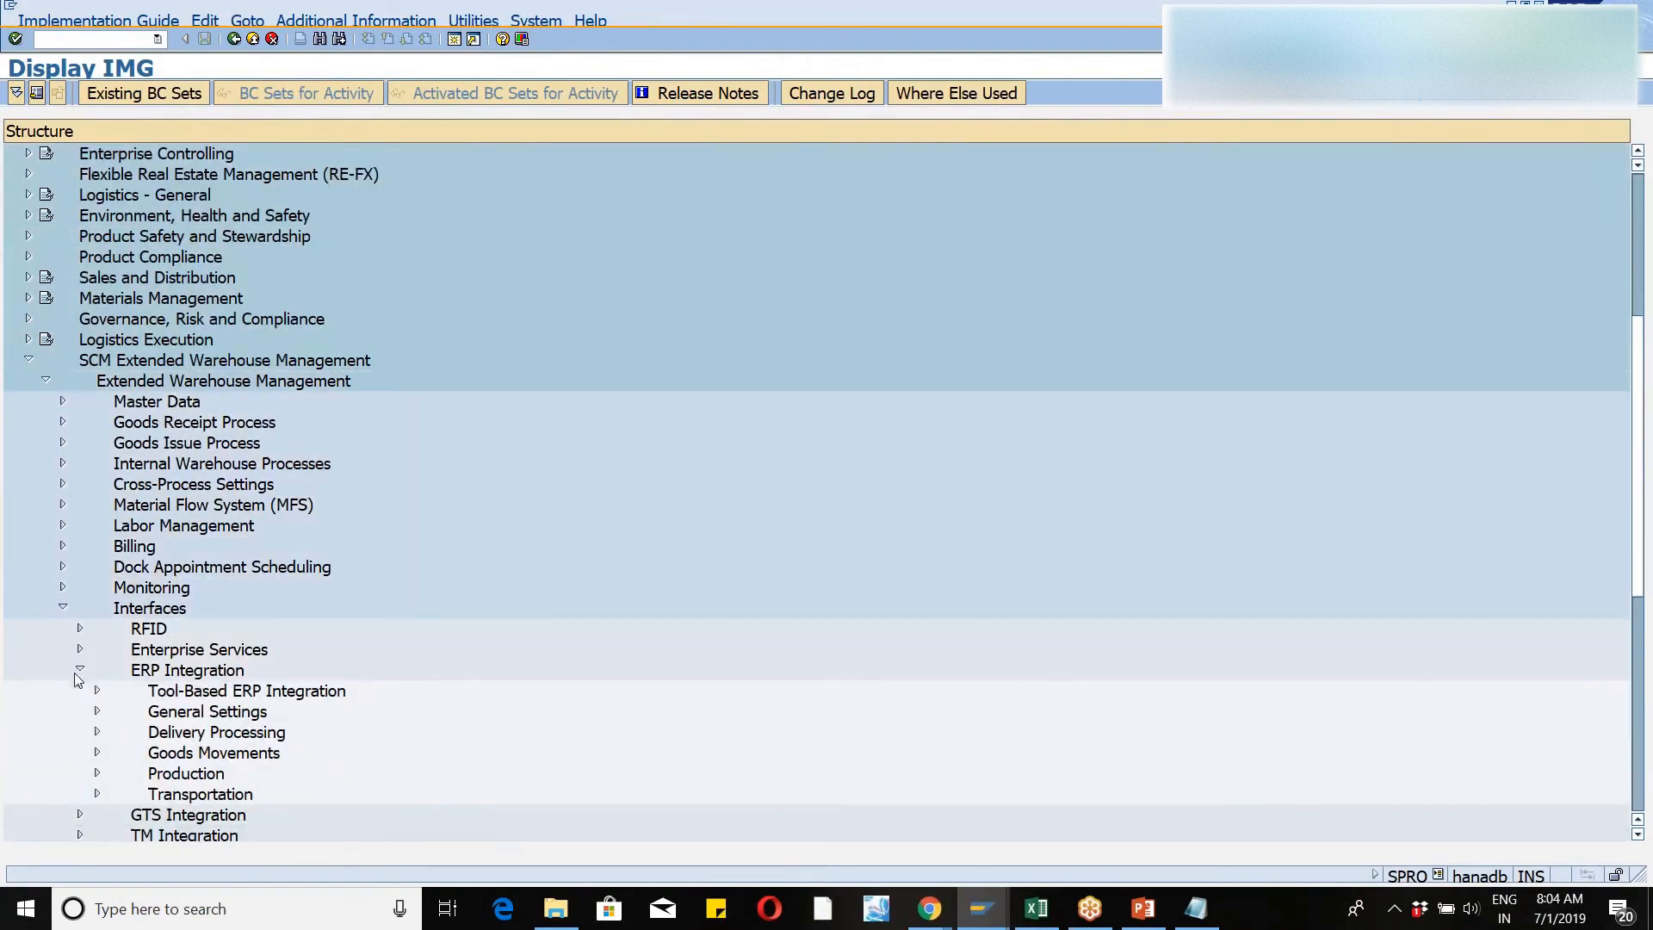
pyautogui.click(98, 752)
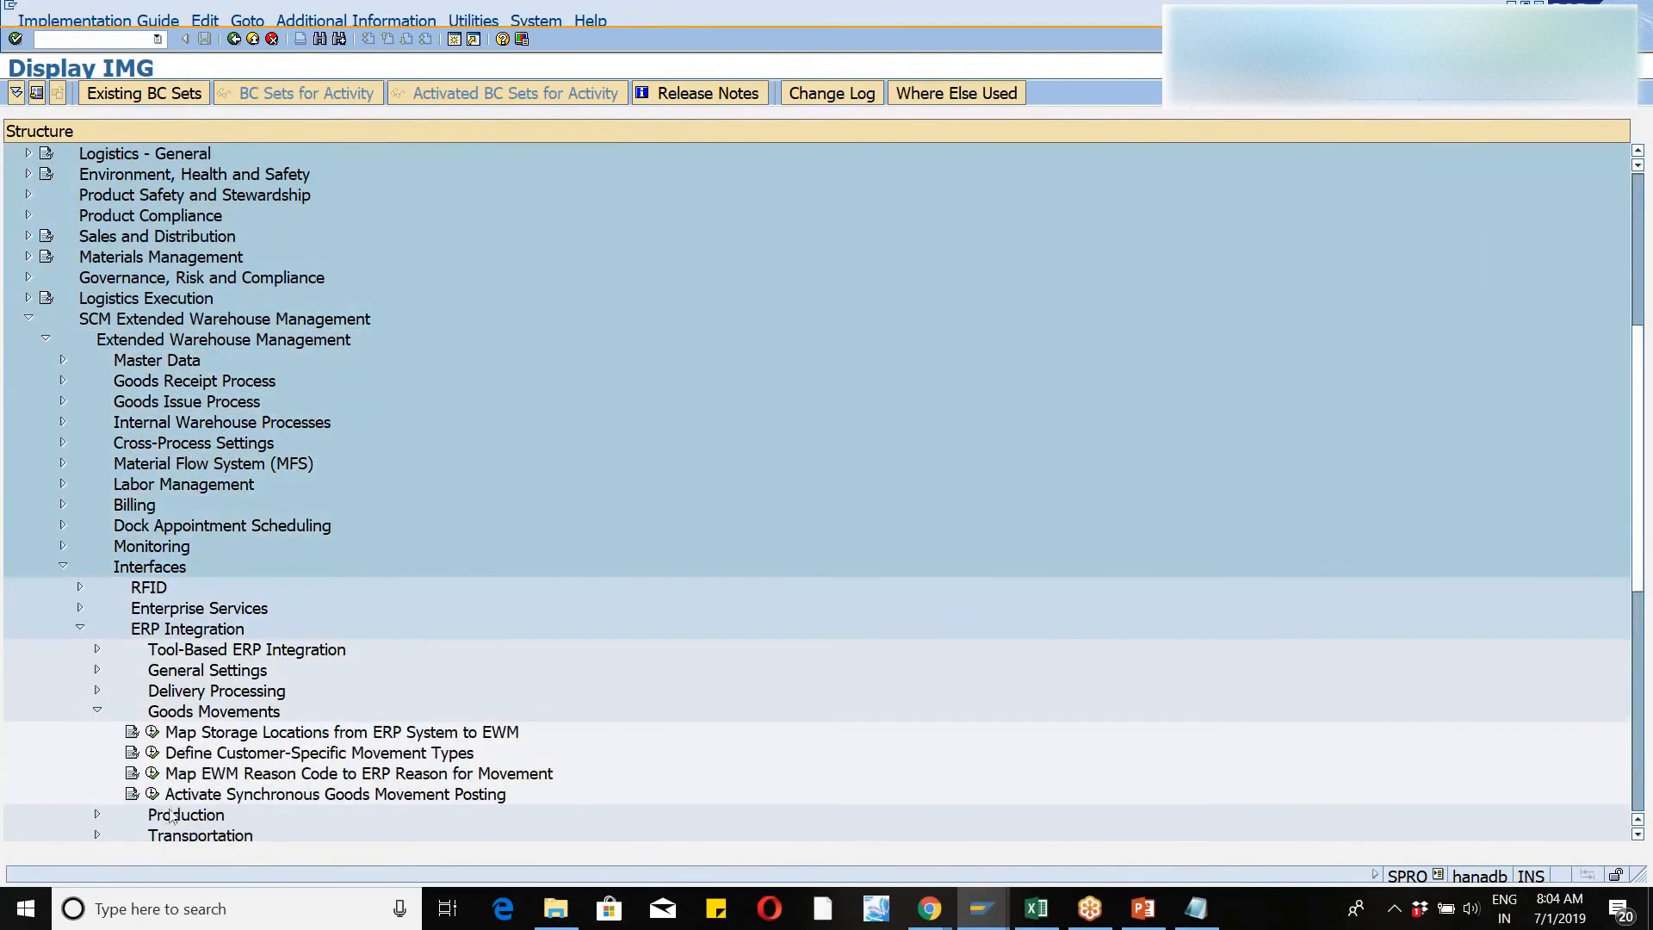
pyautogui.click(98, 710)
pyautogui.click(97, 691)
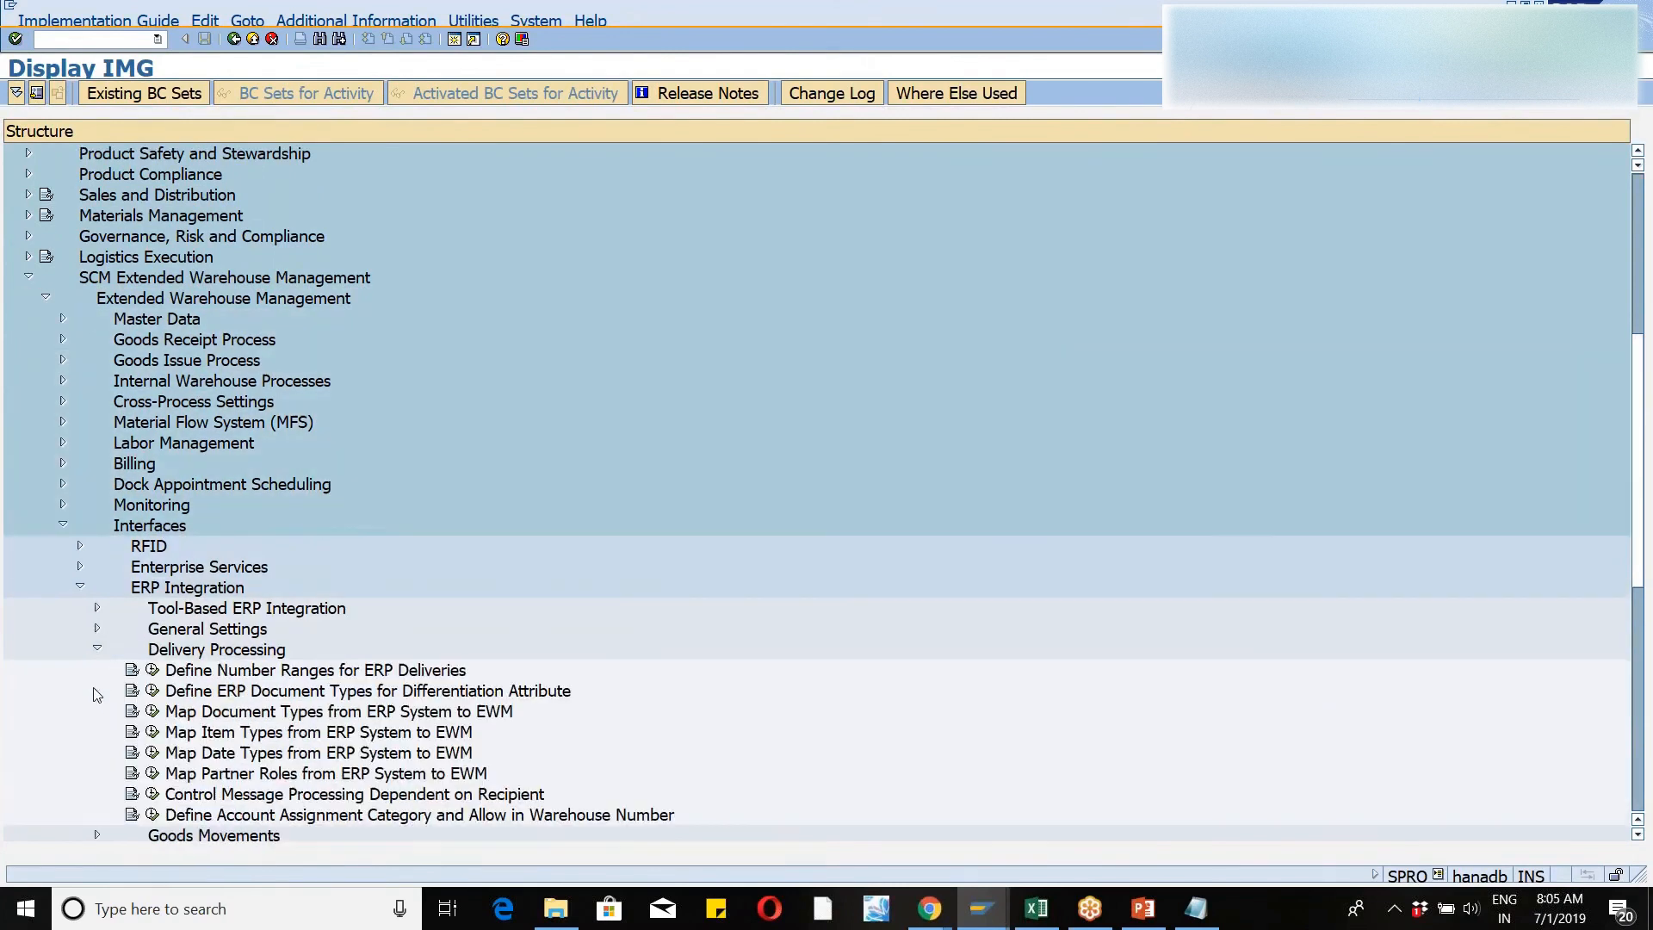
pyautogui.click(152, 712)
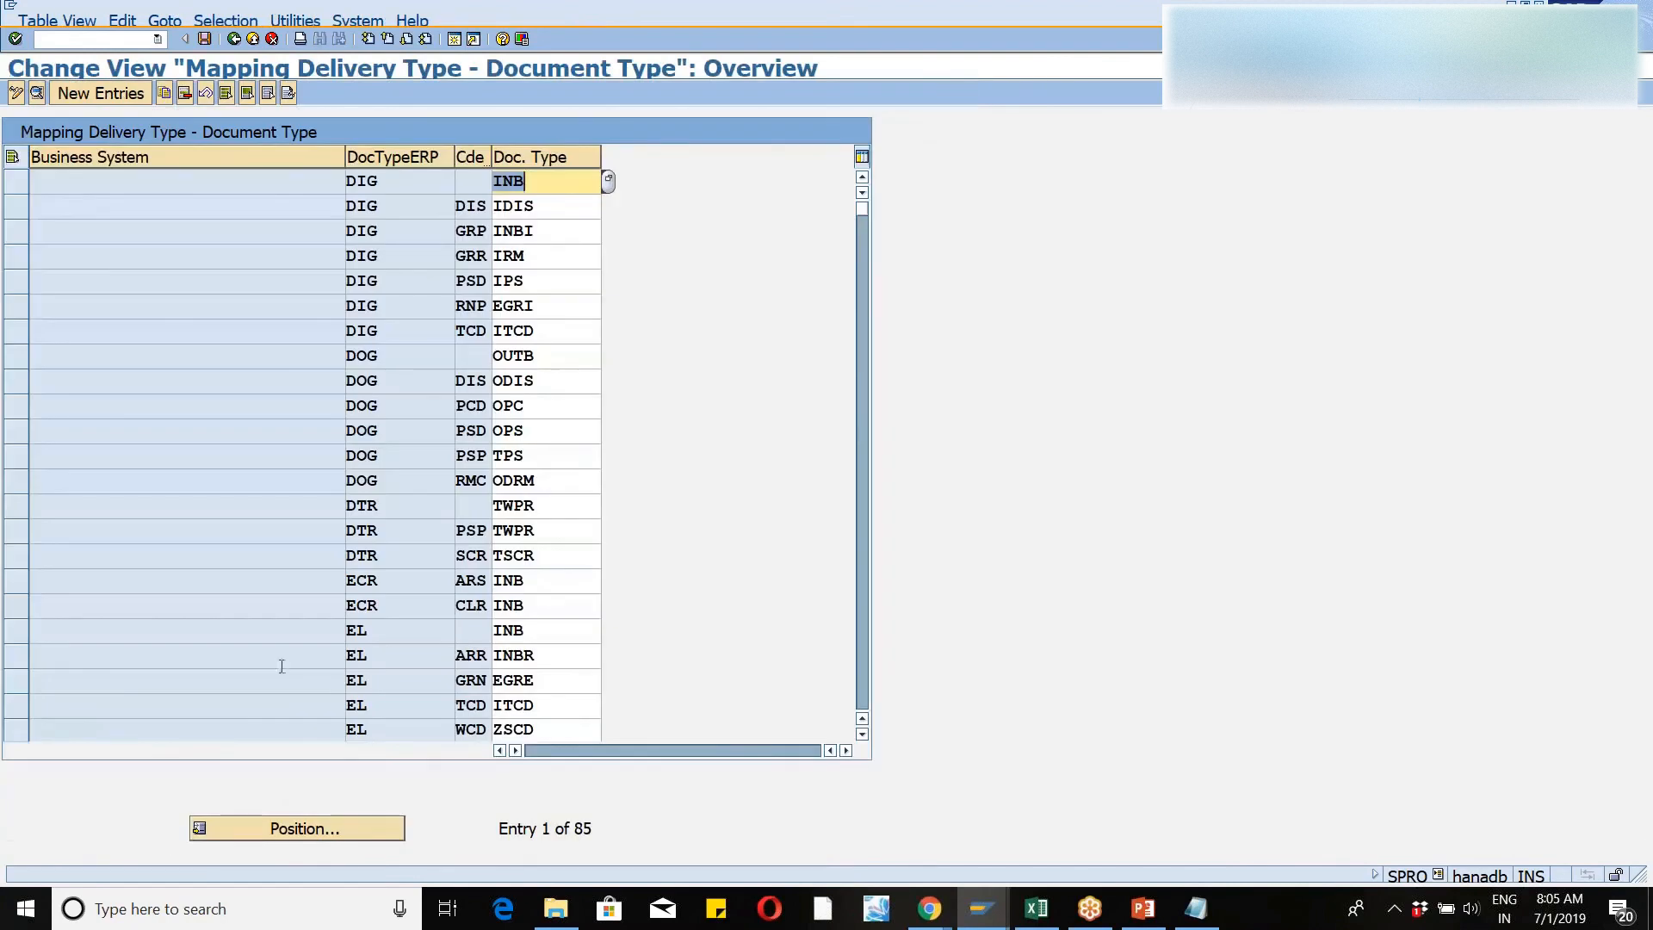
# - Mark the EL entry without a code in the delivery type mapping and examine its assigned EWM document type
pyautogui.click(15, 635)
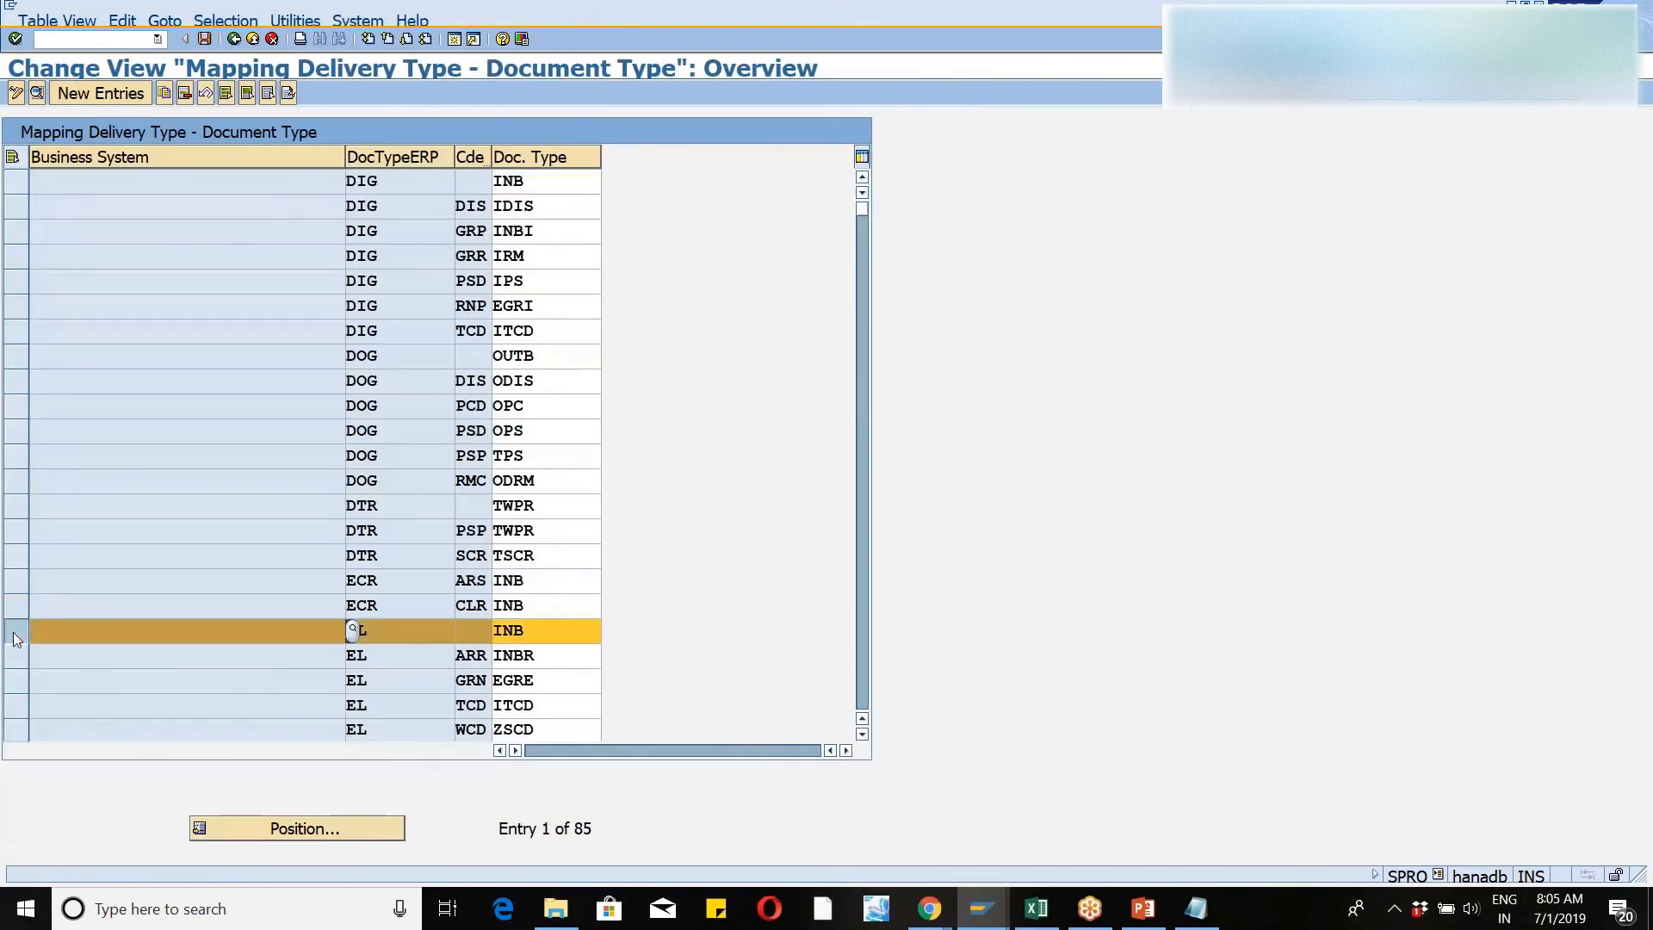
pyautogui.click(394, 638)
pyautogui.click(551, 629)
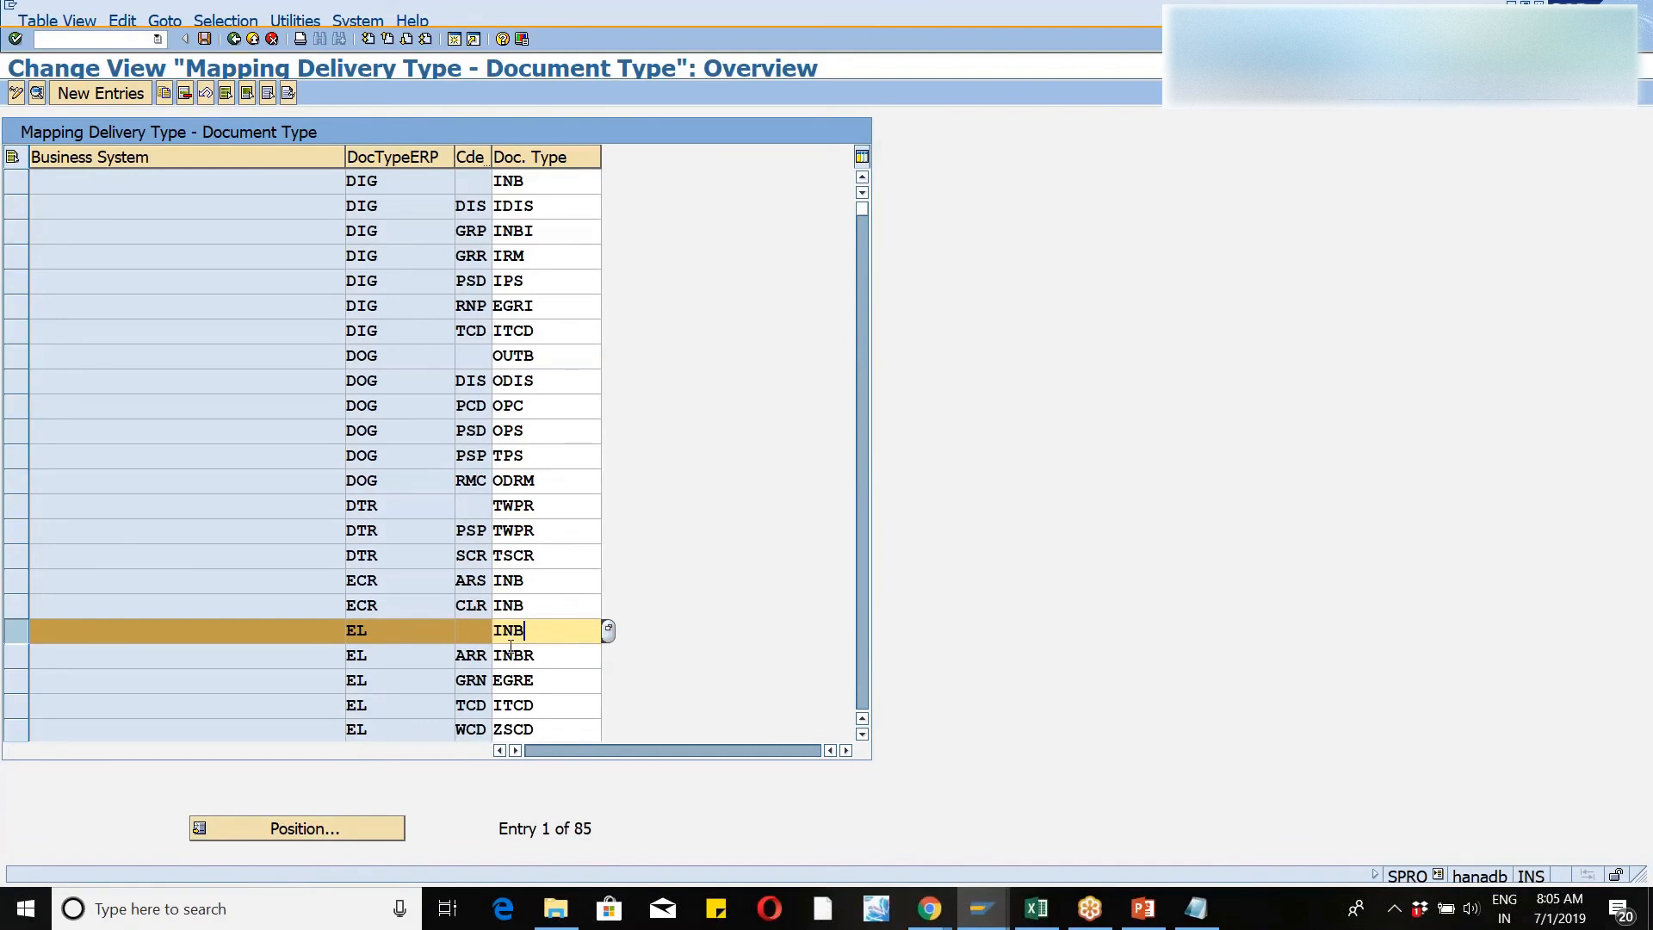
# - Highlight the "1) ERP - EWM" heading in the Notepad notes and remove four blank lines below the vl31n line
pyautogui.hotkey('alt', 'Tab')
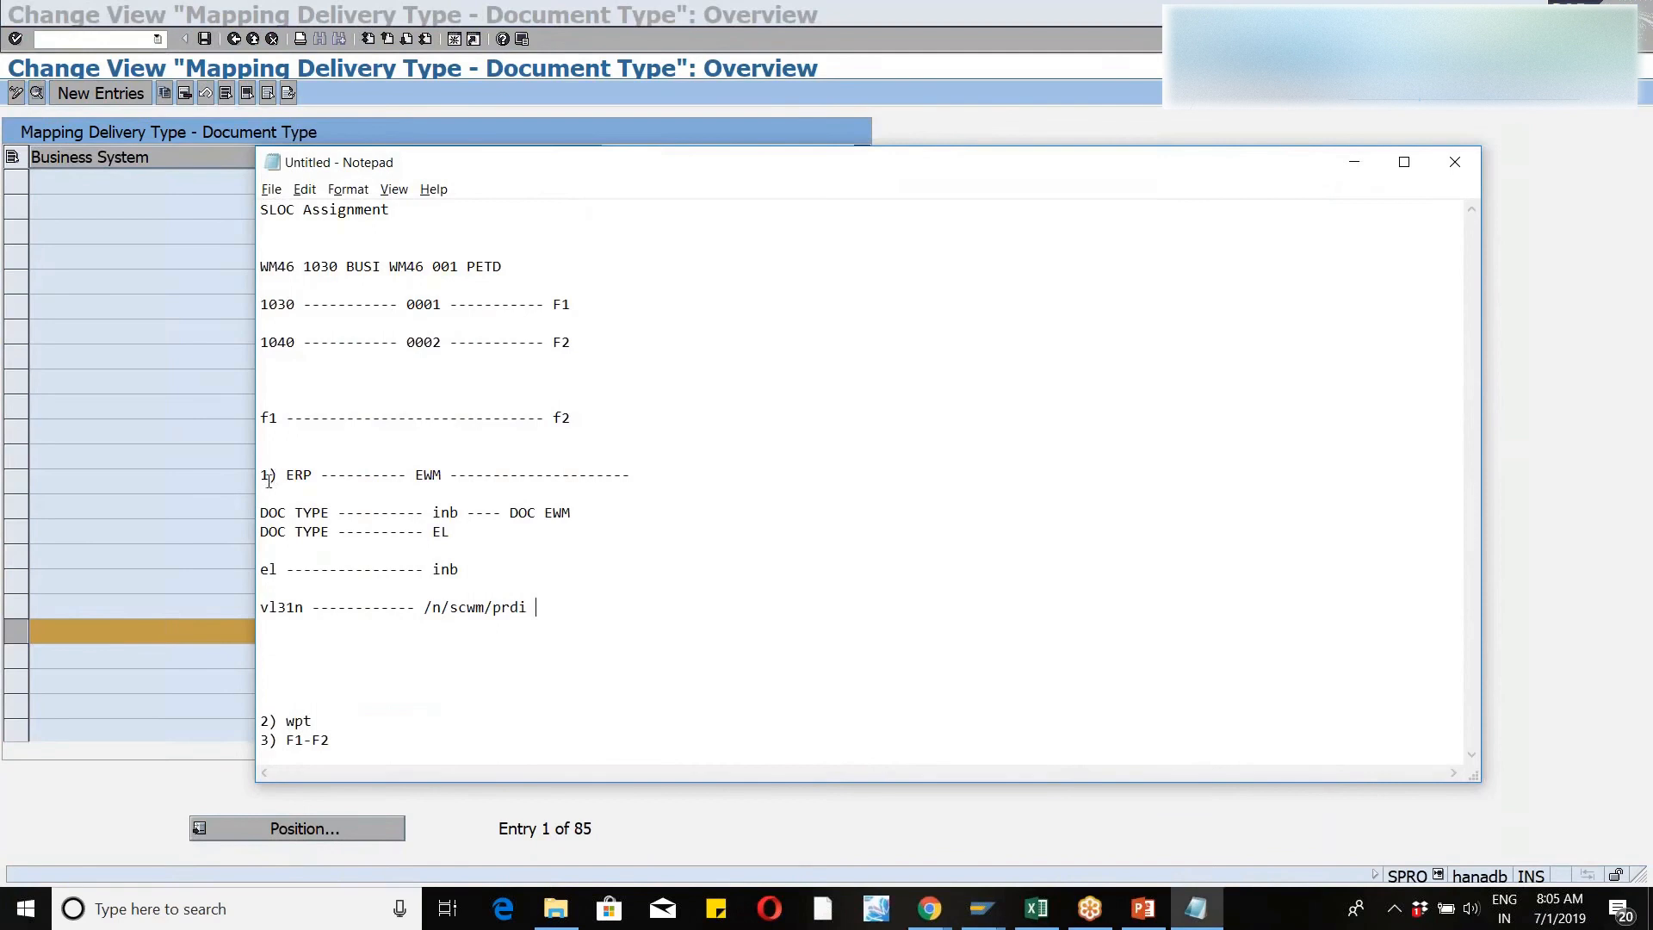
pyautogui.moveTo(260, 475); pyautogui.dragTo(655, 478)
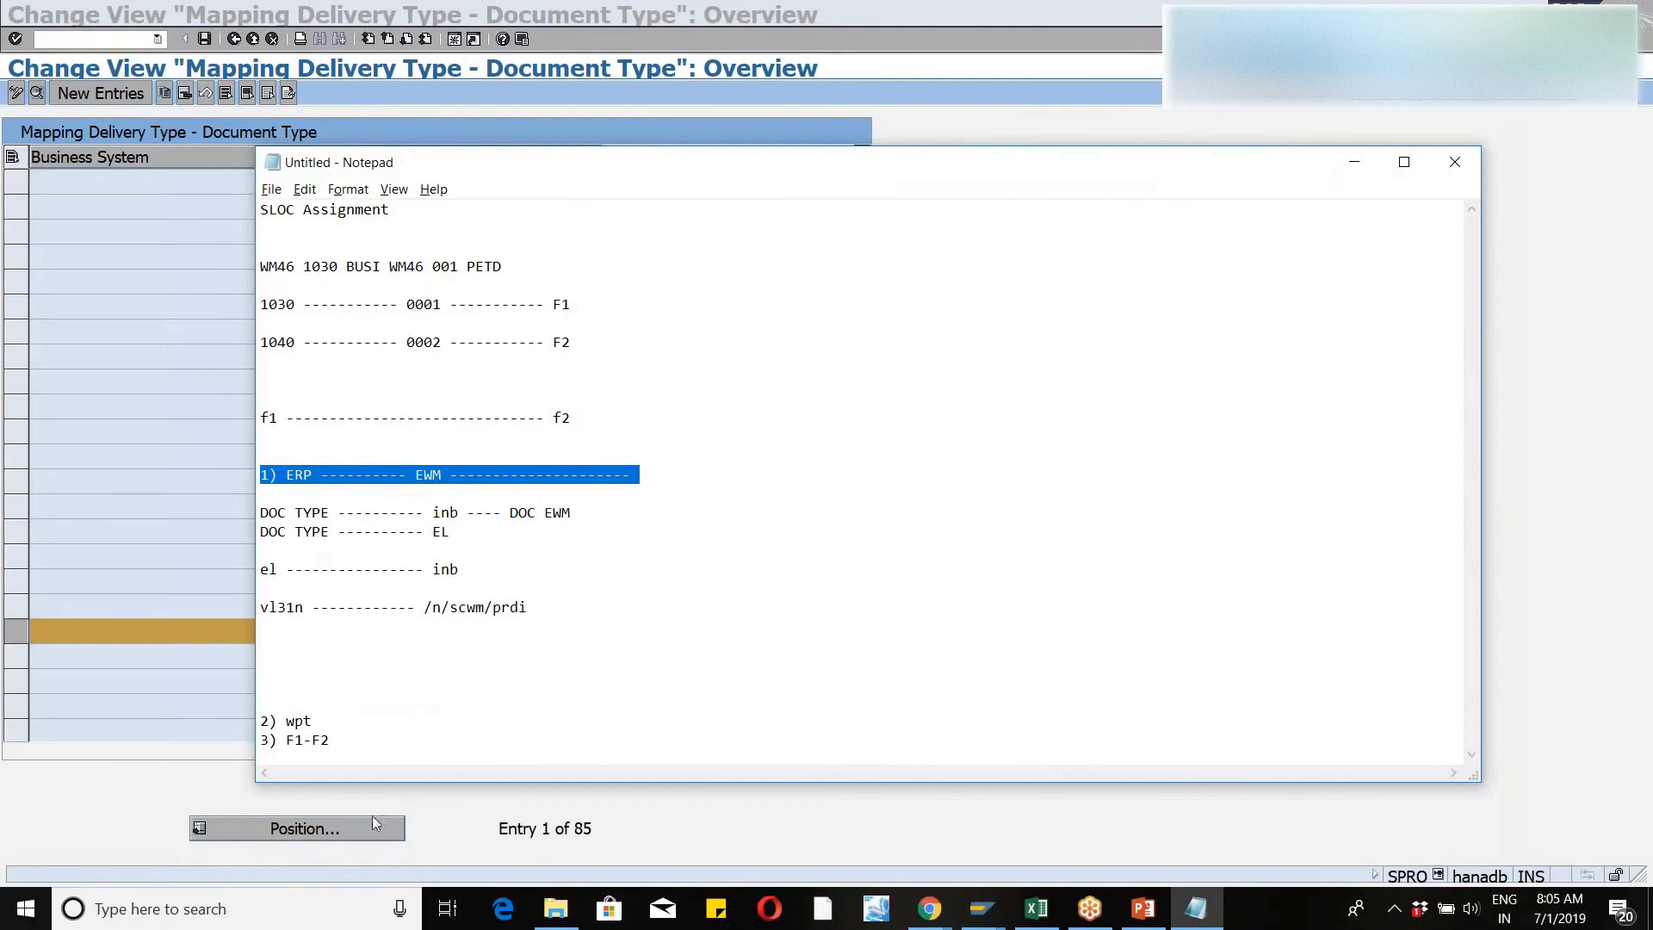
pyautogui.click(266, 621)
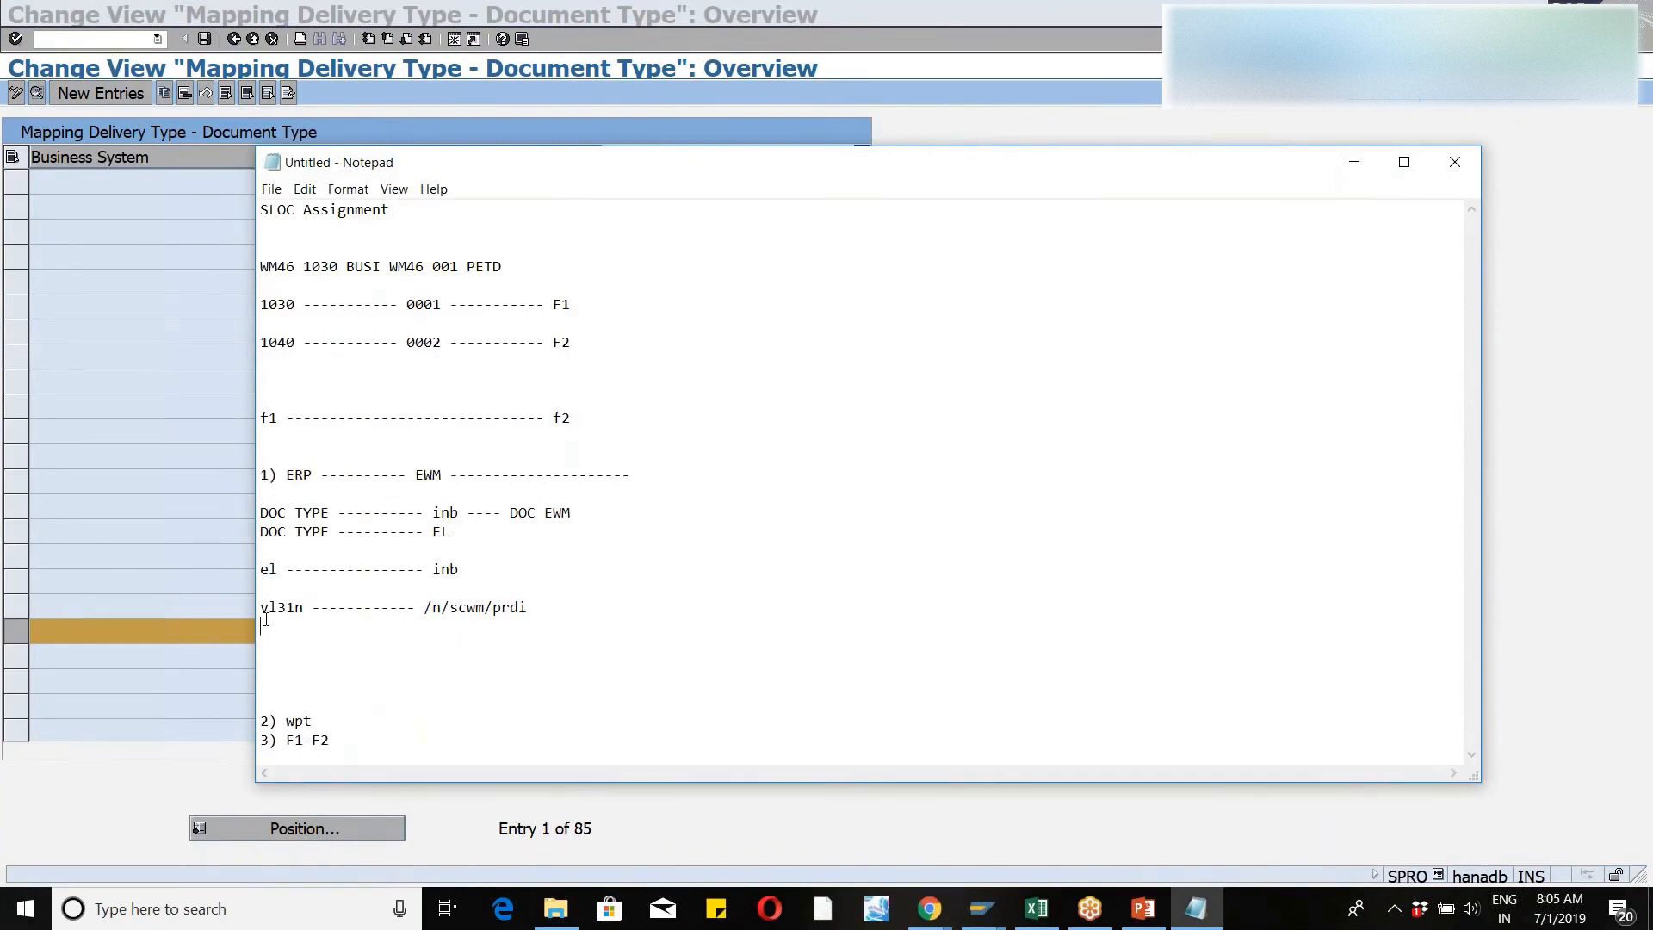
pyautogui.press('Delete')
pyautogui.press('Delete')
pyautogui.press('Delete')
pyautogui.press('Delete')
# - Switch to the SAP Easy Access session and open inbound delivery maintenance with transaction /n/scwm/prdi
pyautogui.click(978, 924)
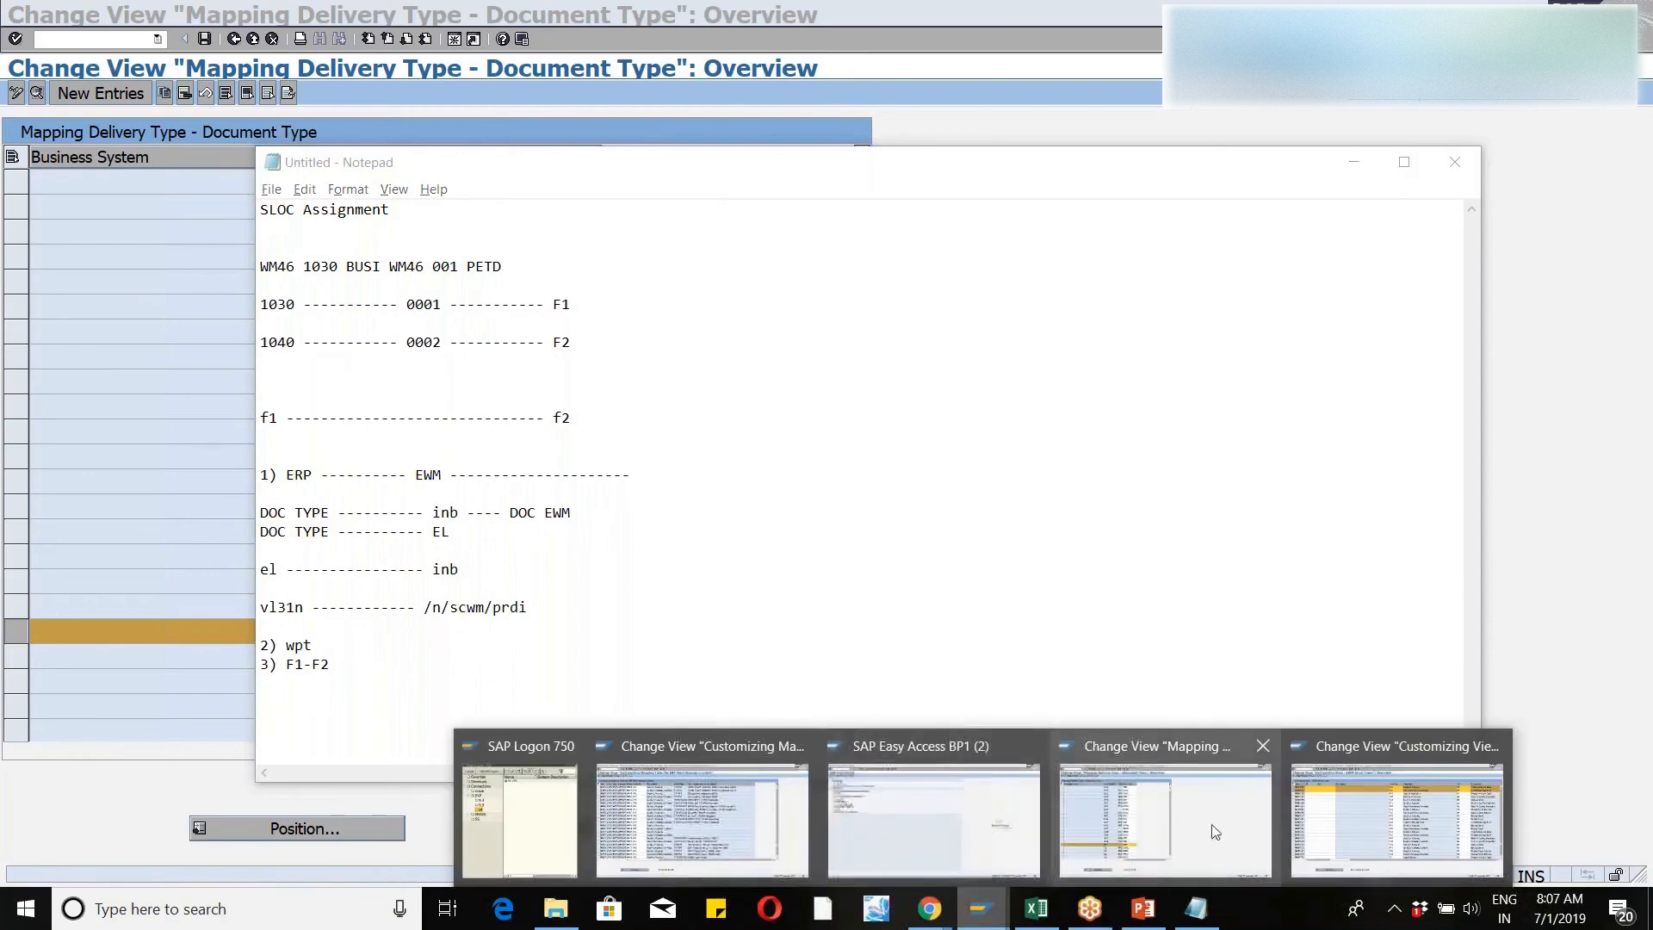
pyautogui.click(1343, 823)
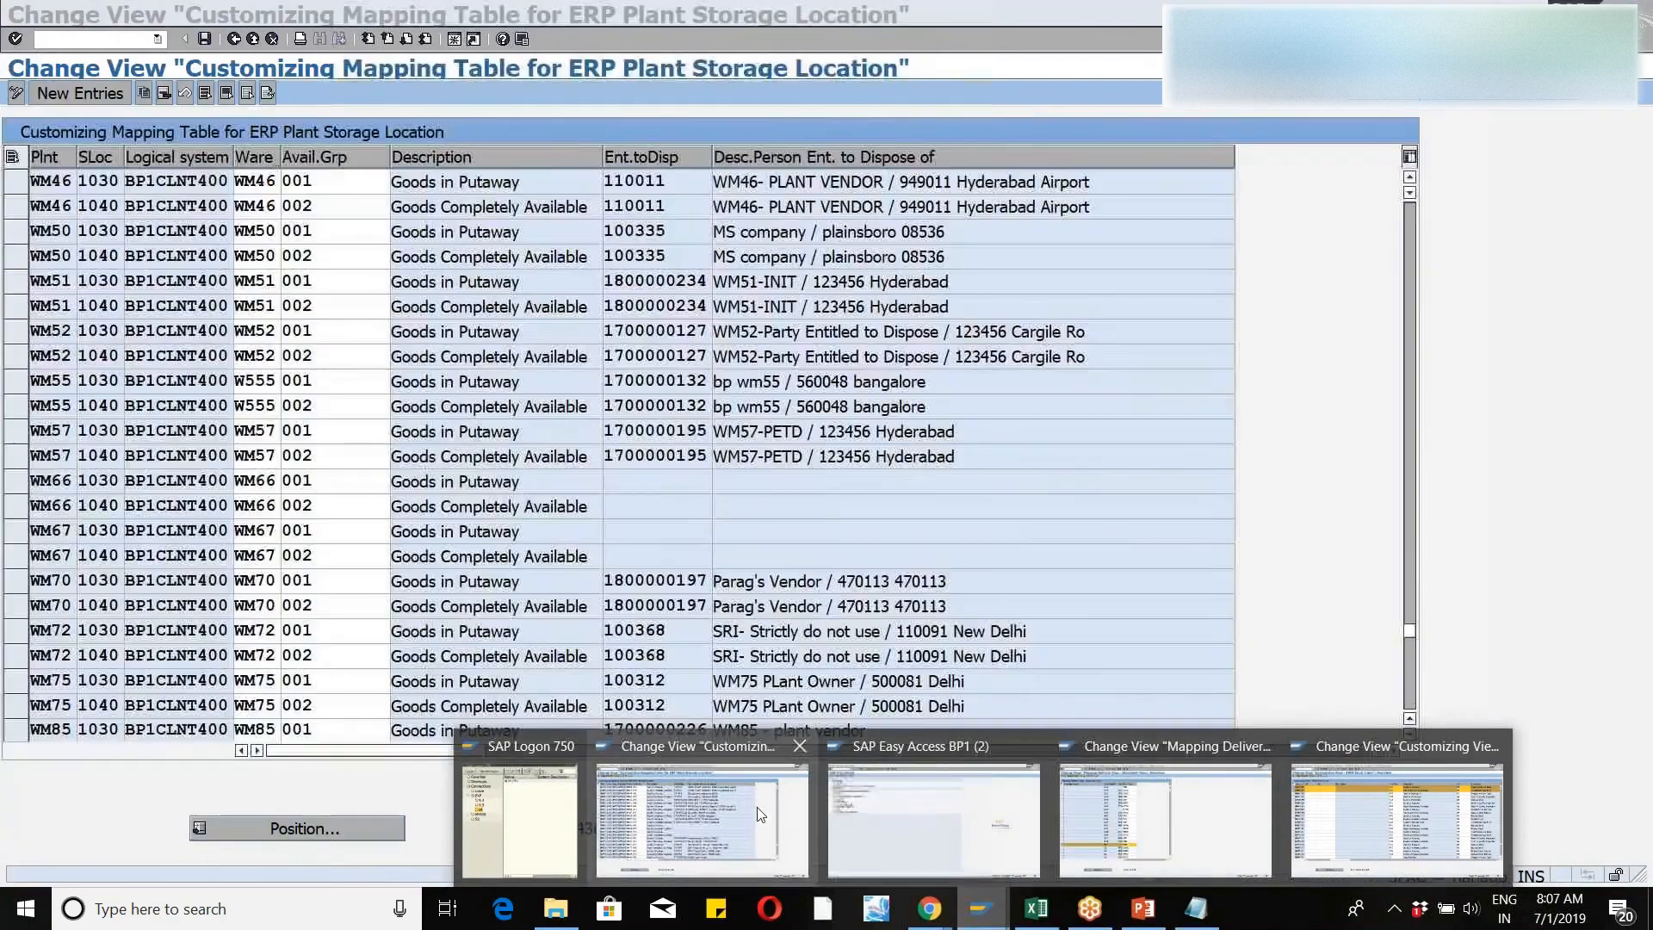
pyautogui.click(895, 818)
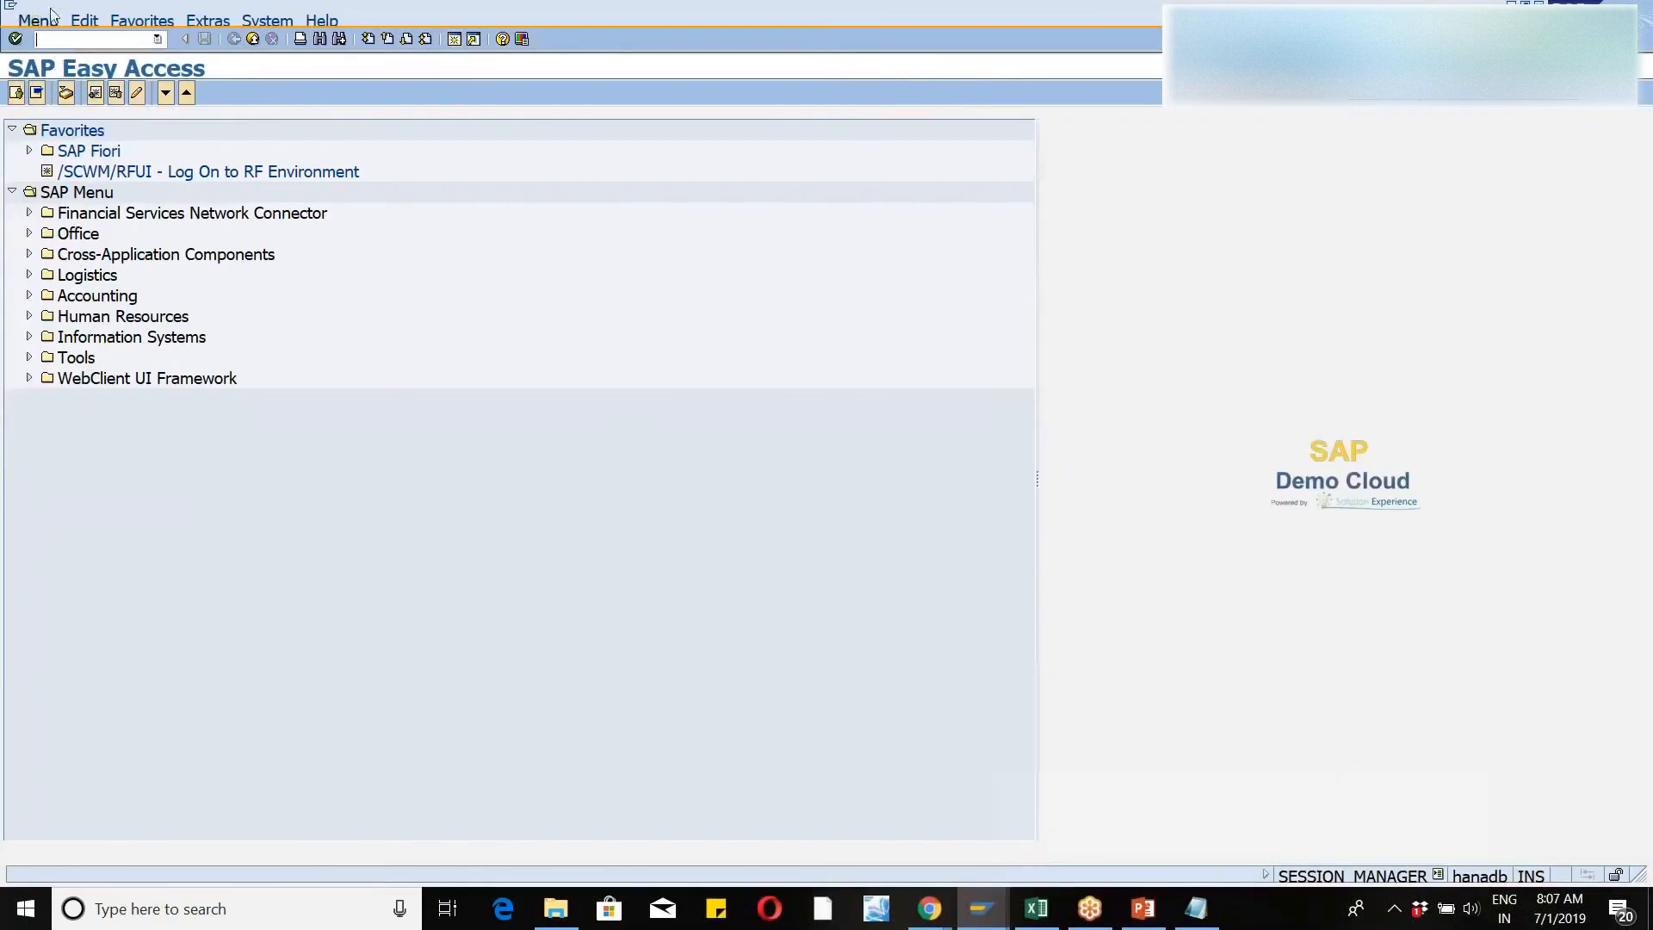
pyautogui.click(156, 40)
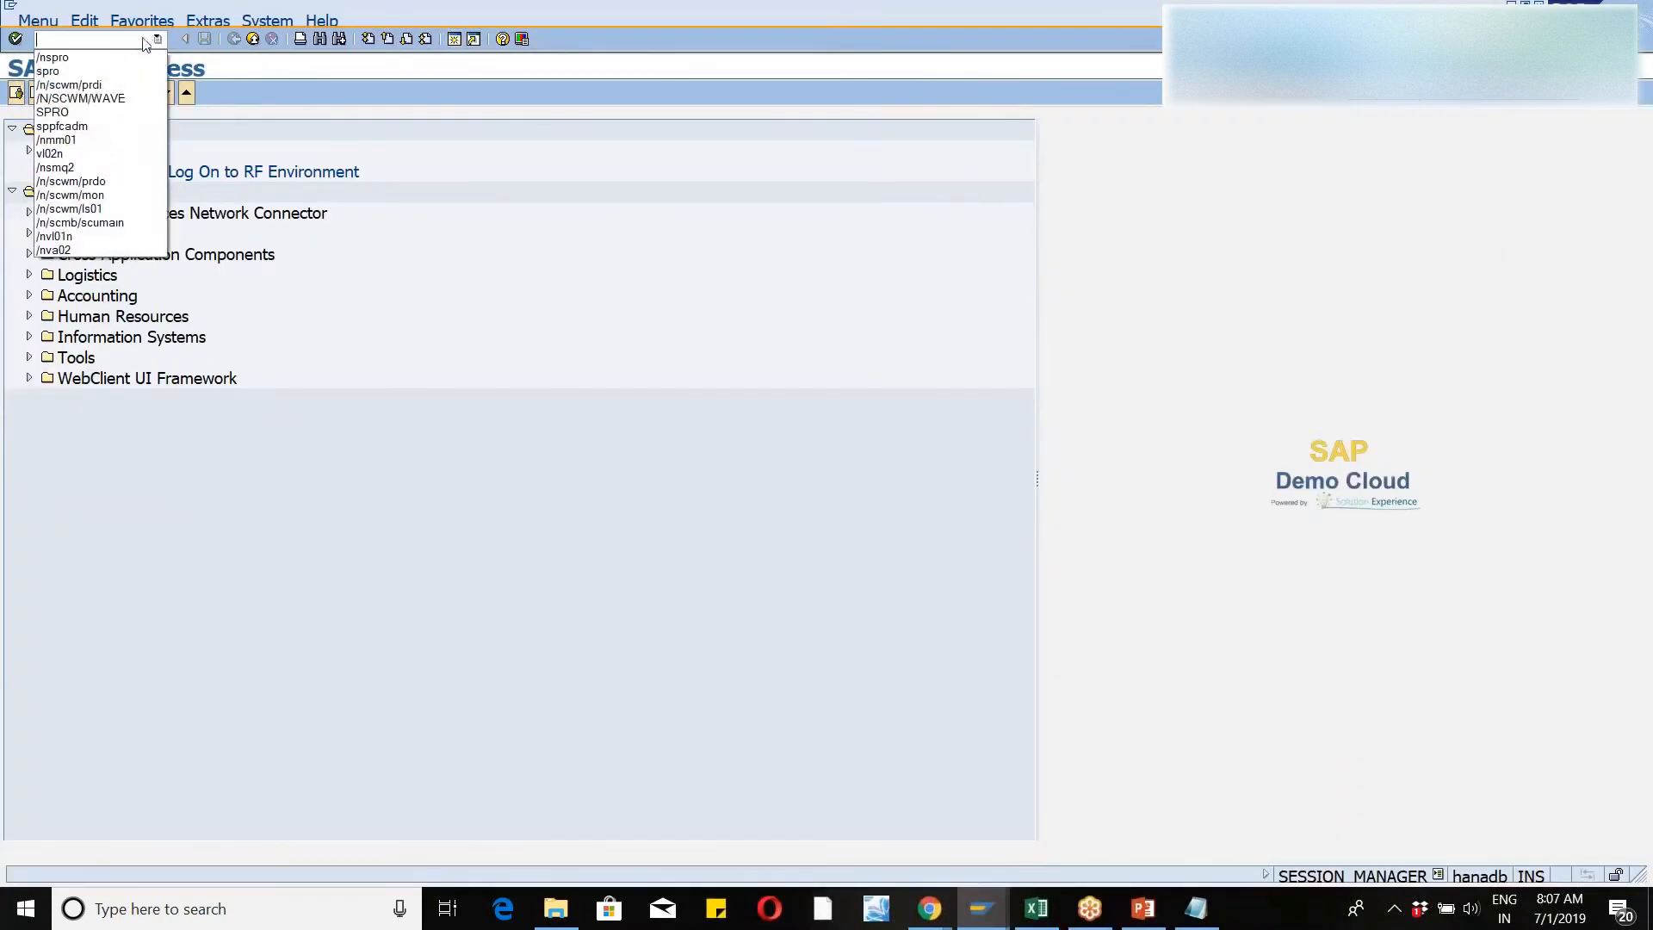
pyautogui.click(92, 84)
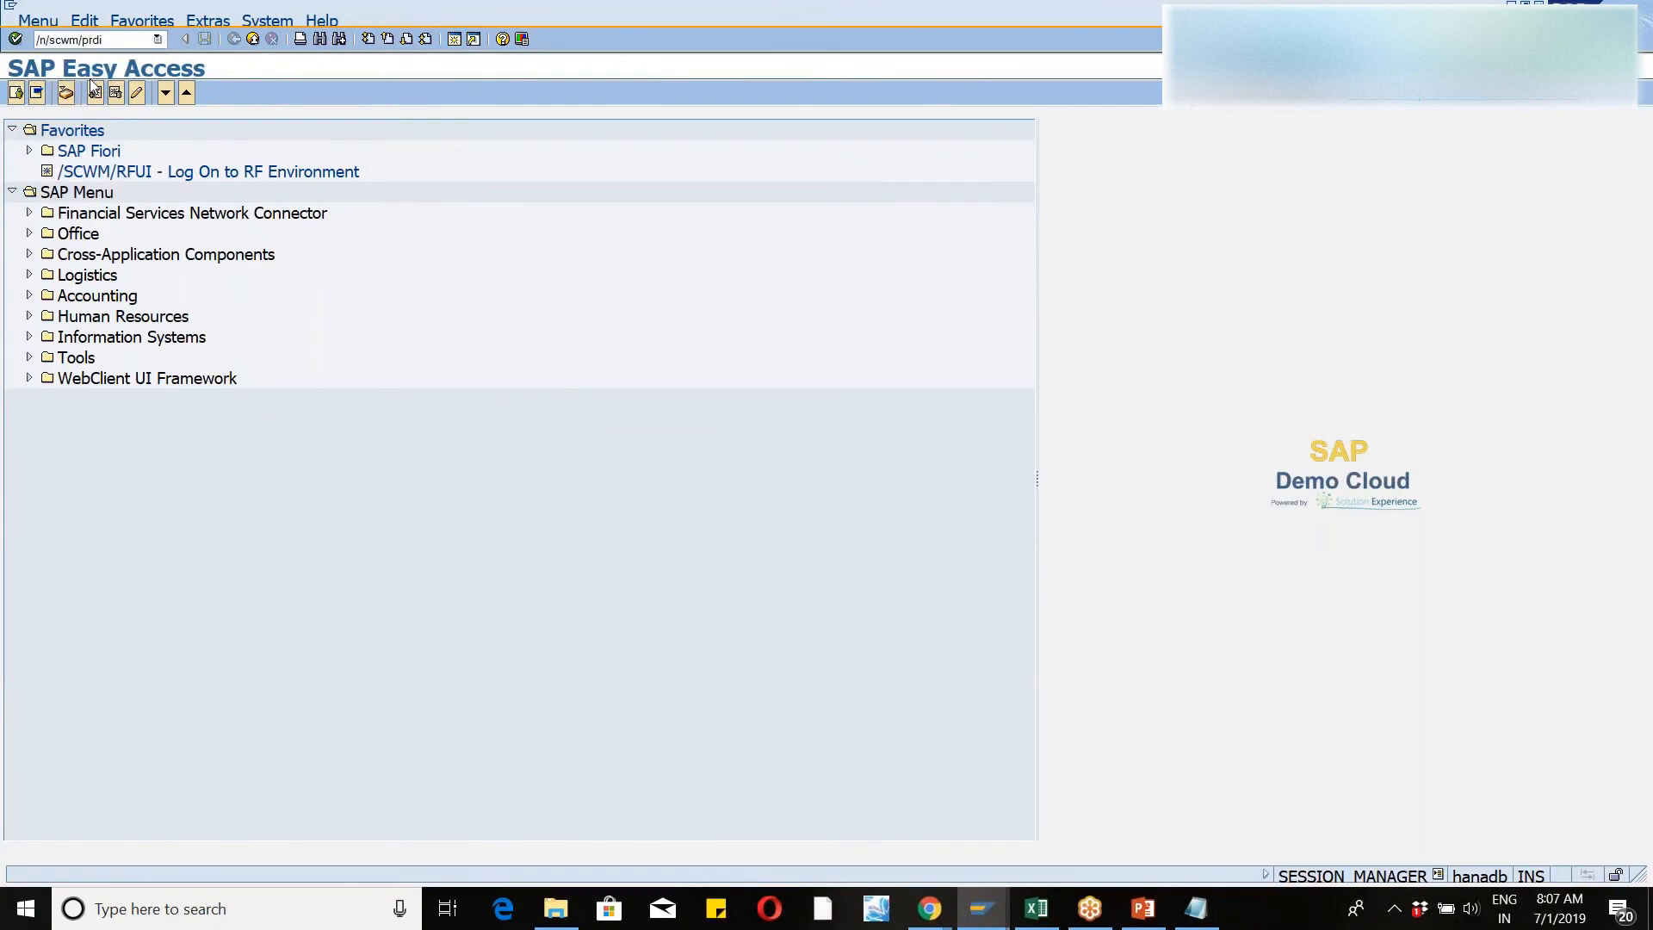
pyautogui.press('Return')
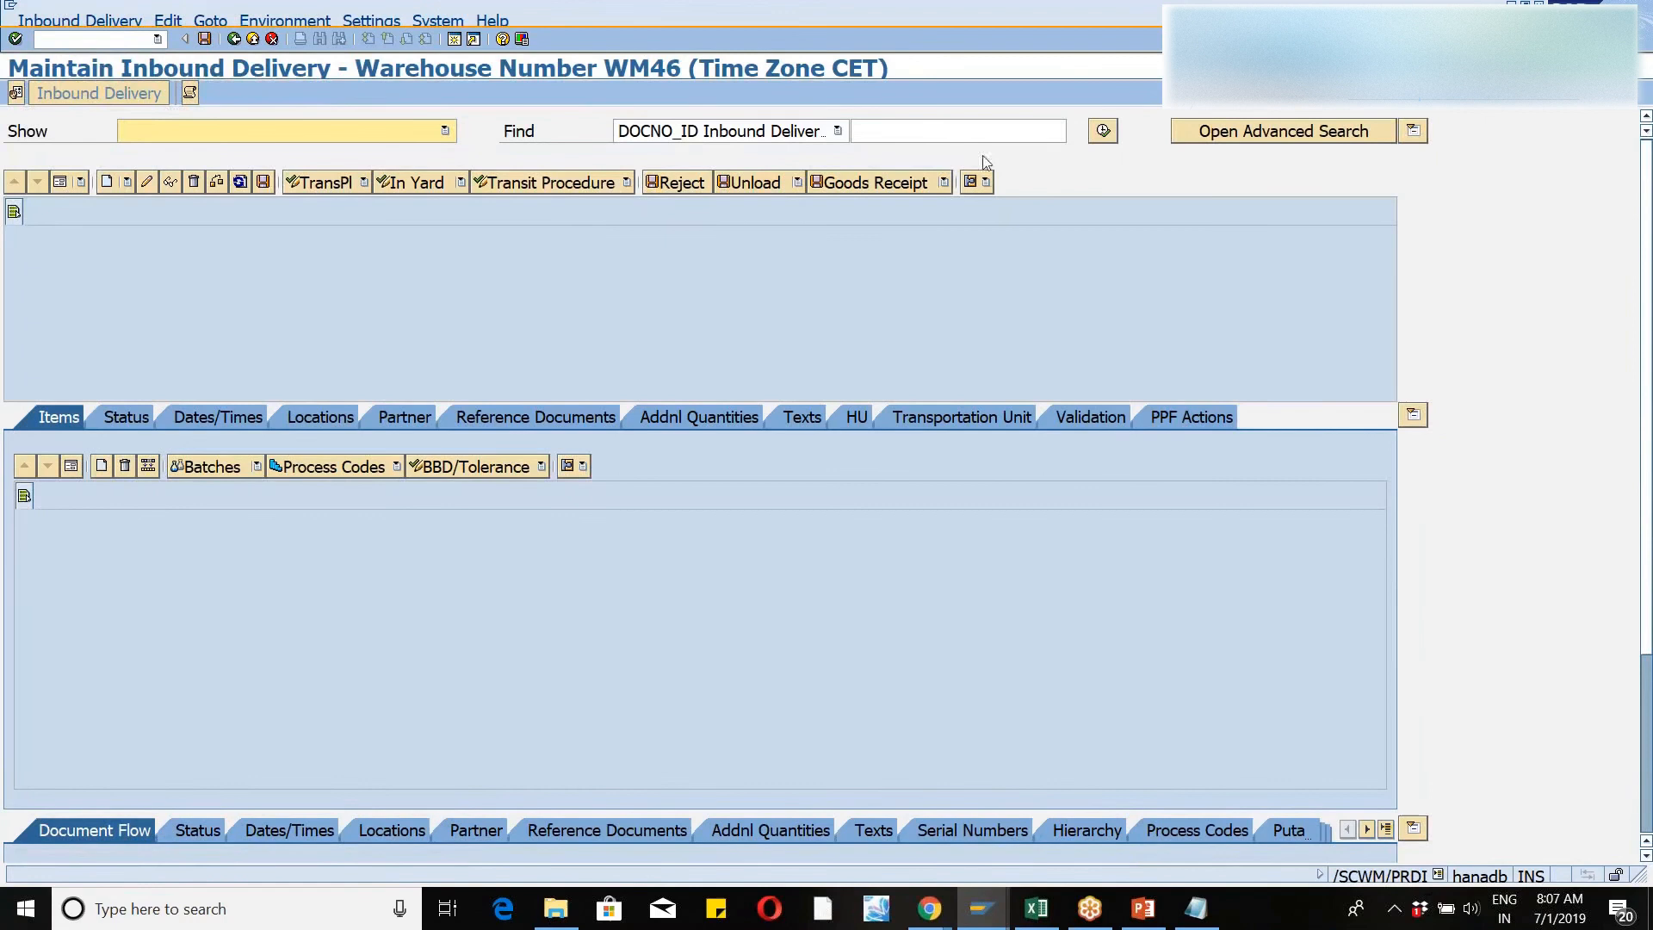
# - Search for inbound deliveries without a search value, display the found delivery's header data and examine its document category
pyautogui.click(1093, 138)
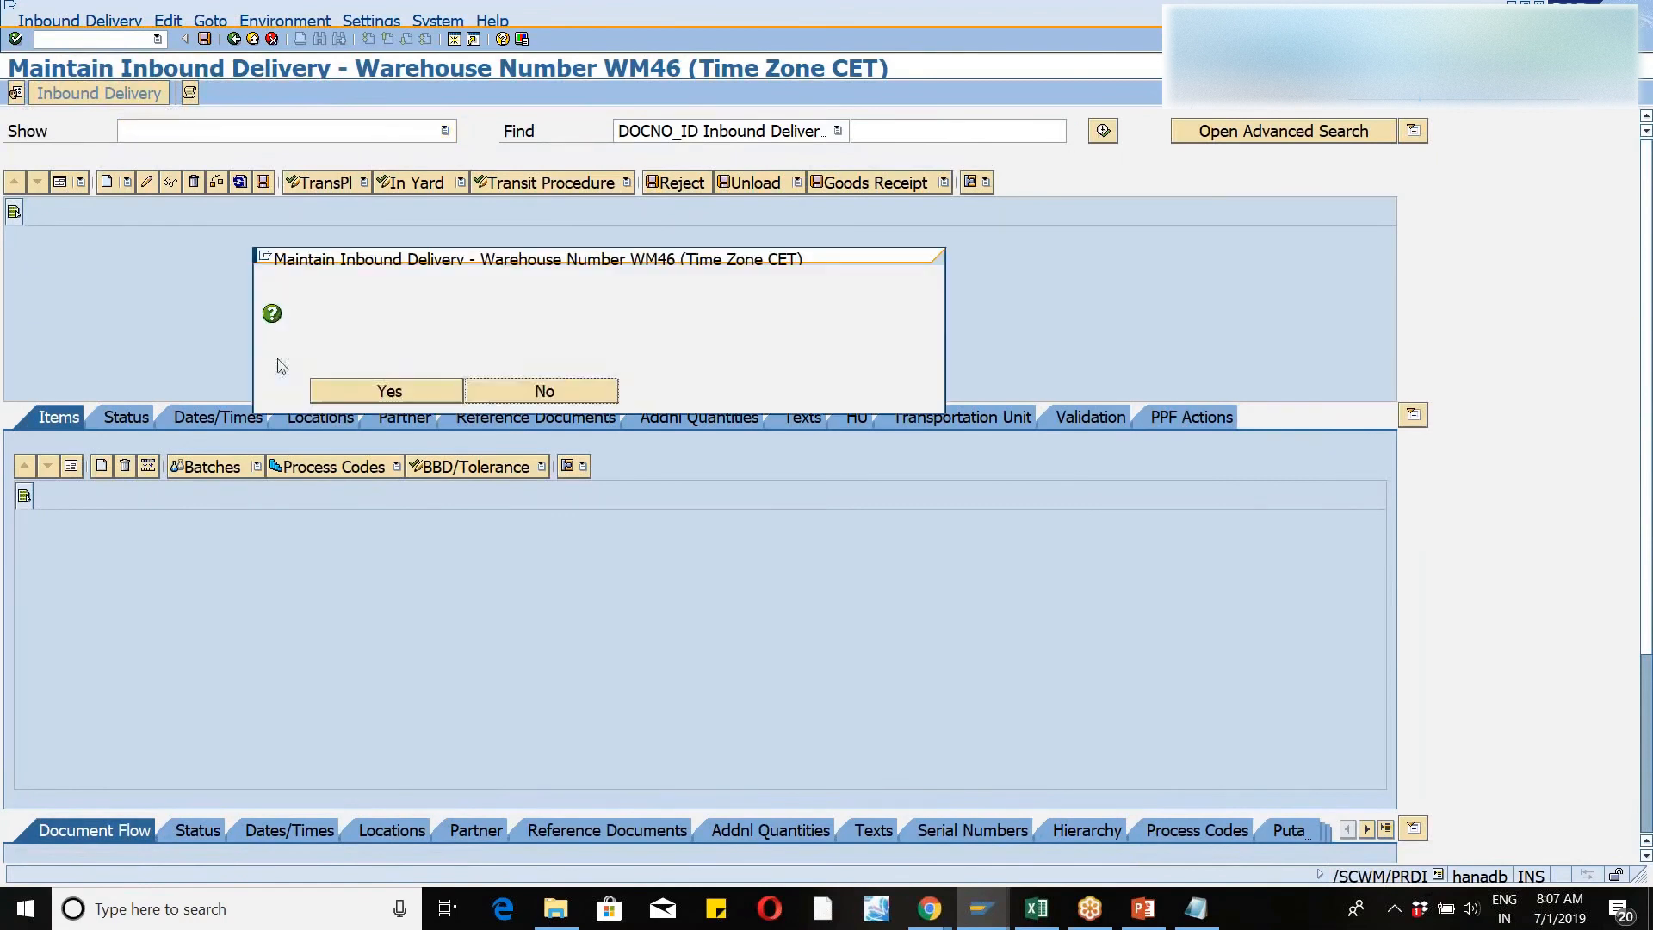
pyautogui.click(340, 385)
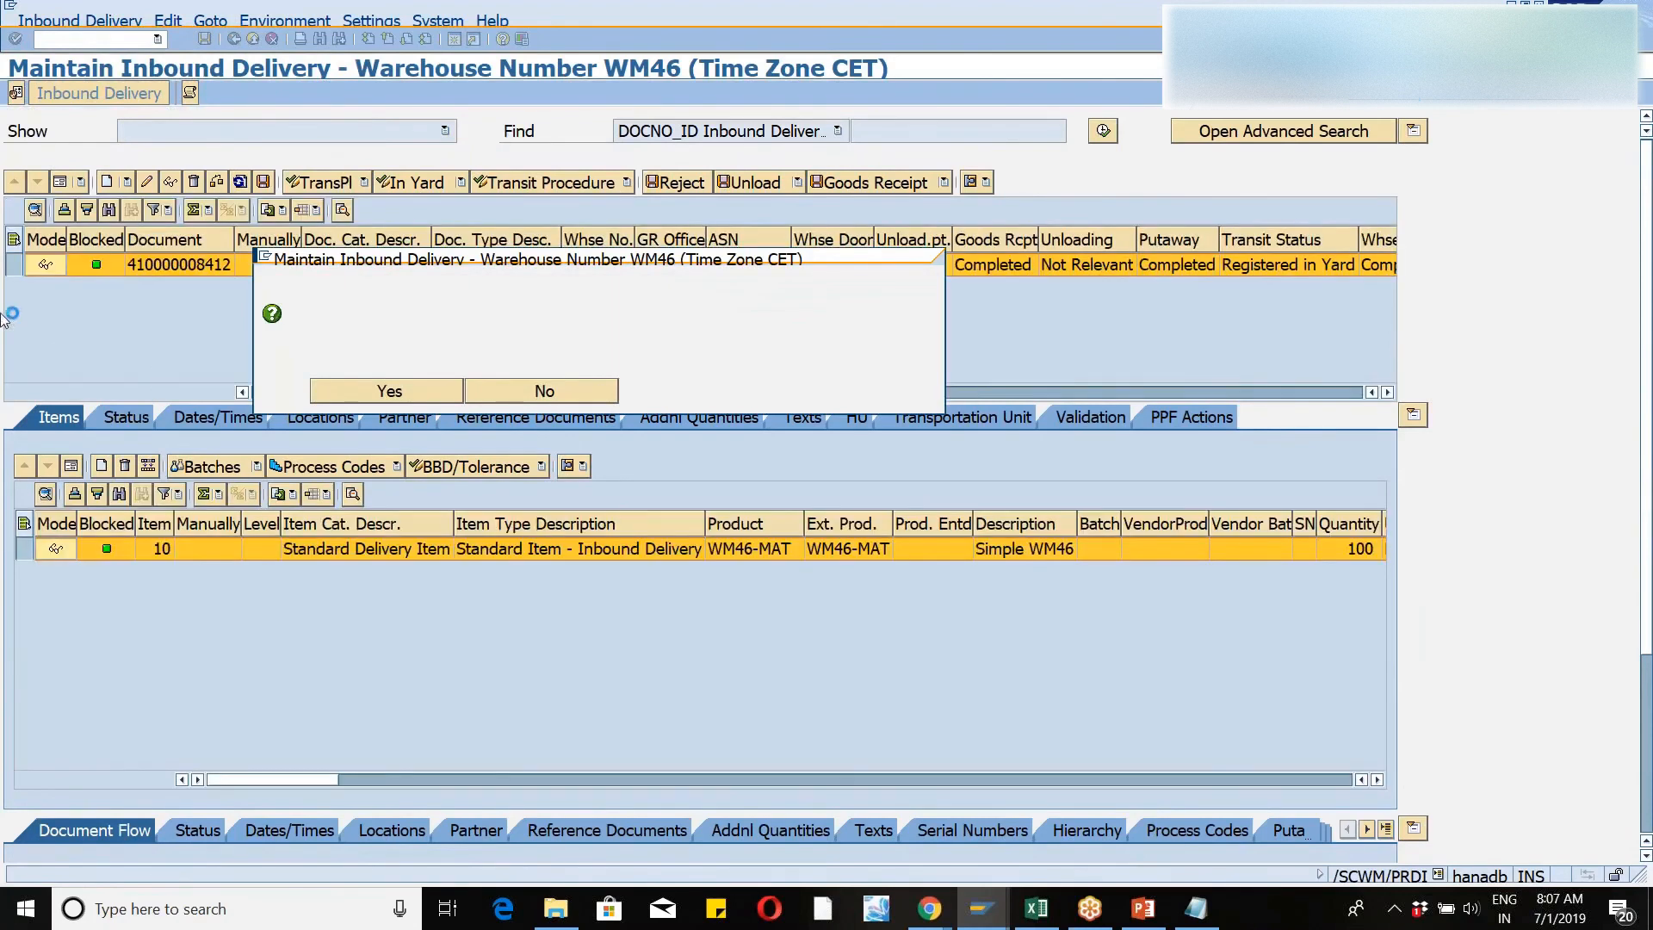
pyautogui.click(60, 183)
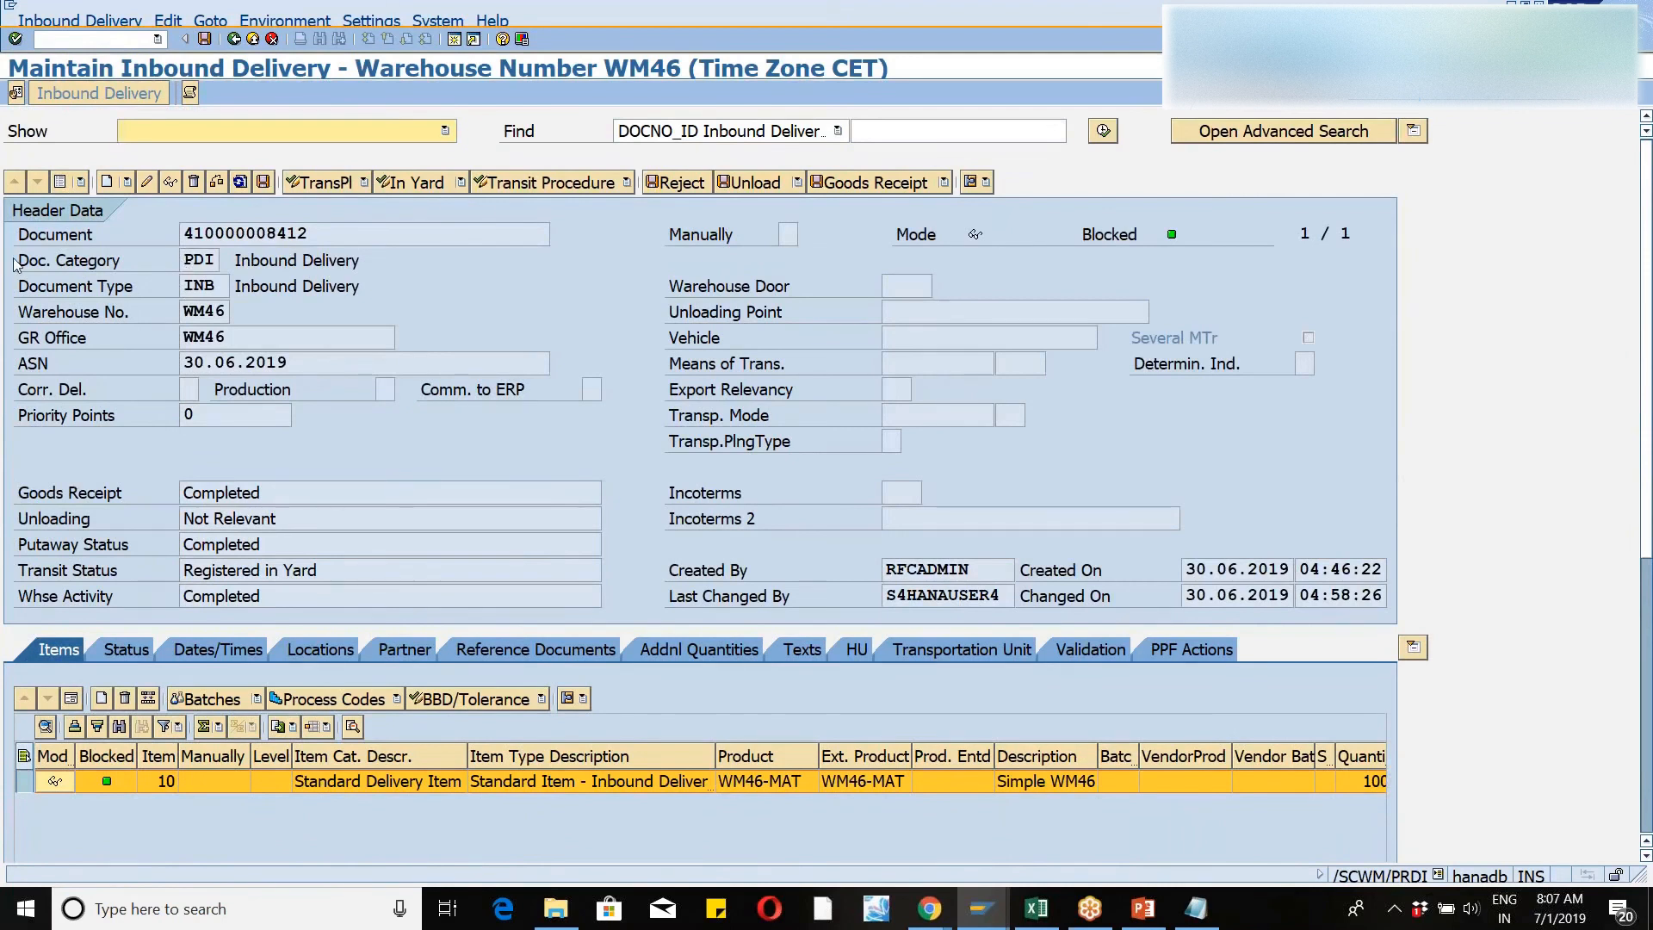
pyautogui.moveTo(14, 263); pyautogui.dragTo(479, 268)
pyautogui.click(184, 267)
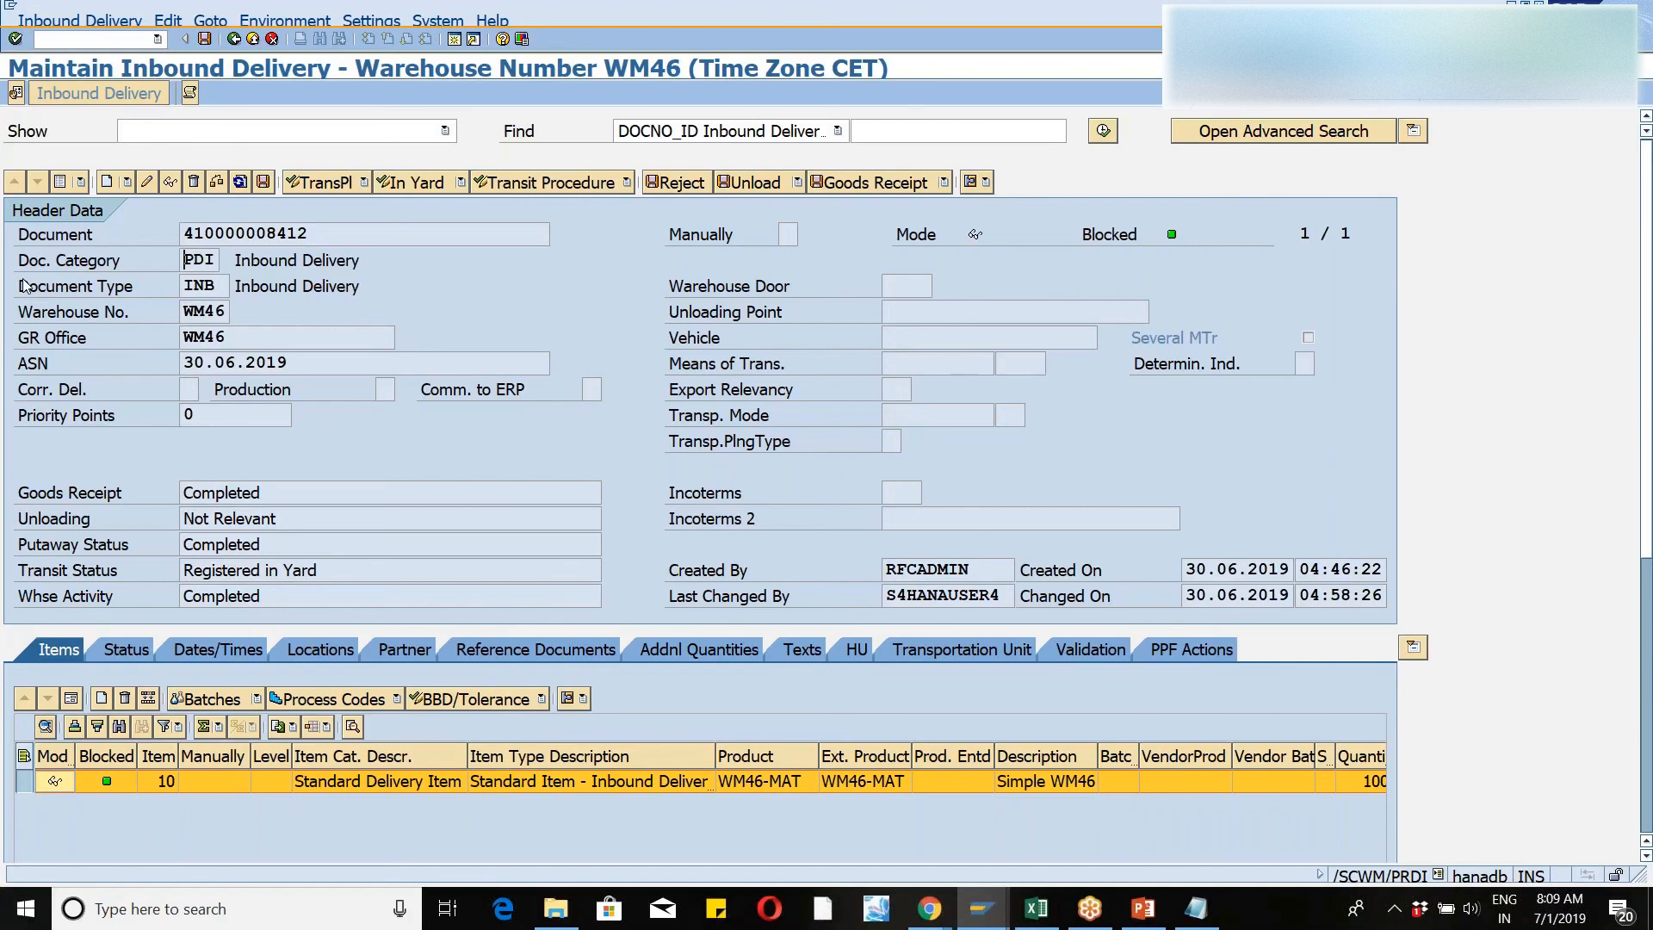
# - Extend item 2) wpt in the Notepad notes with "--- Warehouse process type" and add blank lines below it
pyautogui.hotkey('alt', 'Tab')
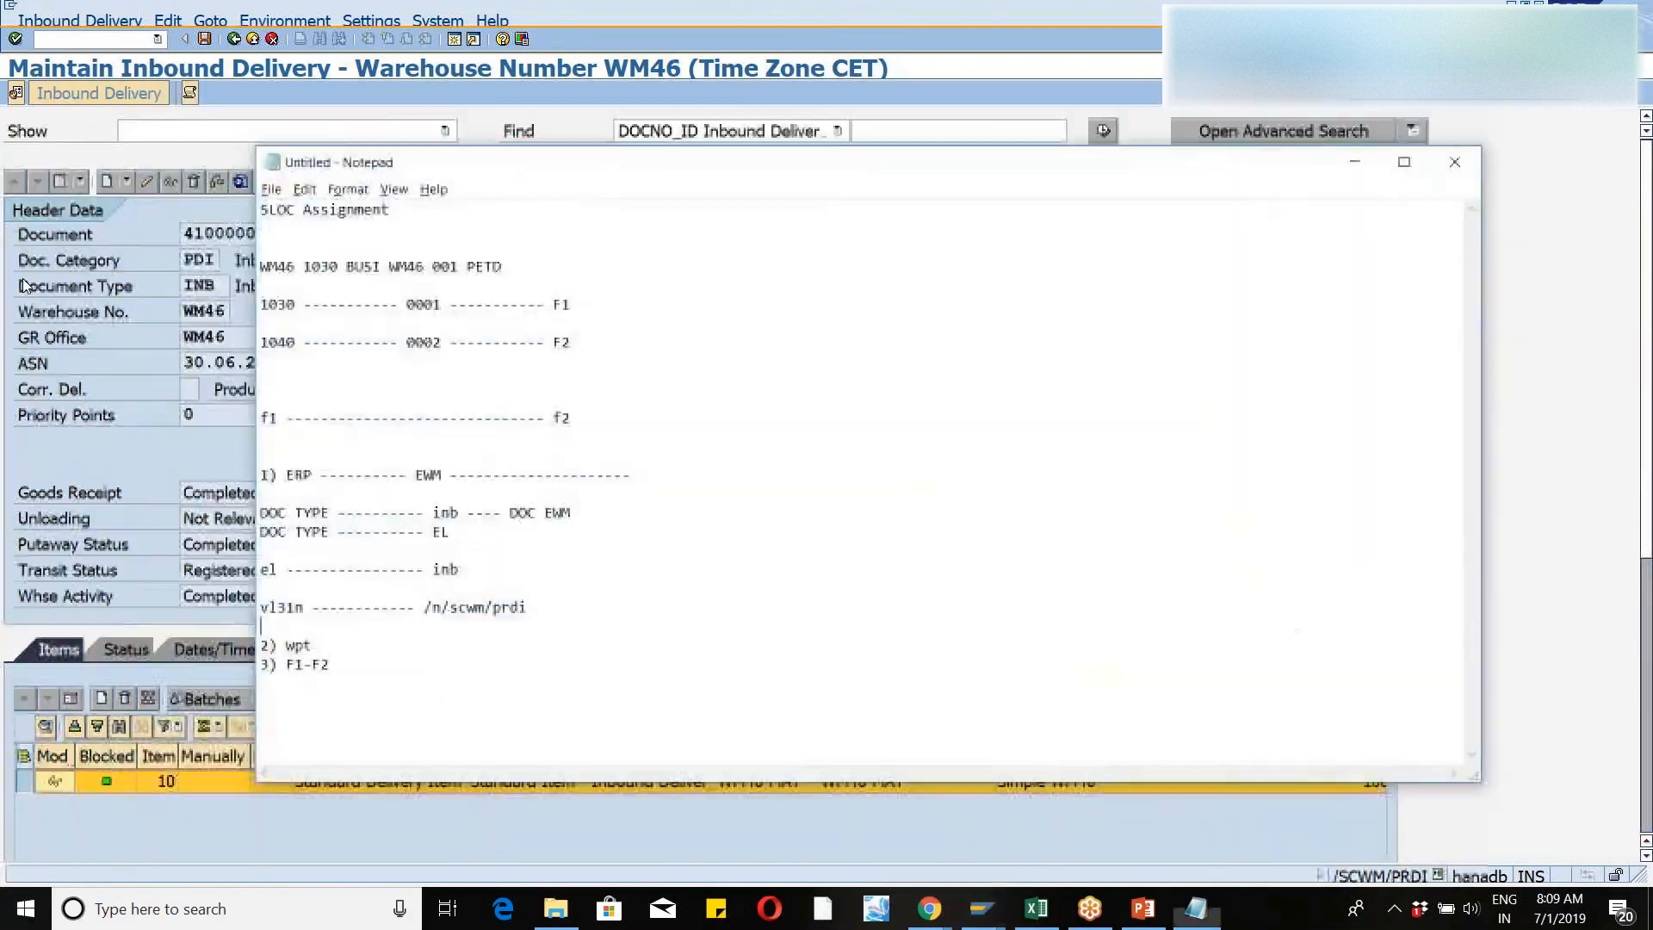
pyautogui.click(325, 625)
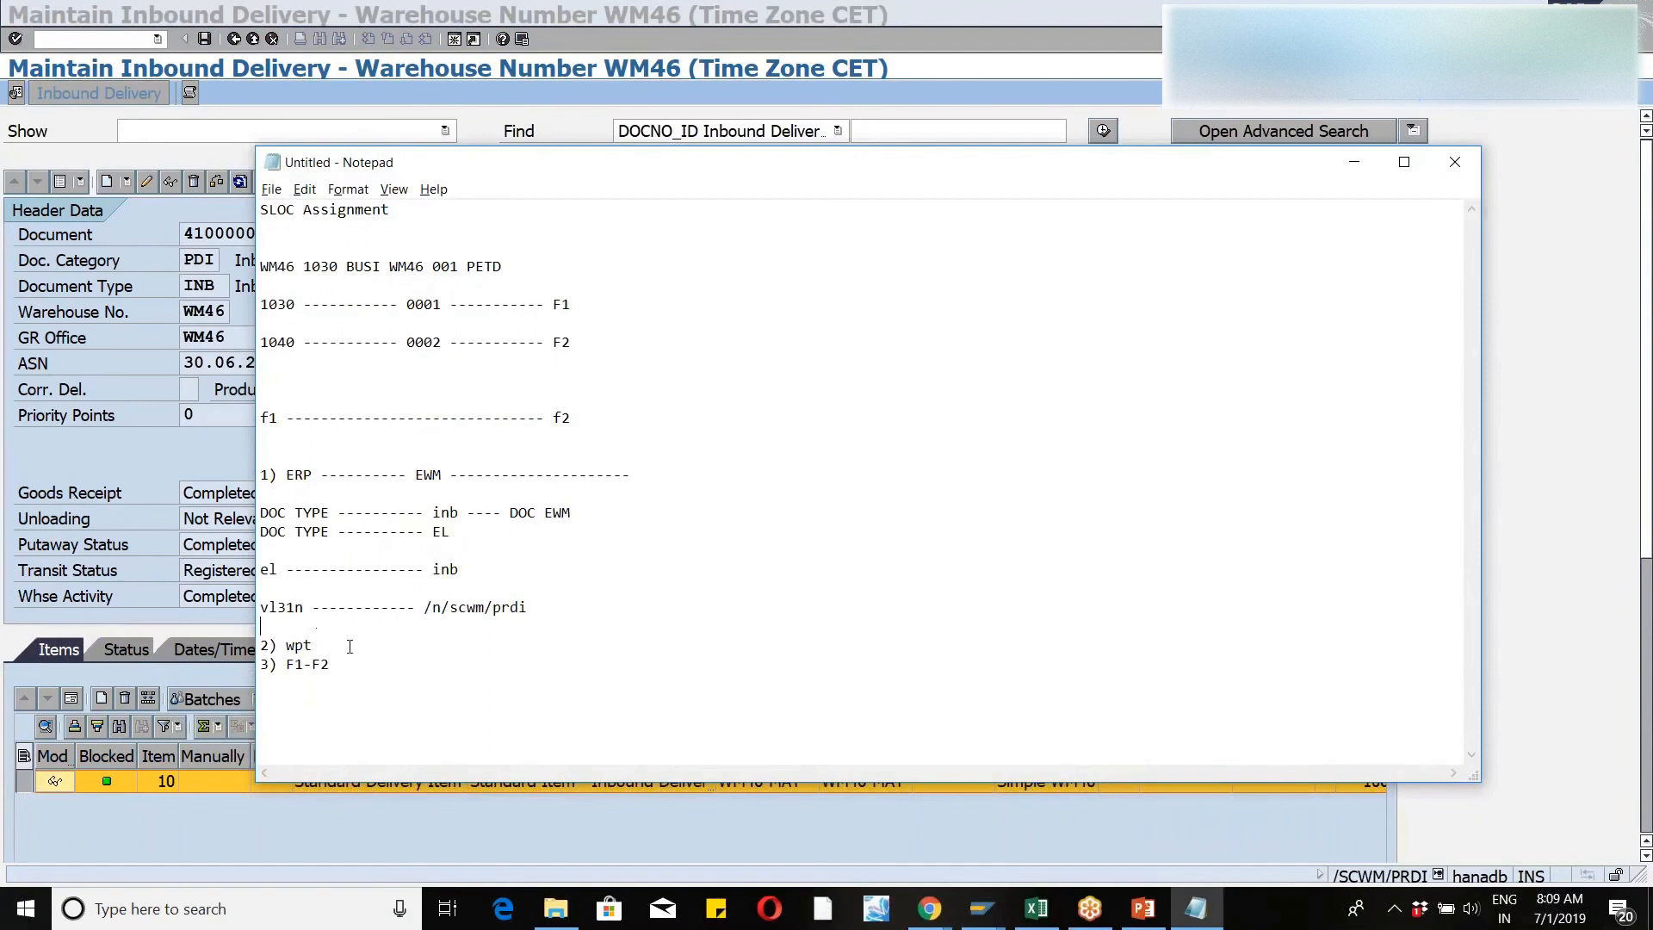
pyautogui.write('- Warehouse process type')
pyautogui.press('Return')
pyautogui.press('Return')
pyautogui.press('Return')
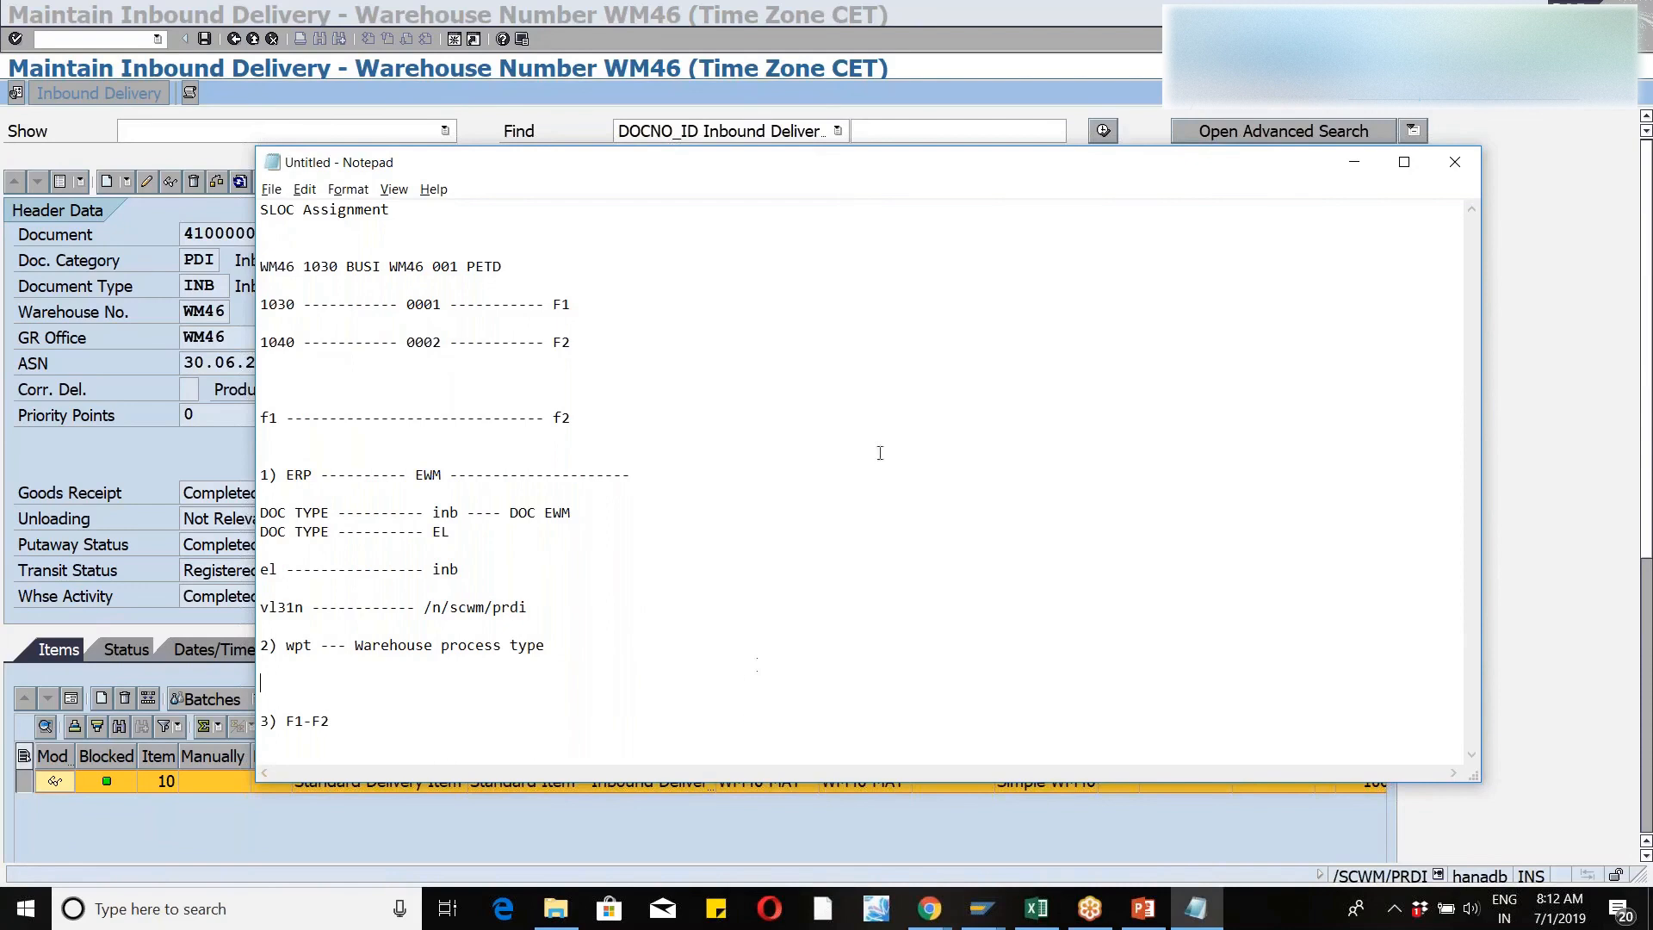
# - Examine the warehouse process type and stock type in the movement data of delivery item 10, and return to the Notepad notes
pyautogui.click(1354, 162)
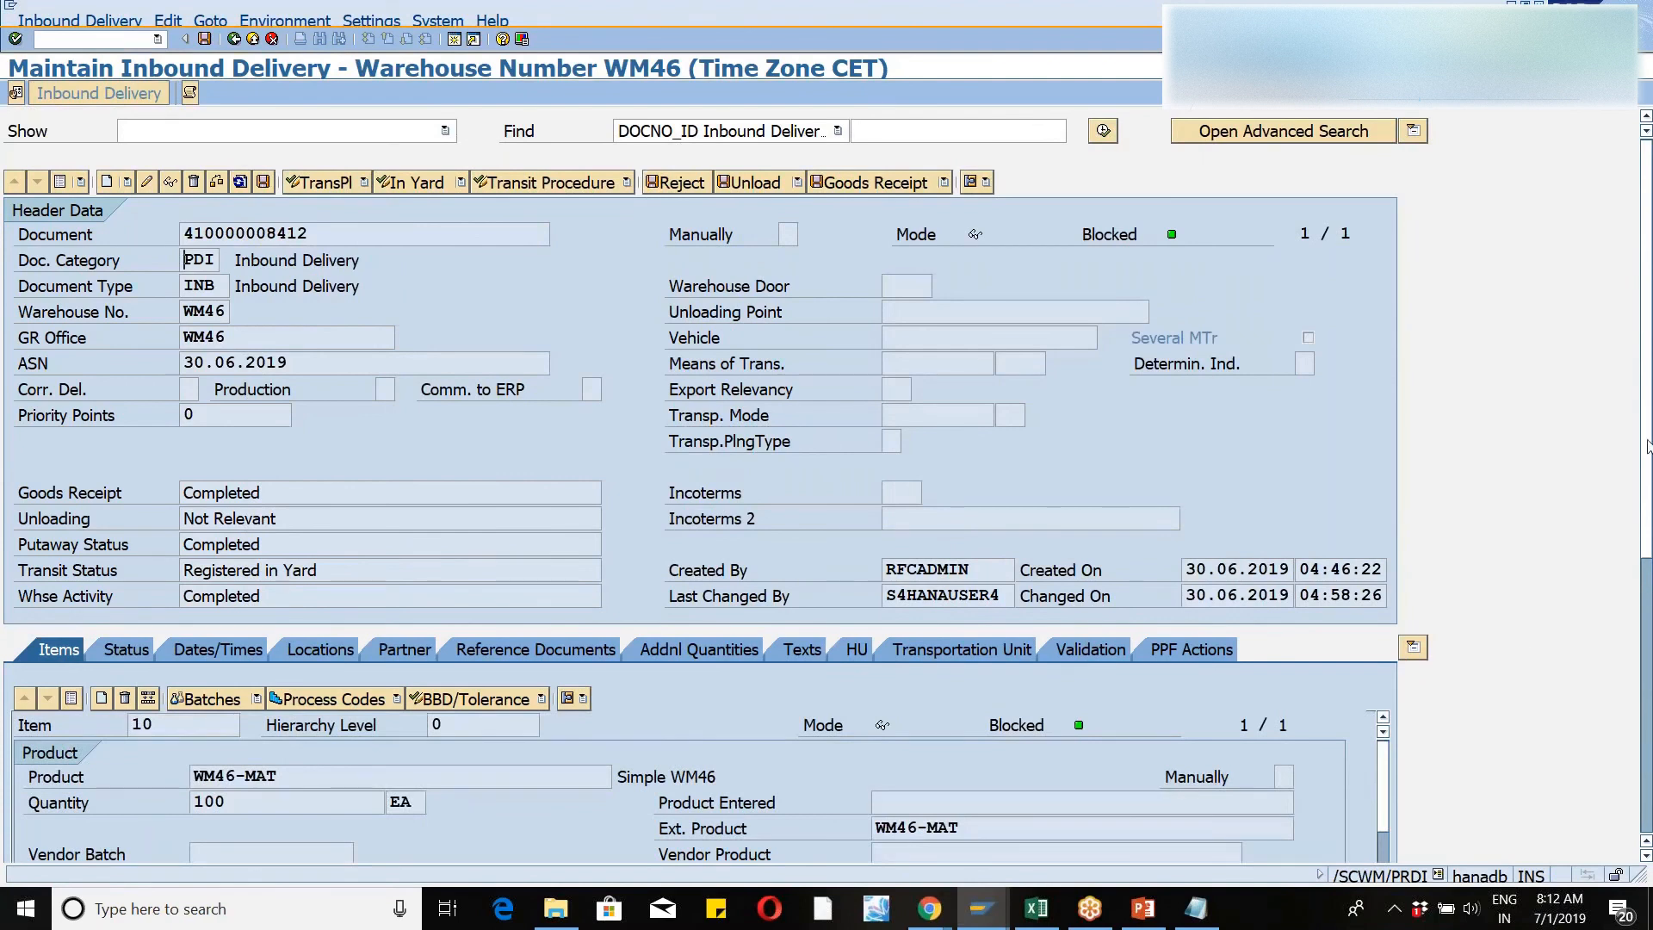
pyautogui.moveTo(1647, 469); pyautogui.dragTo(1646, 647)
pyautogui.moveTo(1388, 444); pyautogui.dragTo(1388, 483)
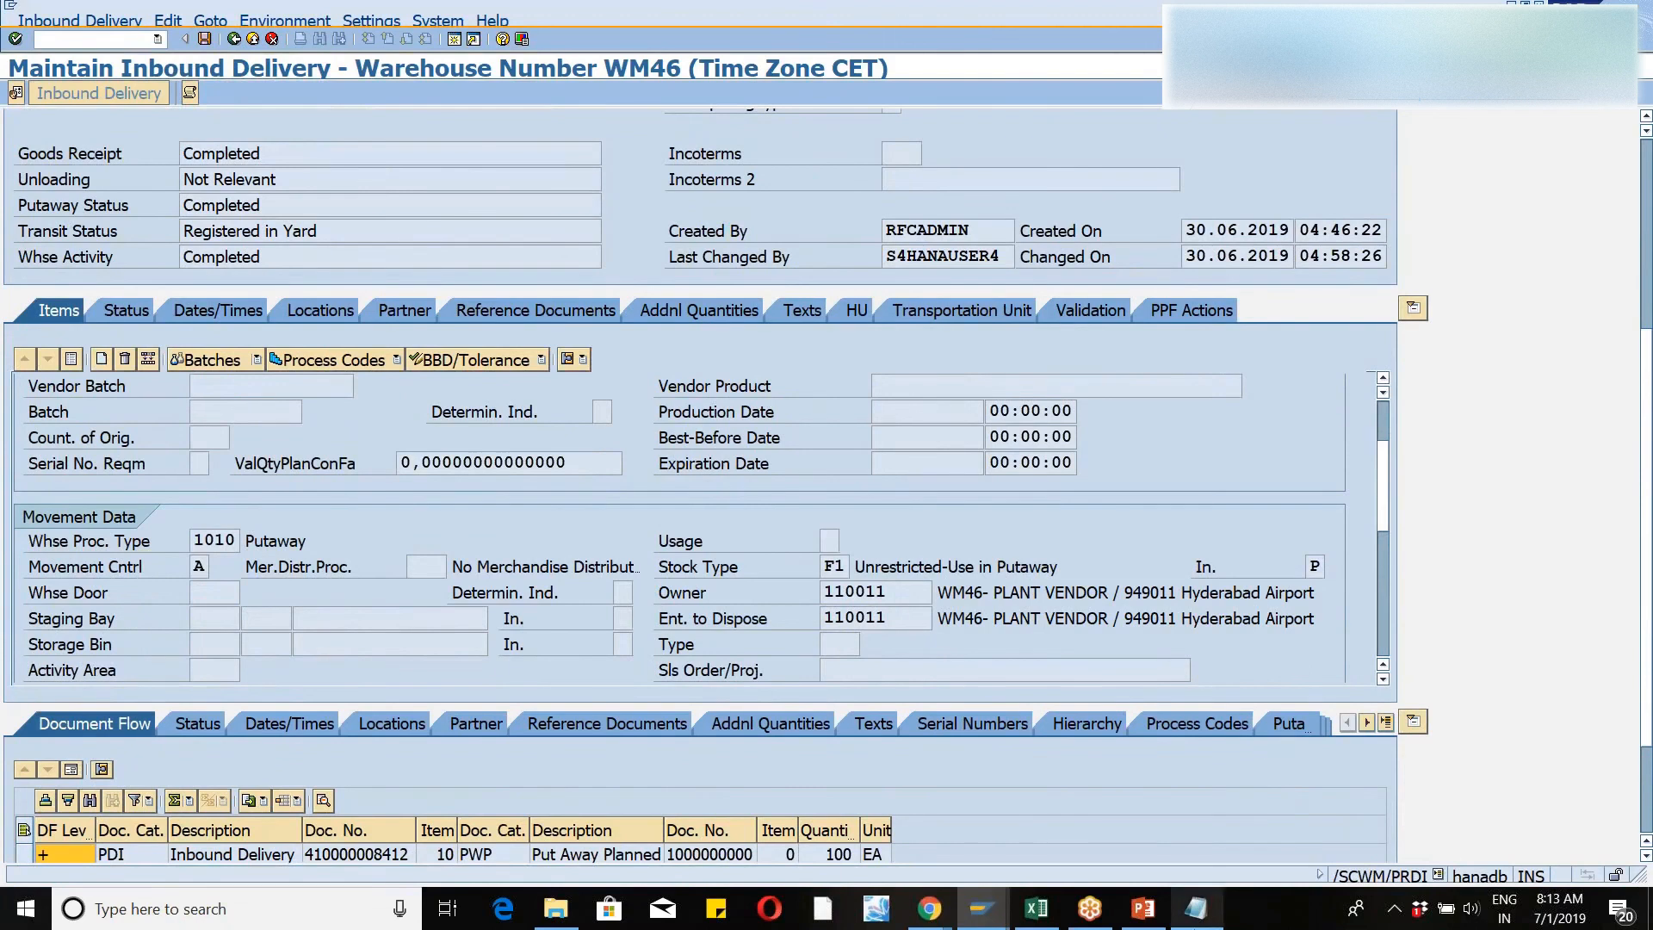
pyautogui.click(1195, 908)
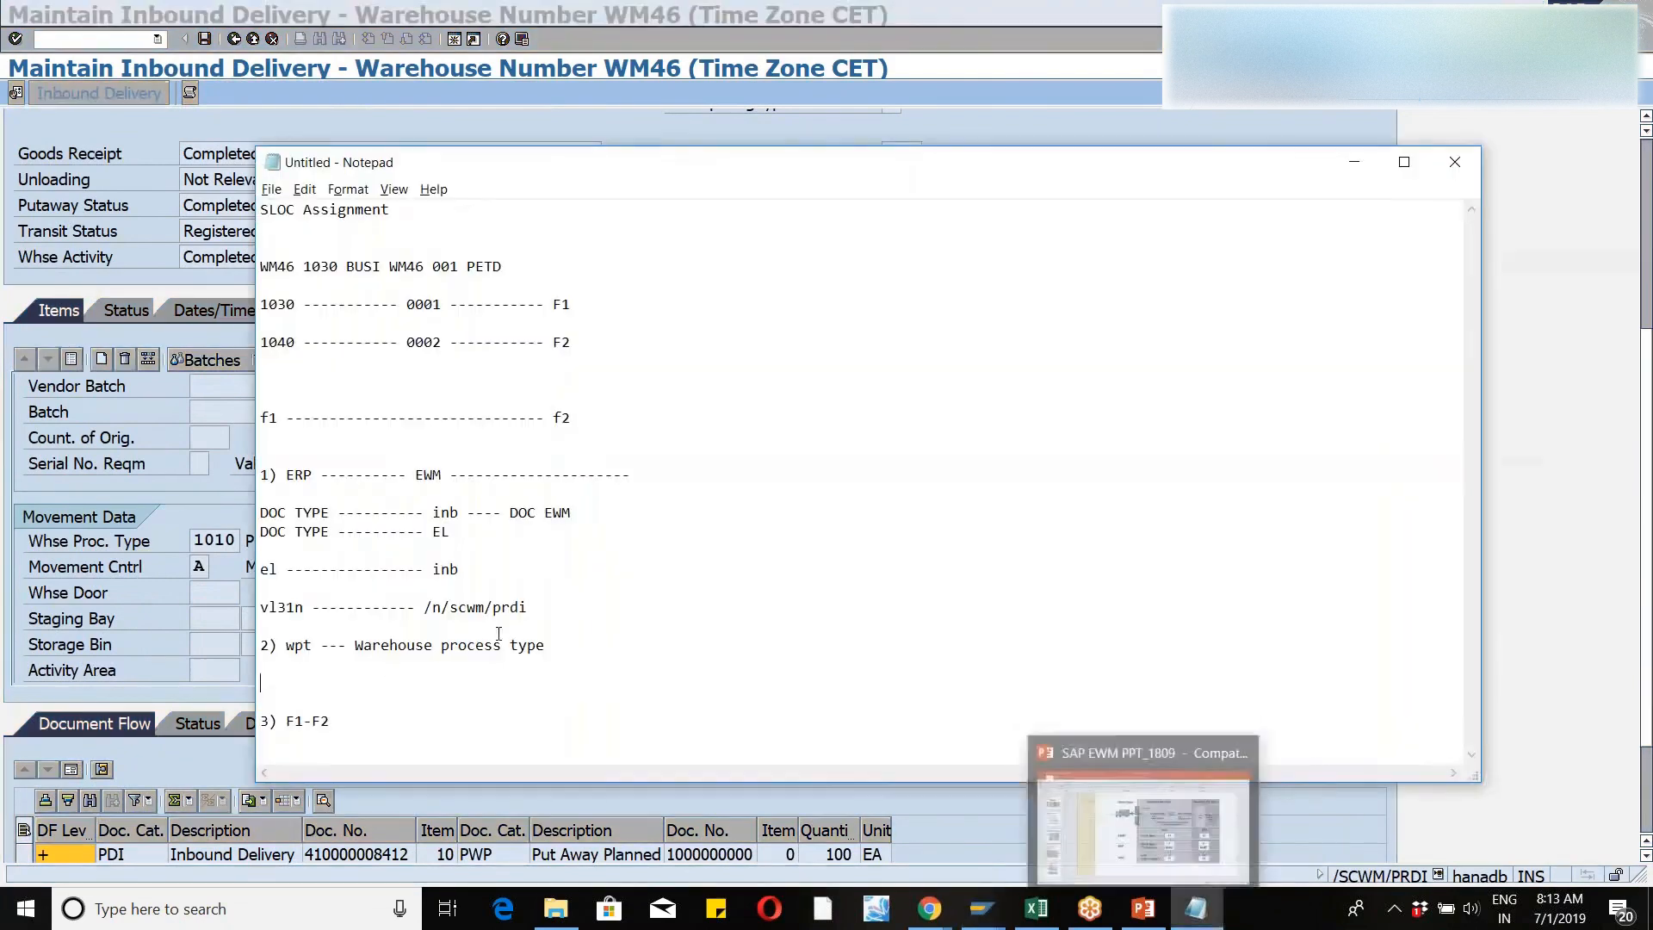
# - Add the line "WPT ---- 1010 , 1011 , 2010" below item 2) in the Notepad notes
pyautogui.click(283, 693)
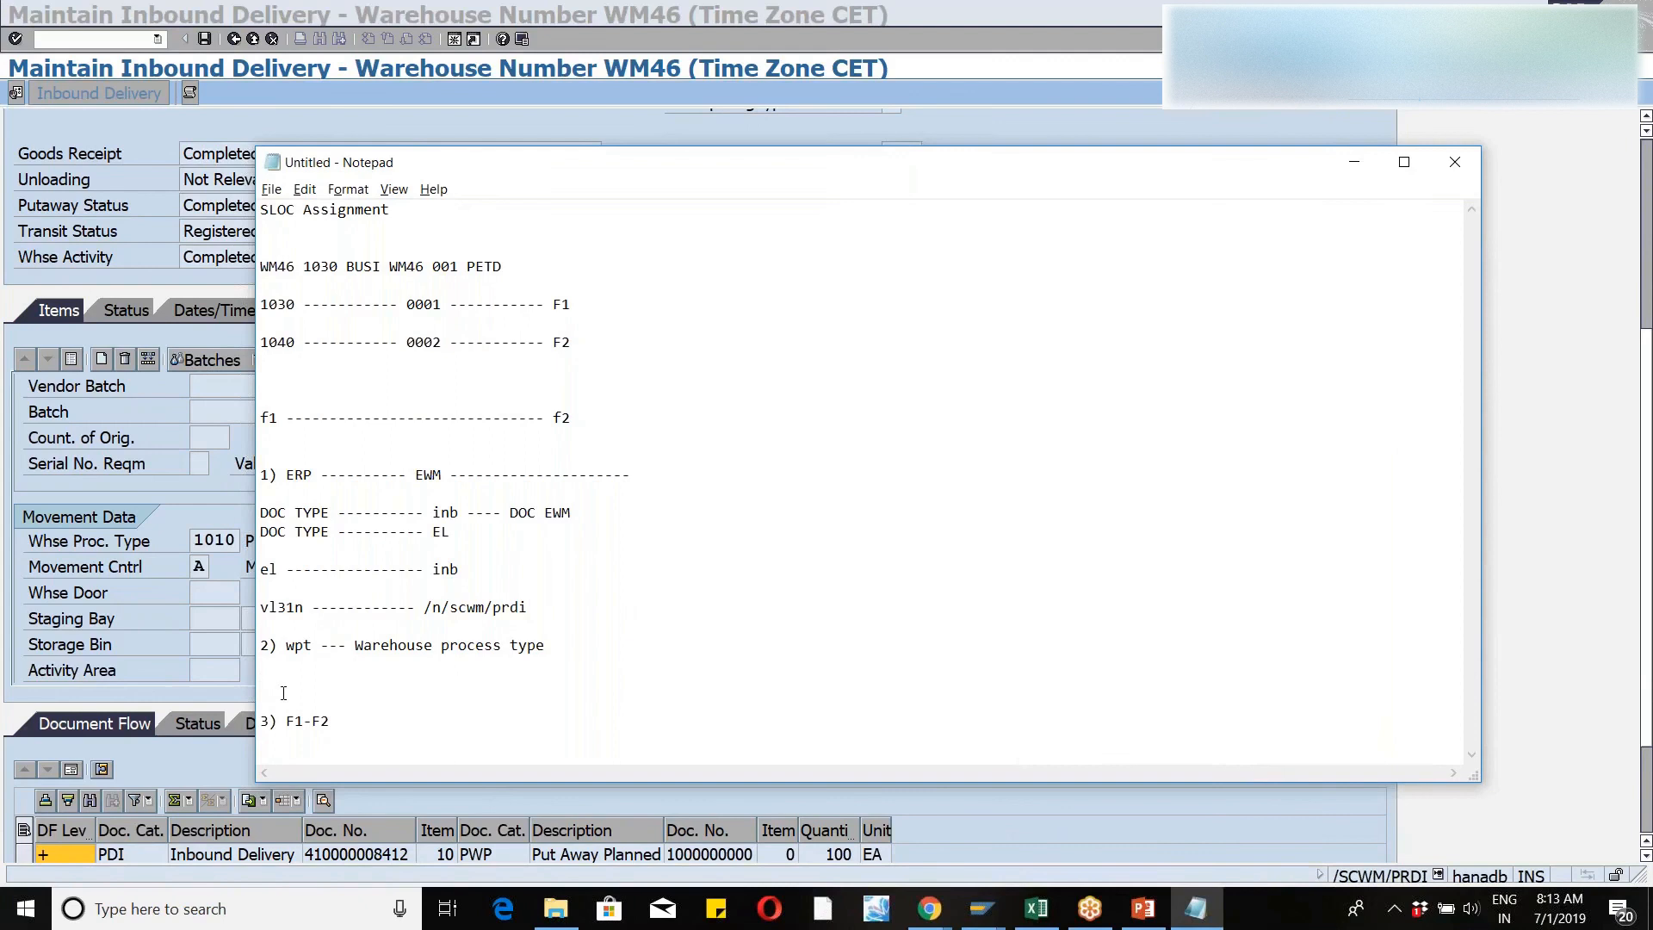
pyautogui.write('WPT ---- 1010 , 1011 , 2010')
pyautogui.hotkey('alt', 'Tab')
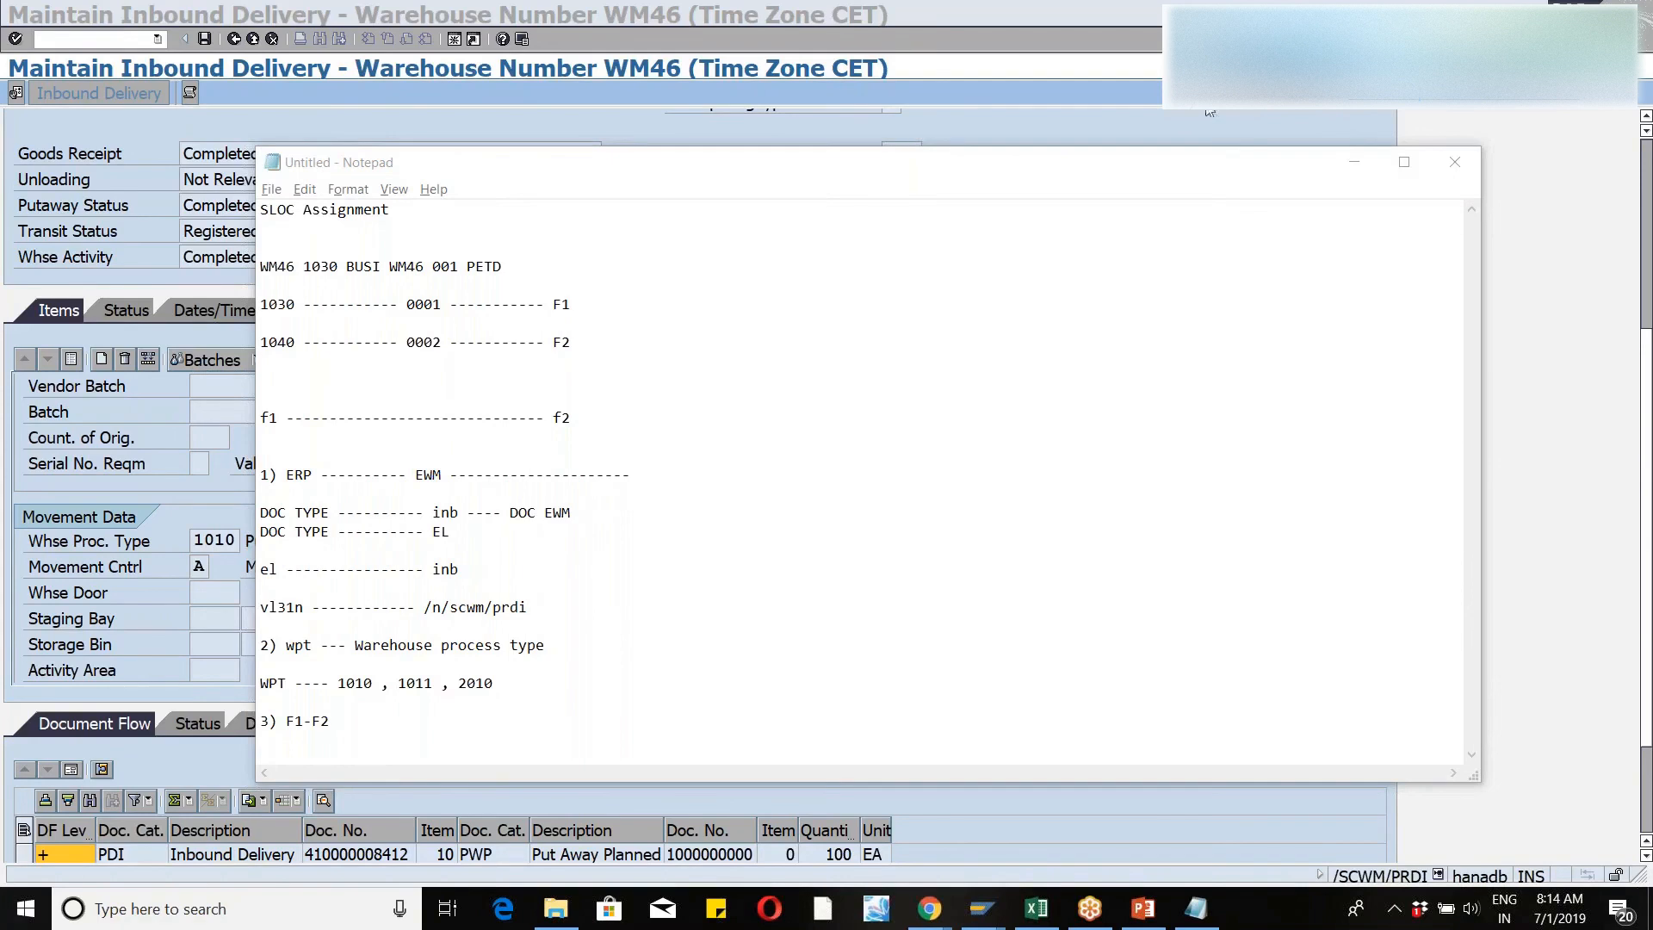
# - Insert a long run of blank lines between the WPT line and item 3) F1-F2 in the notes
pyautogui.click(362, 730)
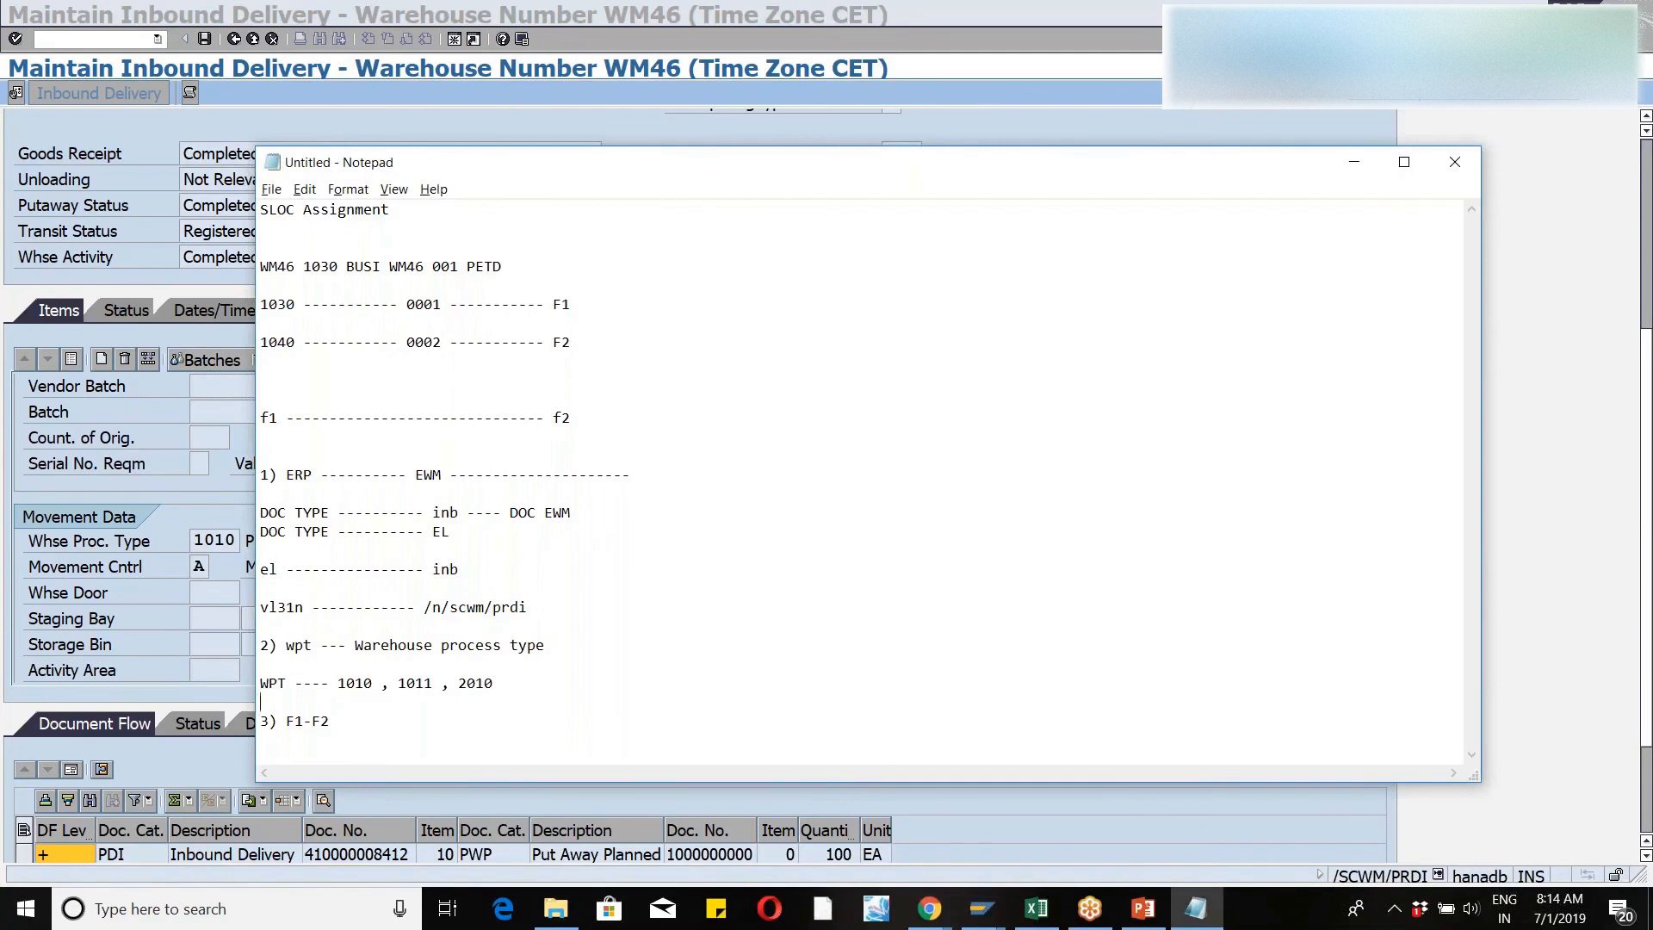
pyautogui.press('Return')
pyautogui.press('Return')
pyautogui.press('Return')
pyautogui.press('Return')
pyautogui.press('Return')
pyautogui.press('Return')
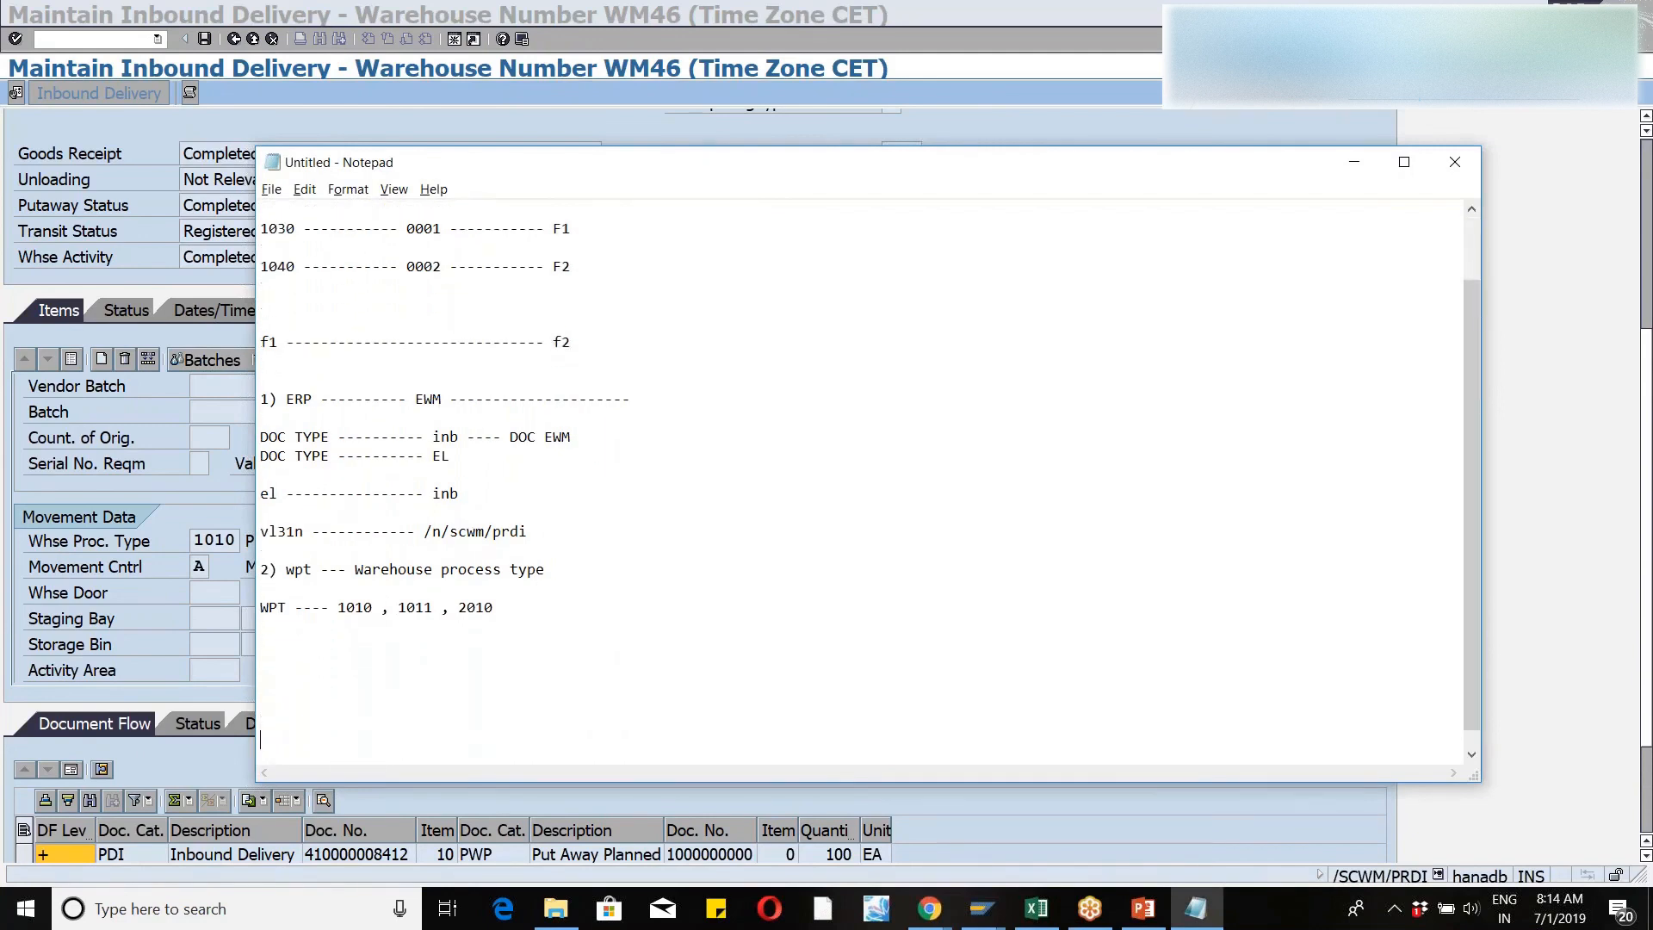
pyautogui.press('Return')
pyautogui.press('Return')
pyautogui.press('Return')
pyautogui.press('Return')
pyautogui.press('Return')
pyautogui.press('Return')
pyautogui.press('Return')
pyautogui.press('Return')
pyautogui.press('Return')
pyautogui.press('Return')
pyautogui.press('Return')
pyautogui.press('Return')
pyautogui.press('Return')
pyautogui.press('Return')
pyautogui.press('Return')
pyautogui.press('Return')
pyautogui.press('Return')
pyautogui.press('Return')
pyautogui.press('Return')
pyautogui.press('Return')
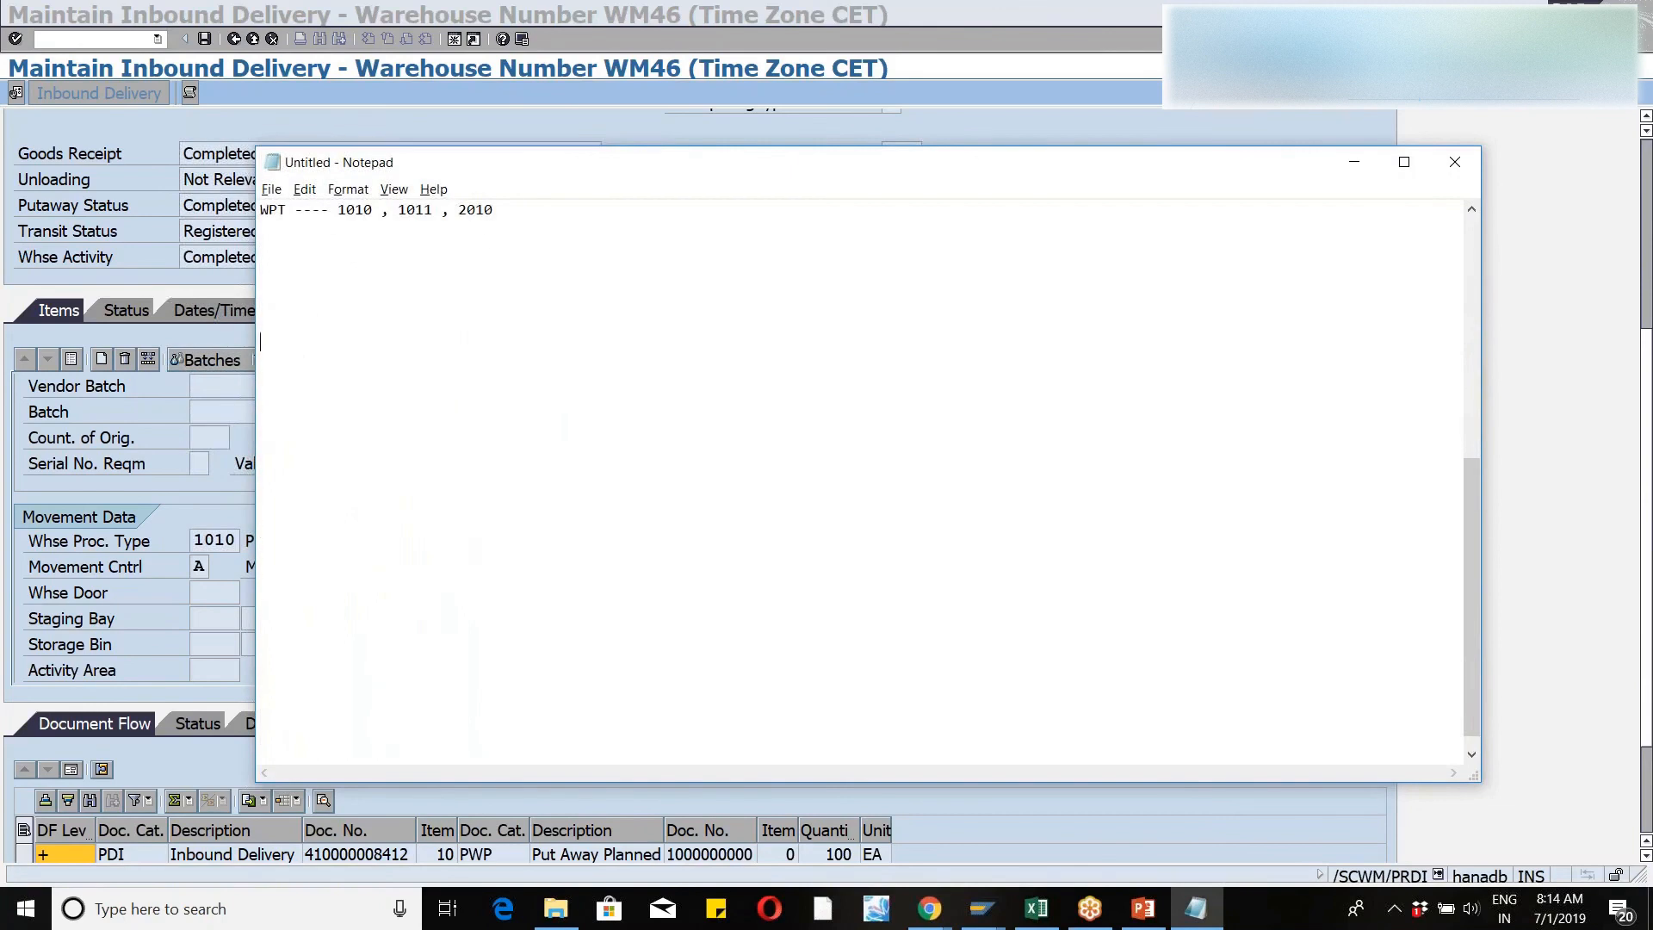
# - Below the WPT line, note "vl31n ----- EWM" and, after a blank line, the quoted message "no storage bins found "
pyautogui.press('Up')
pyautogui.press('Up')
pyautogui.press('Up')
pyautogui.press('Down')
pyautogui.write('vl31n ----- EWM')
pyautogui.press('Return')
pyautogui.press('Return')
pyautogui.write('"n')
pyautogui.press('BackSpace')
pyautogui.write('no storage bins ')
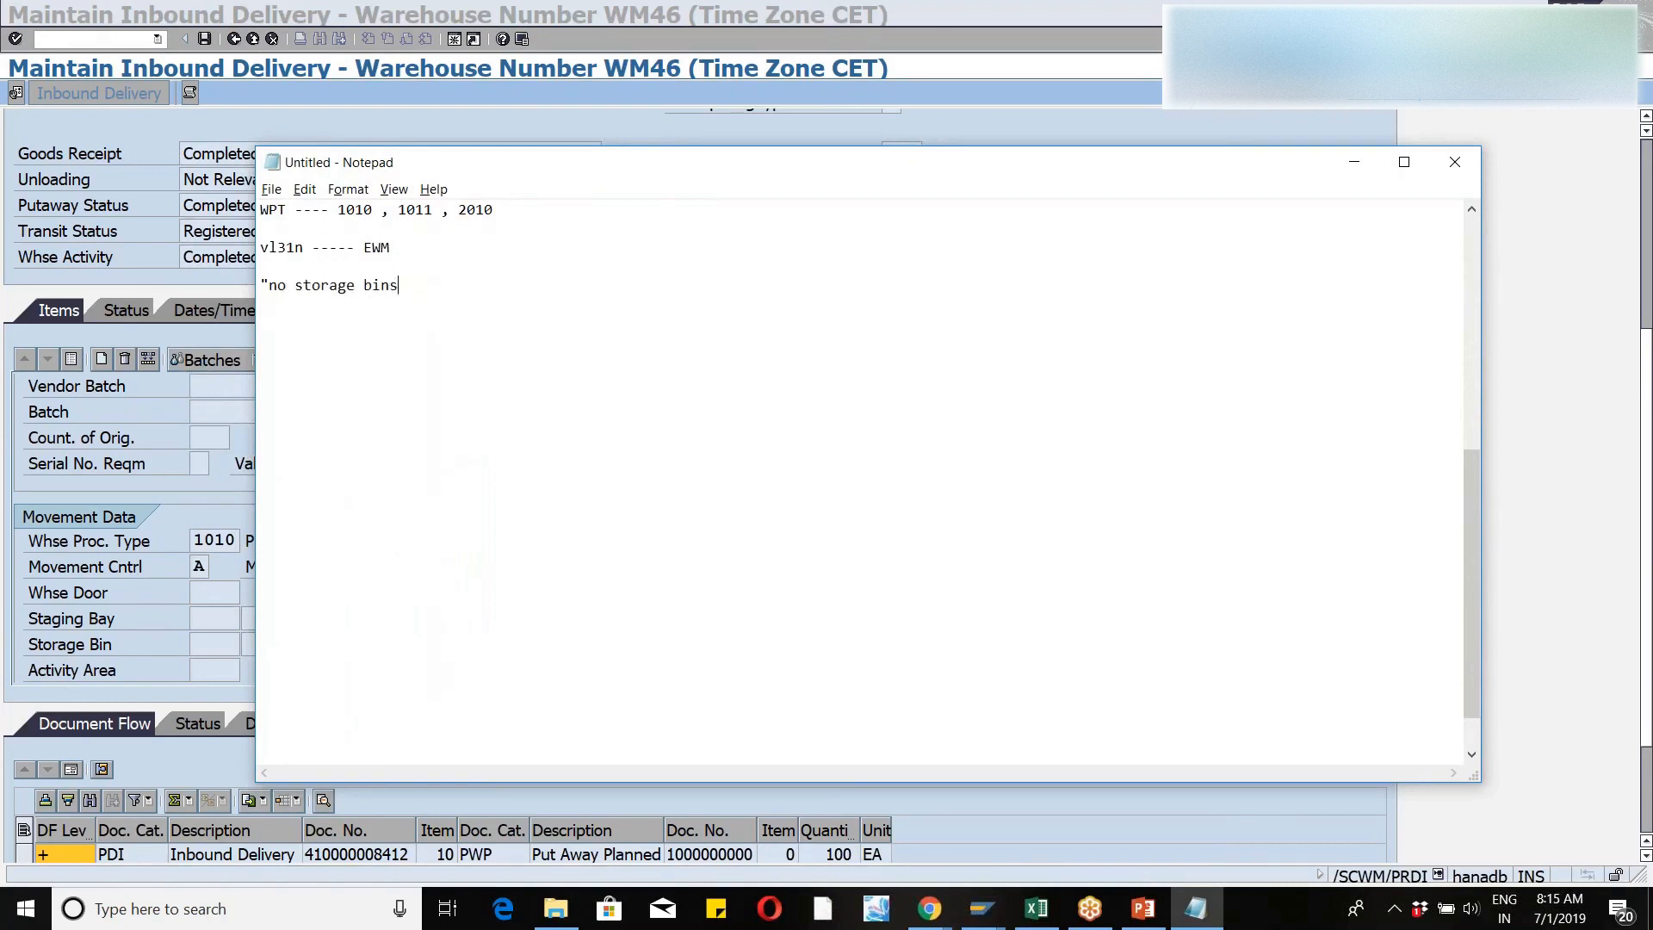
pyautogui.write('found "')
# - Add the note "/n/scwm/ls01 ------- GRZONE" below the storage bin message, leaving a blank line between them
pyautogui.press('Return')
pyautogui.press('Return')
pyautogui.write('/n/scwm/ls01 ------- GR')
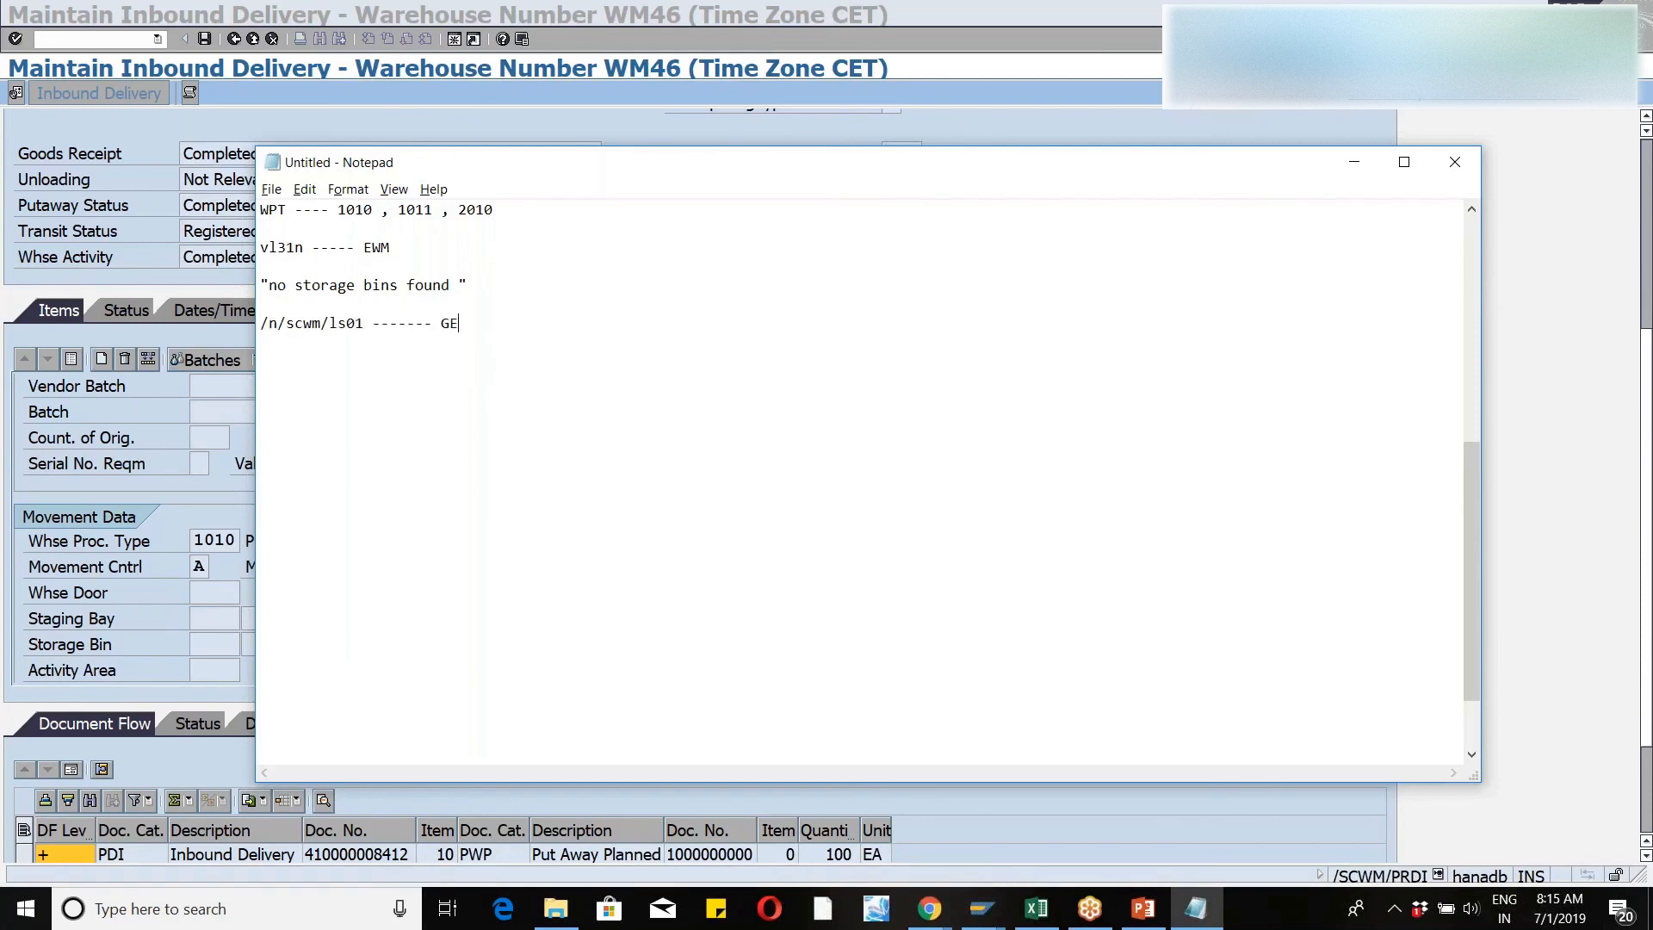
pyautogui.write('ZONE')
# - Add the note "wm46 ----- inb ------ 1010 ---- 9010,GRZONE" two blank lines below the /n/scwm/ls01 line
pyautogui.press('Return')
pyautogui.press('Return')
pyautogui.press('Return')
pyautogui.write('wm46 ----- in')
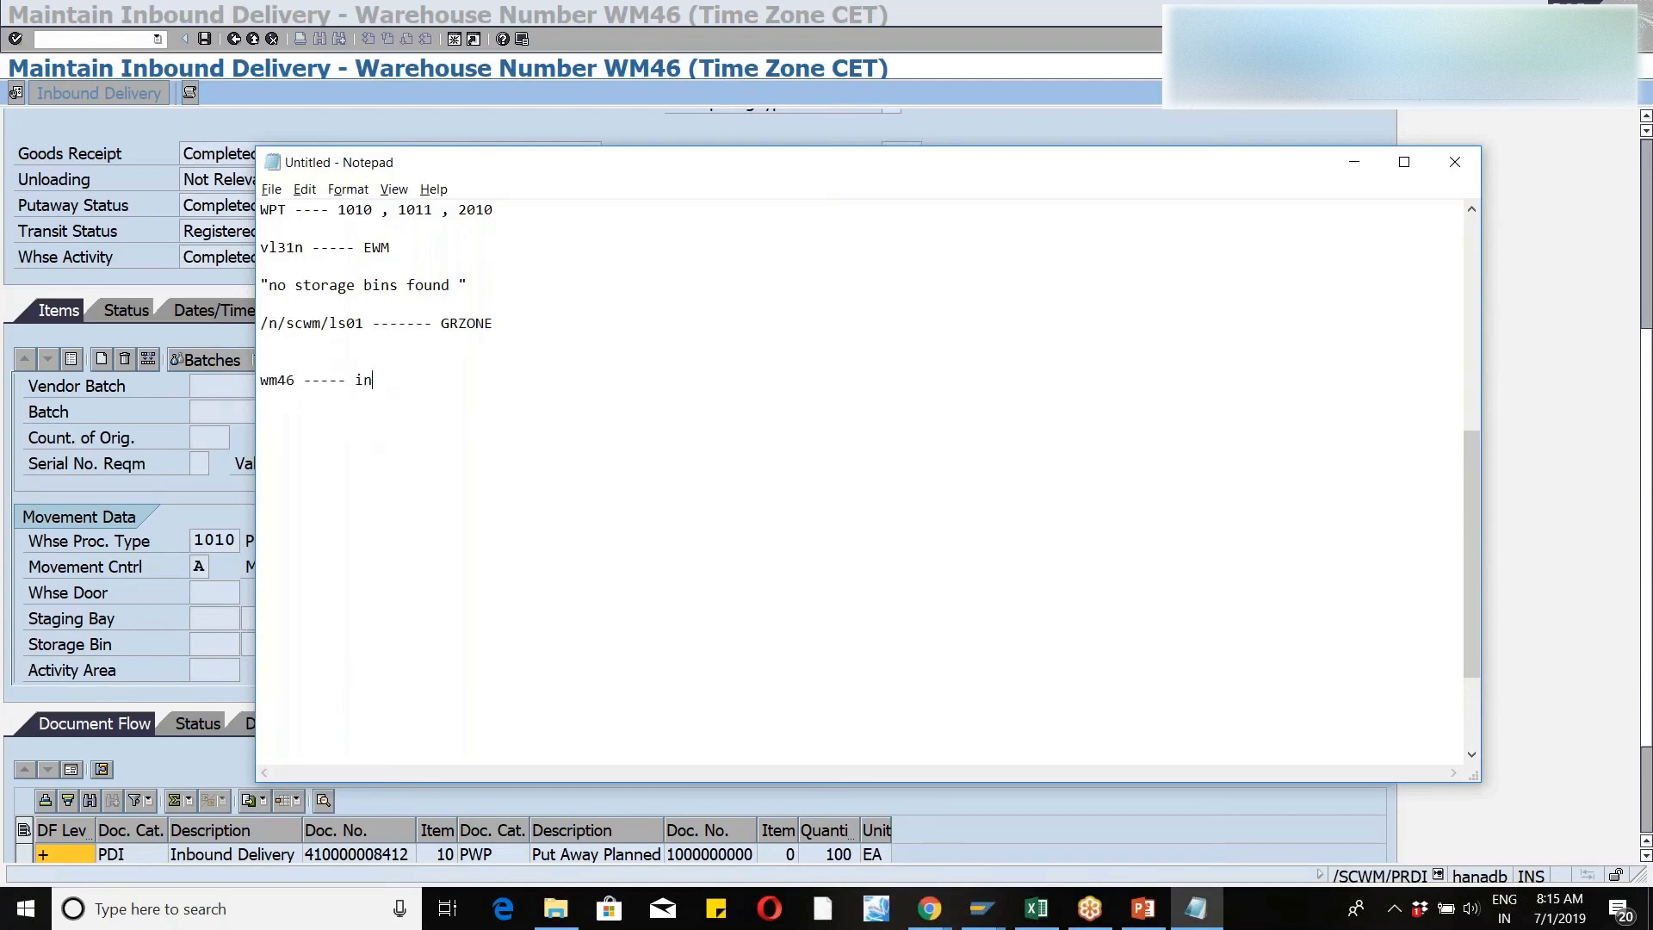
pyautogui.write('b ------ 1010')
pyautogui.click(513, 376)
pyautogui.write('---- 9010,GRZONE')
# - Switch to the SAP inbound delivery session and open the SAP Reference IMG with transaction /nspro
pyautogui.hotkey('alt', 'Tab')
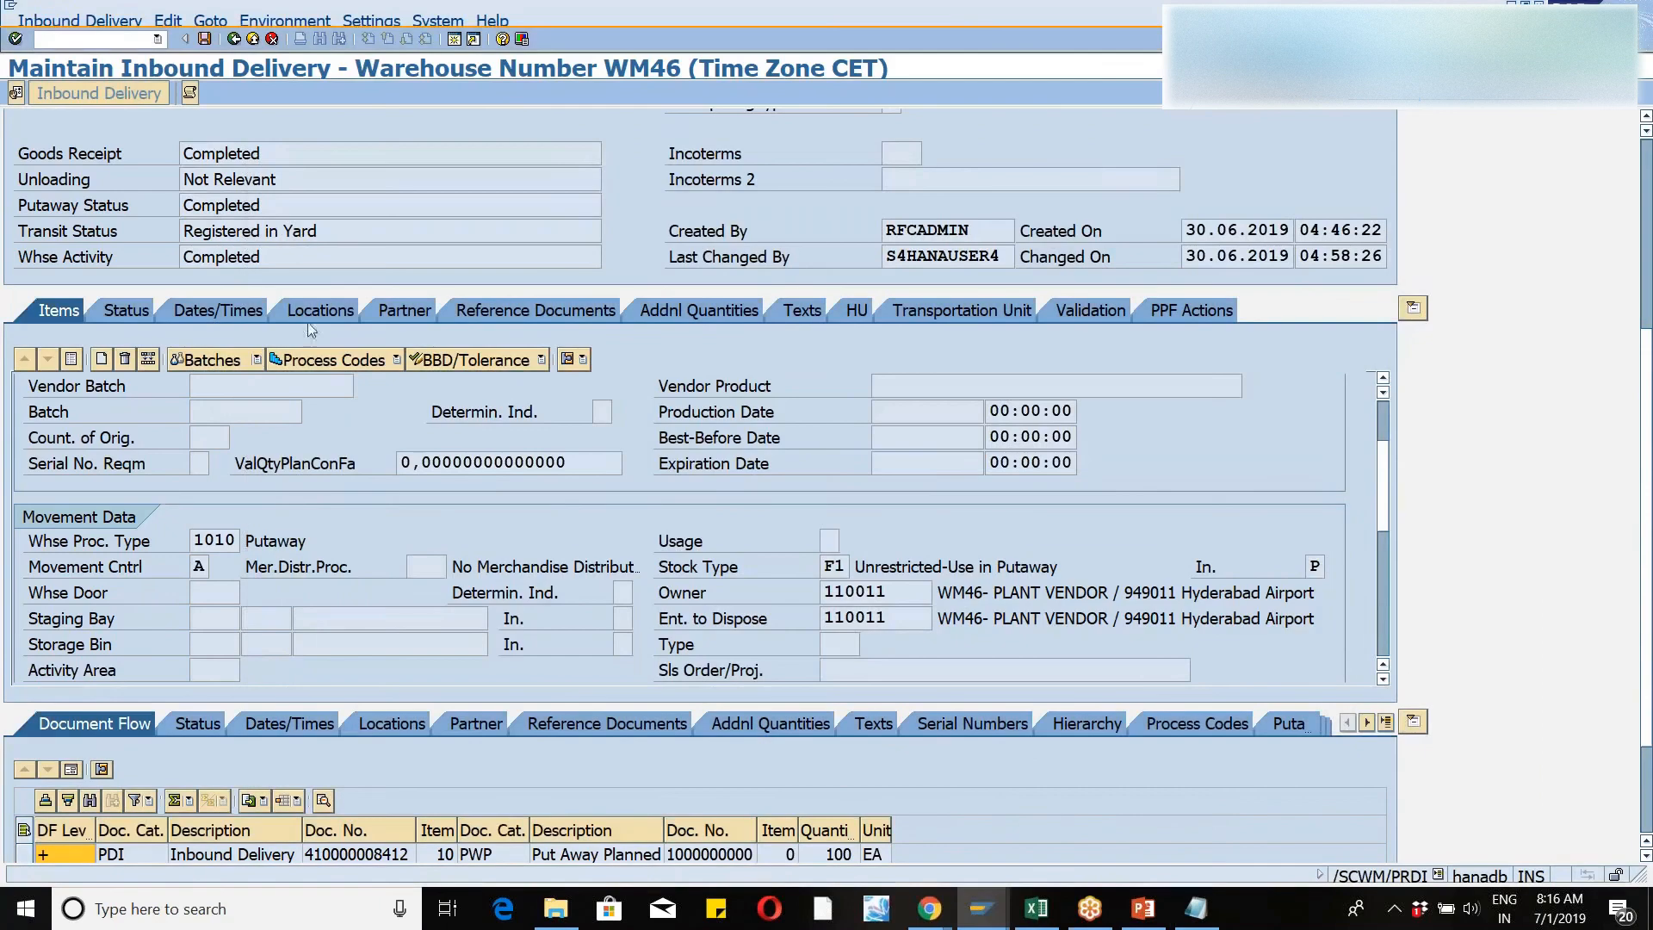
pyautogui.click(83, 40)
pyautogui.write('/nspro')
pyautogui.press('Return')
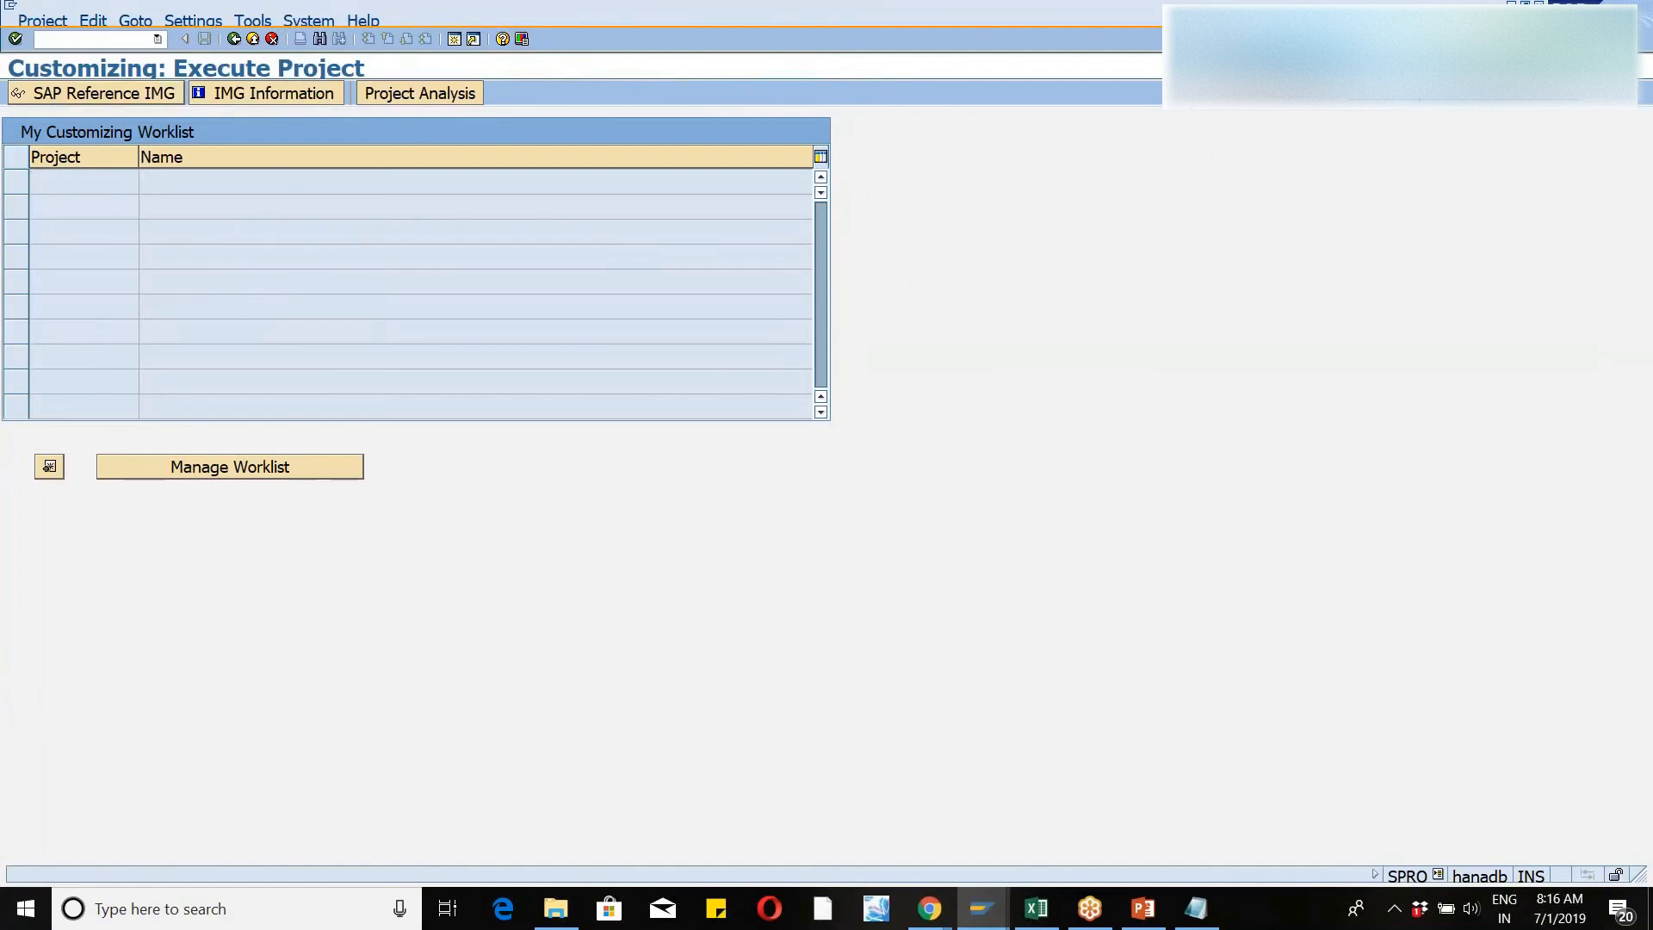
pyautogui.click(104, 93)
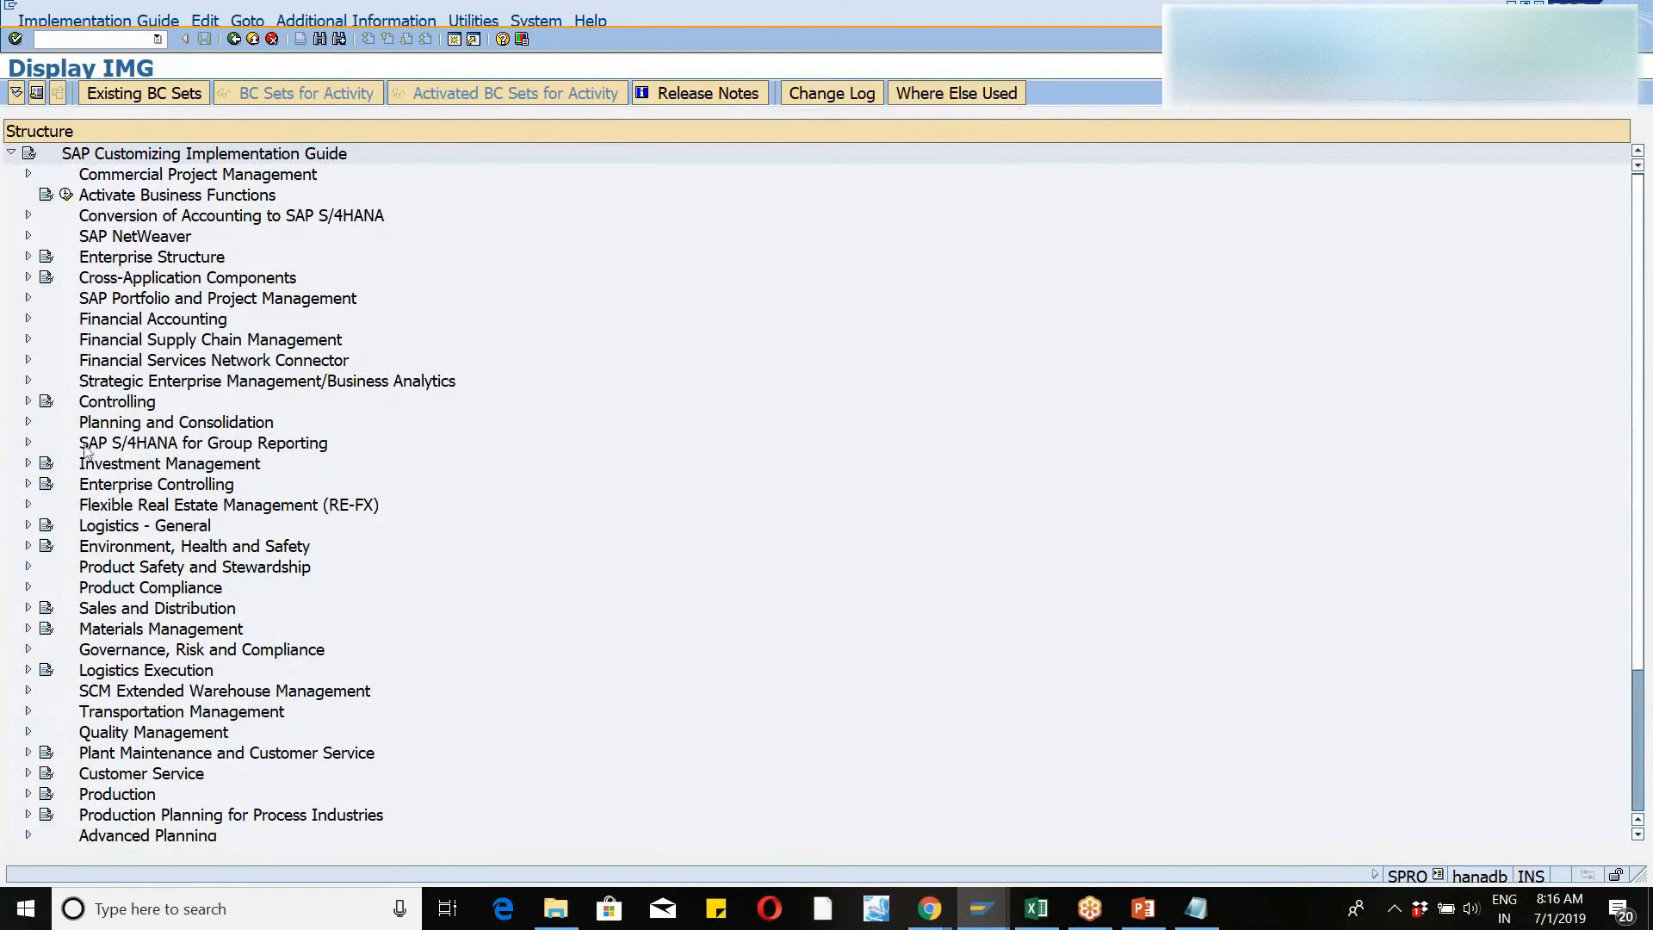
# - Open Define Warehouse Process Type in the IMG under SCM Extended Warehouse Management, Extended Warehouse Management, Cross-Process Settings, Warehouse Task
pyautogui.click(28, 691)
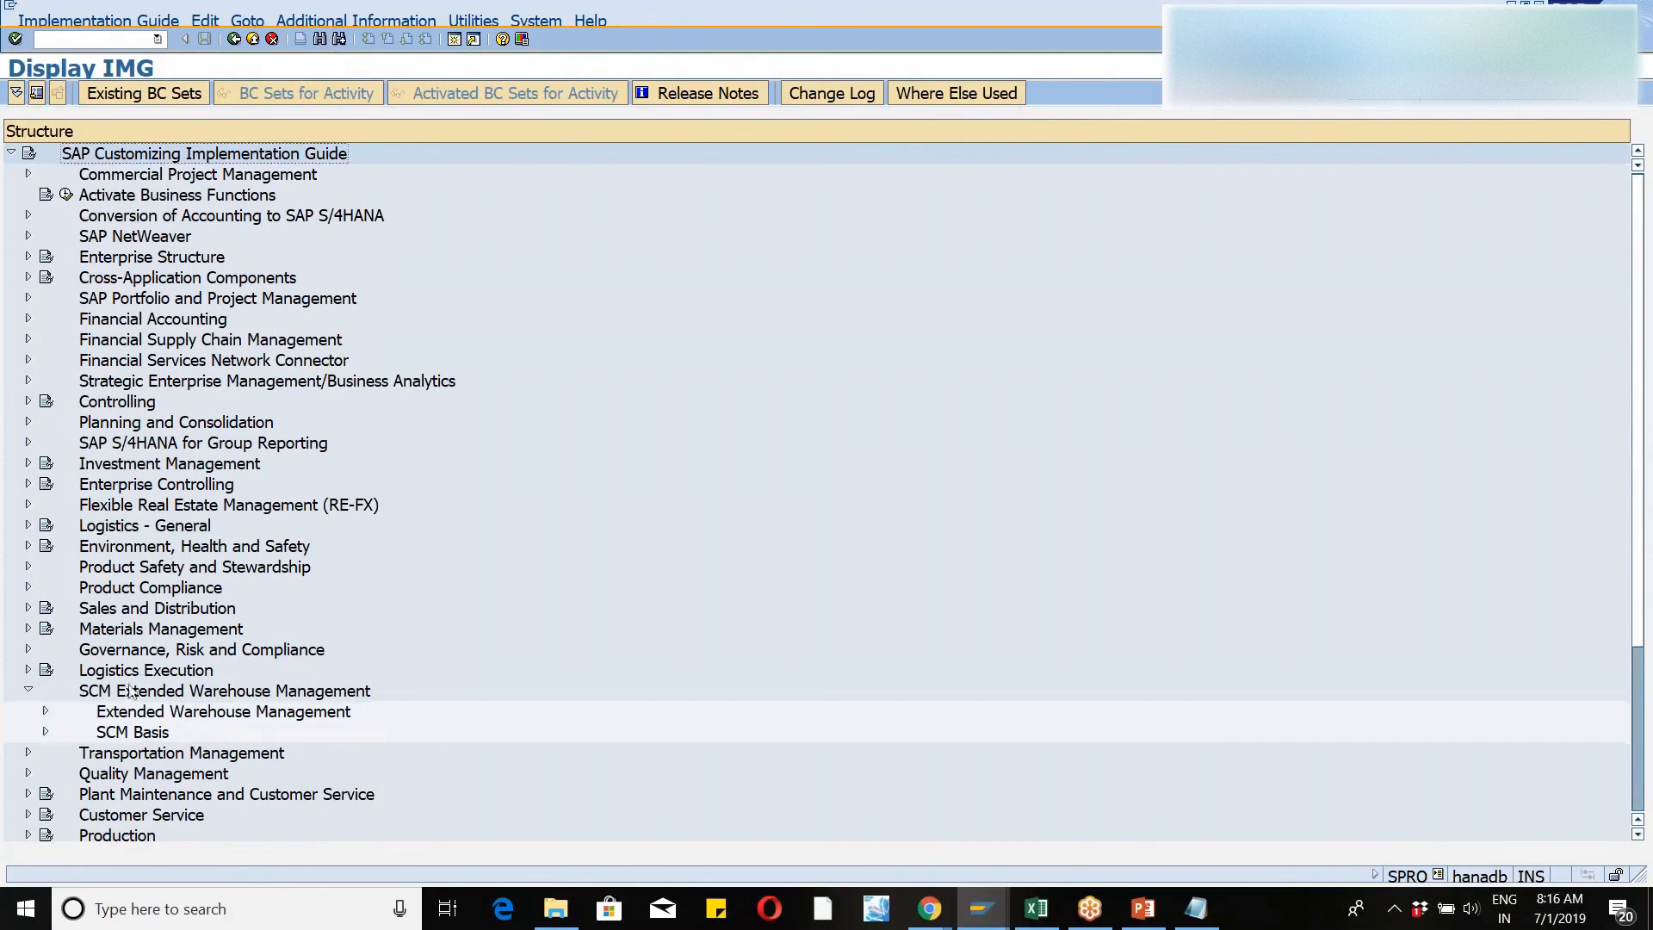
pyautogui.click(45, 713)
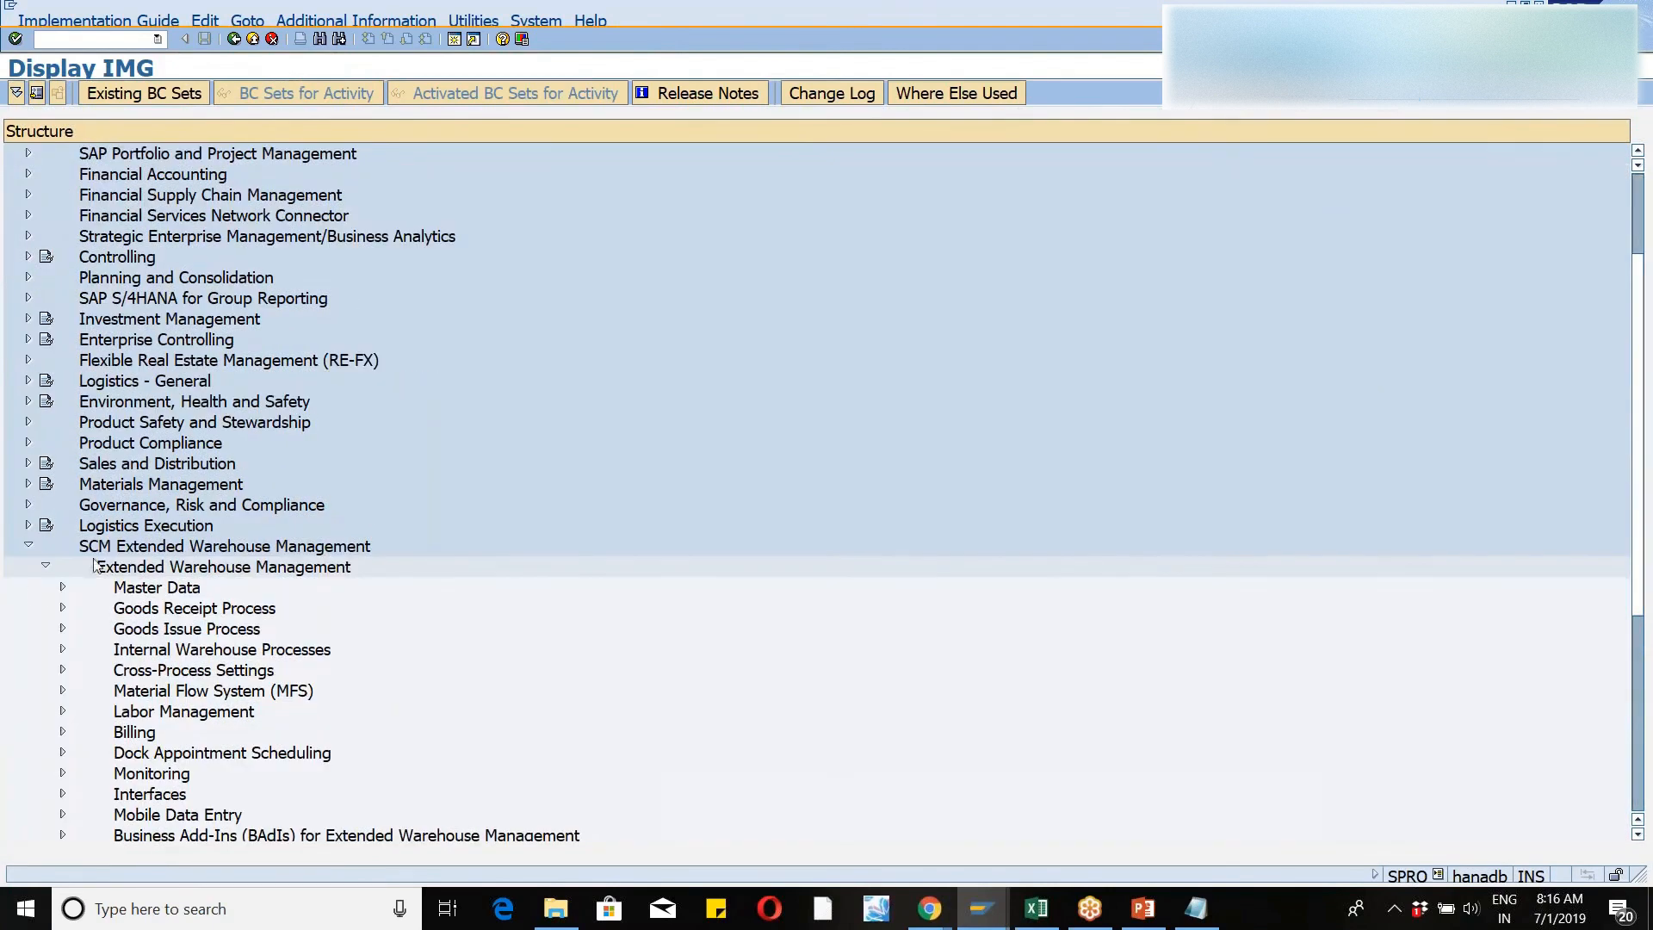
pyautogui.click(63, 588)
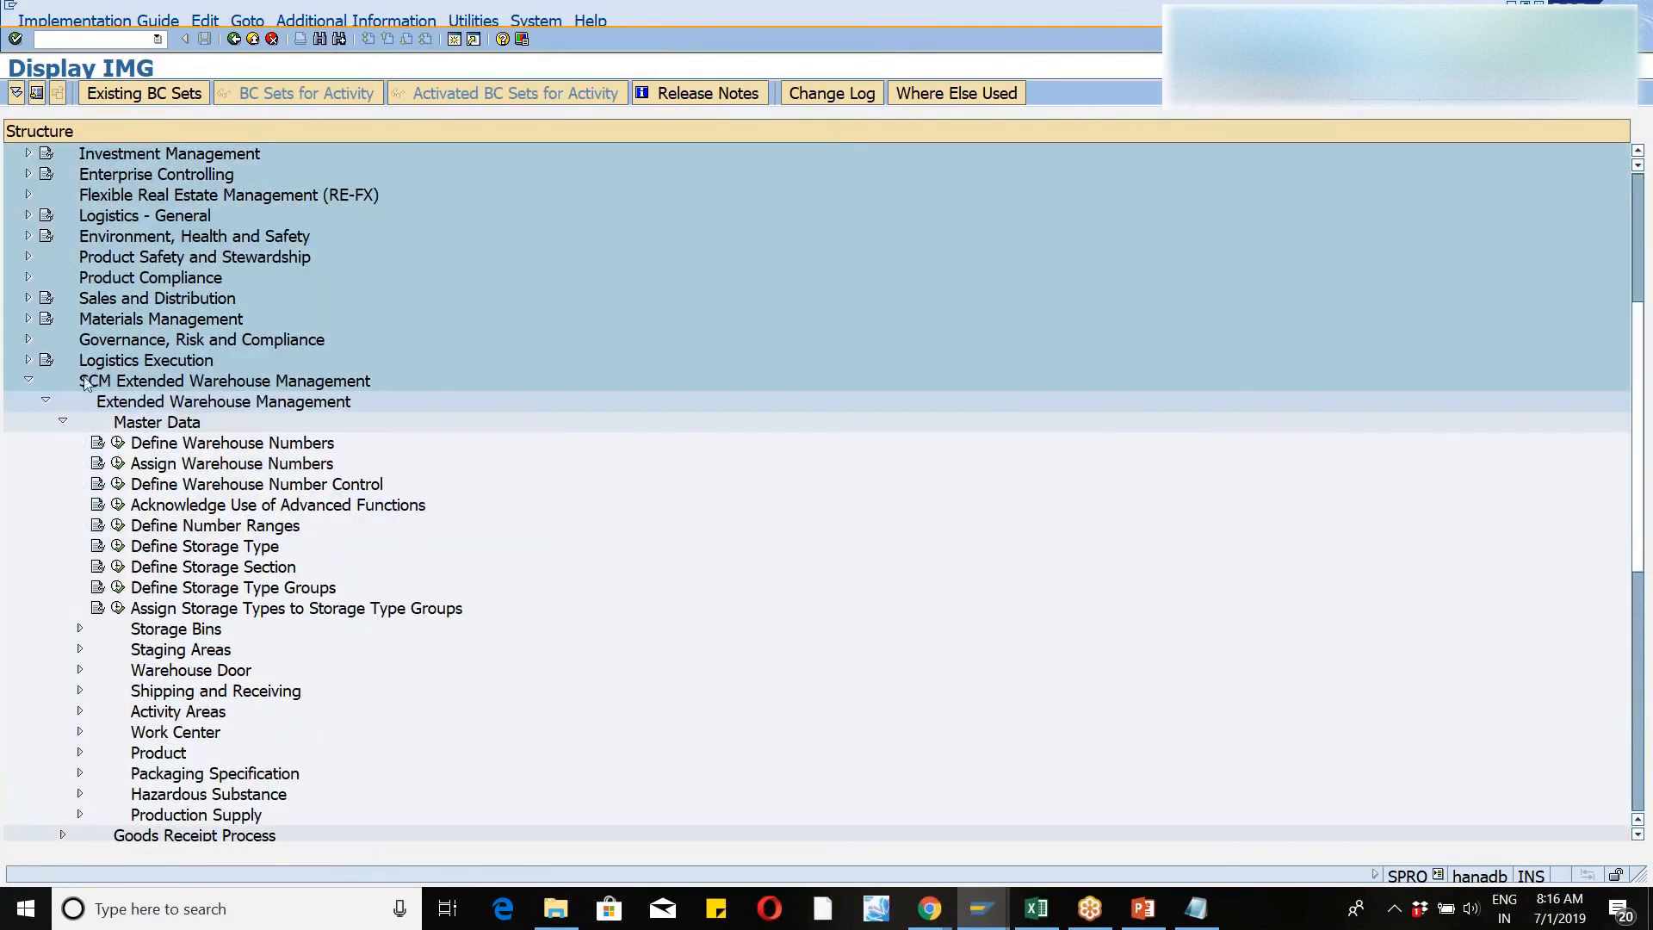
pyautogui.click(64, 422)
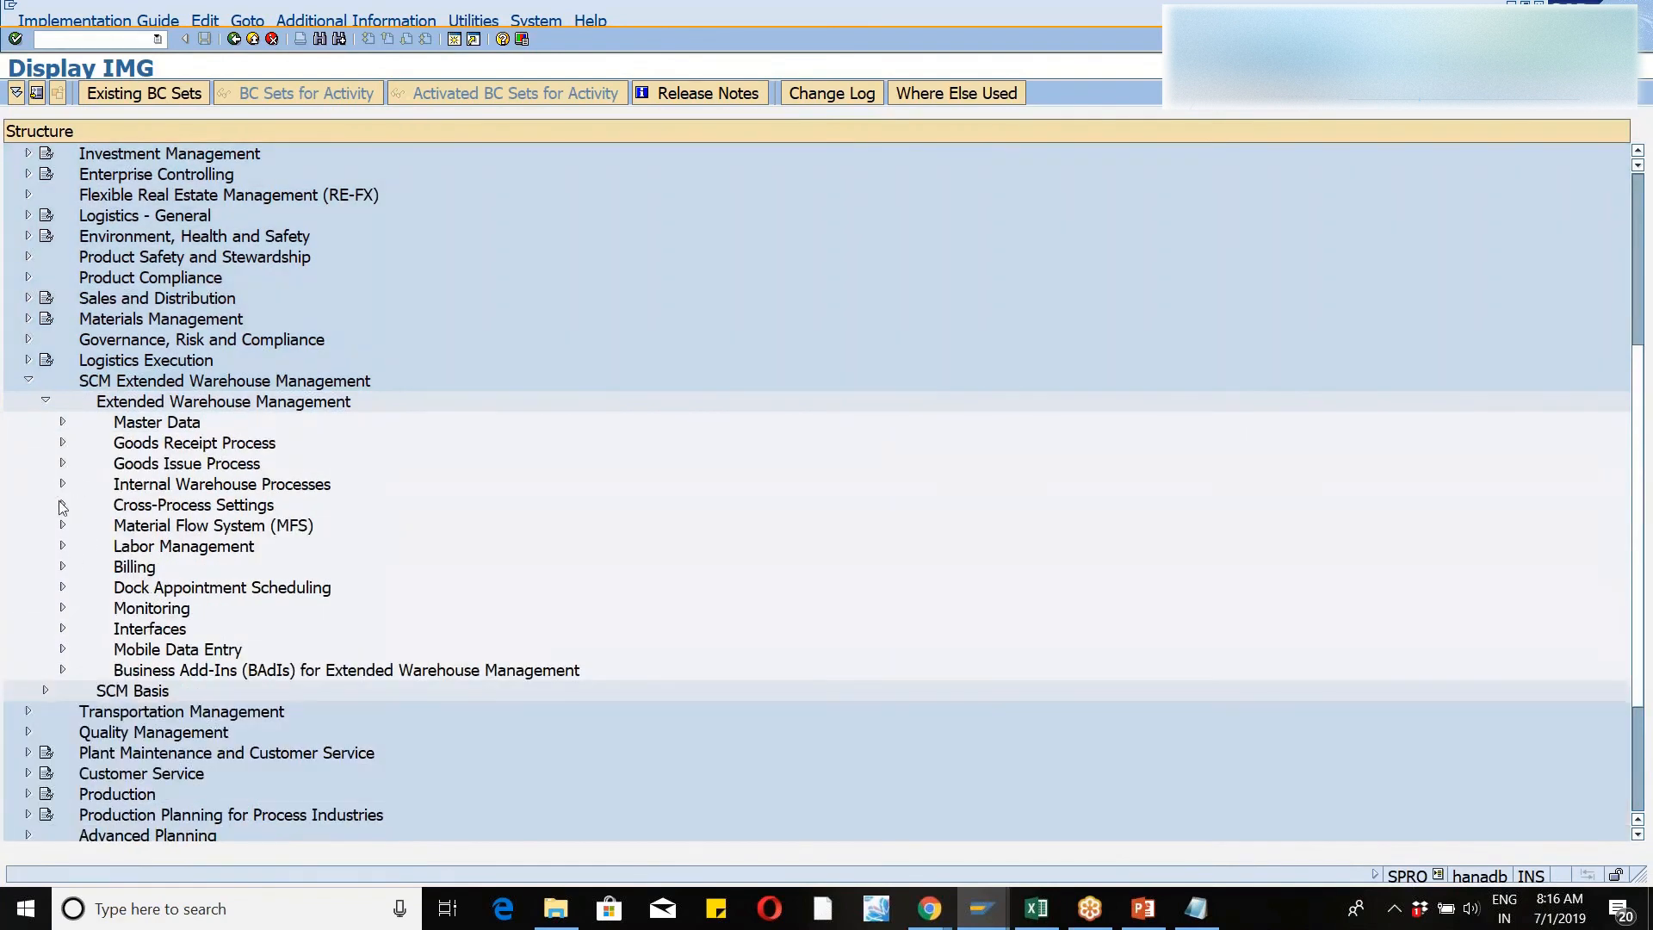
pyautogui.click(62, 506)
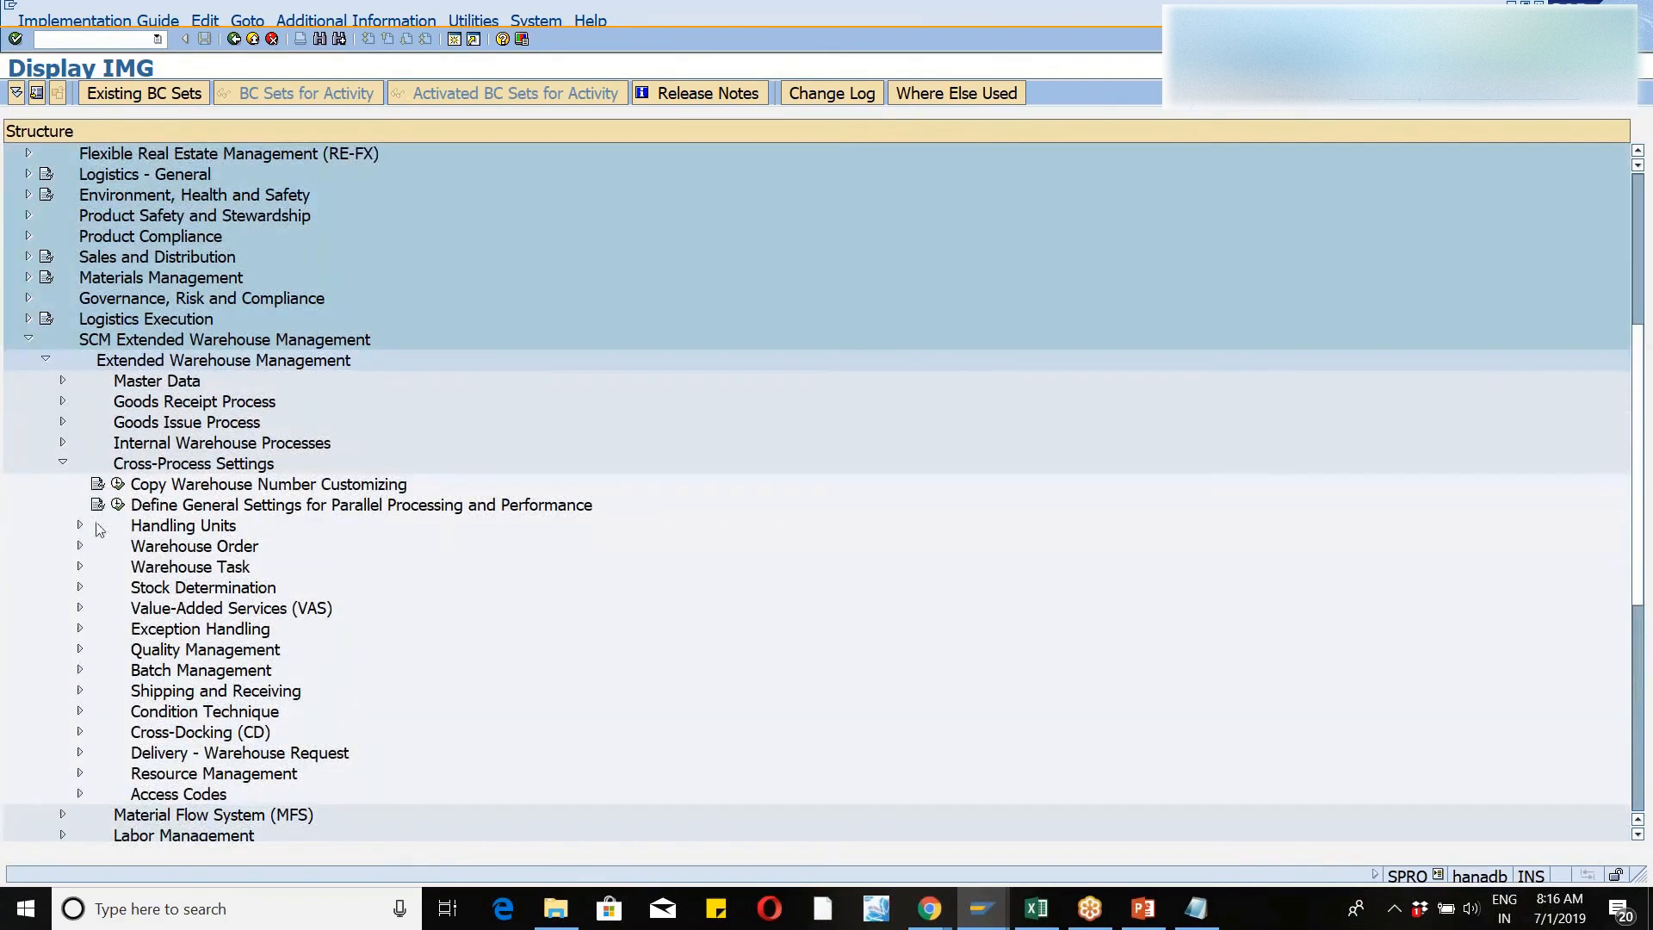
pyautogui.click(79, 568)
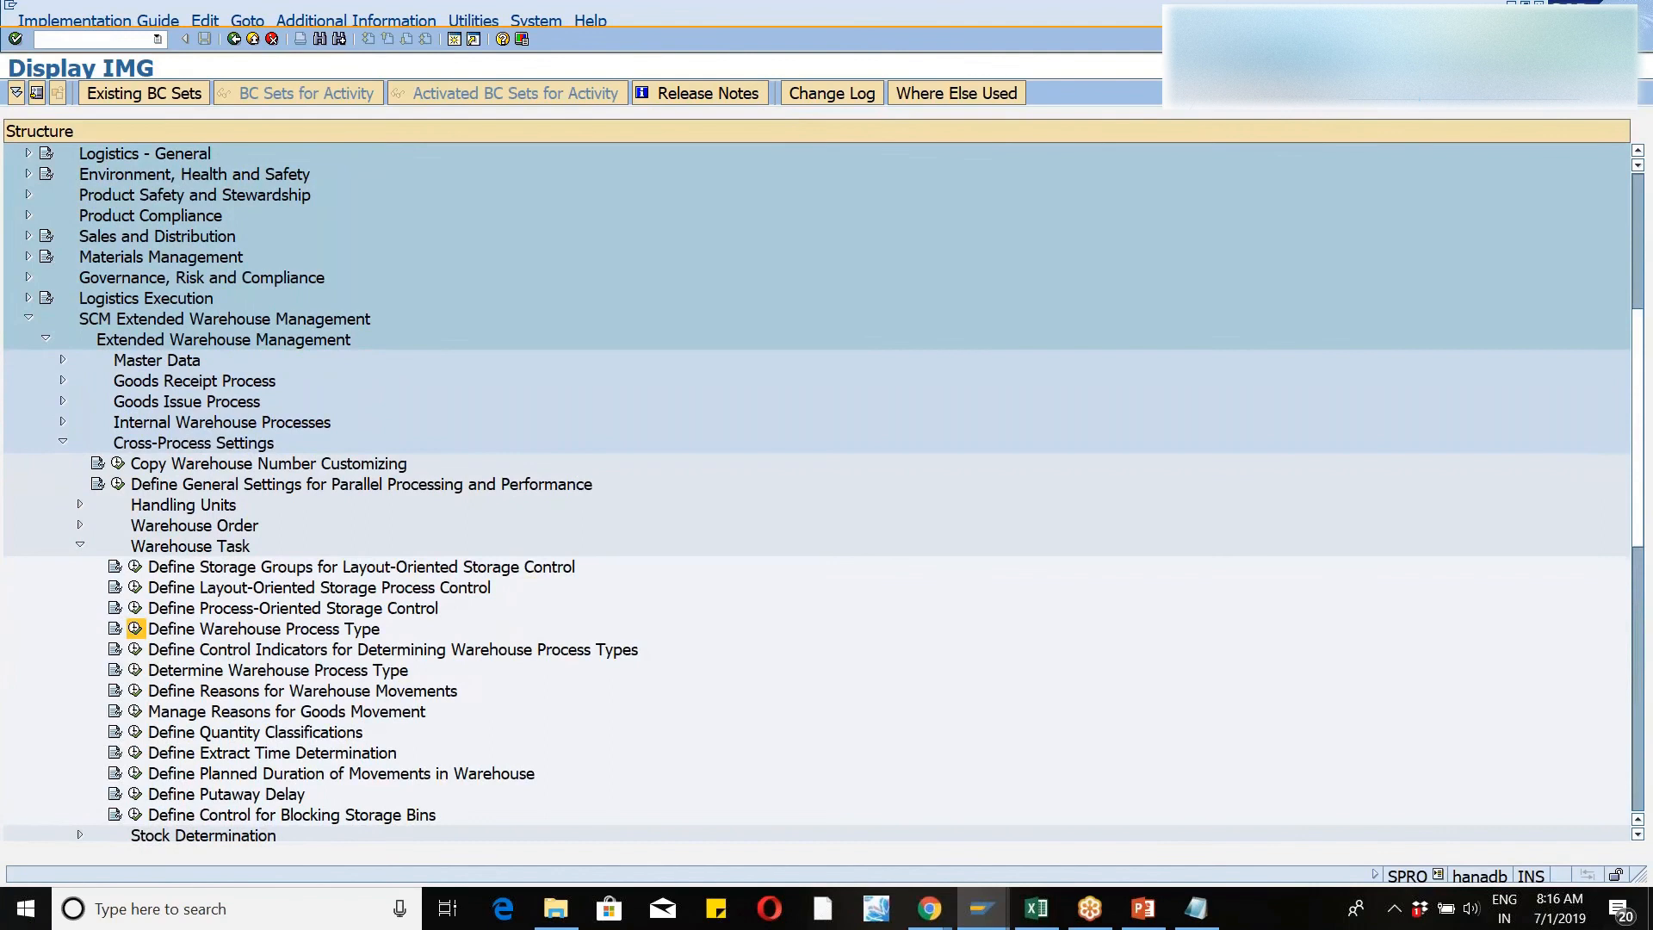
pyautogui.click(136, 629)
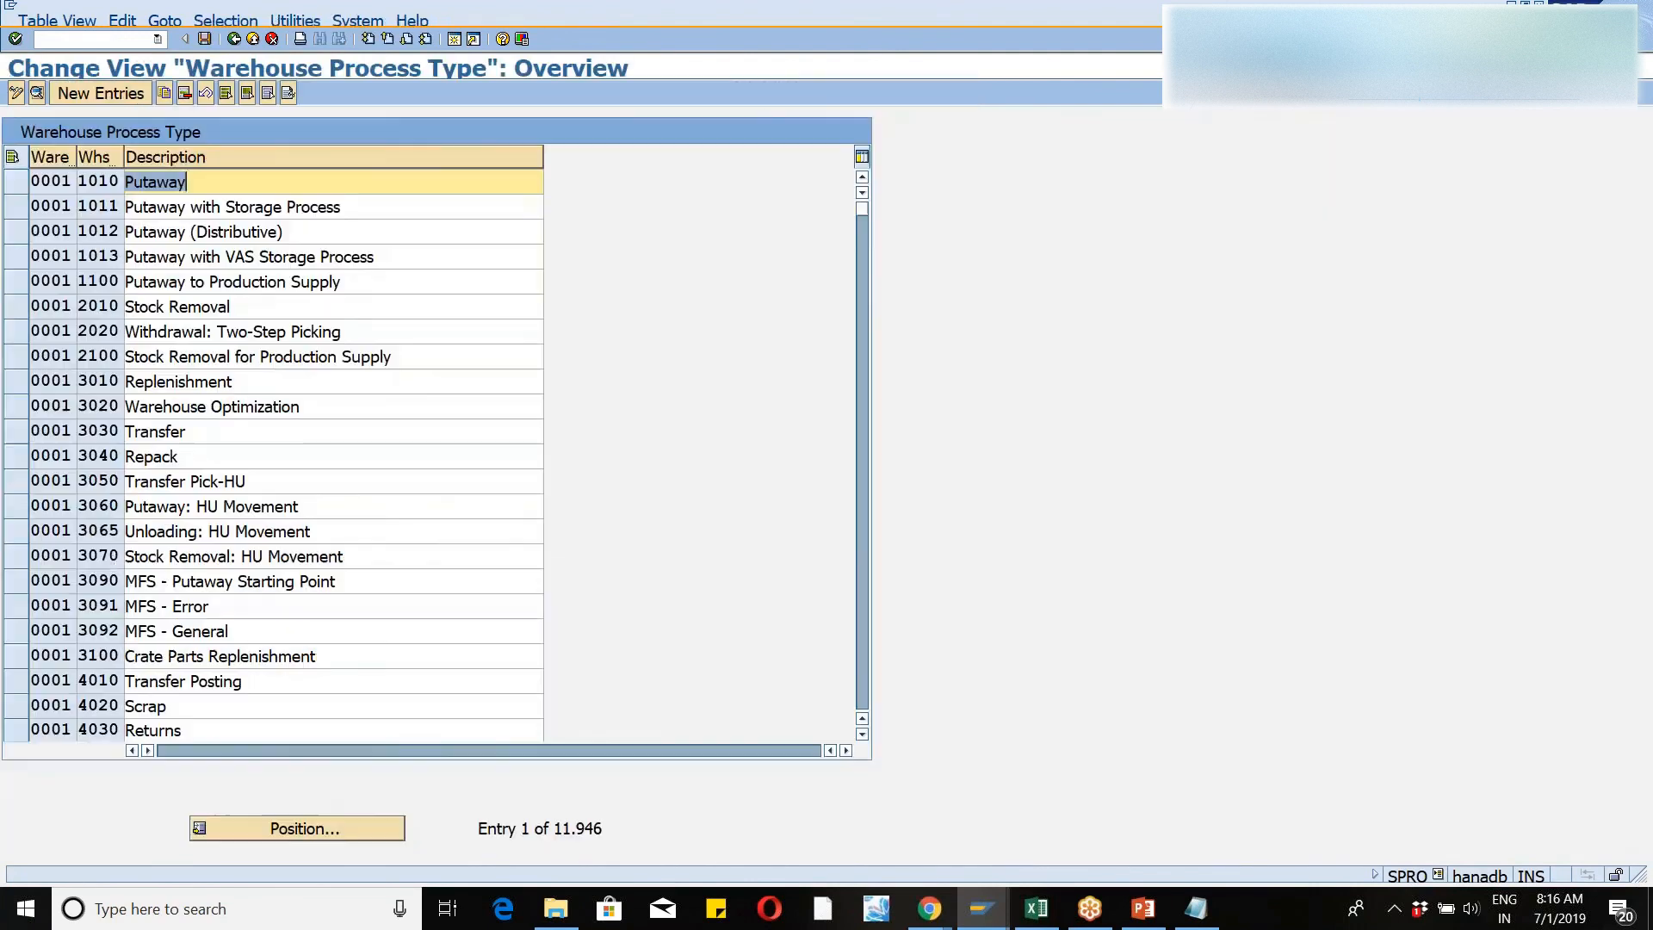
# - Position the warehouse process type table at warehouse number WM46 and process type 1010
pyautogui.click(293, 830)
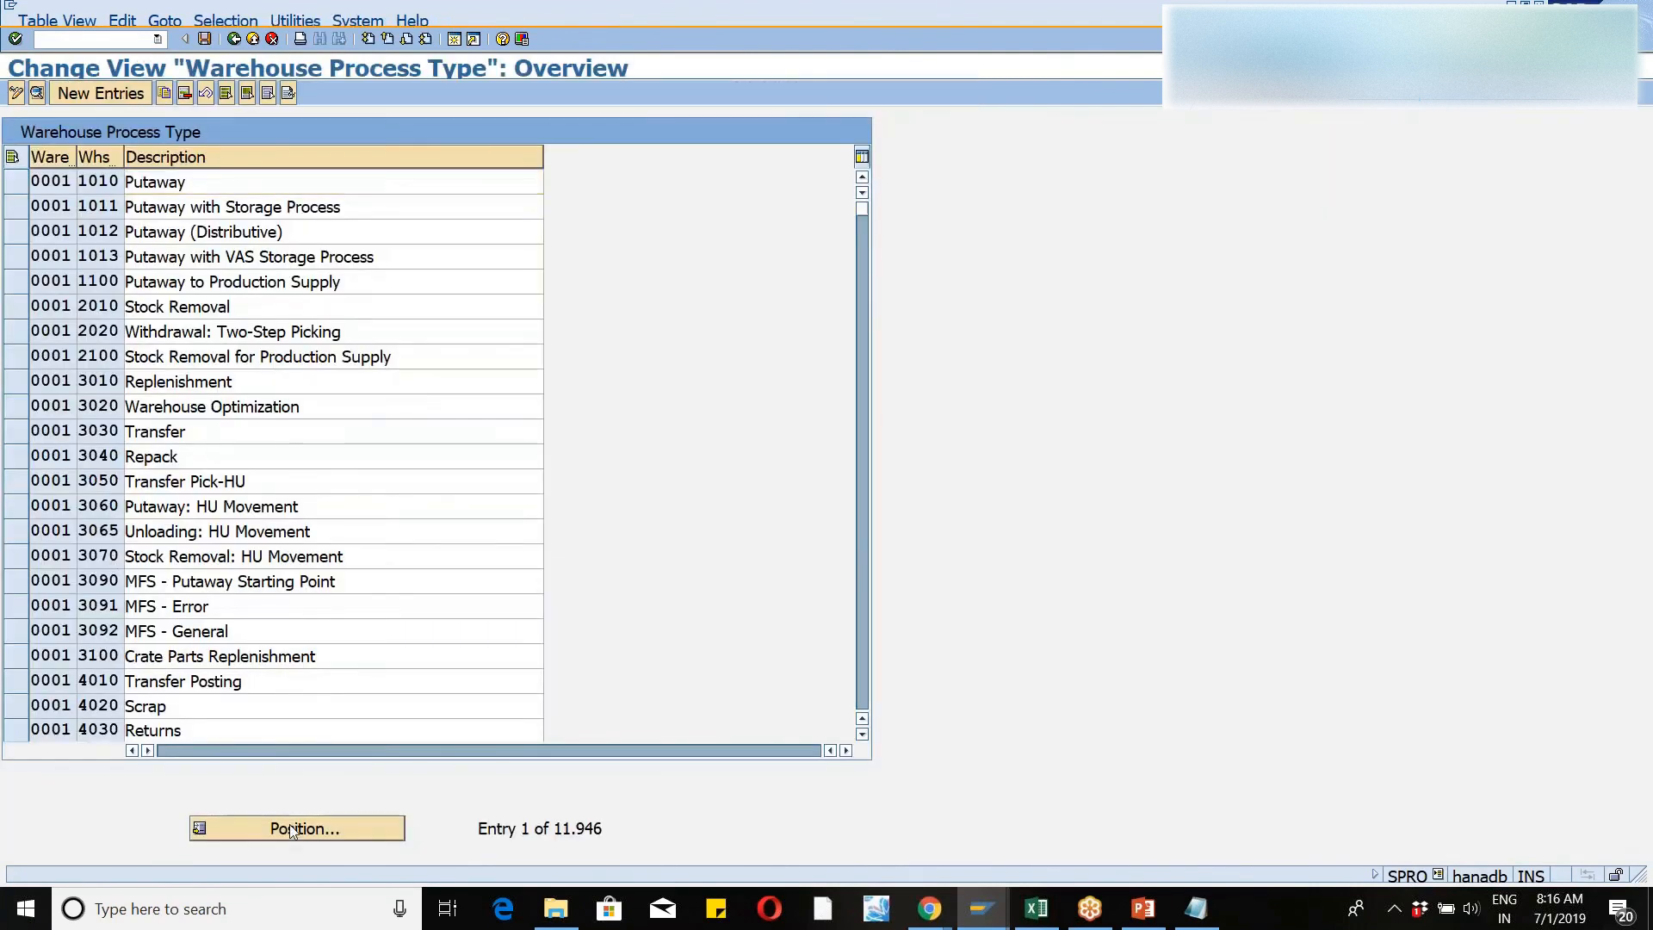
pyautogui.write('WM46')
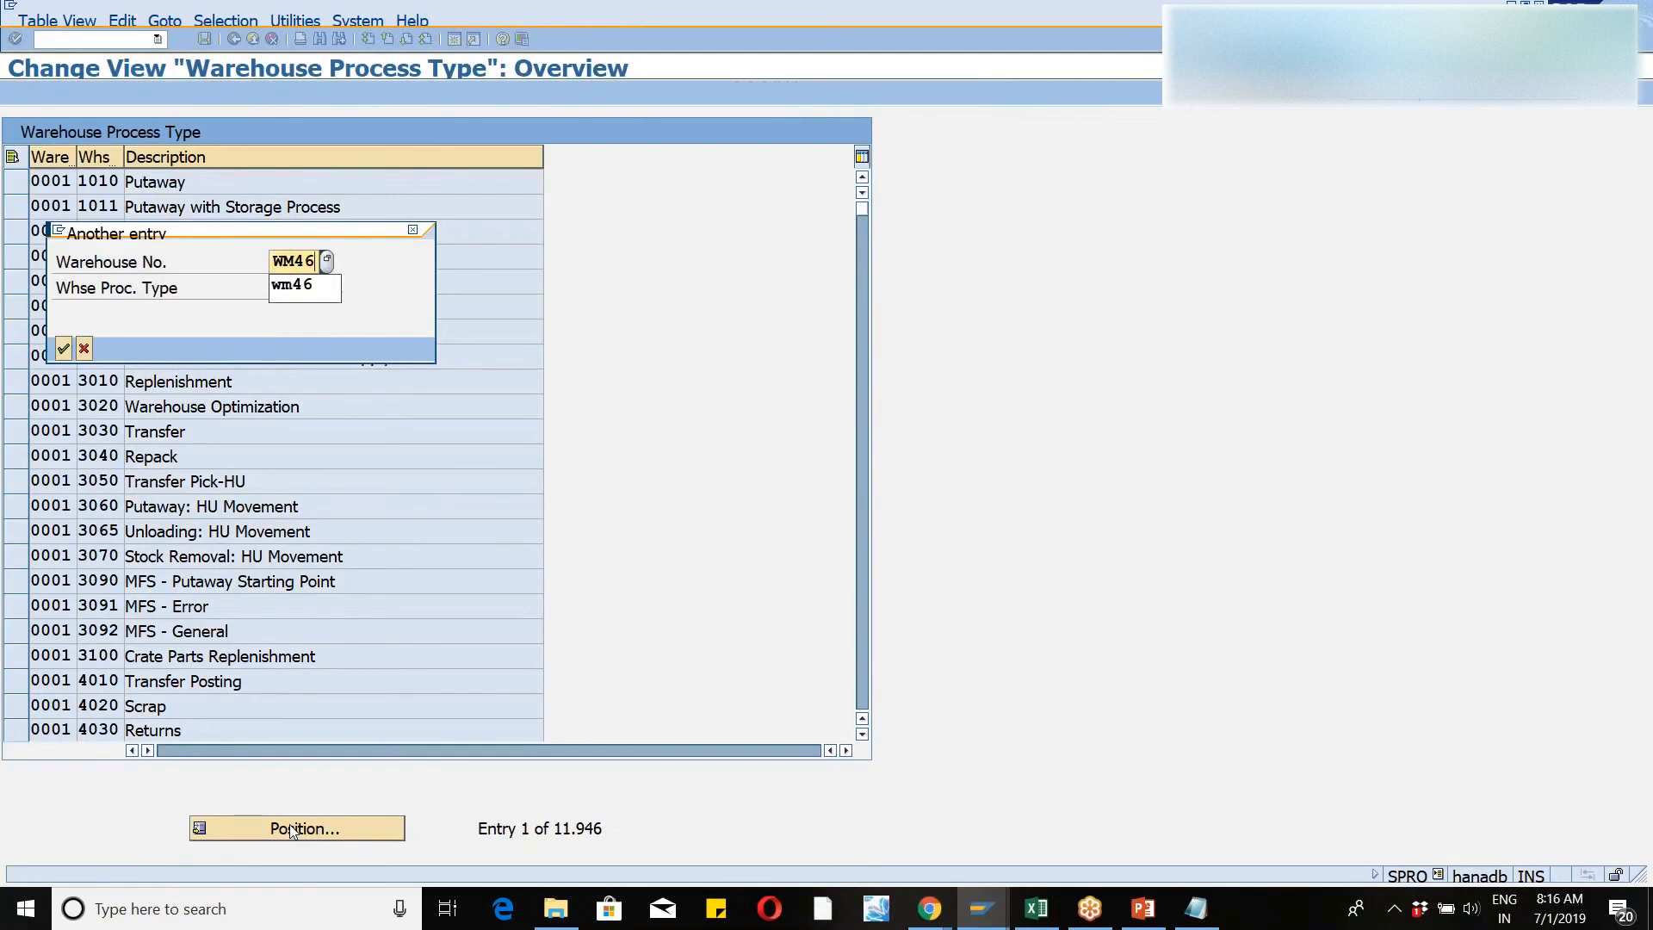
pyautogui.press('Tab')
pyautogui.write('1010')
pyautogui.press('Return')
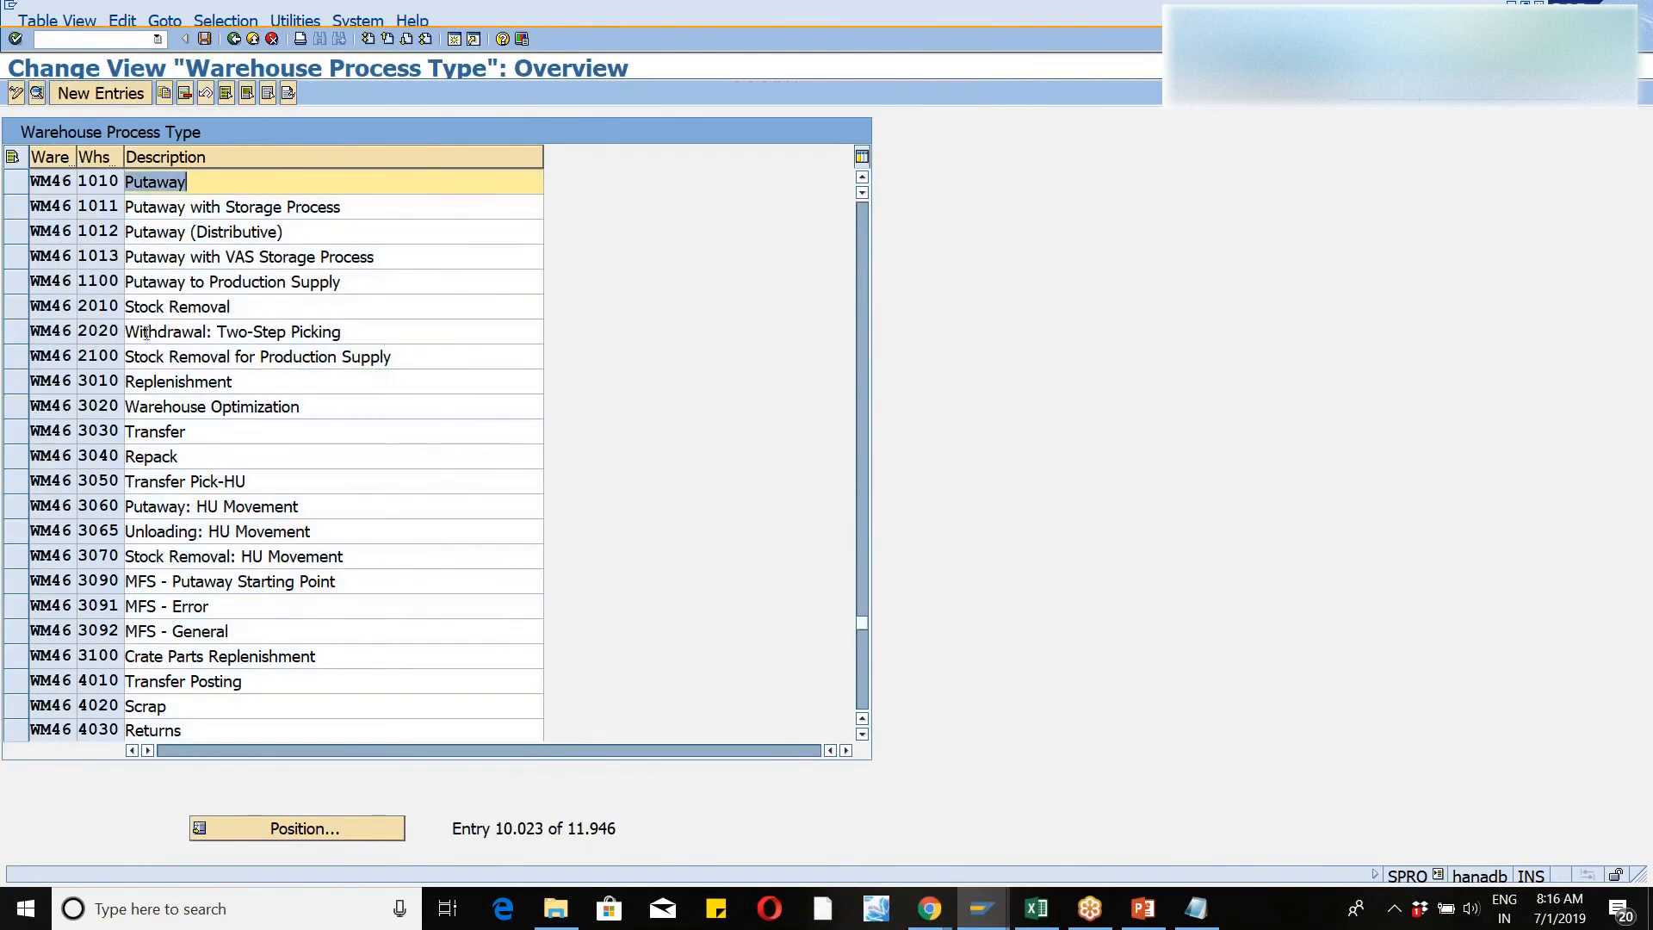
# - Display the details of WM46 process type 1010 Putaway and examine its source storage type and source bin
pyautogui.click(23, 185)
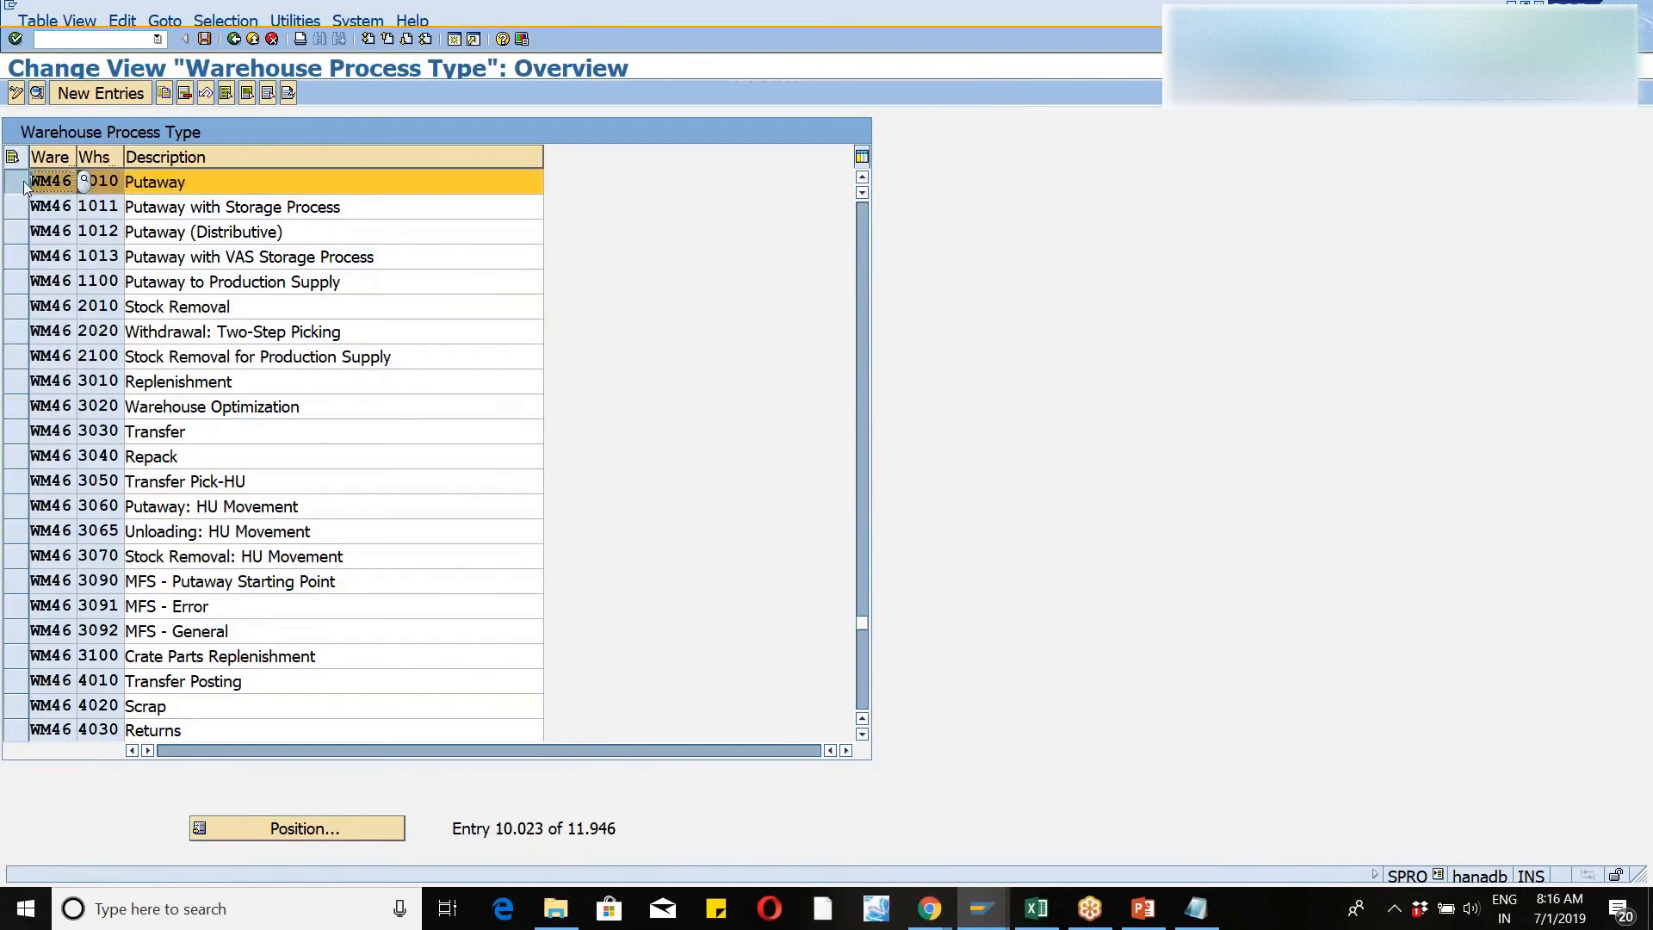
pyautogui.click(36, 94)
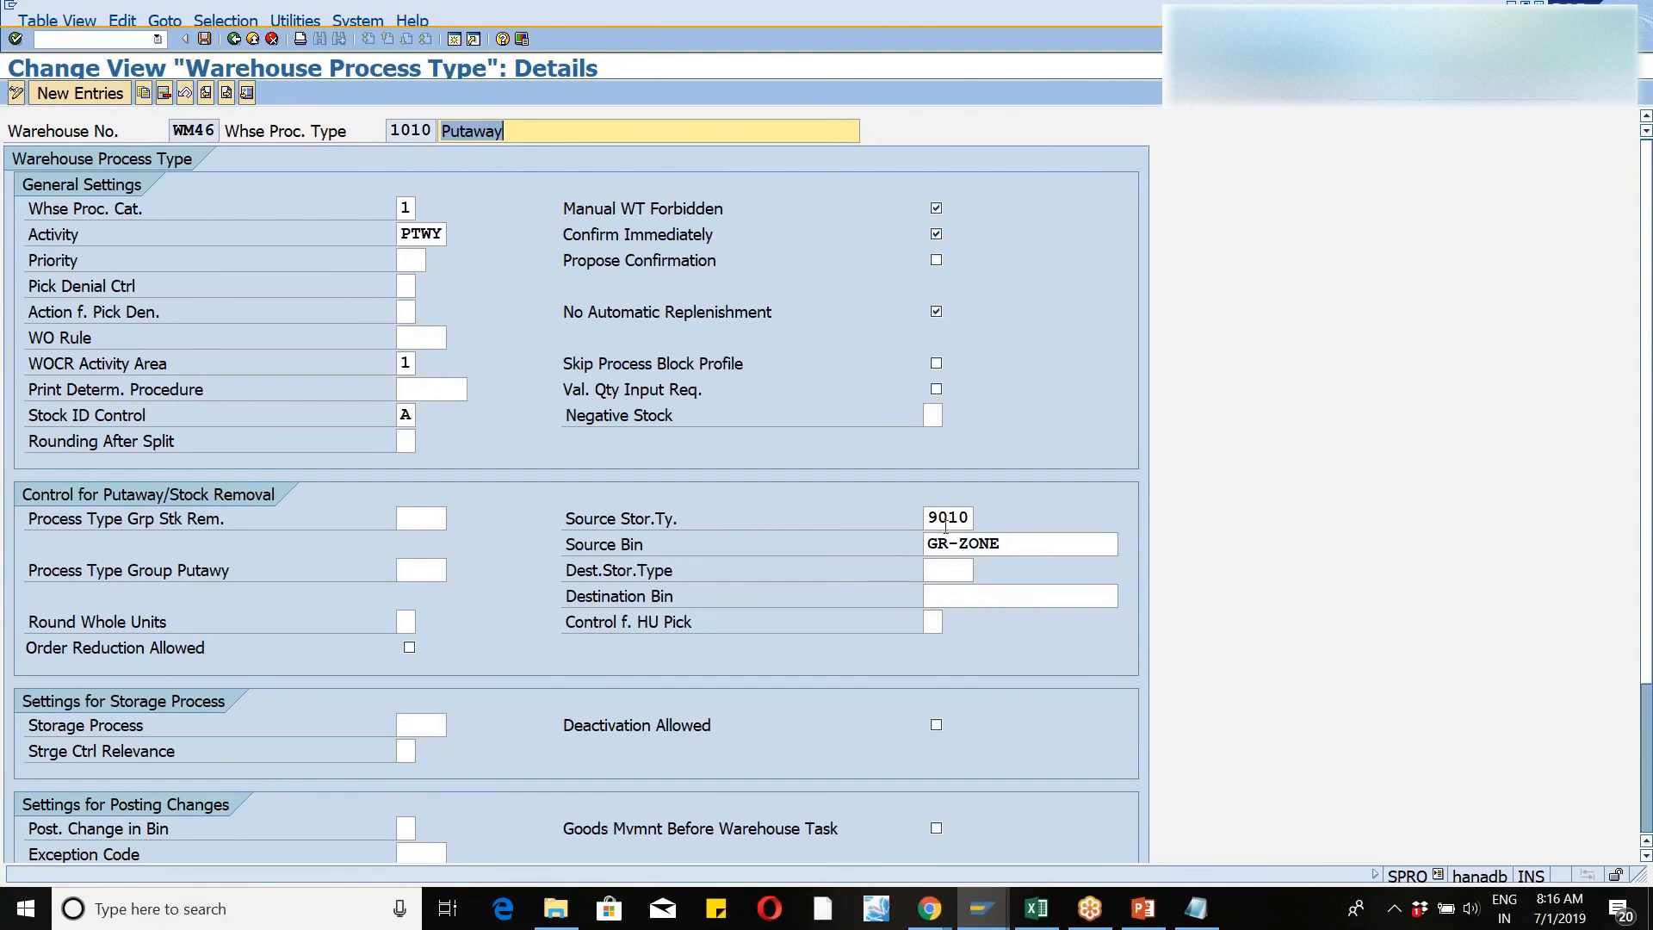
pyautogui.click(1015, 548)
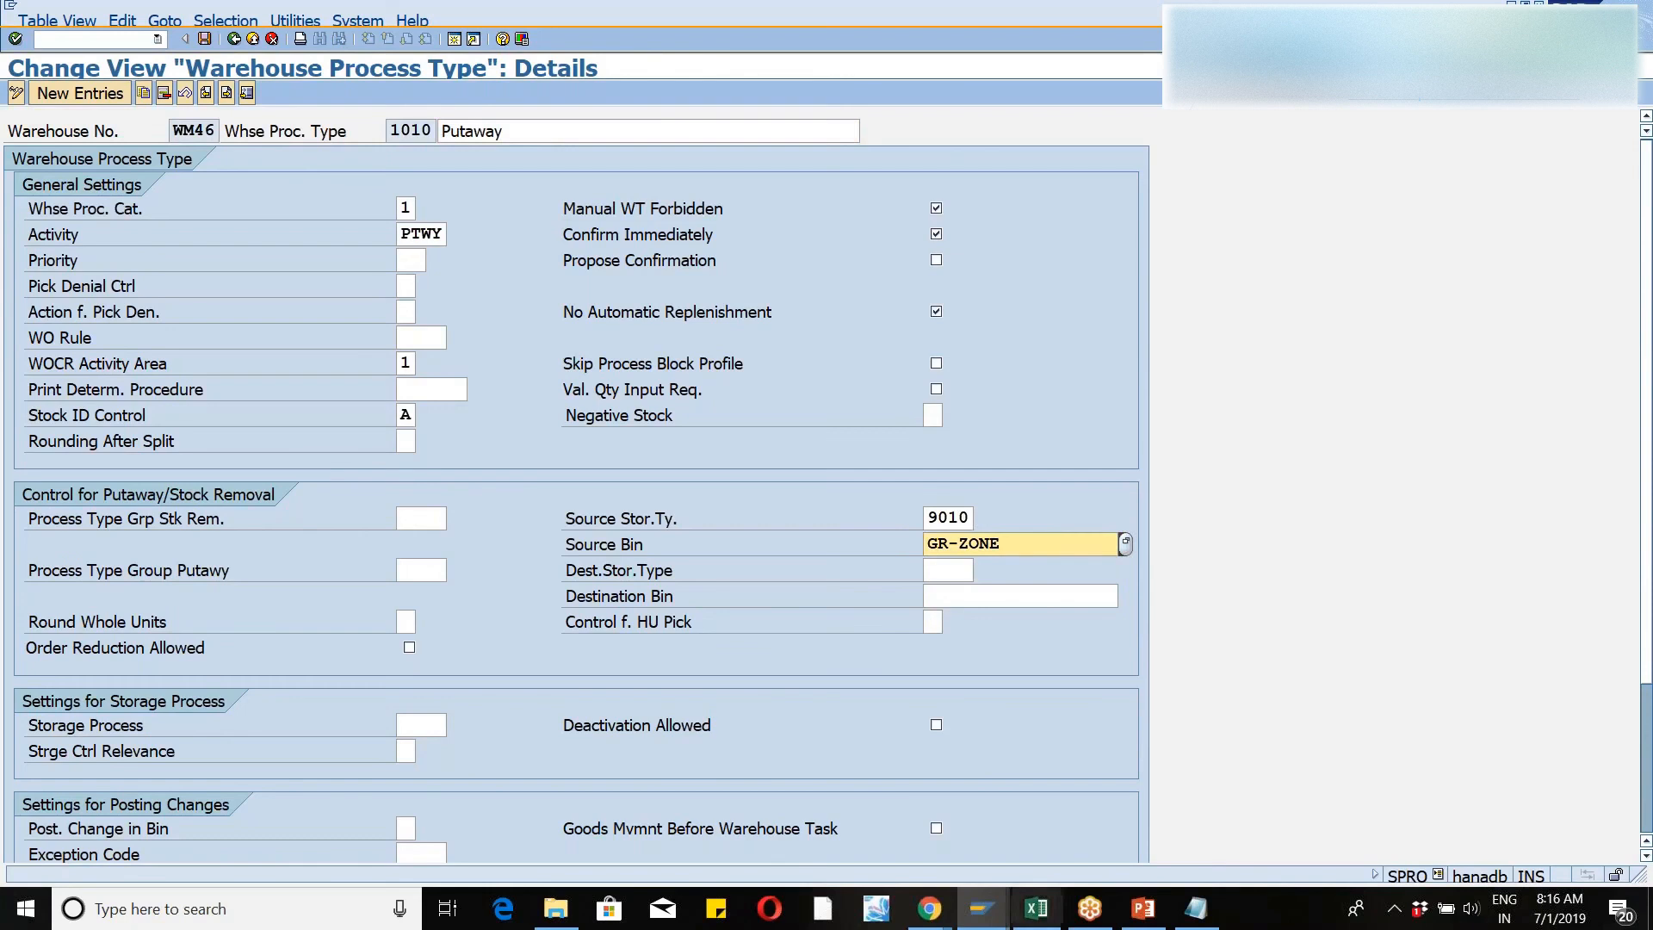
# - Switch to the Mapping Delivery Type - Document Type session and examine which EWM document type is assigned to ERP document type EL
pyautogui.click(1142, 911)
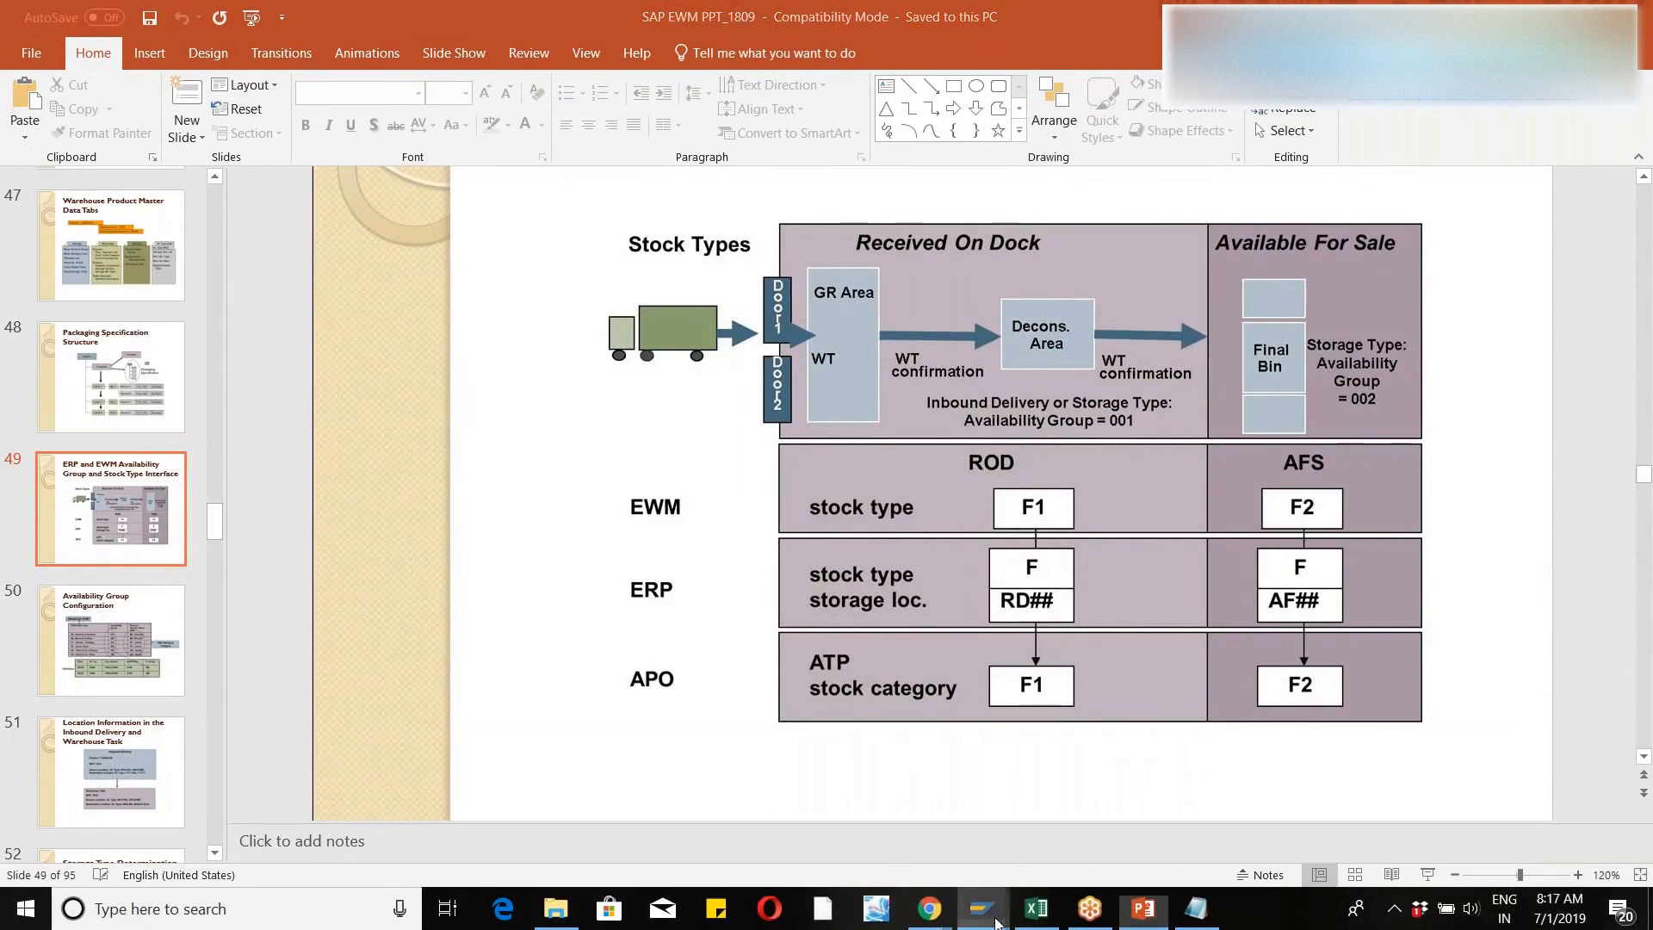
pyautogui.moveTo(998, 914)
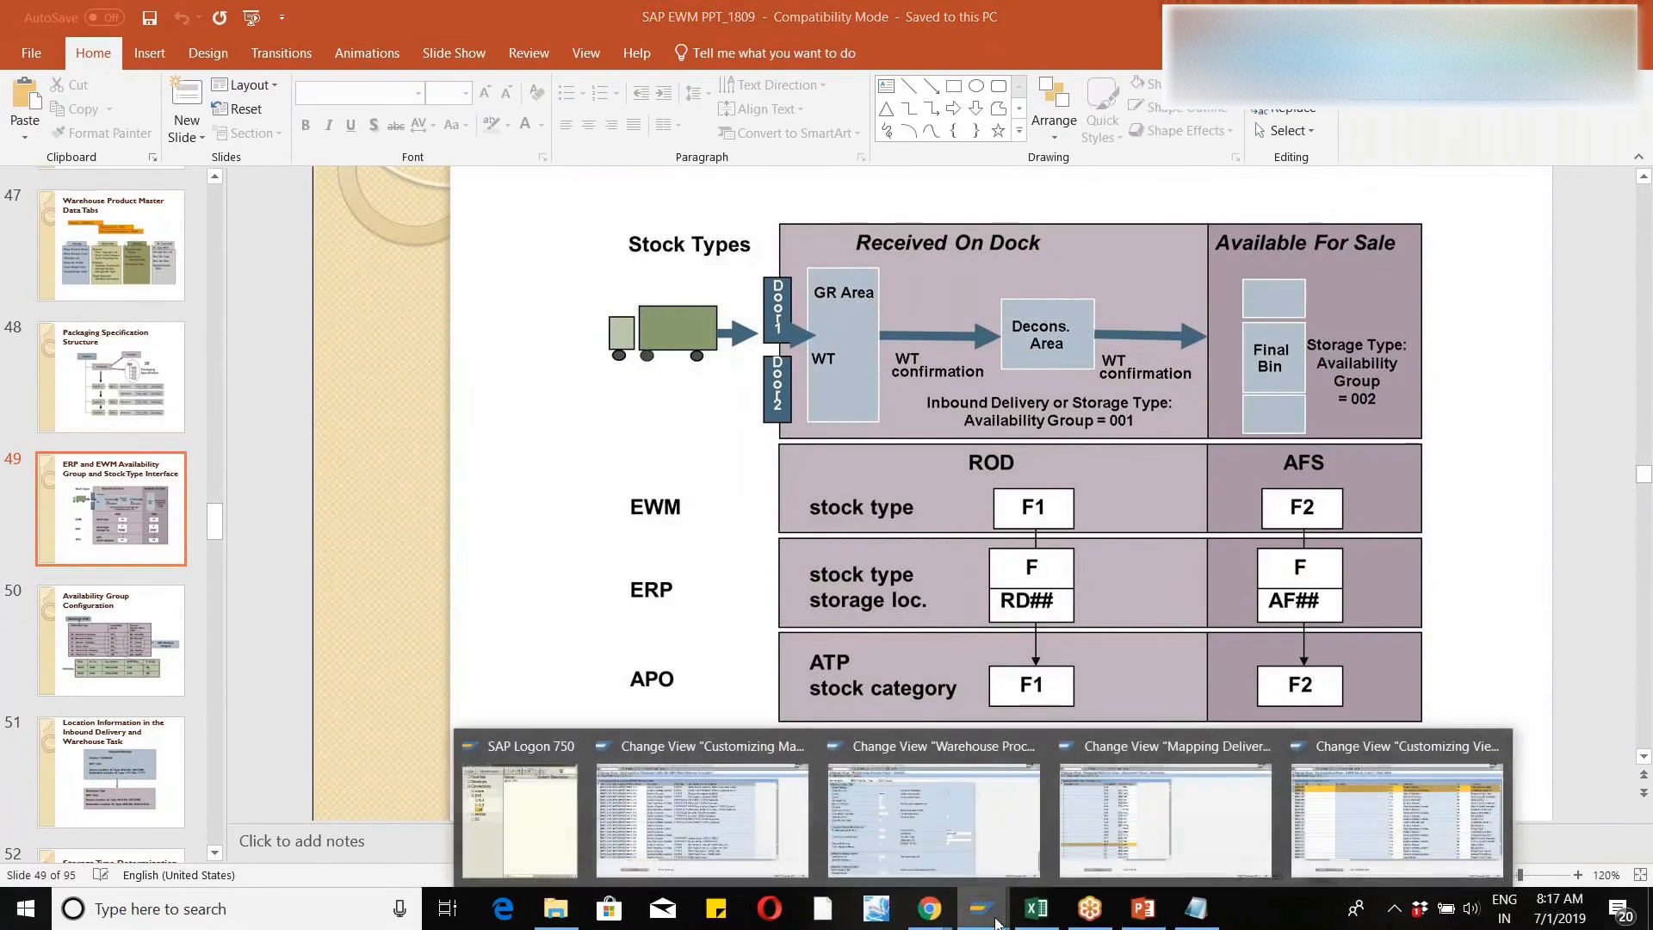
pyautogui.click(1105, 826)
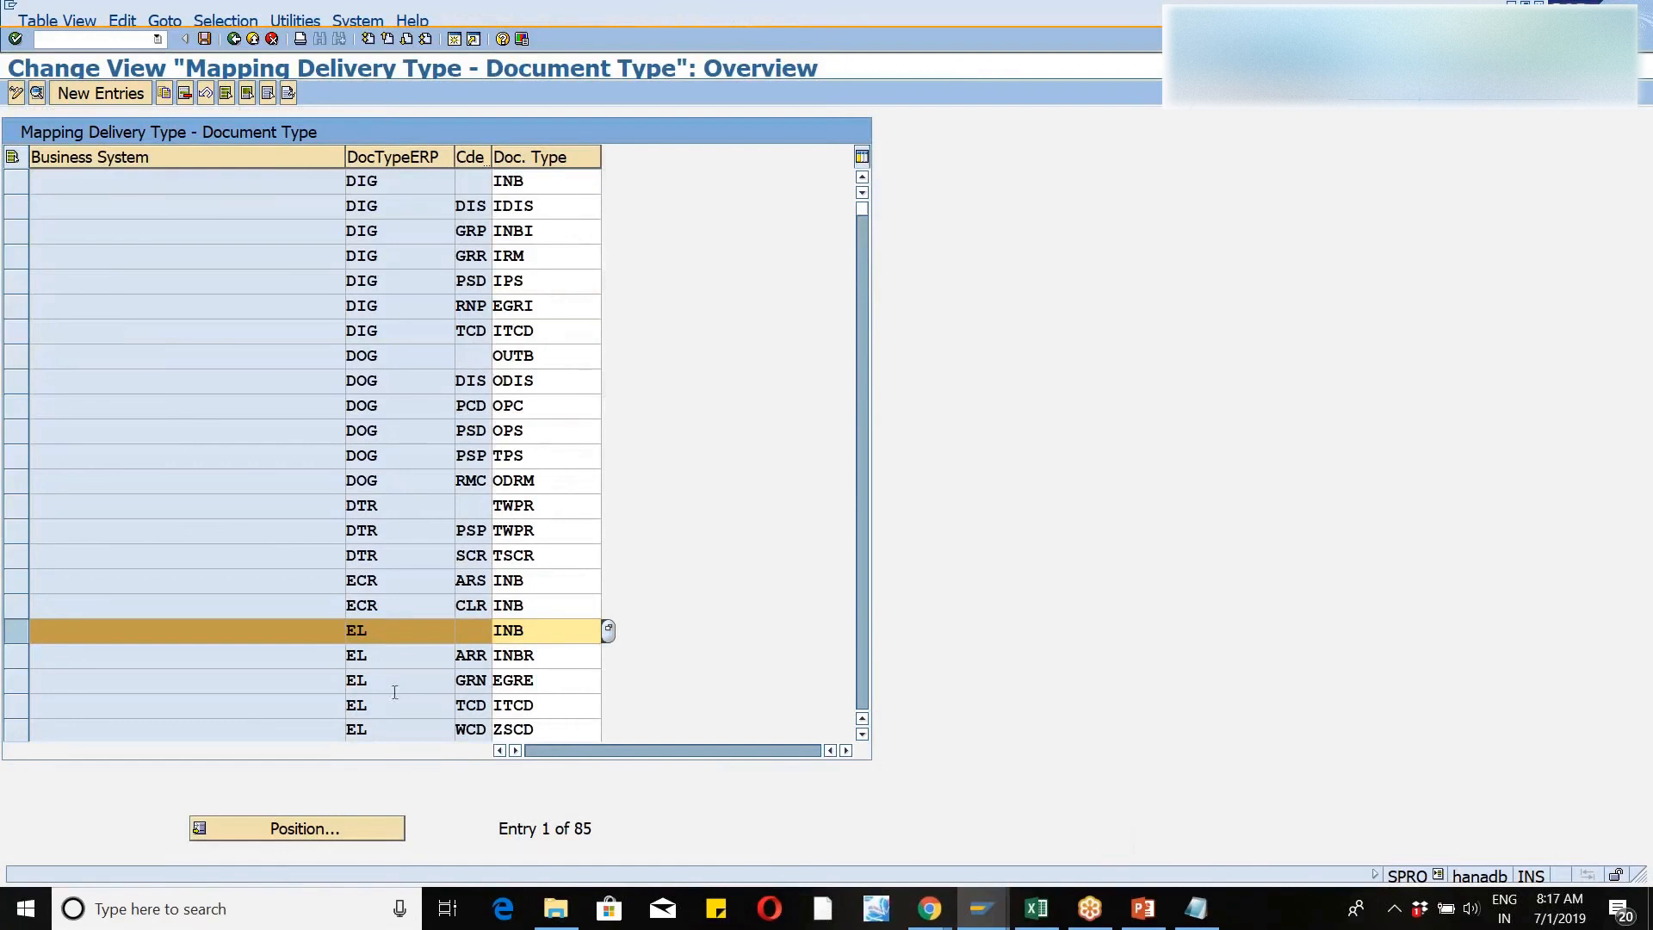
pyautogui.click(373, 627)
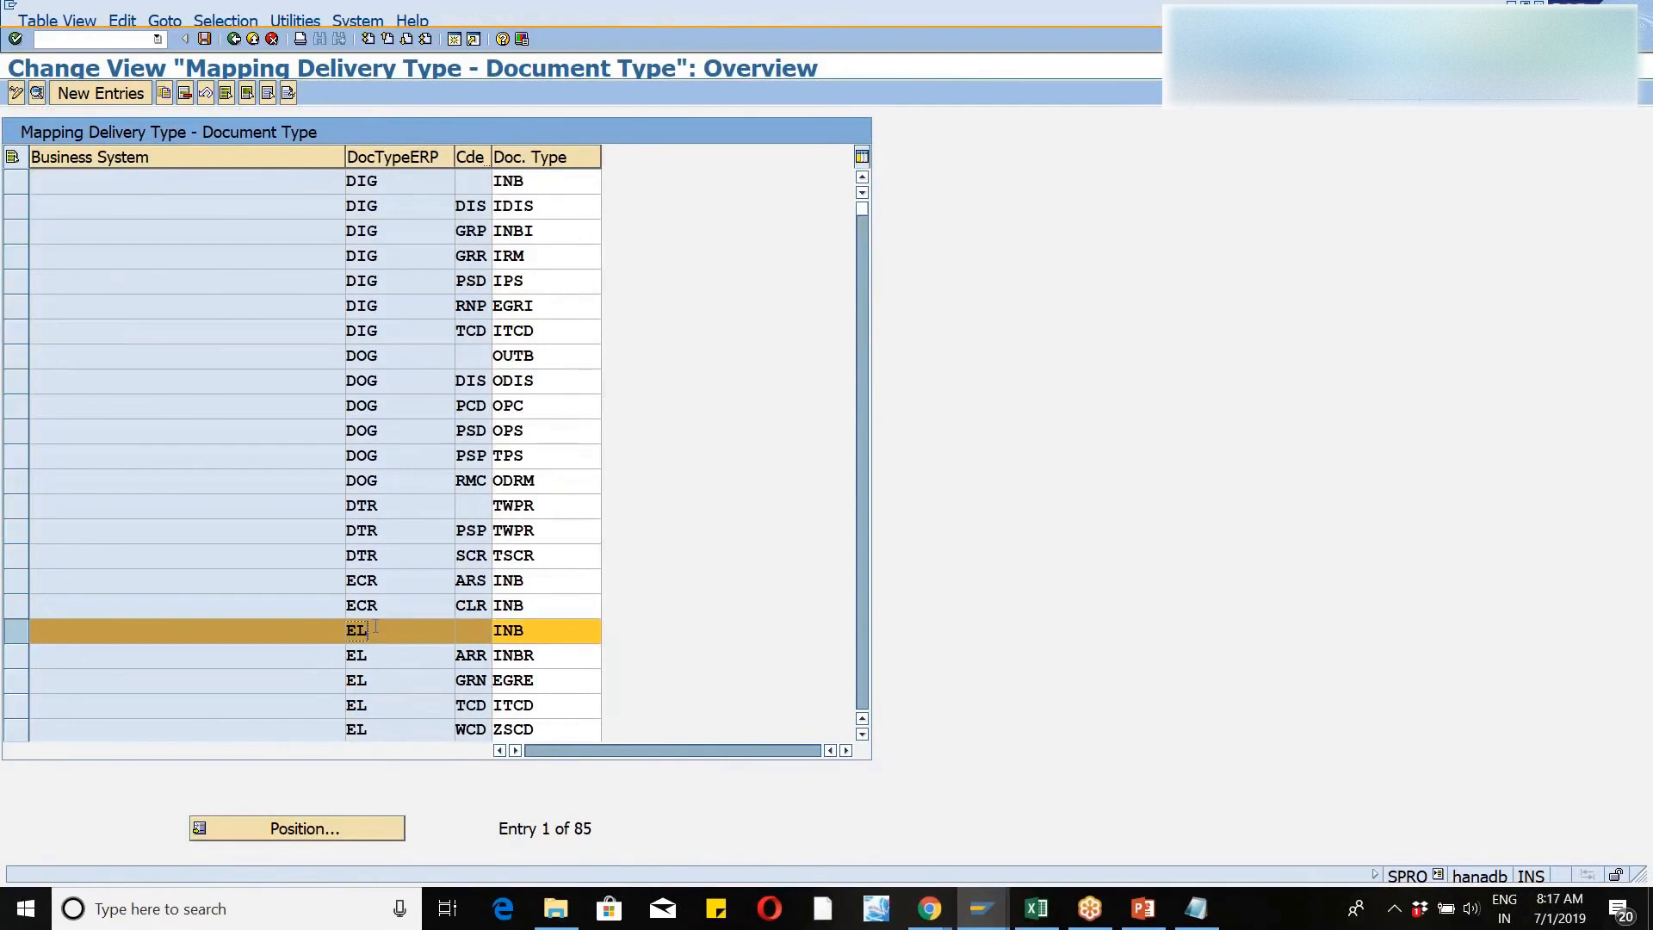
pyautogui.click(542, 634)
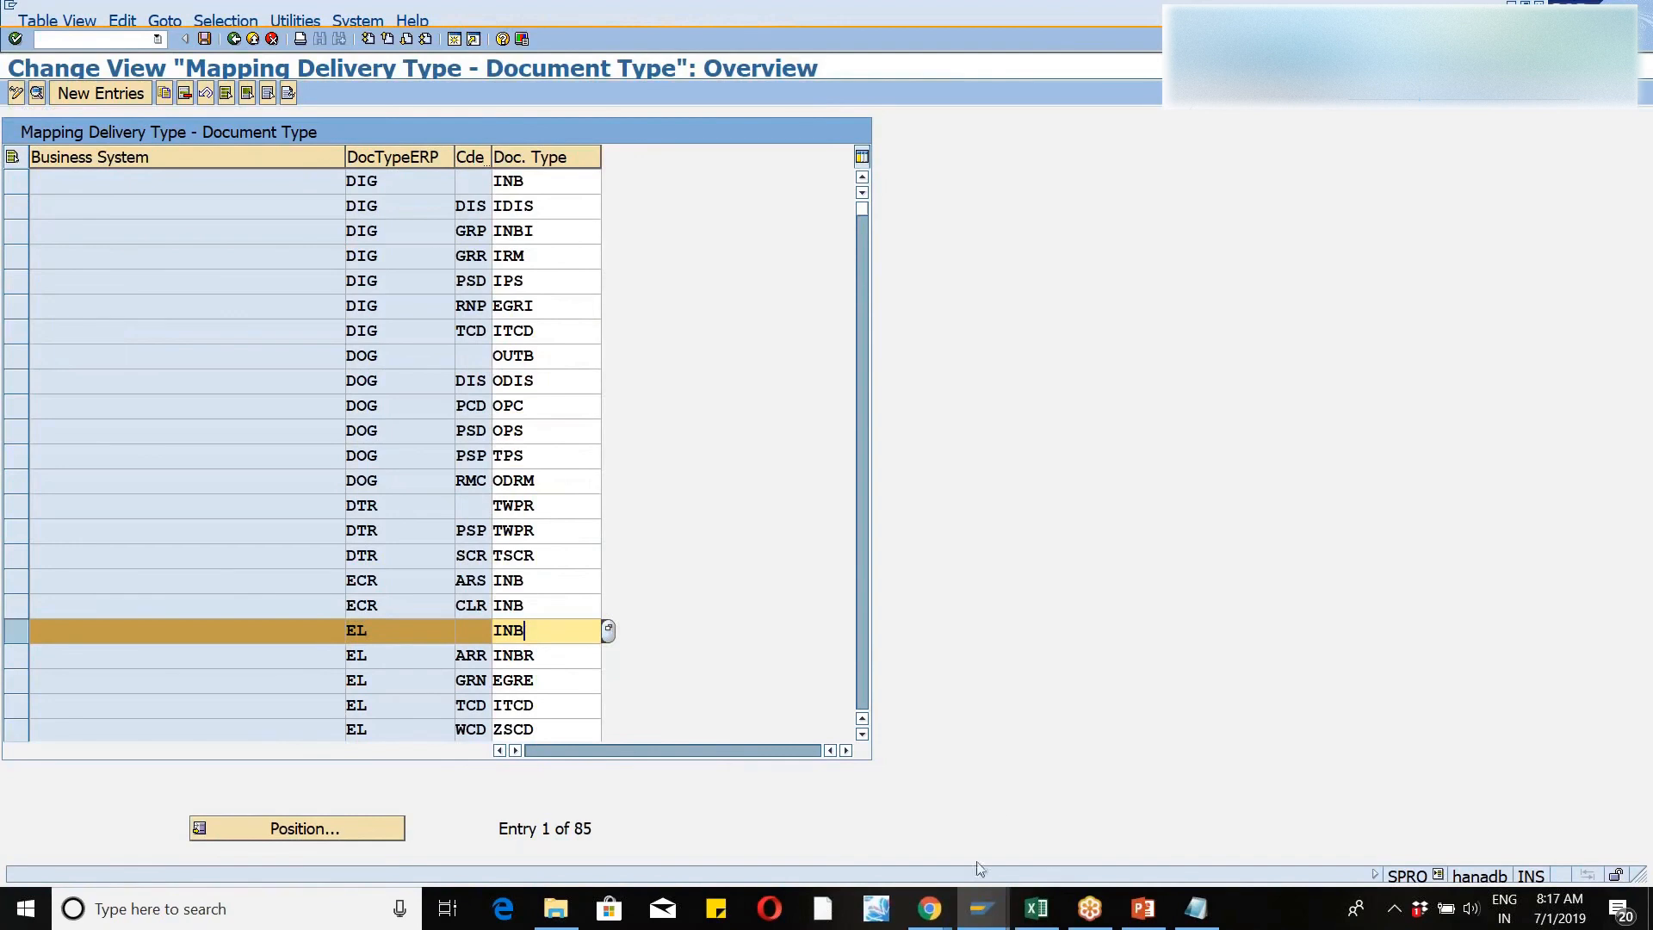
# - Return to the Warehouse Process Type session, review the 1010 Putaway details again and go back to the IMG structure
pyautogui.click(971, 919)
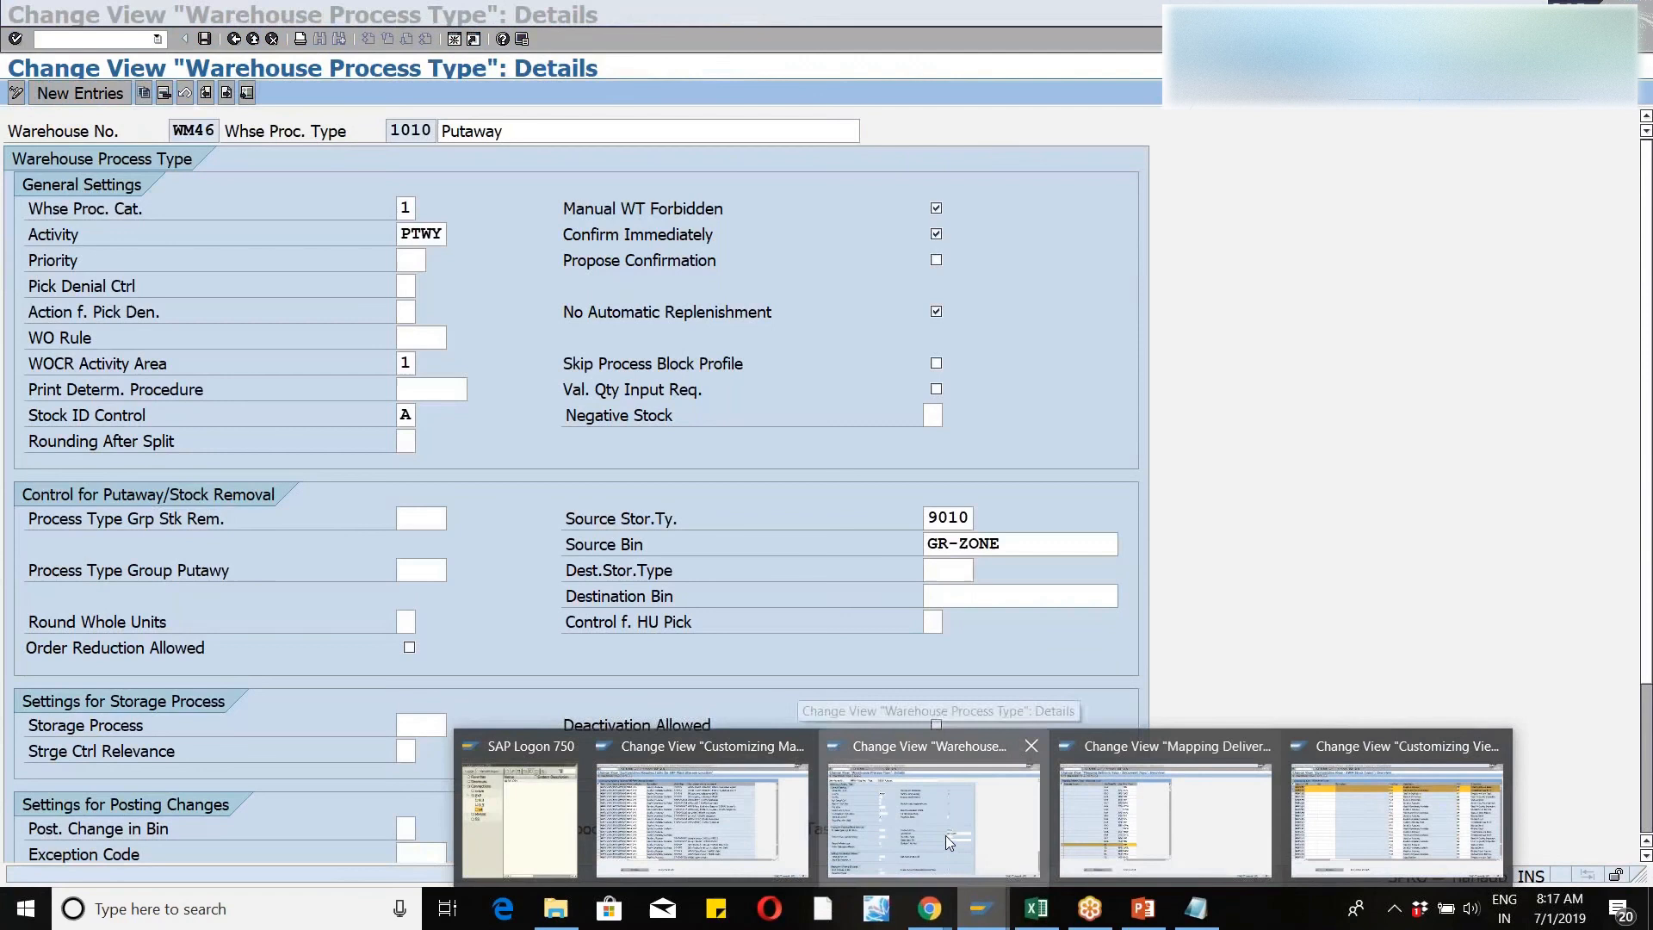
pyautogui.click(945, 835)
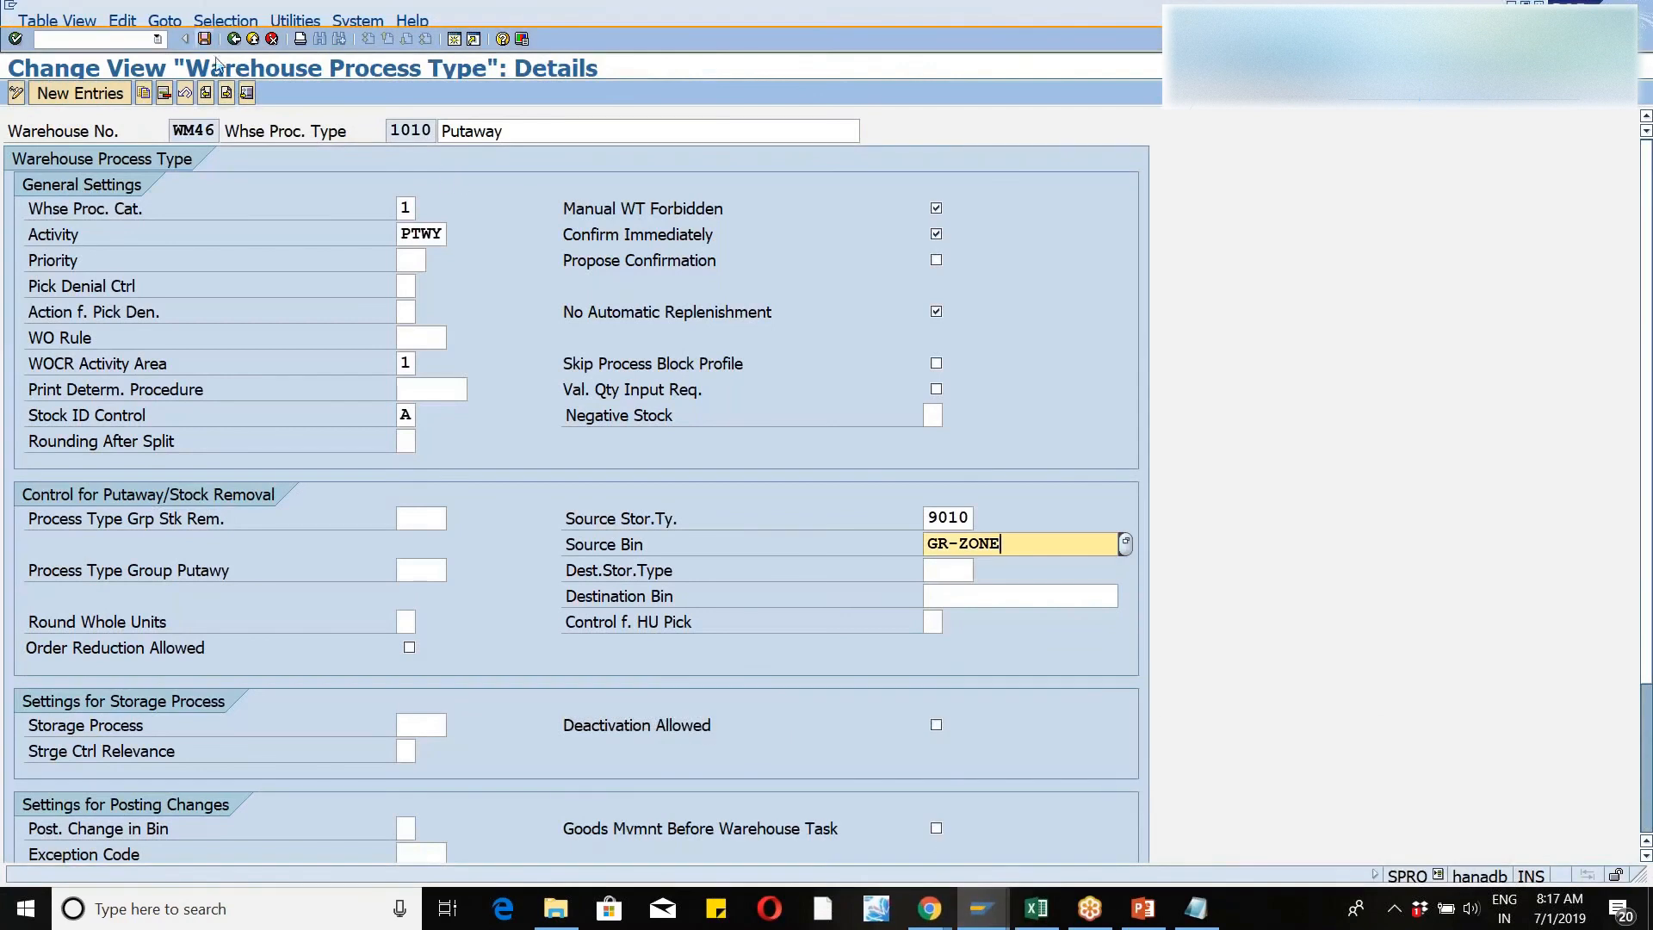
pyautogui.click(235, 38)
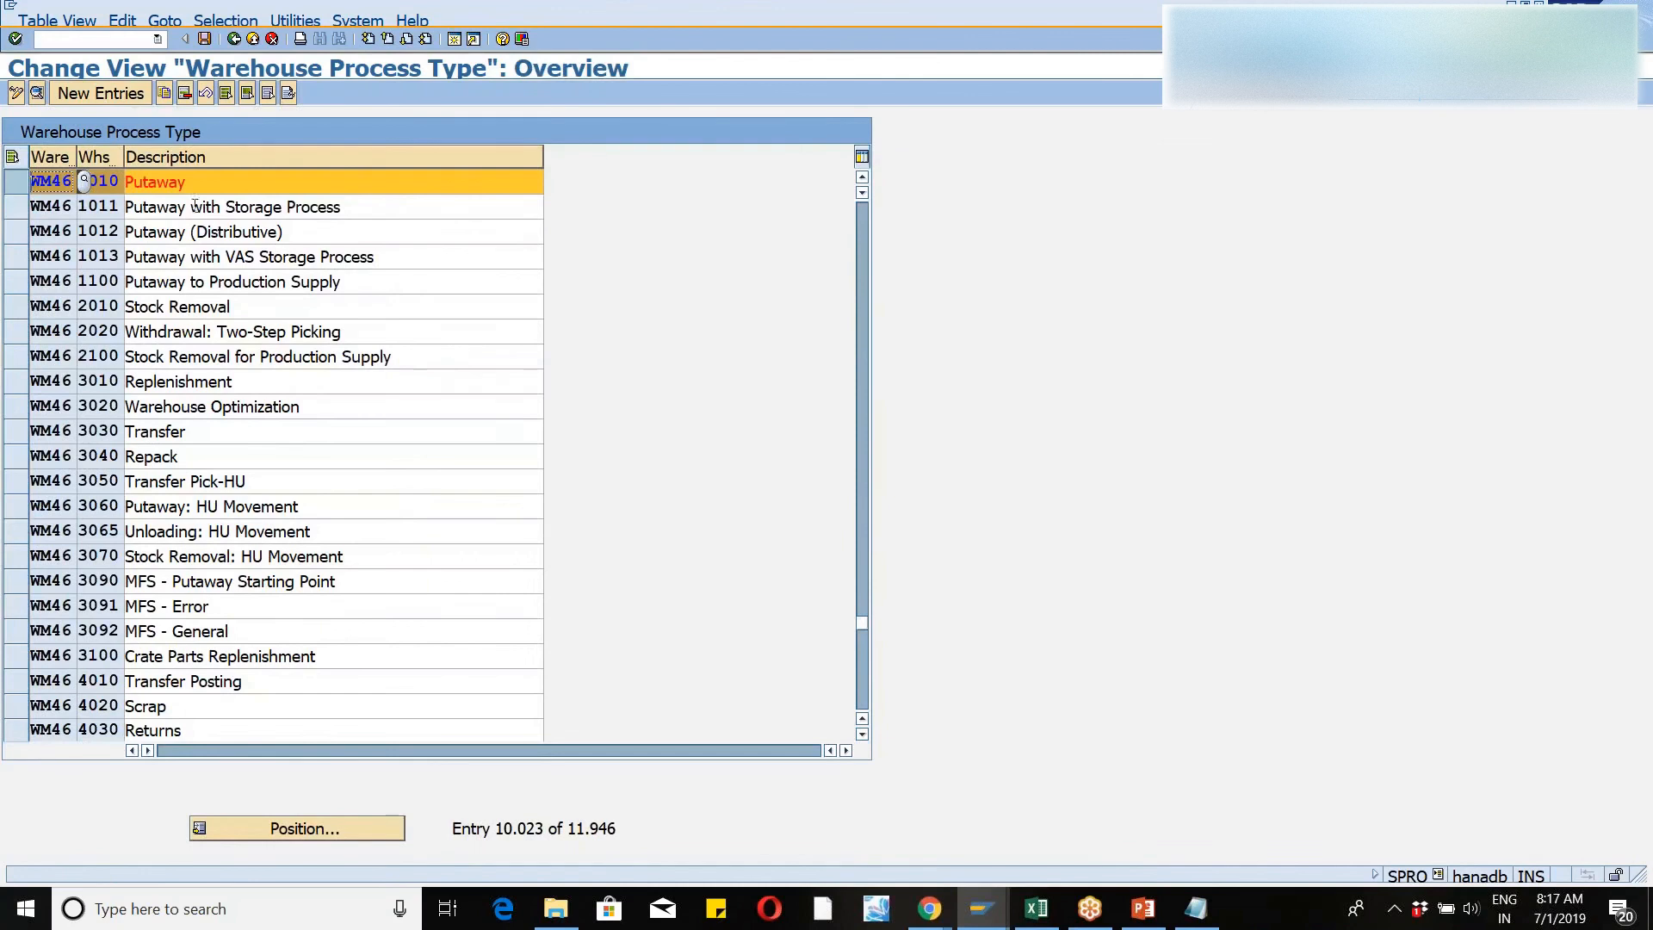
pyautogui.click(39, 91)
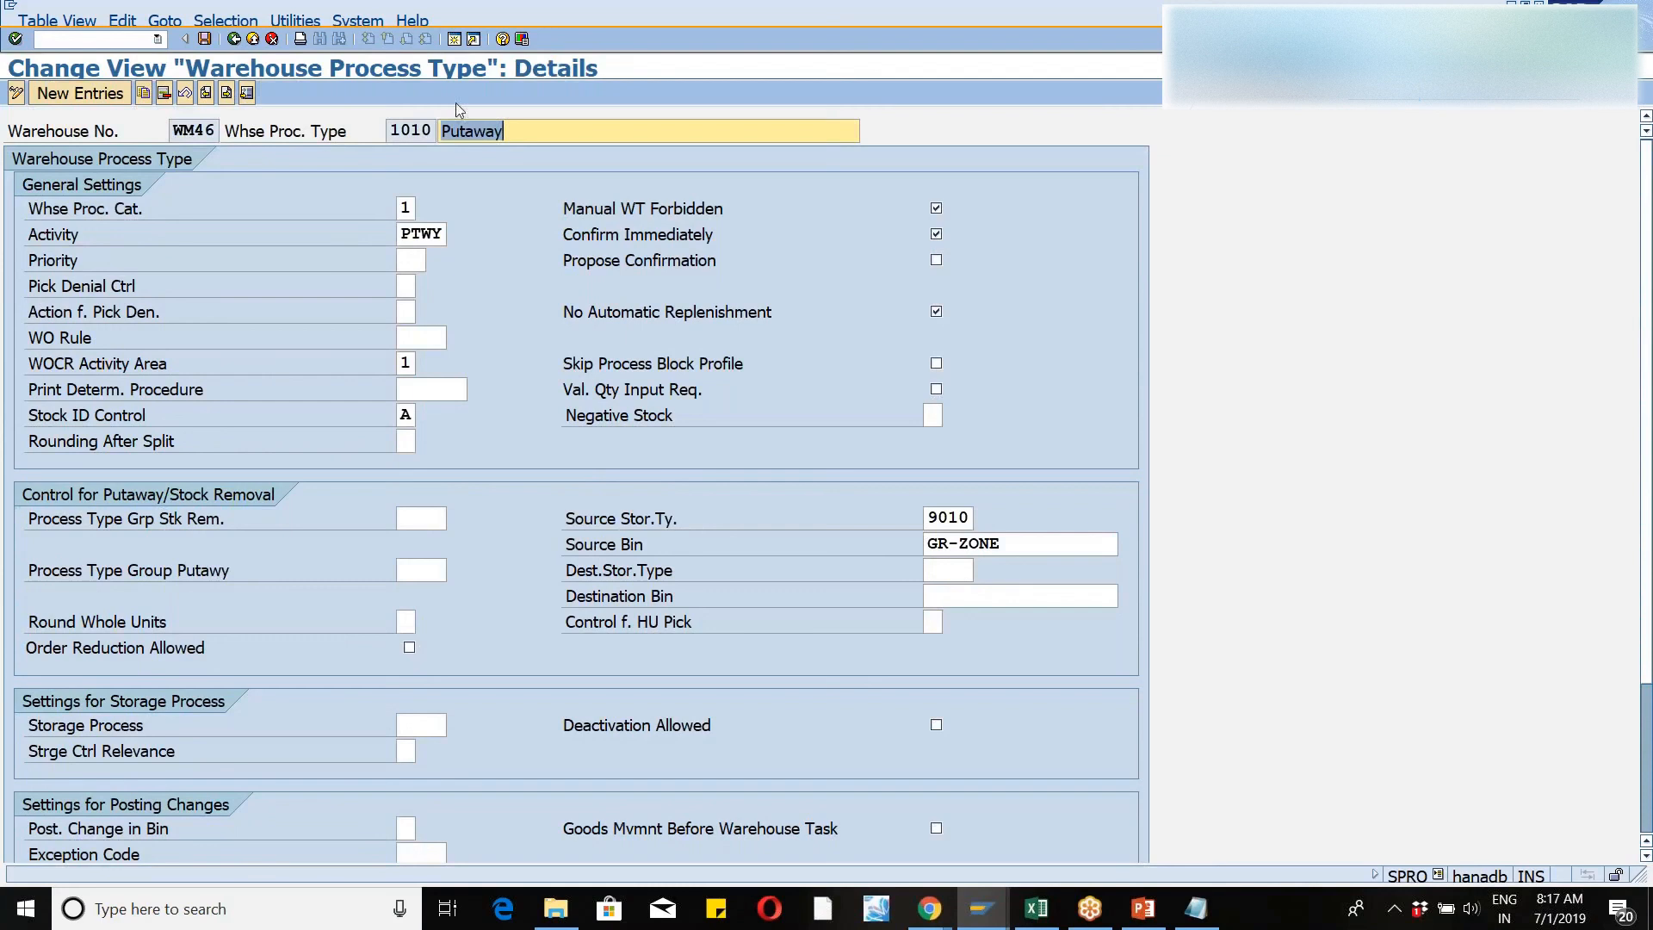
pyautogui.click(233, 39)
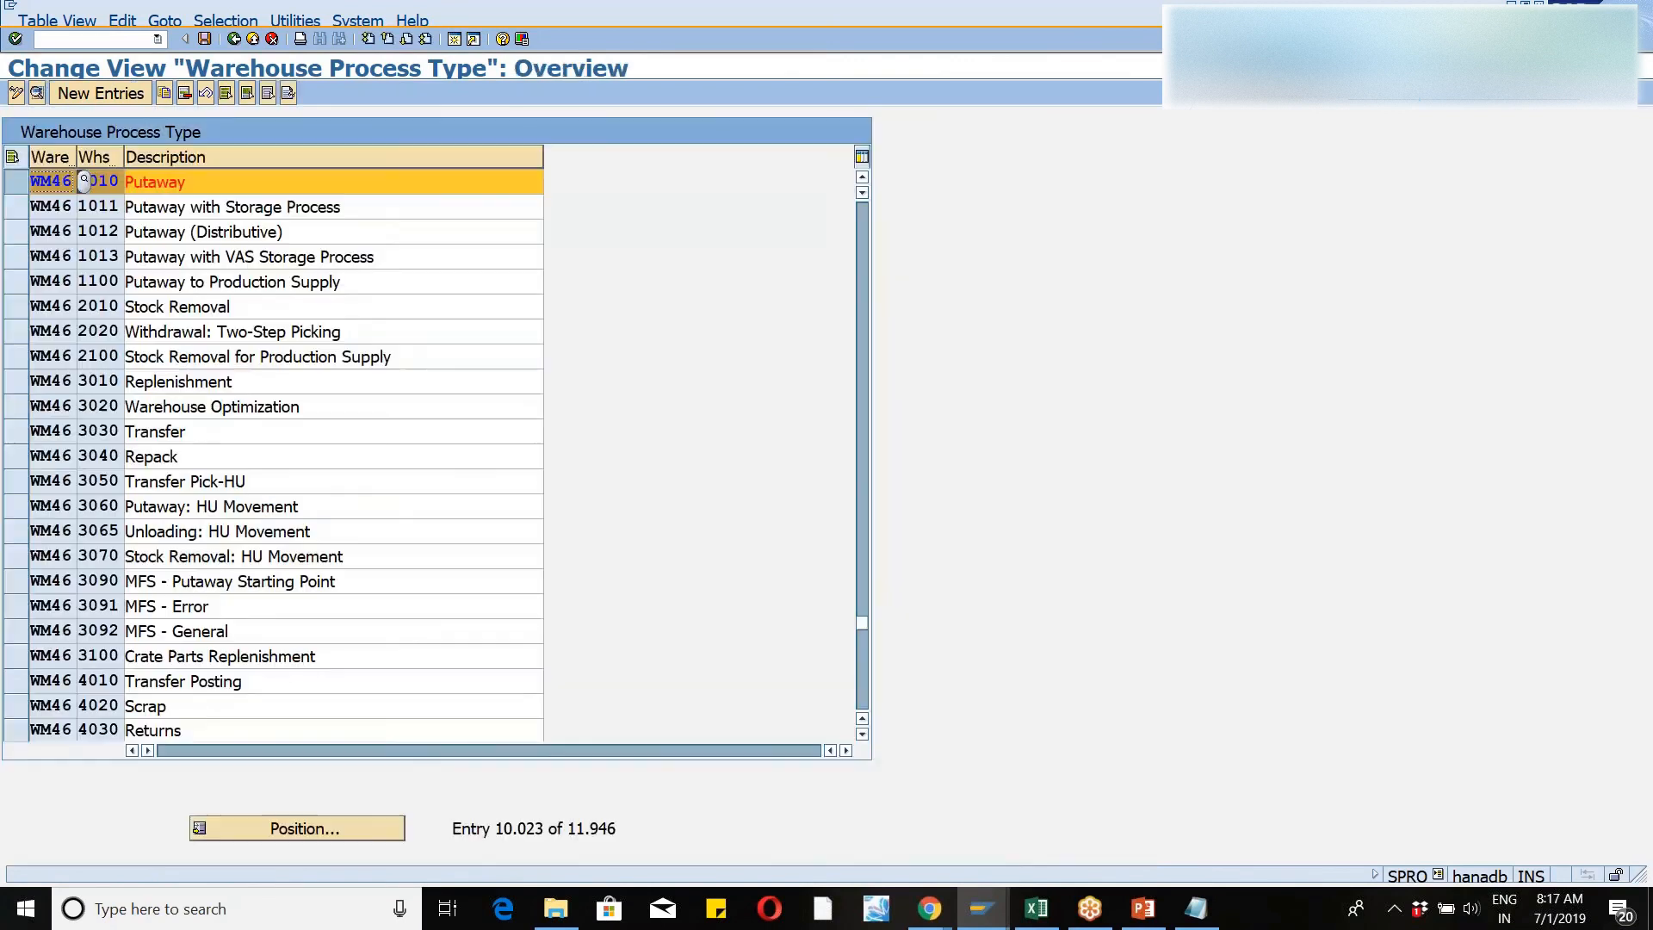
pyautogui.click(235, 45)
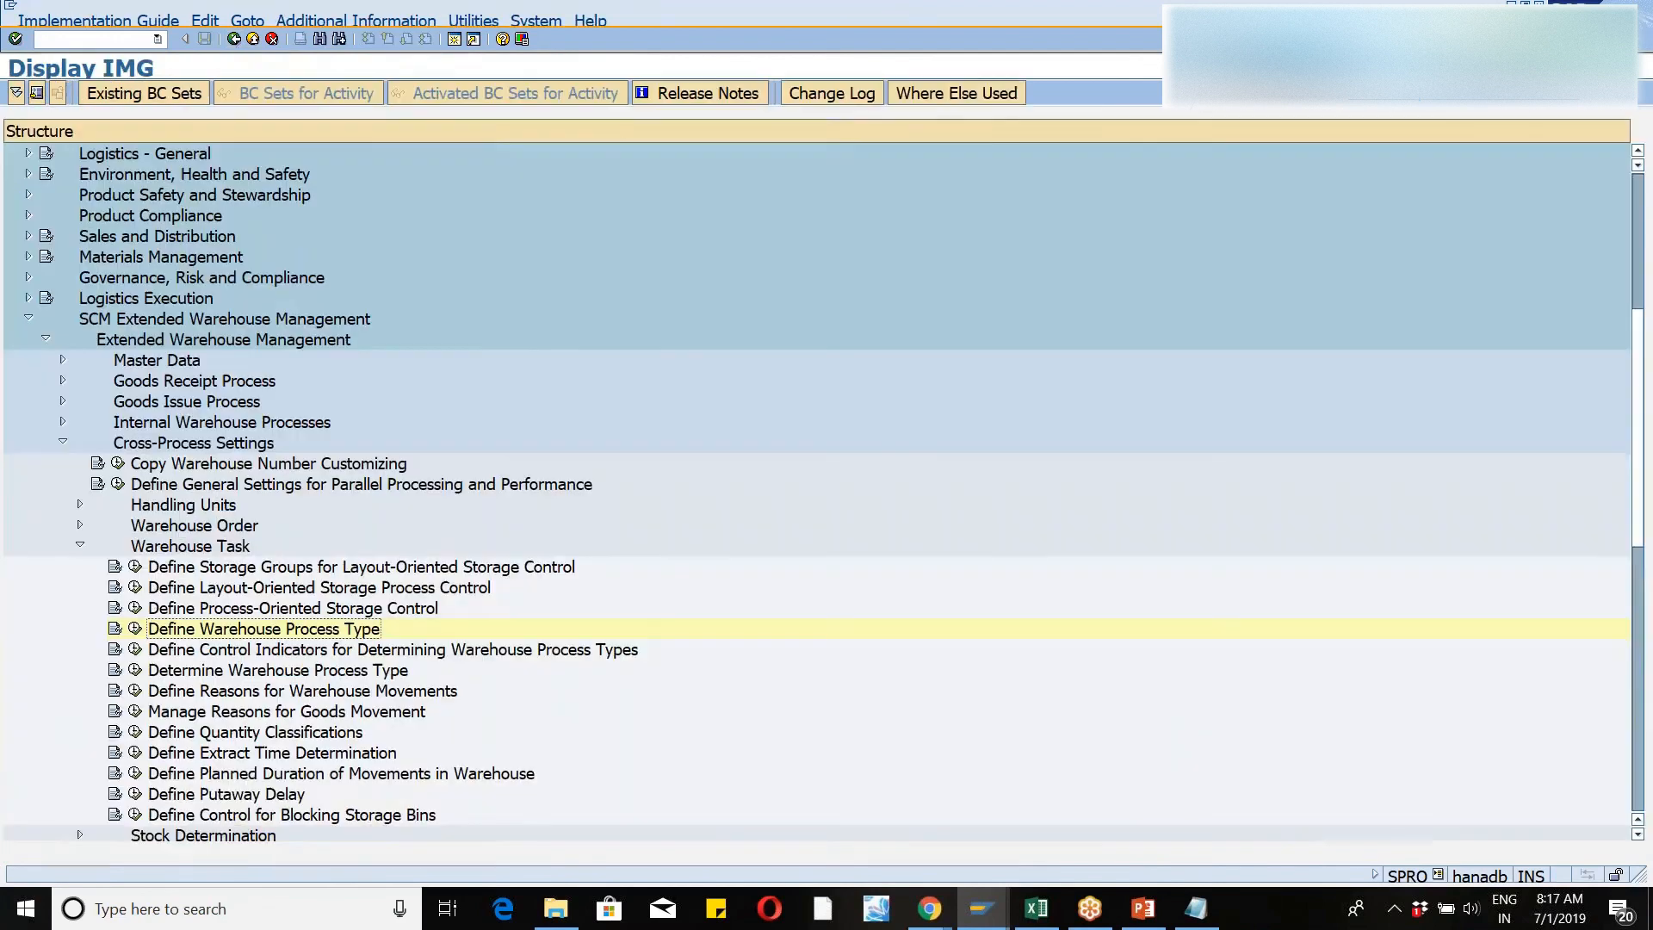
# - Open Determine Warehouse Process Type, position the table at warehouse WM46 and document type INB, and select the first INB entry
pyautogui.click(135, 671)
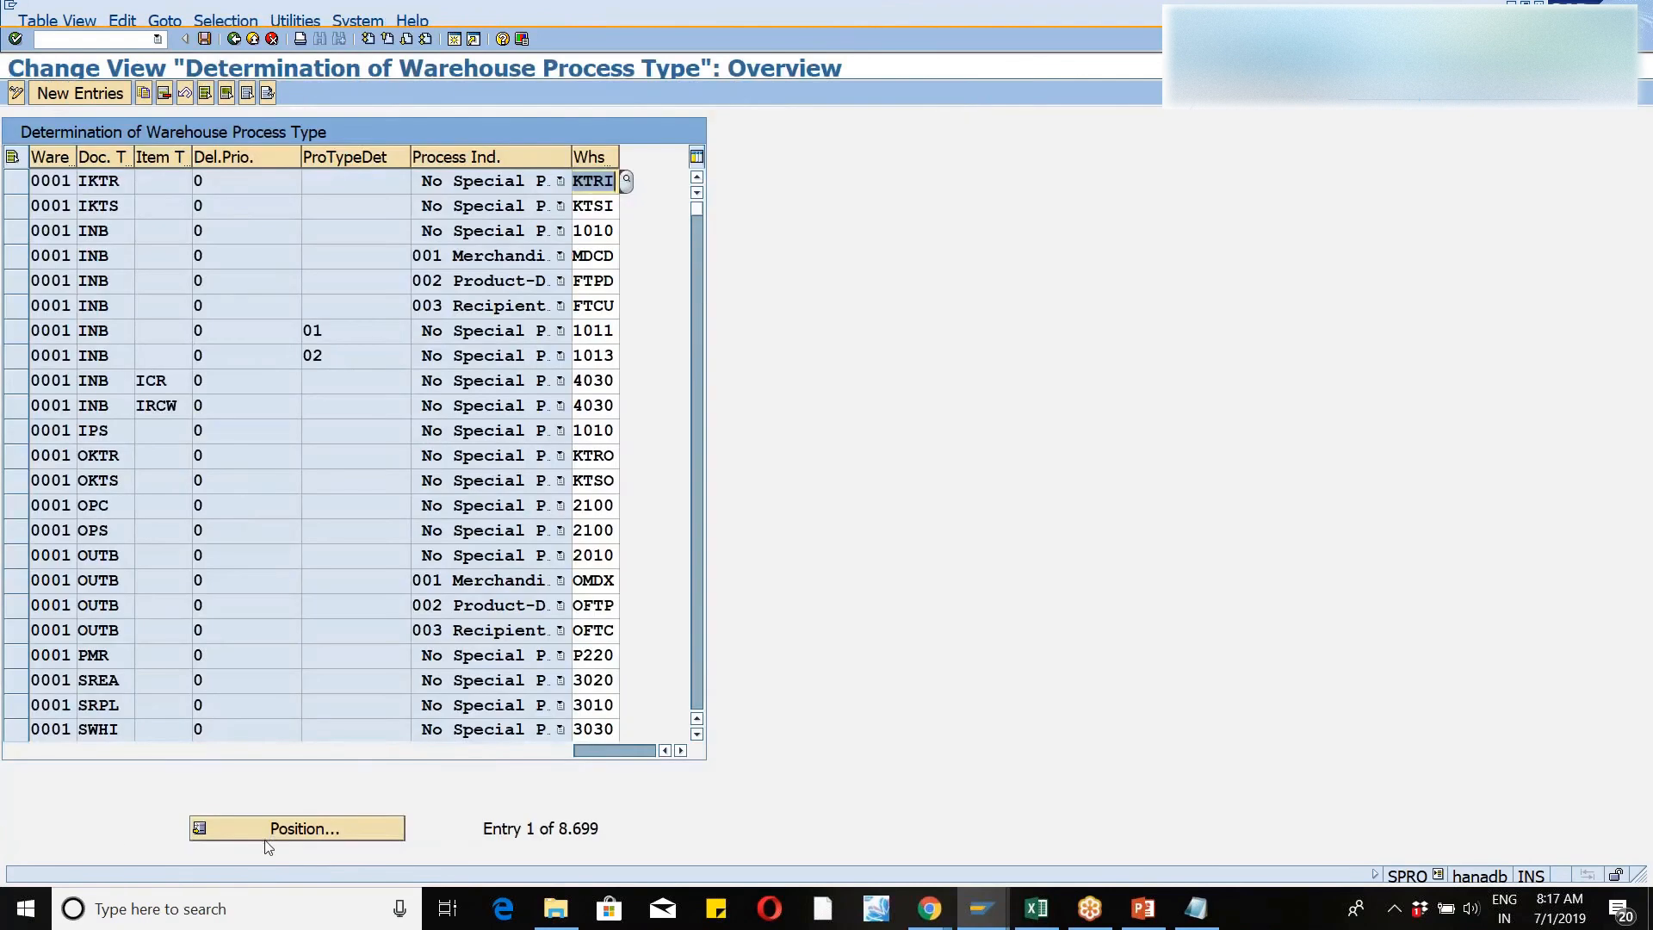
pyautogui.click(266, 839)
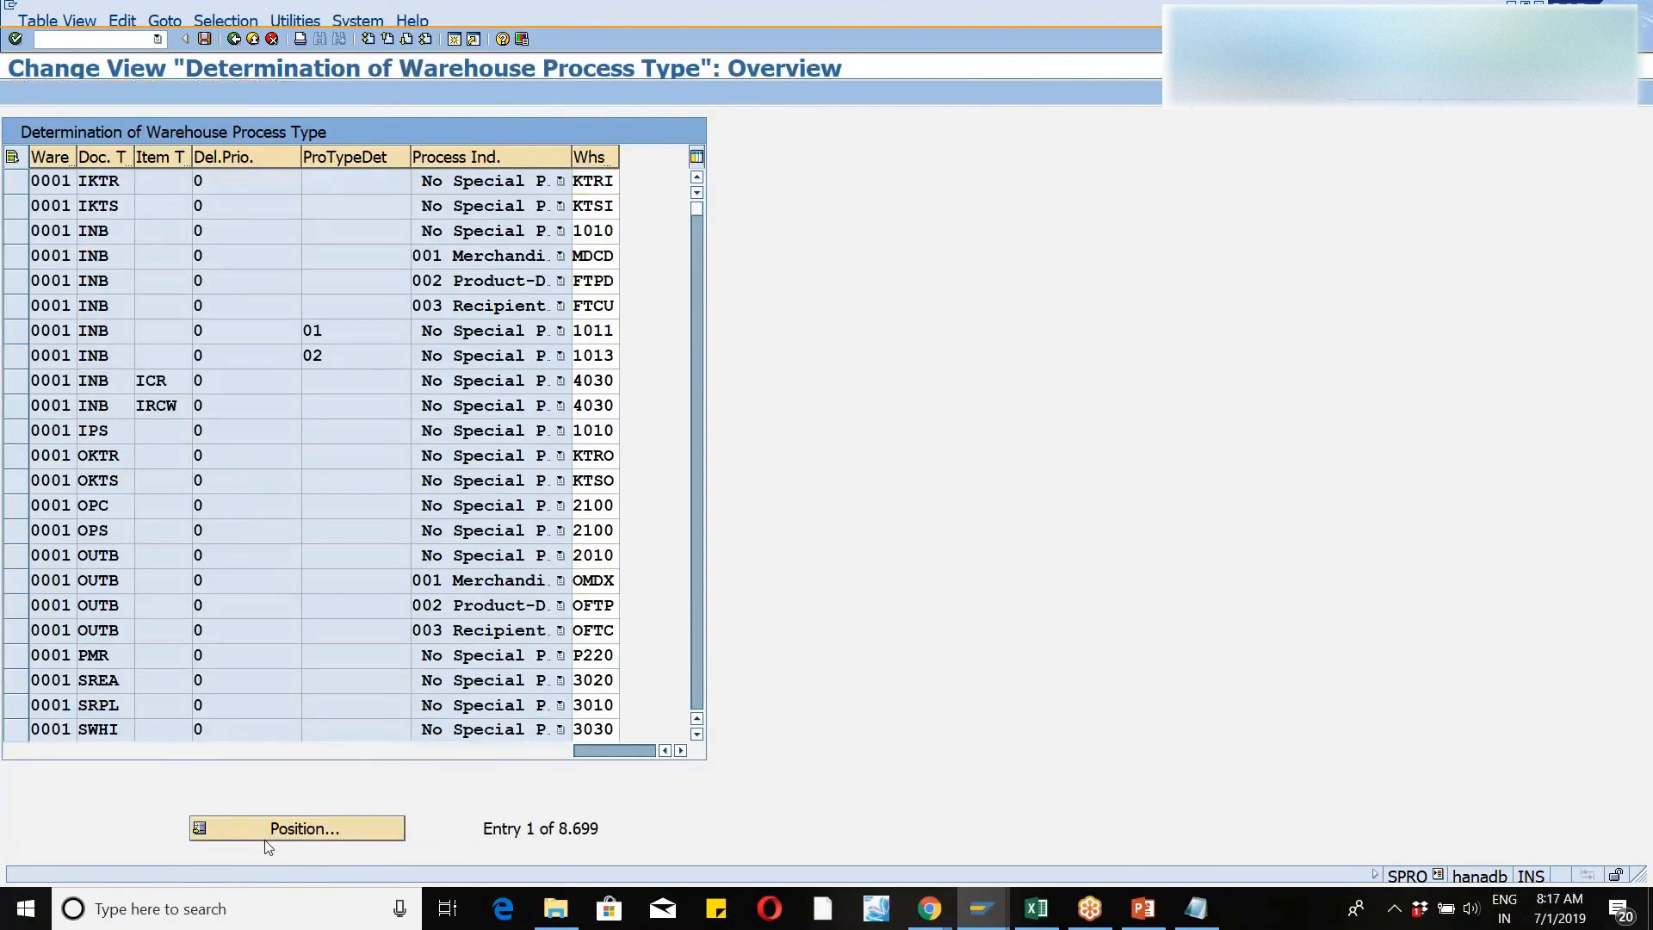
pyautogui.write('wm45')
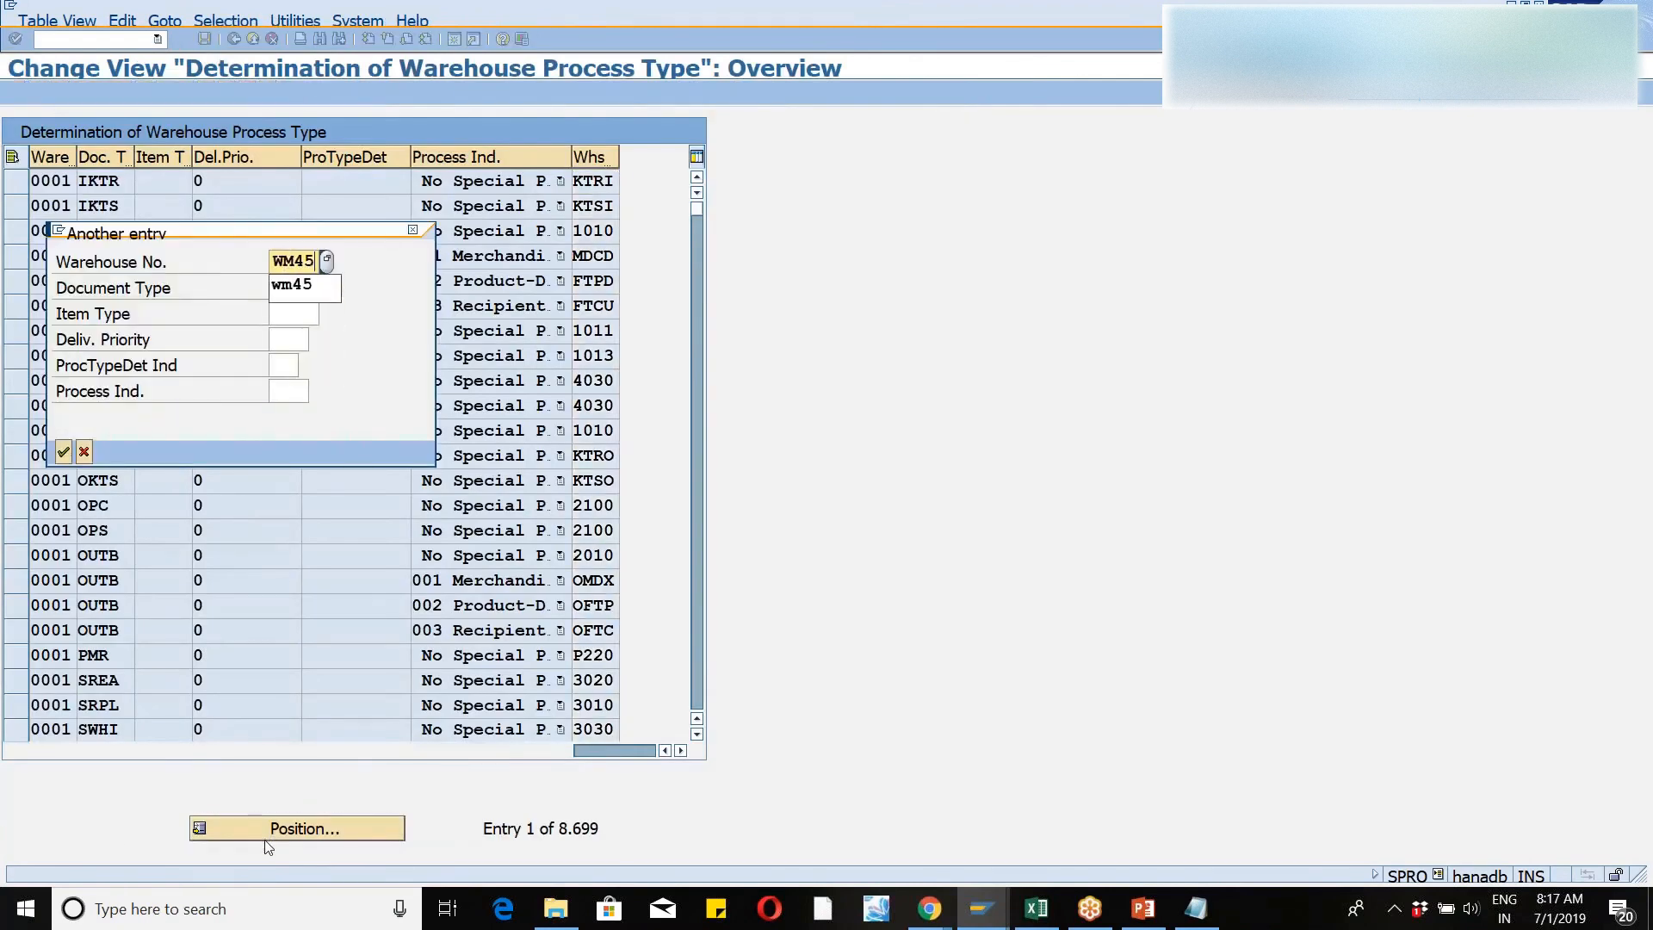
pyautogui.press('BackSpace')
pyautogui.write('6')
pyautogui.press('Tab')
pyautogui.write('INB')
pyautogui.press('Return')
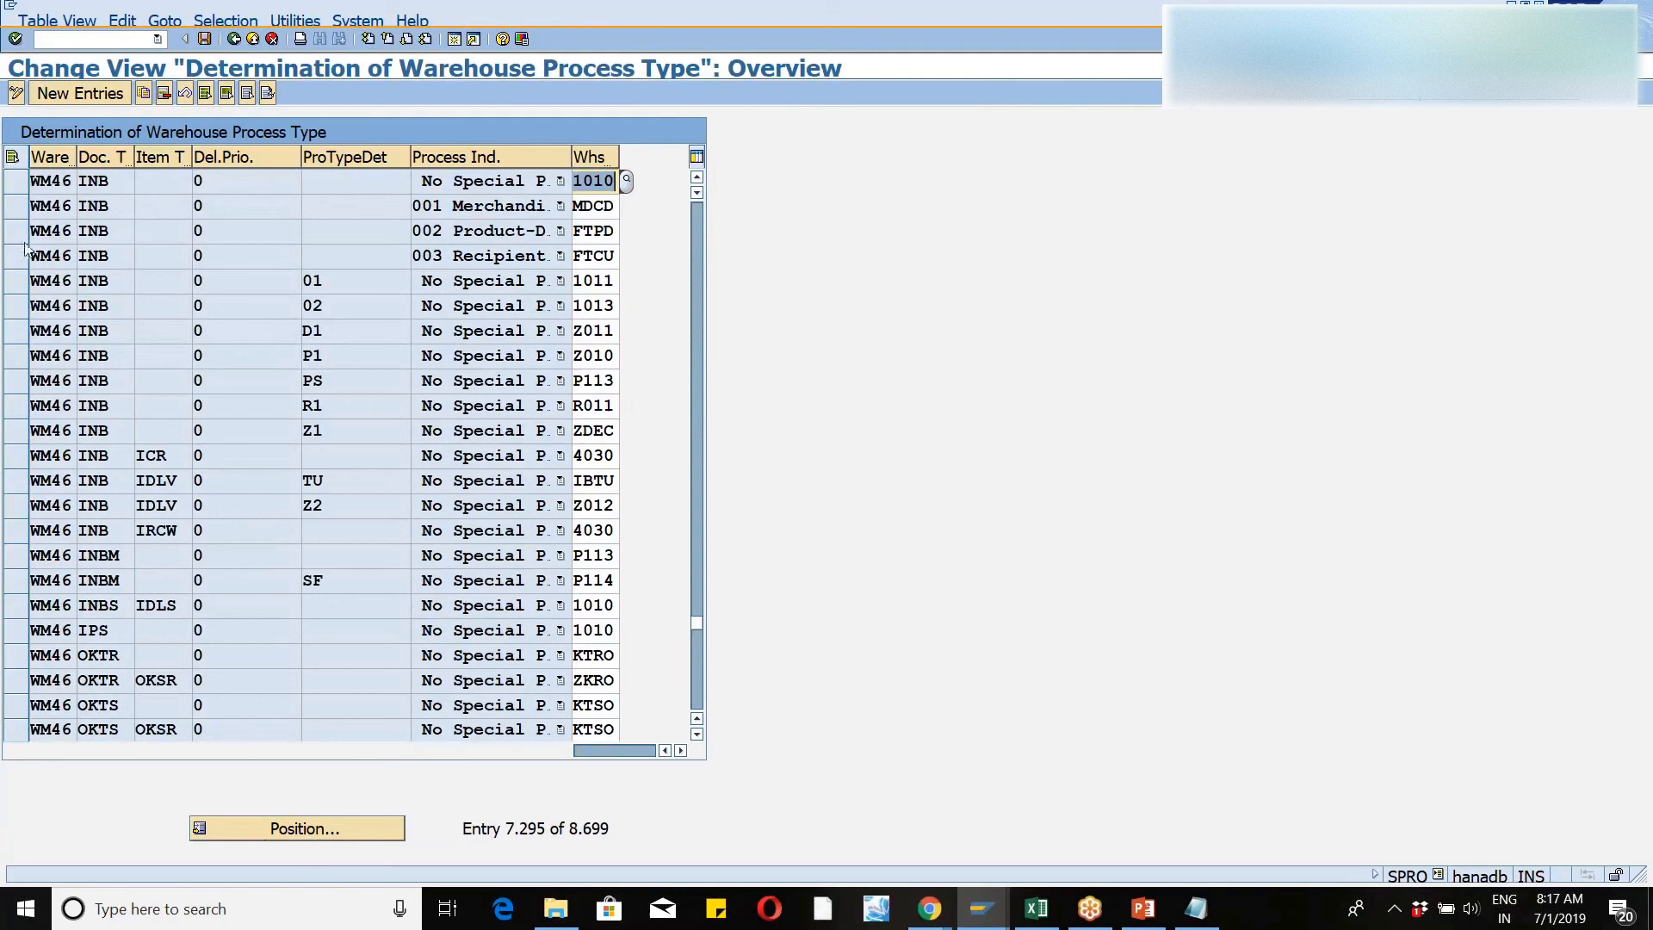
pyautogui.click(21, 191)
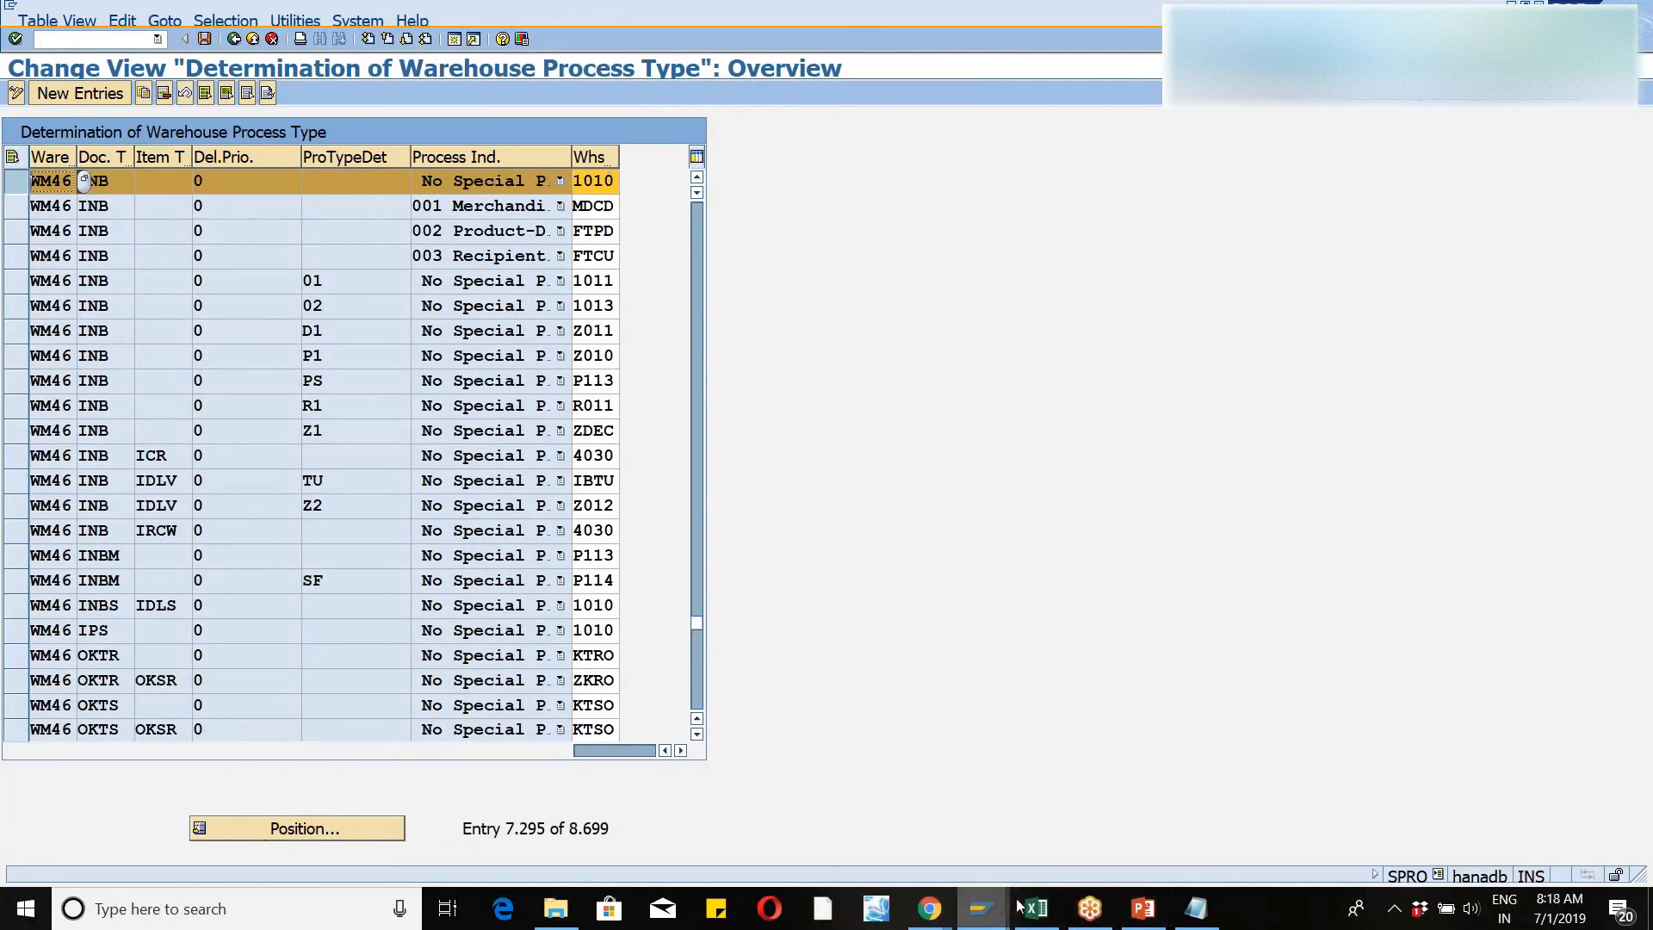
# - Switch to the Notepad notes, add the line "me21n ---- vl31n(el) ---------- INB -----1010 (grzone) --------- /n/scwm/prdi", and minimize the window
pyautogui.moveTo(1035, 919)
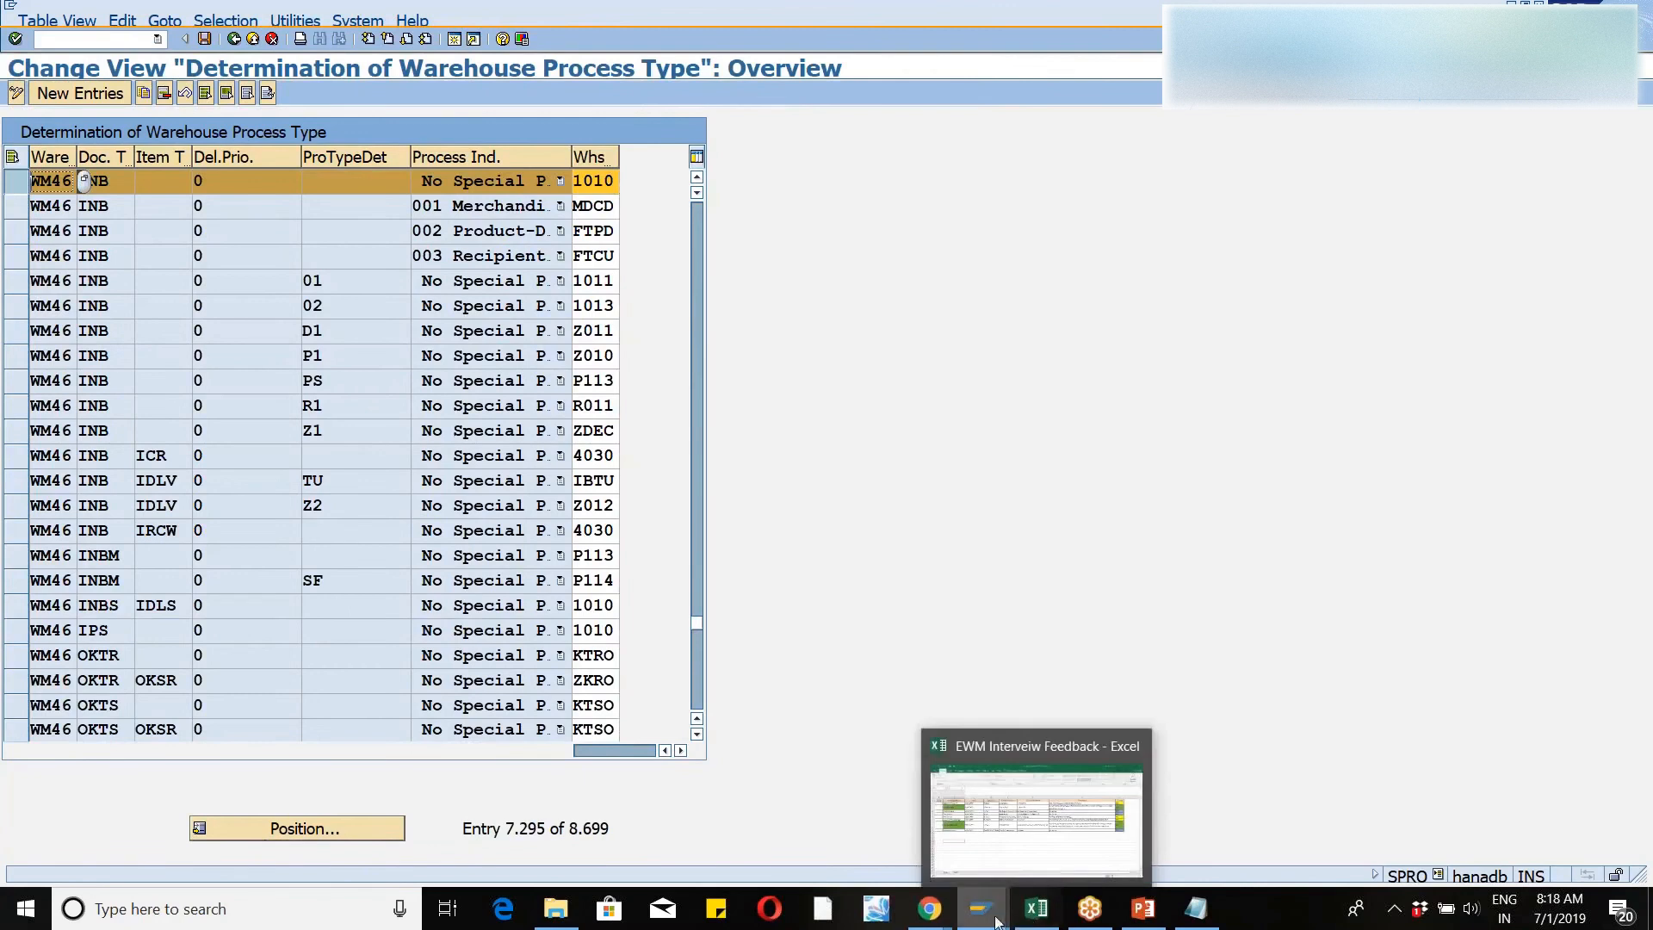
pyautogui.moveTo(983, 920)
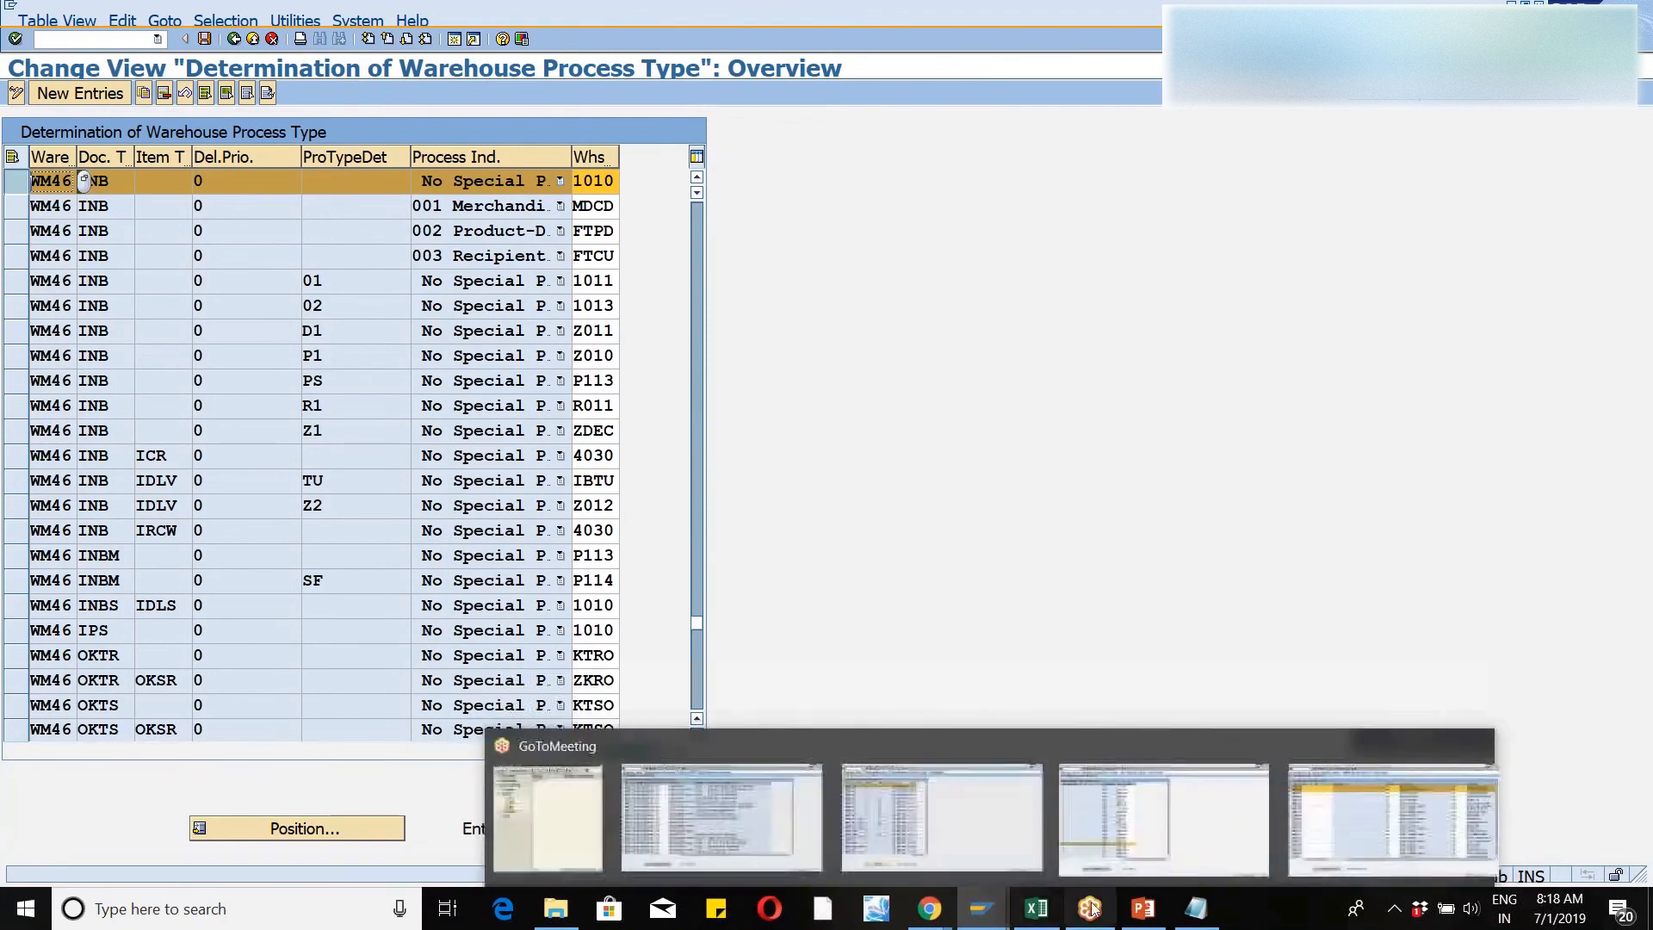
pyautogui.moveTo(1186, 909)
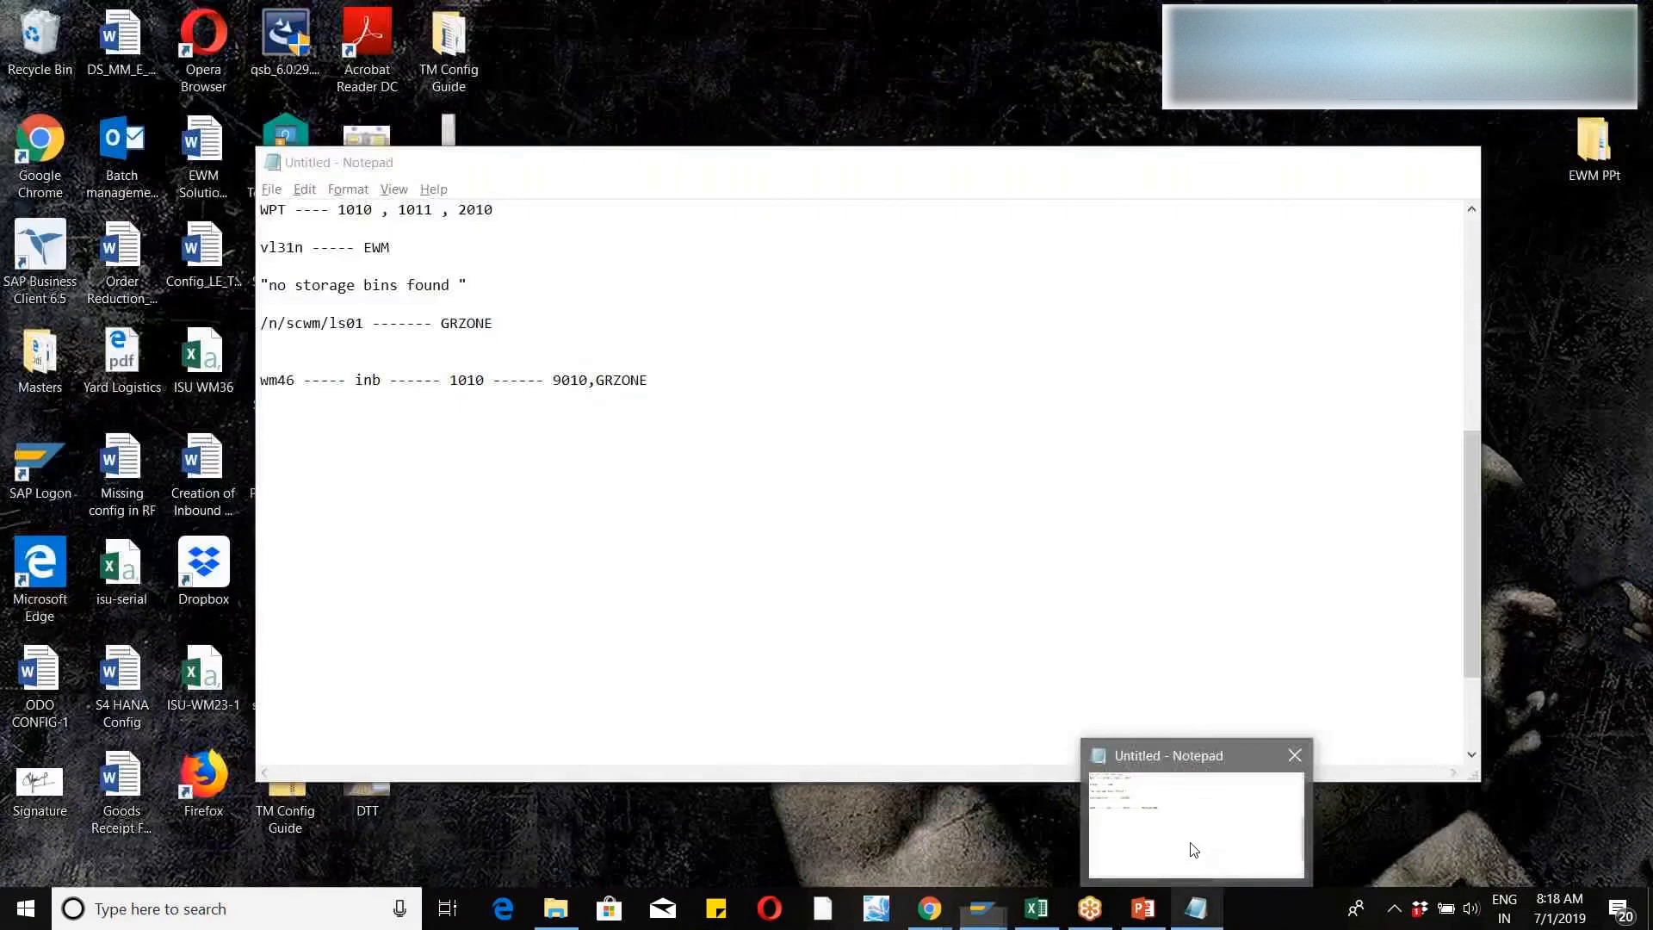
pyautogui.click(1193, 850)
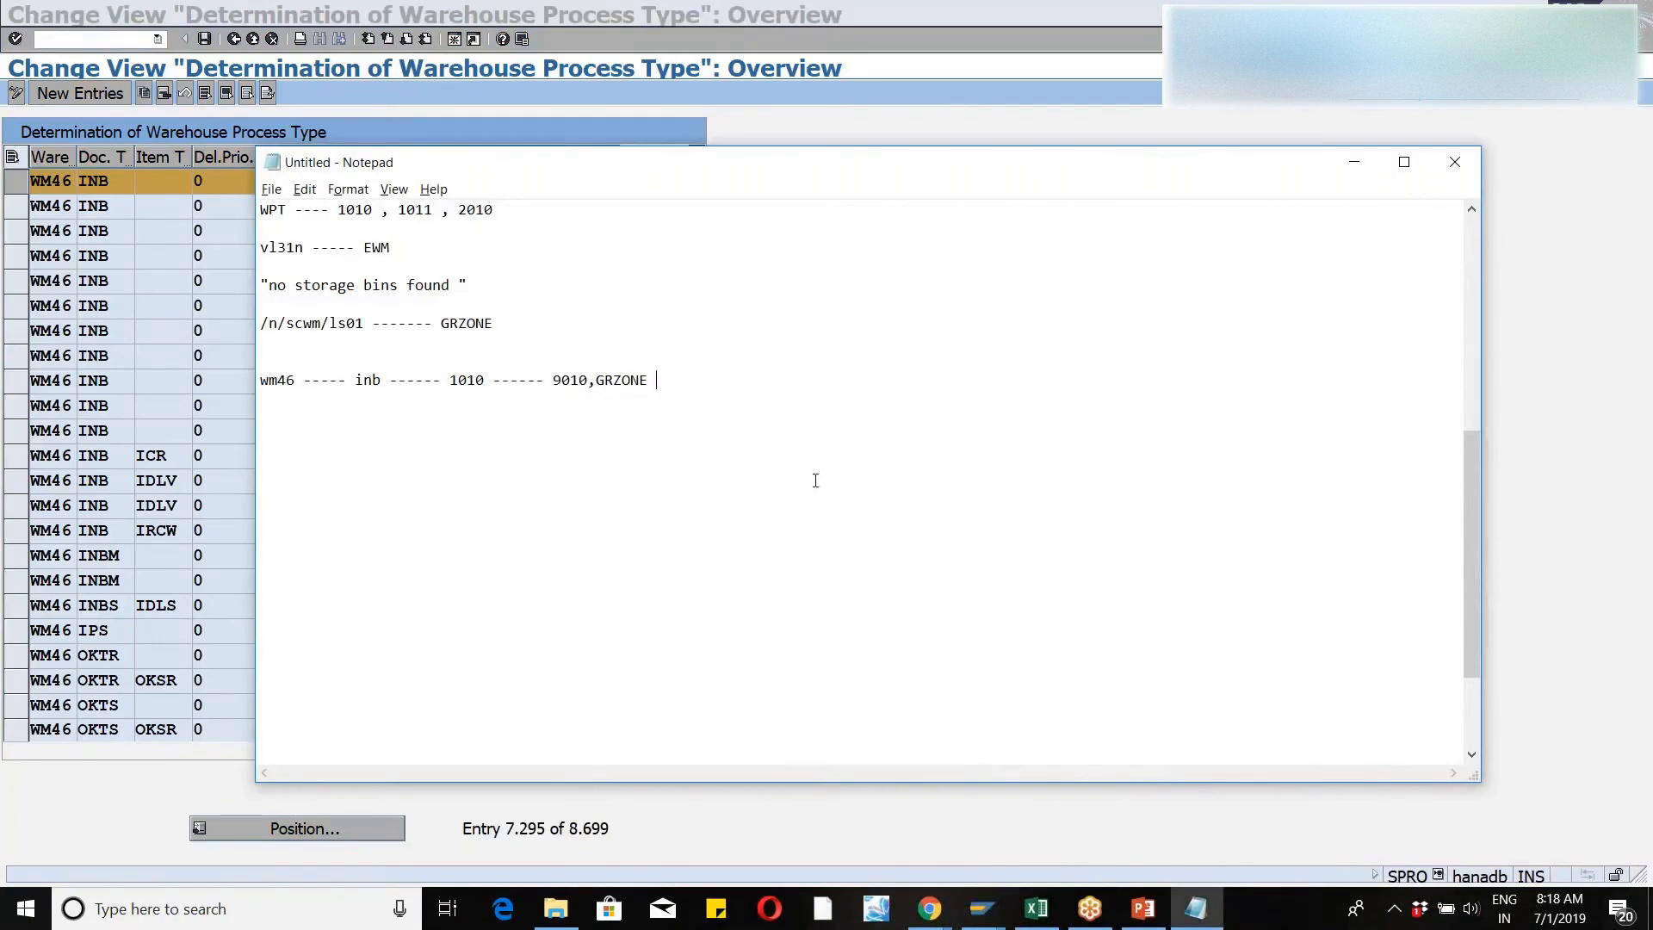
pyautogui.press('Return')
pyautogui.press('Return')
pyautogui.press('Return')
pyautogui.write('me21n ---- vl31n (el) ---------')
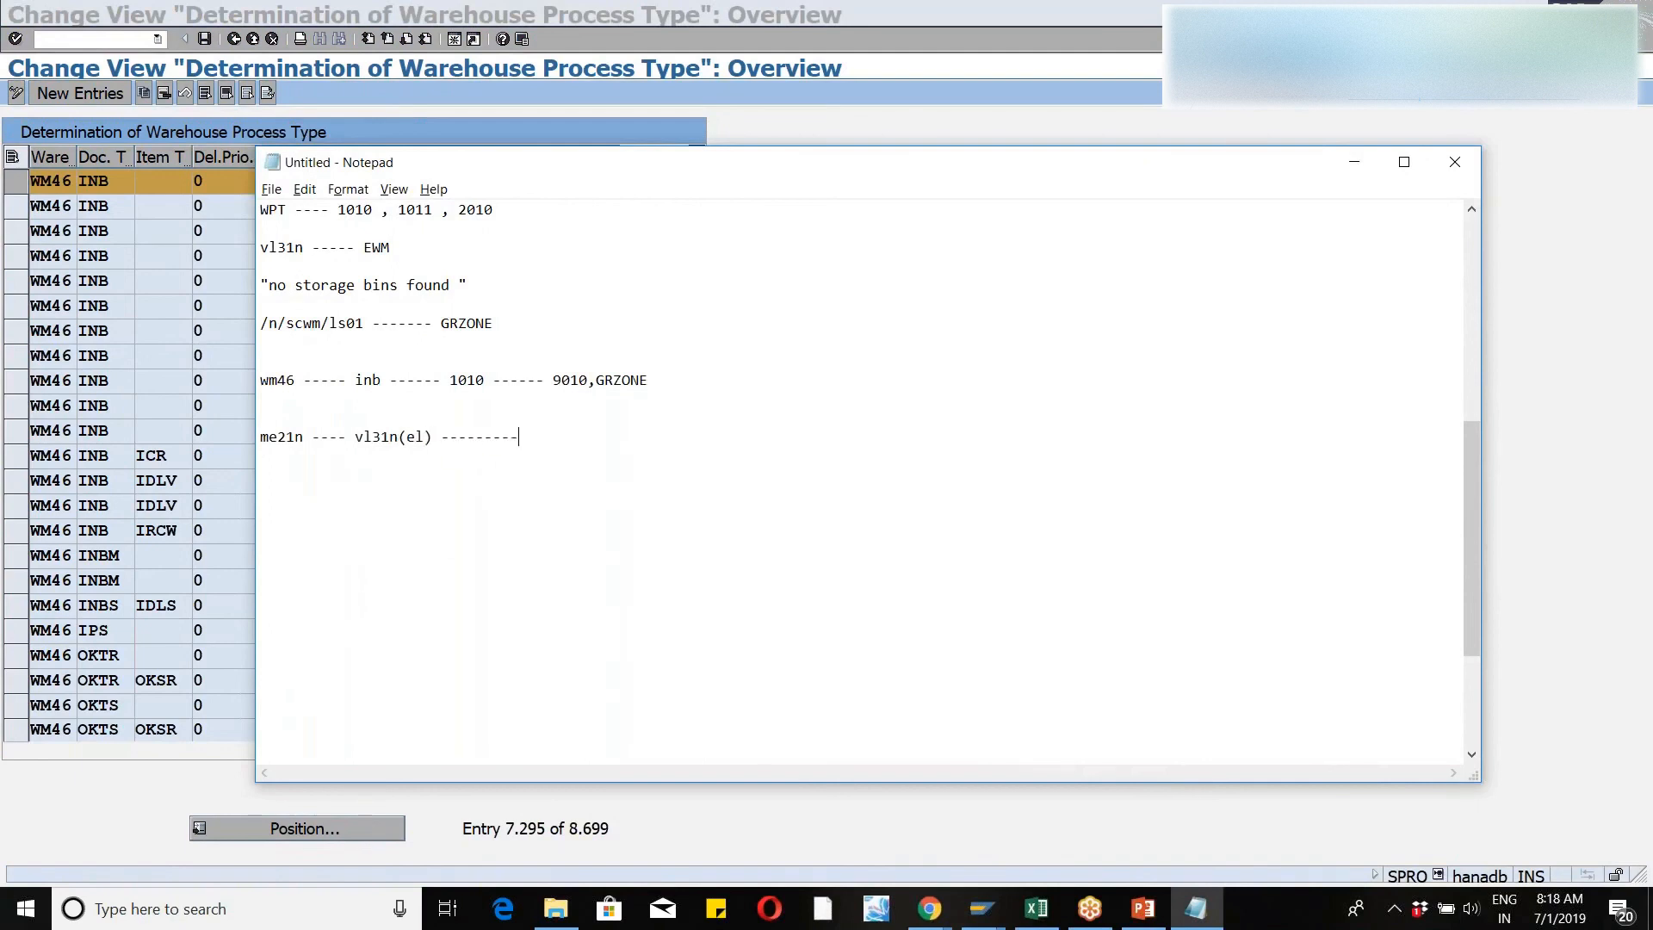
pyautogui.write('- INV')
pyautogui.write(' -----1010 (g')
pyautogui.write('zone) --------- /n/scwm/prdi')
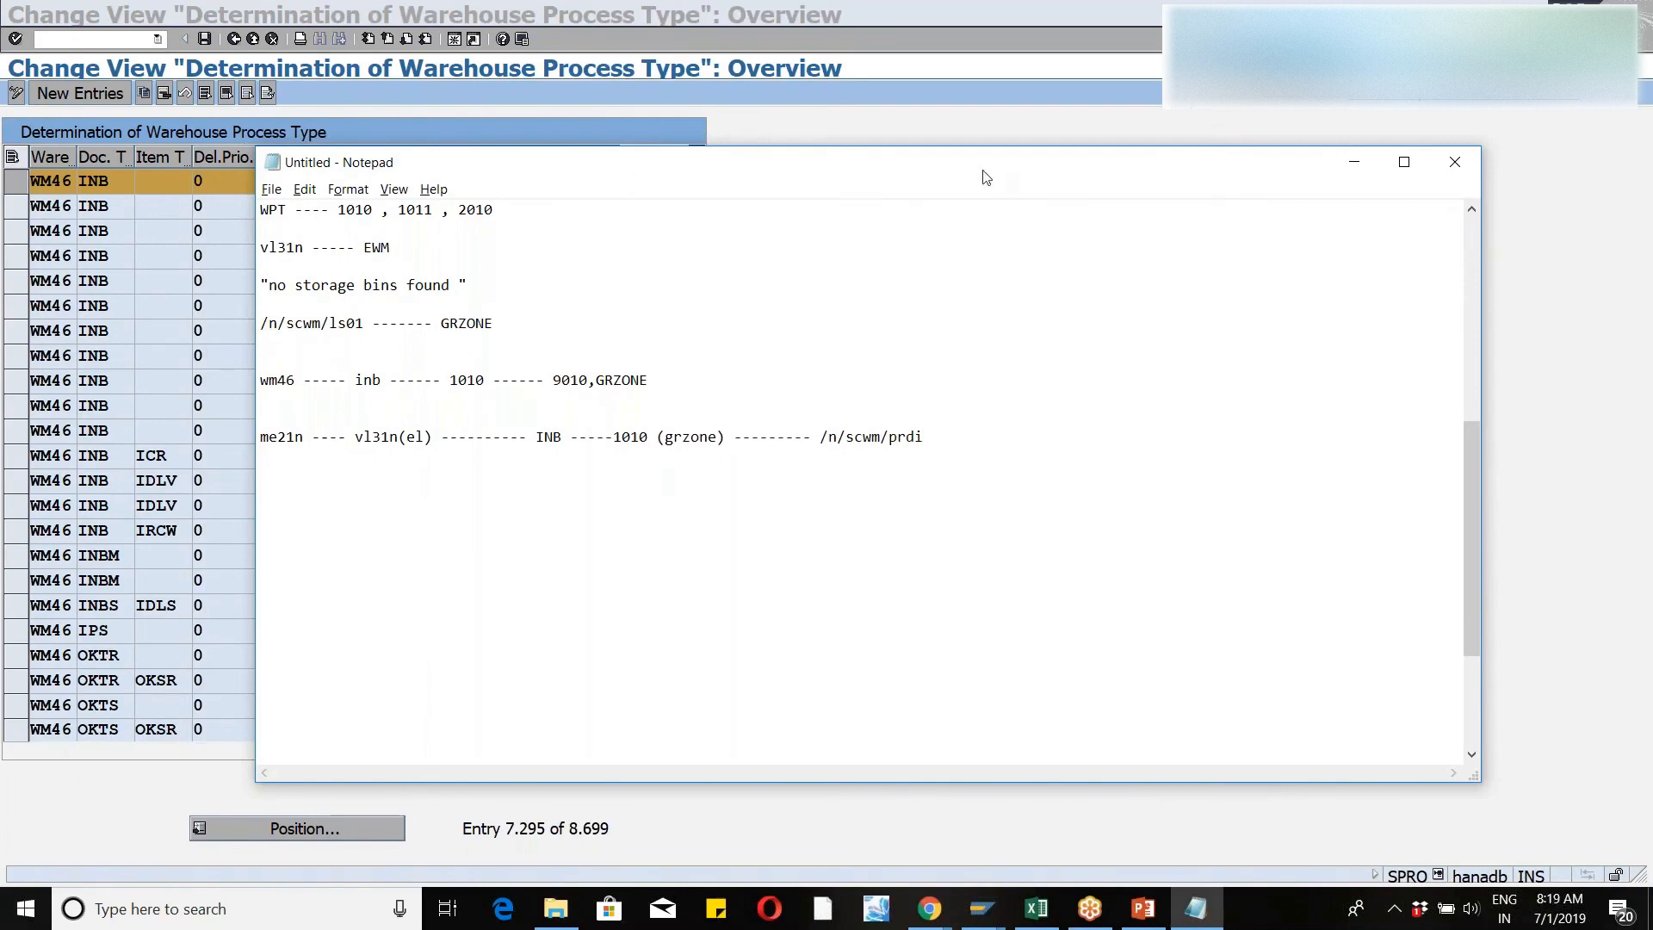
pyautogui.moveTo(965, 175); pyautogui.dragTo(659, 278)
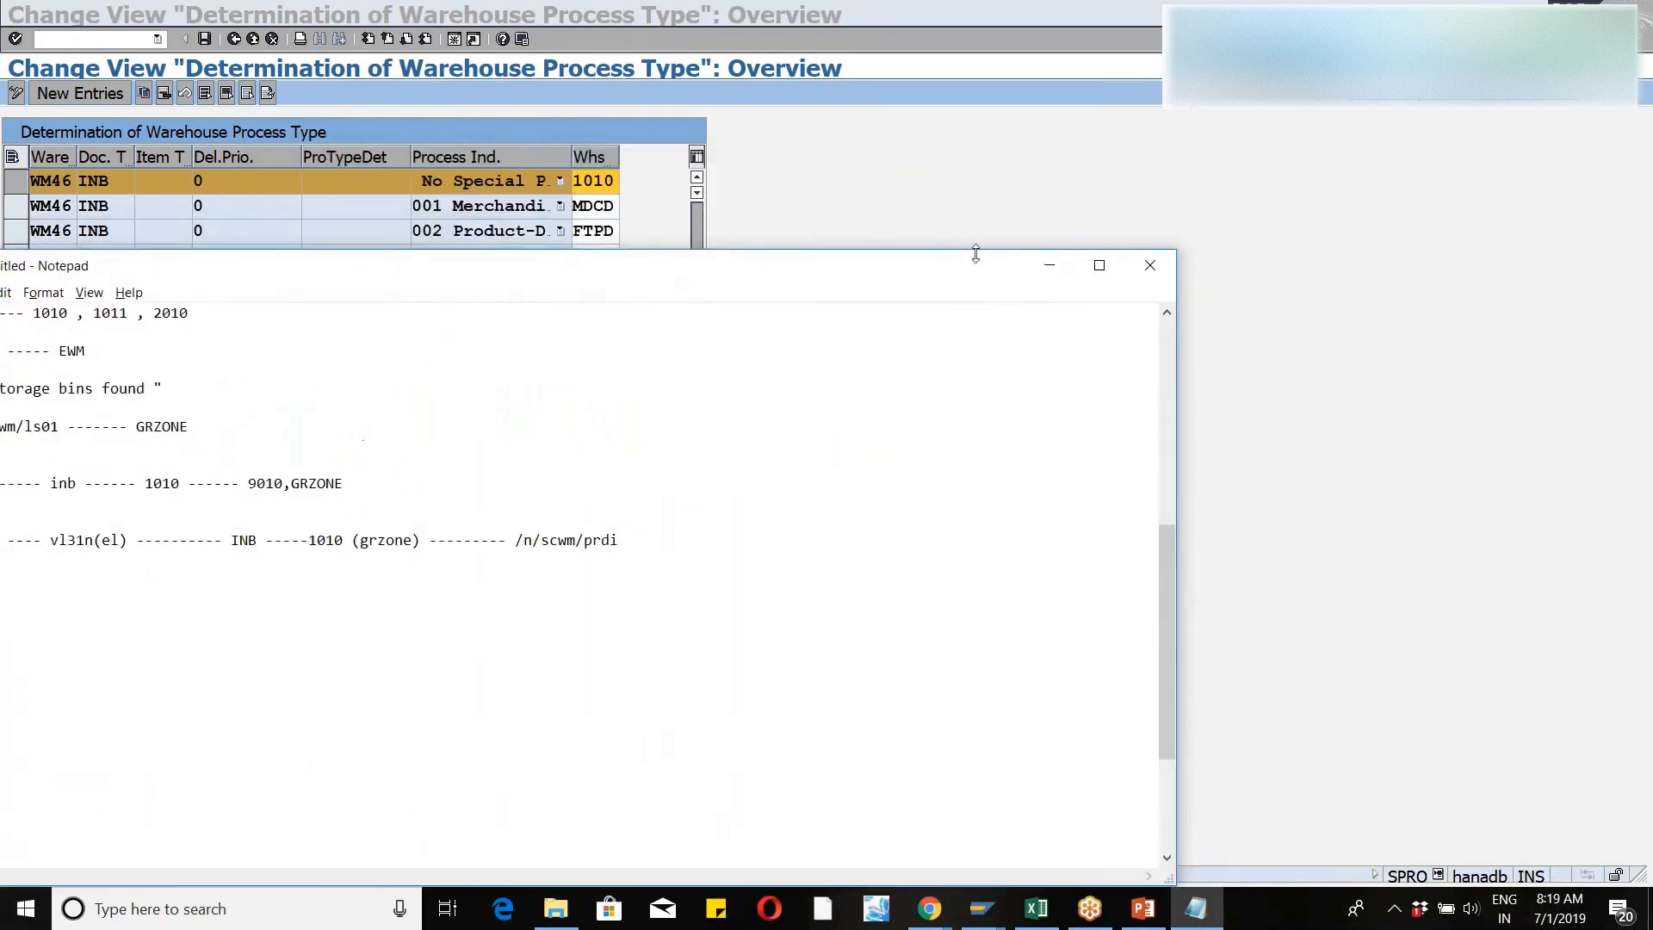
pyautogui.click(1049, 265)
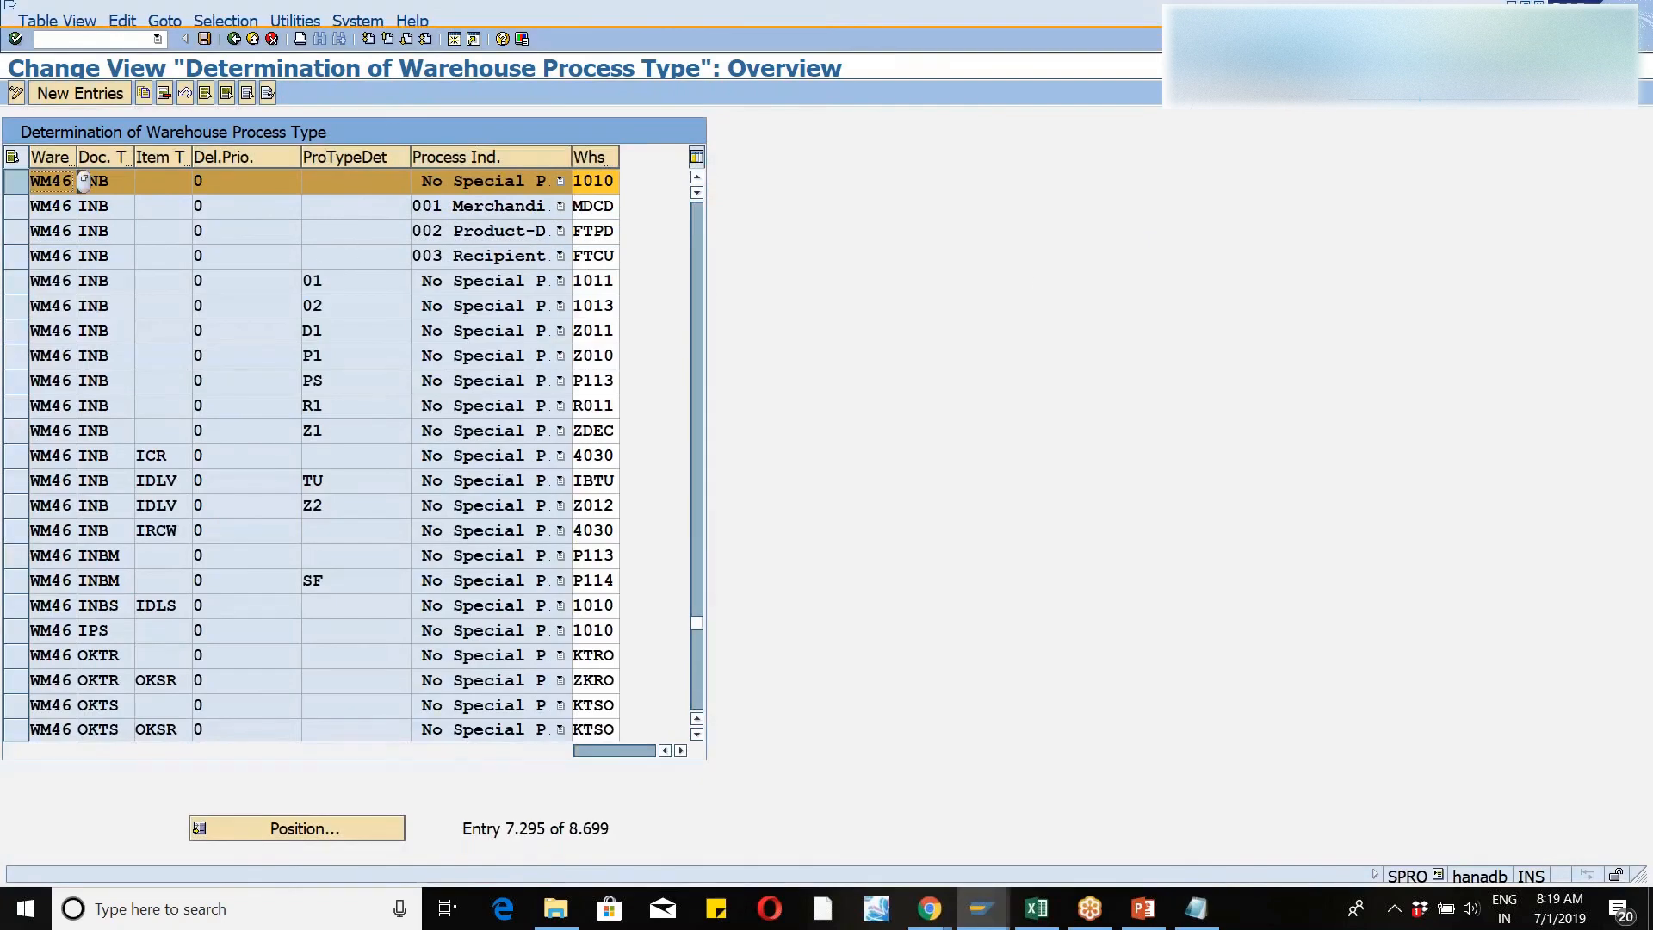
# - Return to the IMG structure, open Define Warehouse Process Type and position the table at warehouse WM46, process type 1010
pyautogui.click(117, 186)
pyautogui.click(234, 39)
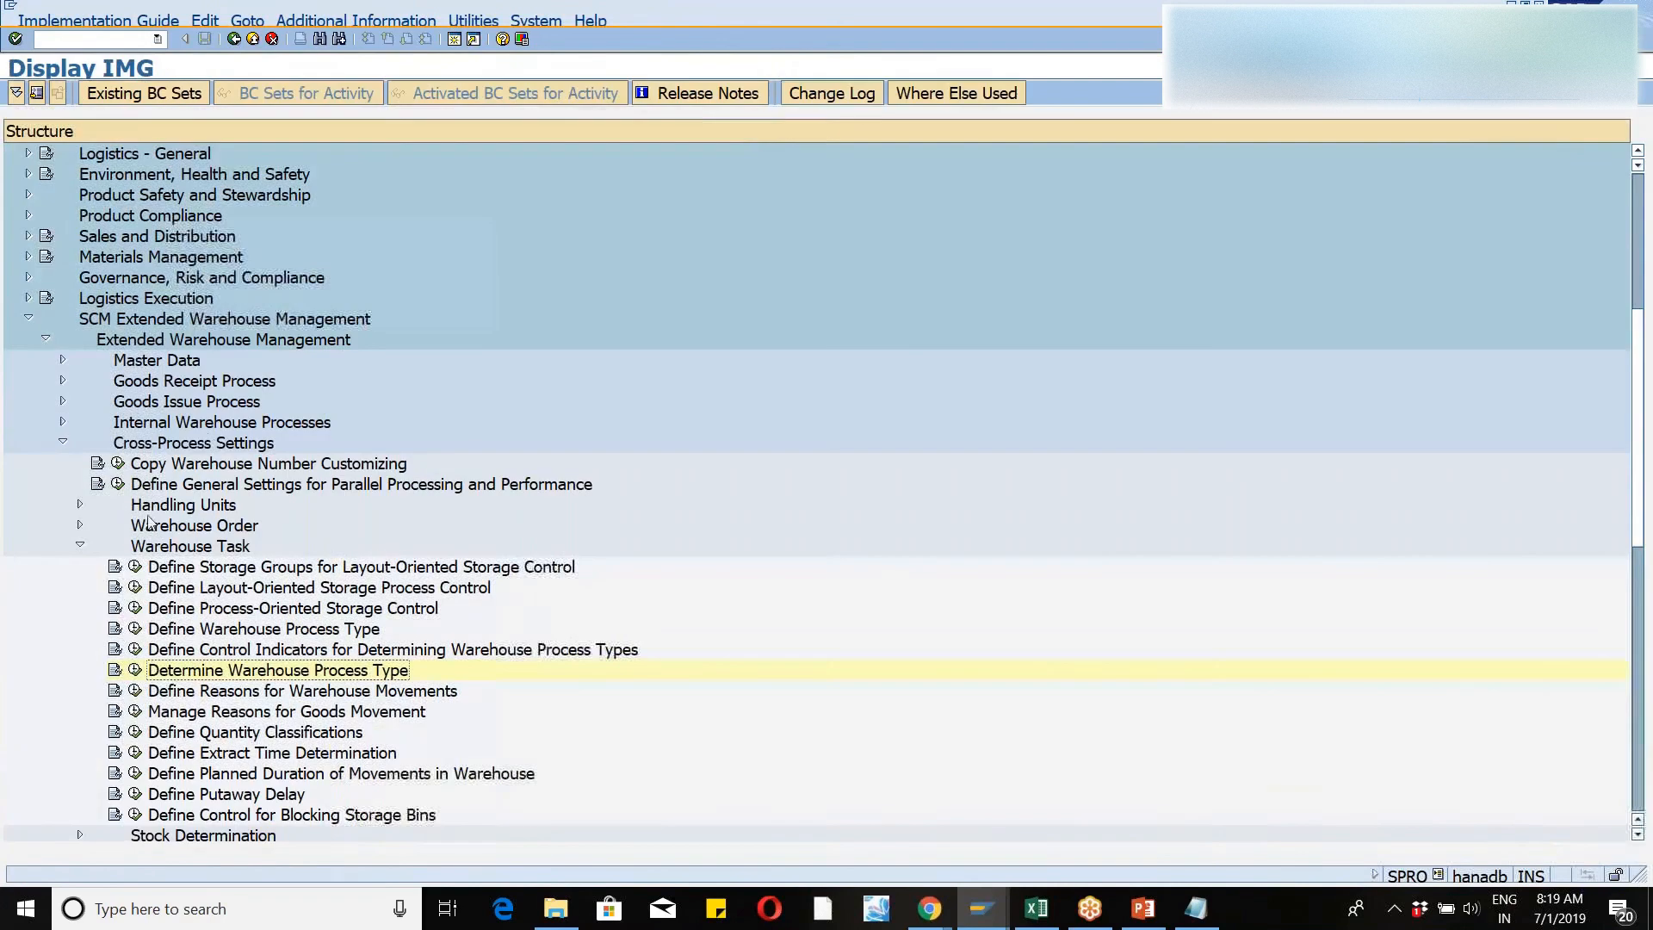
pyautogui.click(135, 630)
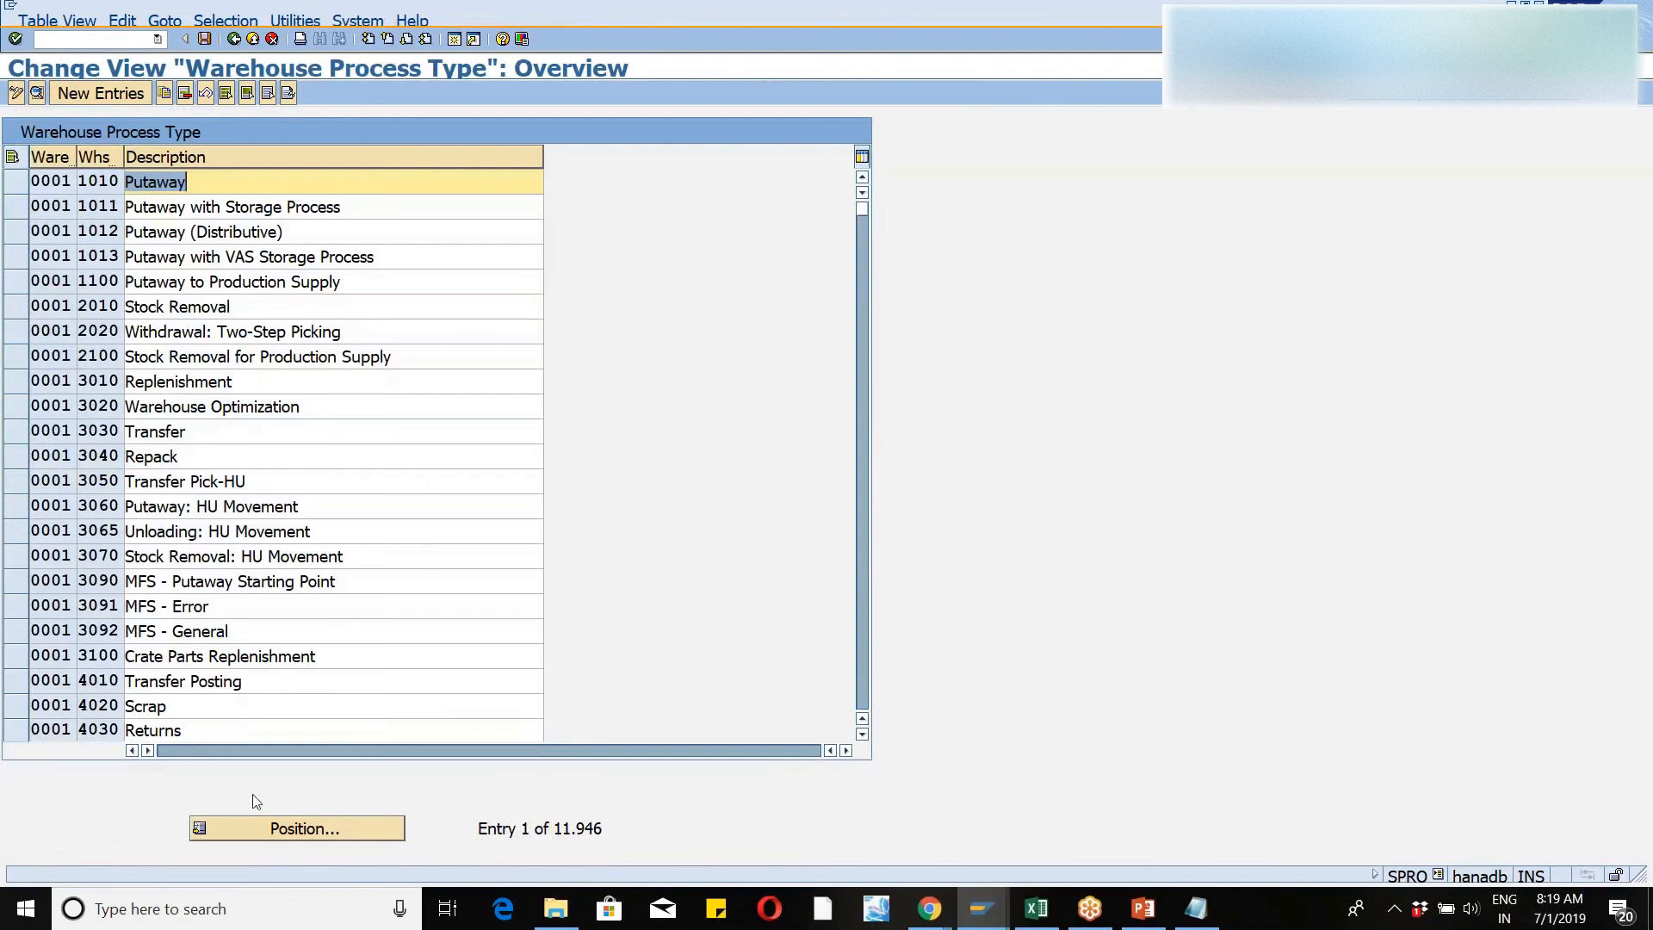
pyautogui.click(261, 828)
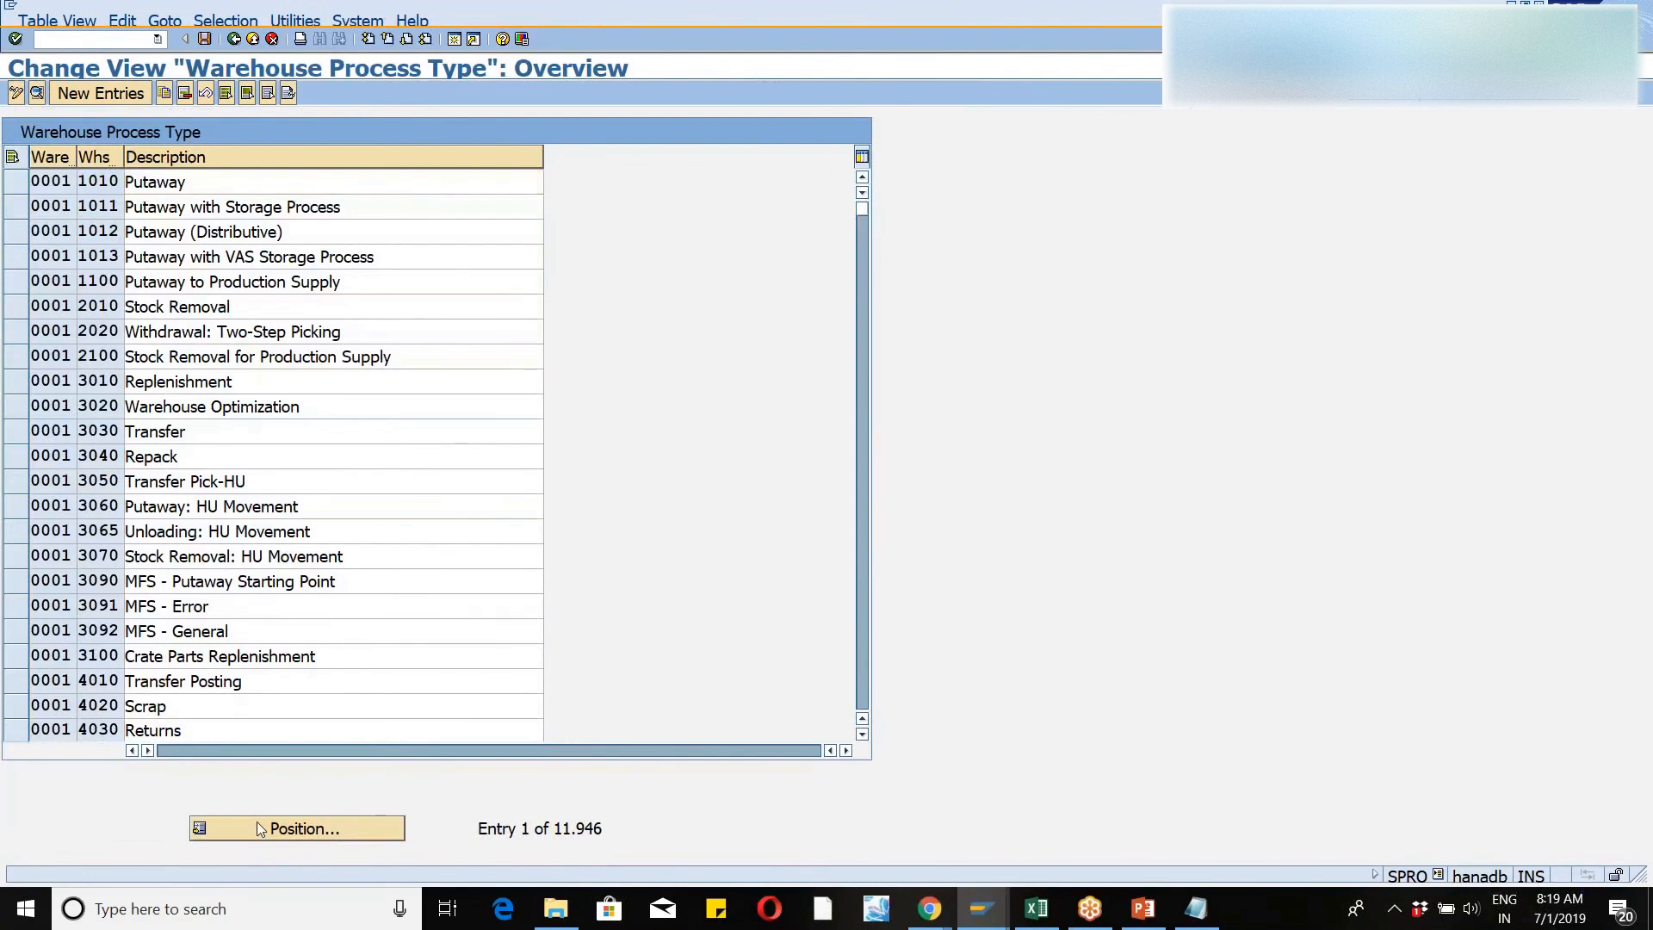
pyautogui.write('wm46')
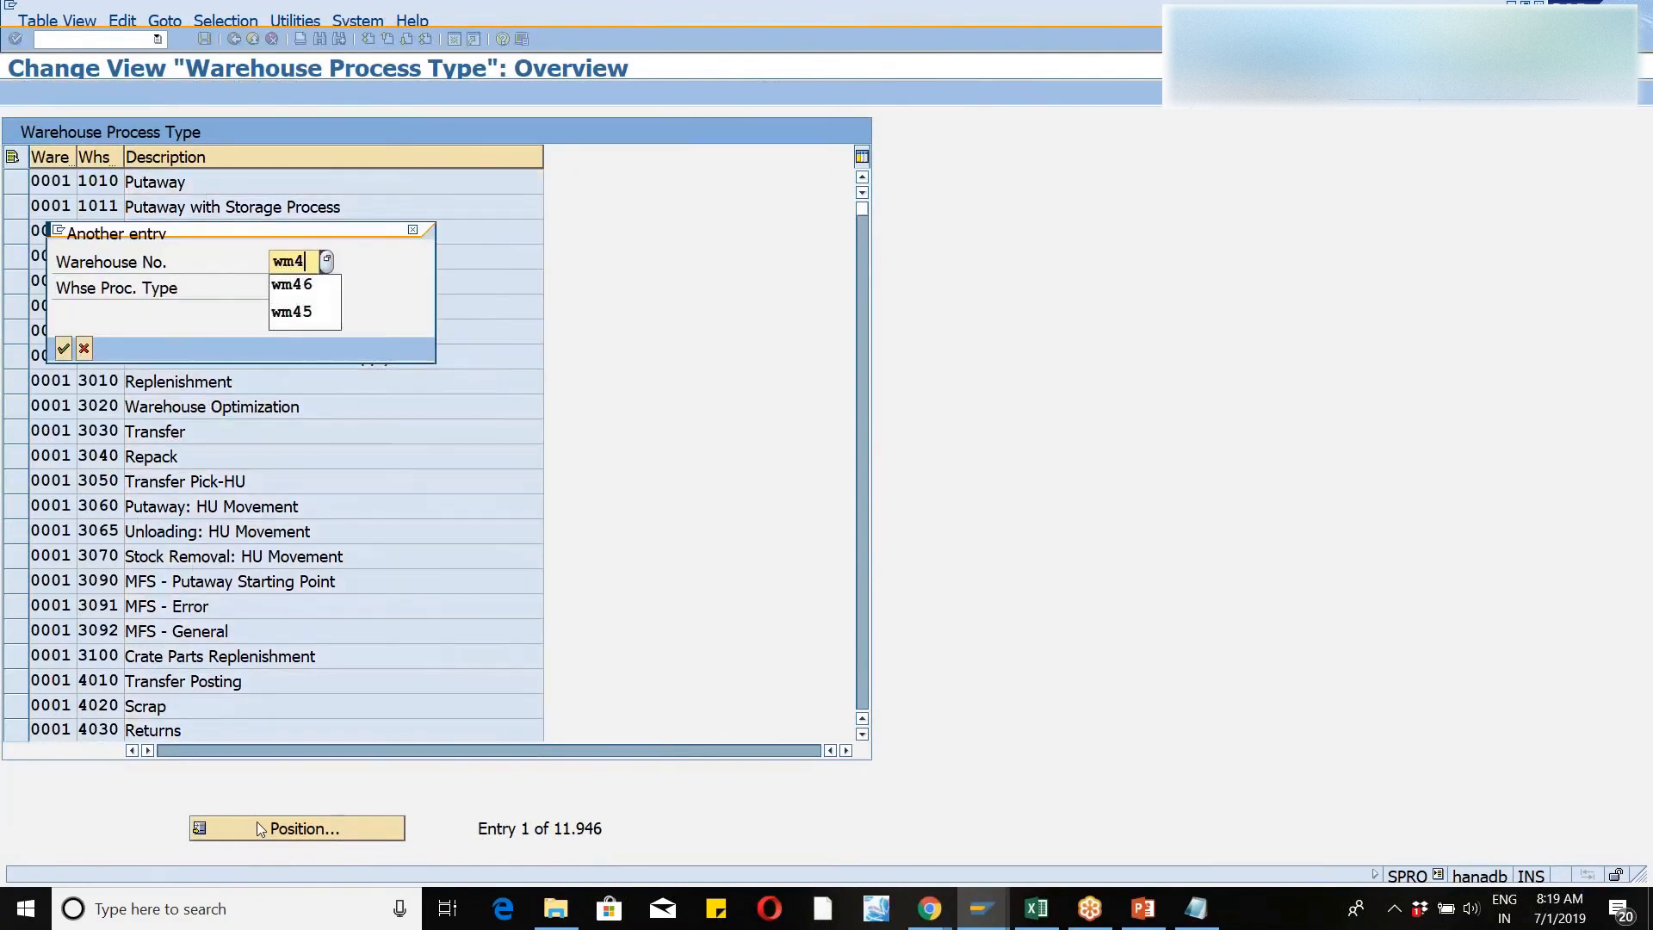
pyautogui.press('Tab')
pyautogui.write('1010')
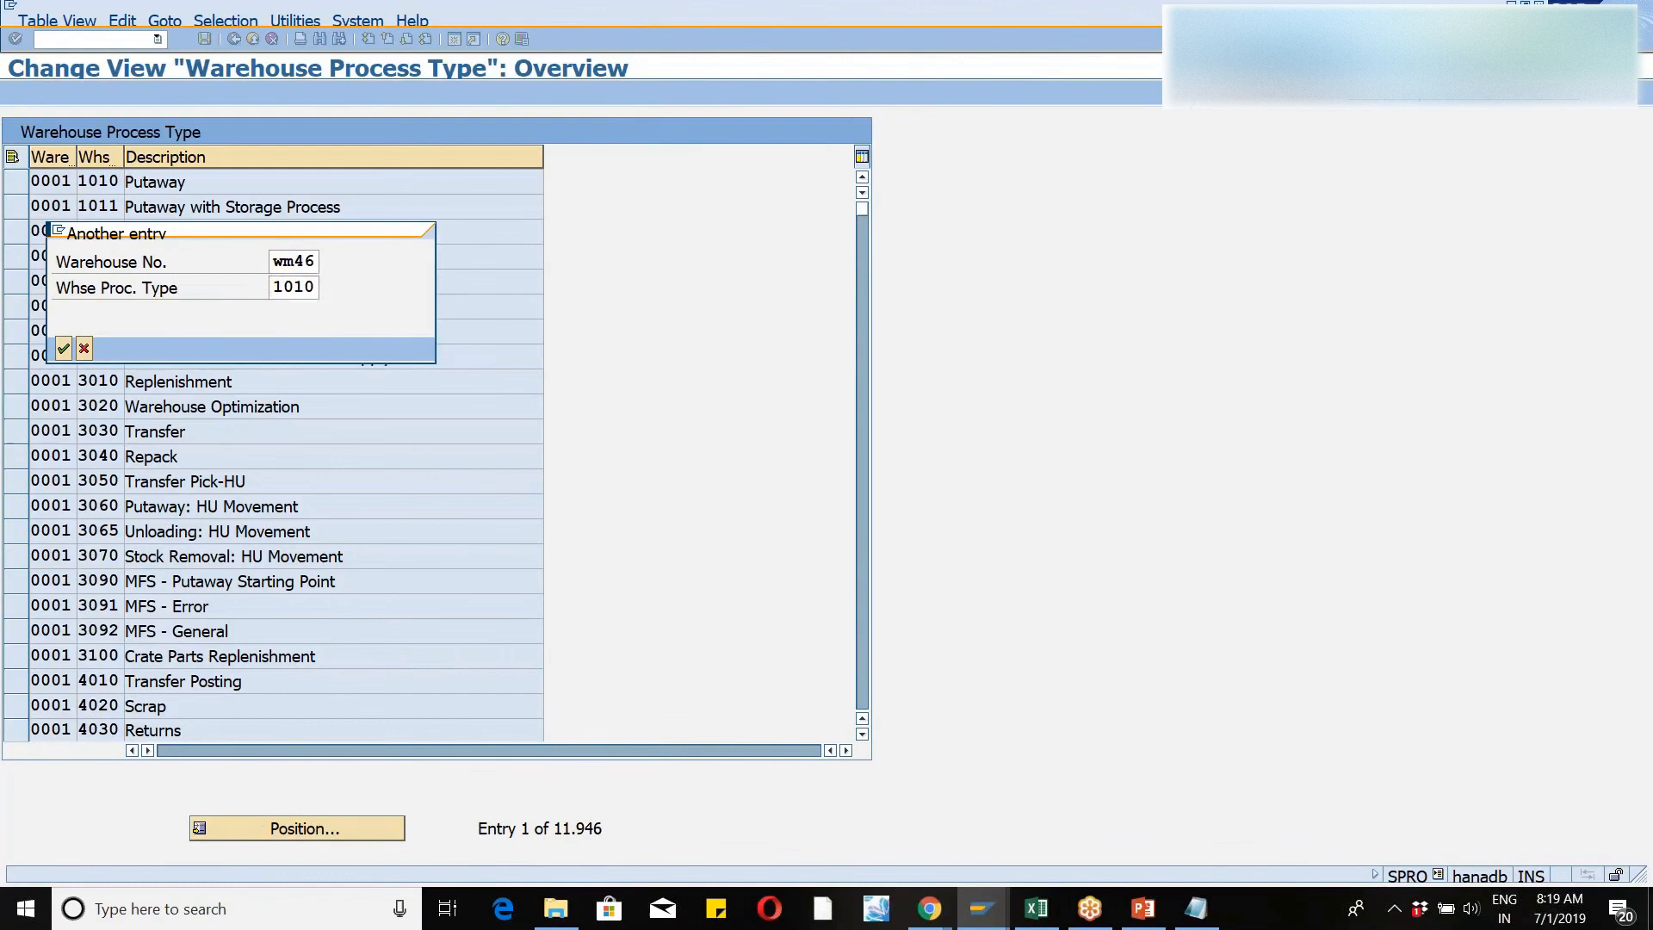
pyautogui.press('Return')
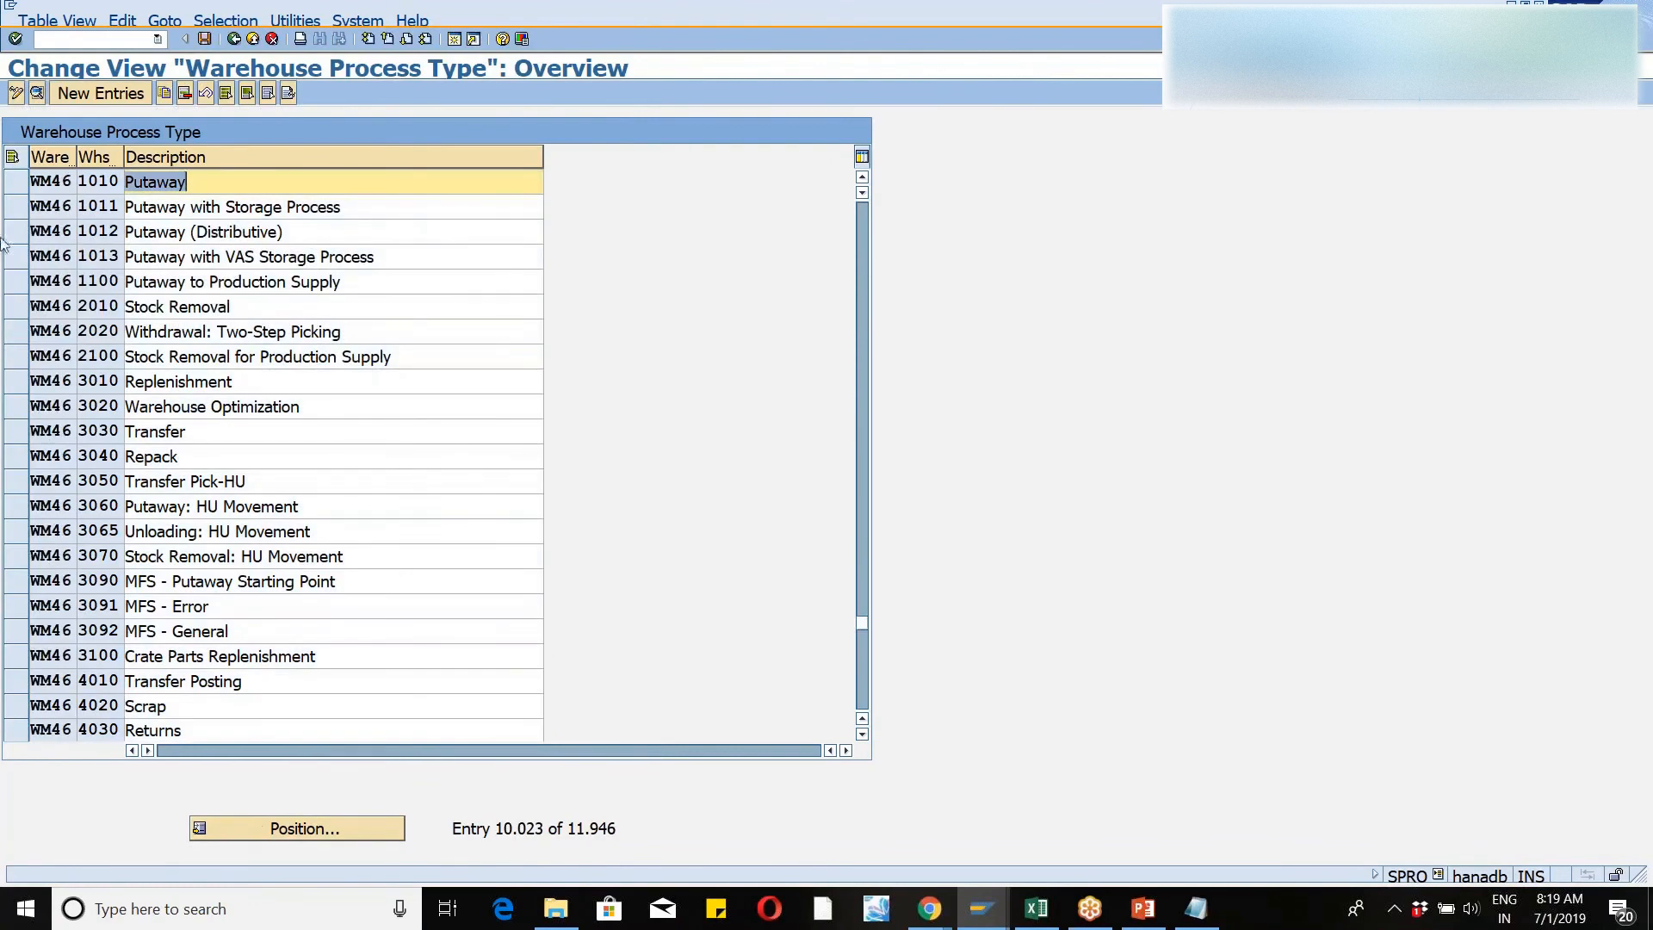
# - Display the details of WM46 process type 1010 Putaway, examine its putaway source settings and return to the overview
pyautogui.click(19, 182)
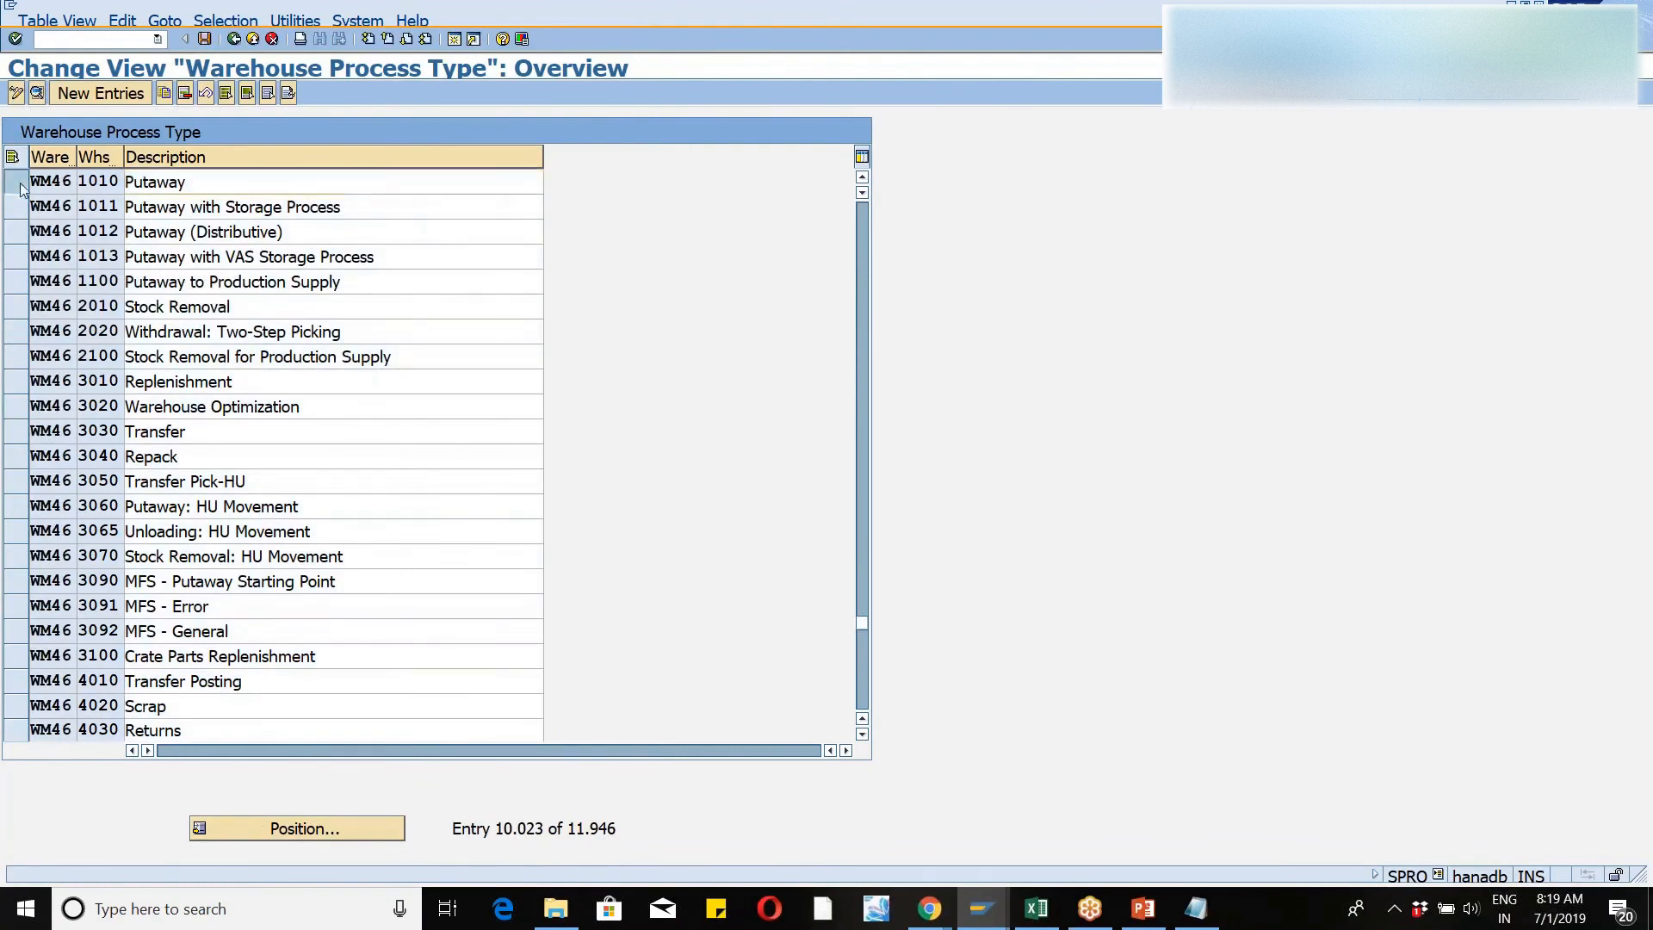
pyautogui.click(39, 99)
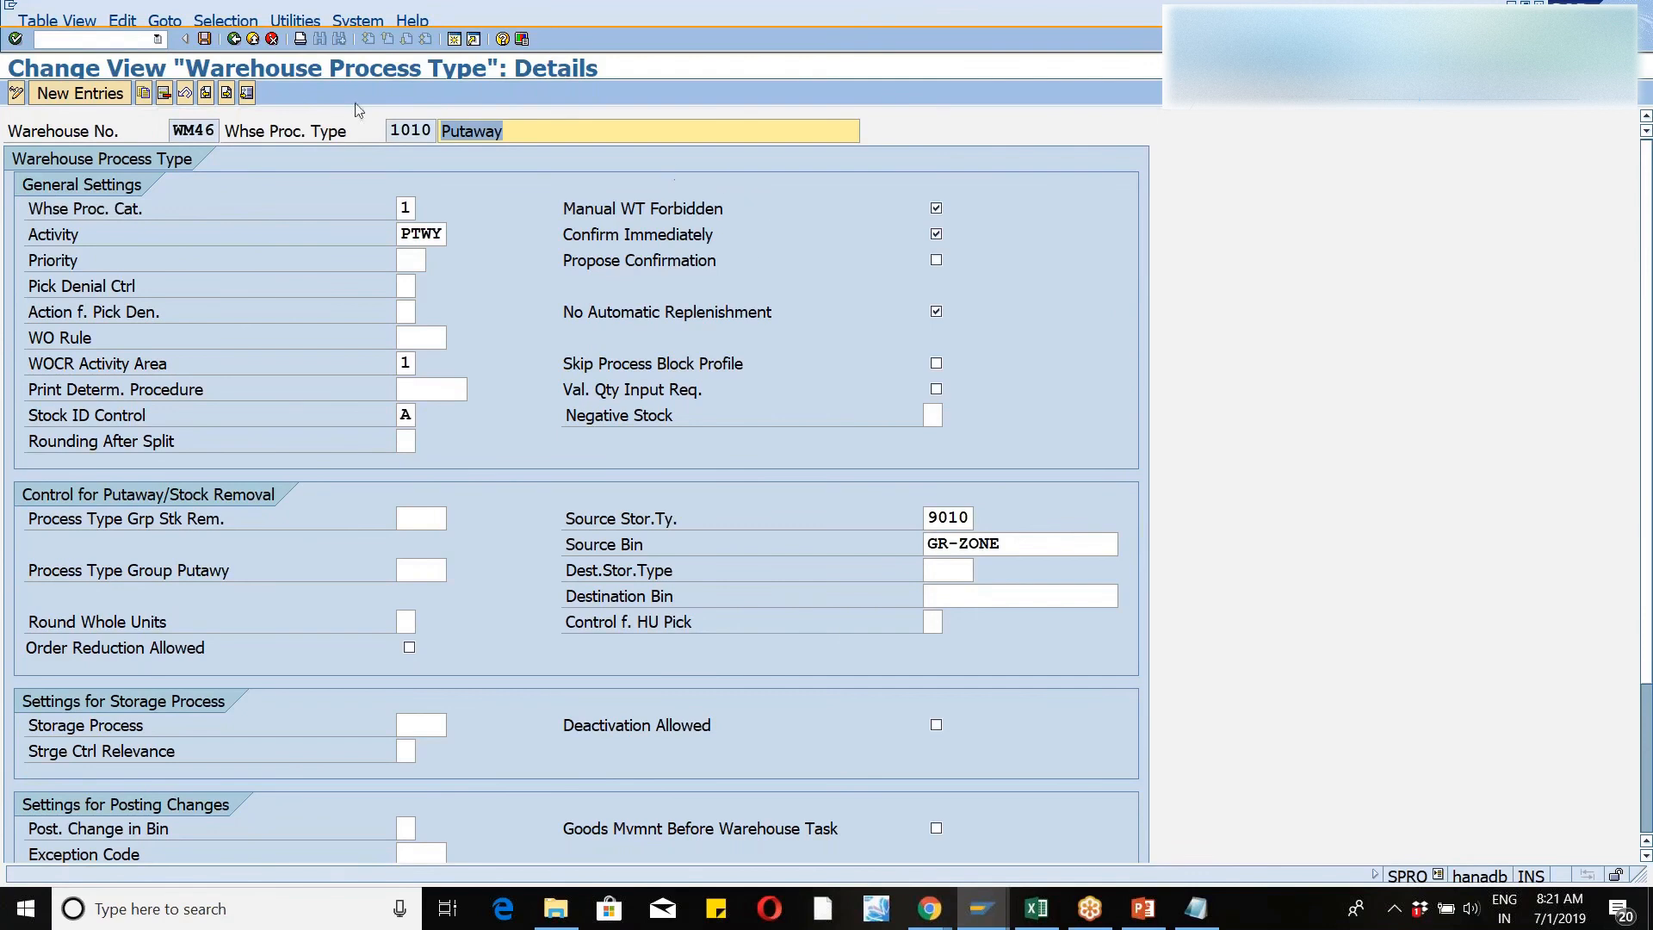
pyautogui.click(231, 43)
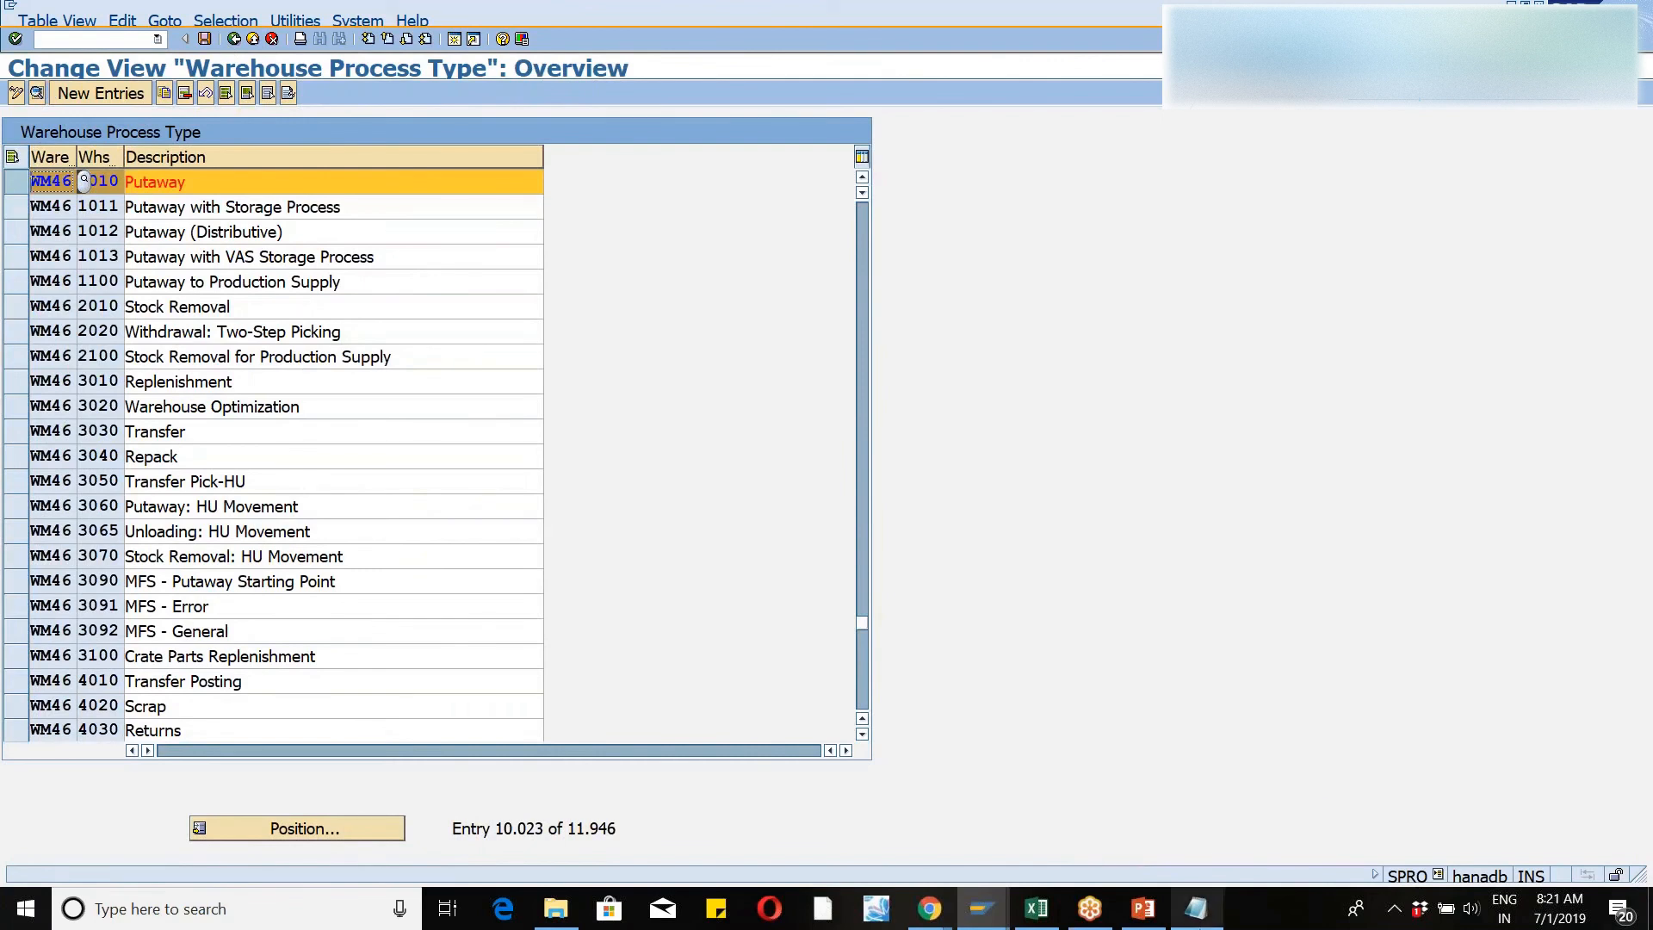
# - Switch to the Notepad notes and remove the extra blank lines between the me21n line and item "3) F1-F2"
pyautogui.click(1196, 908)
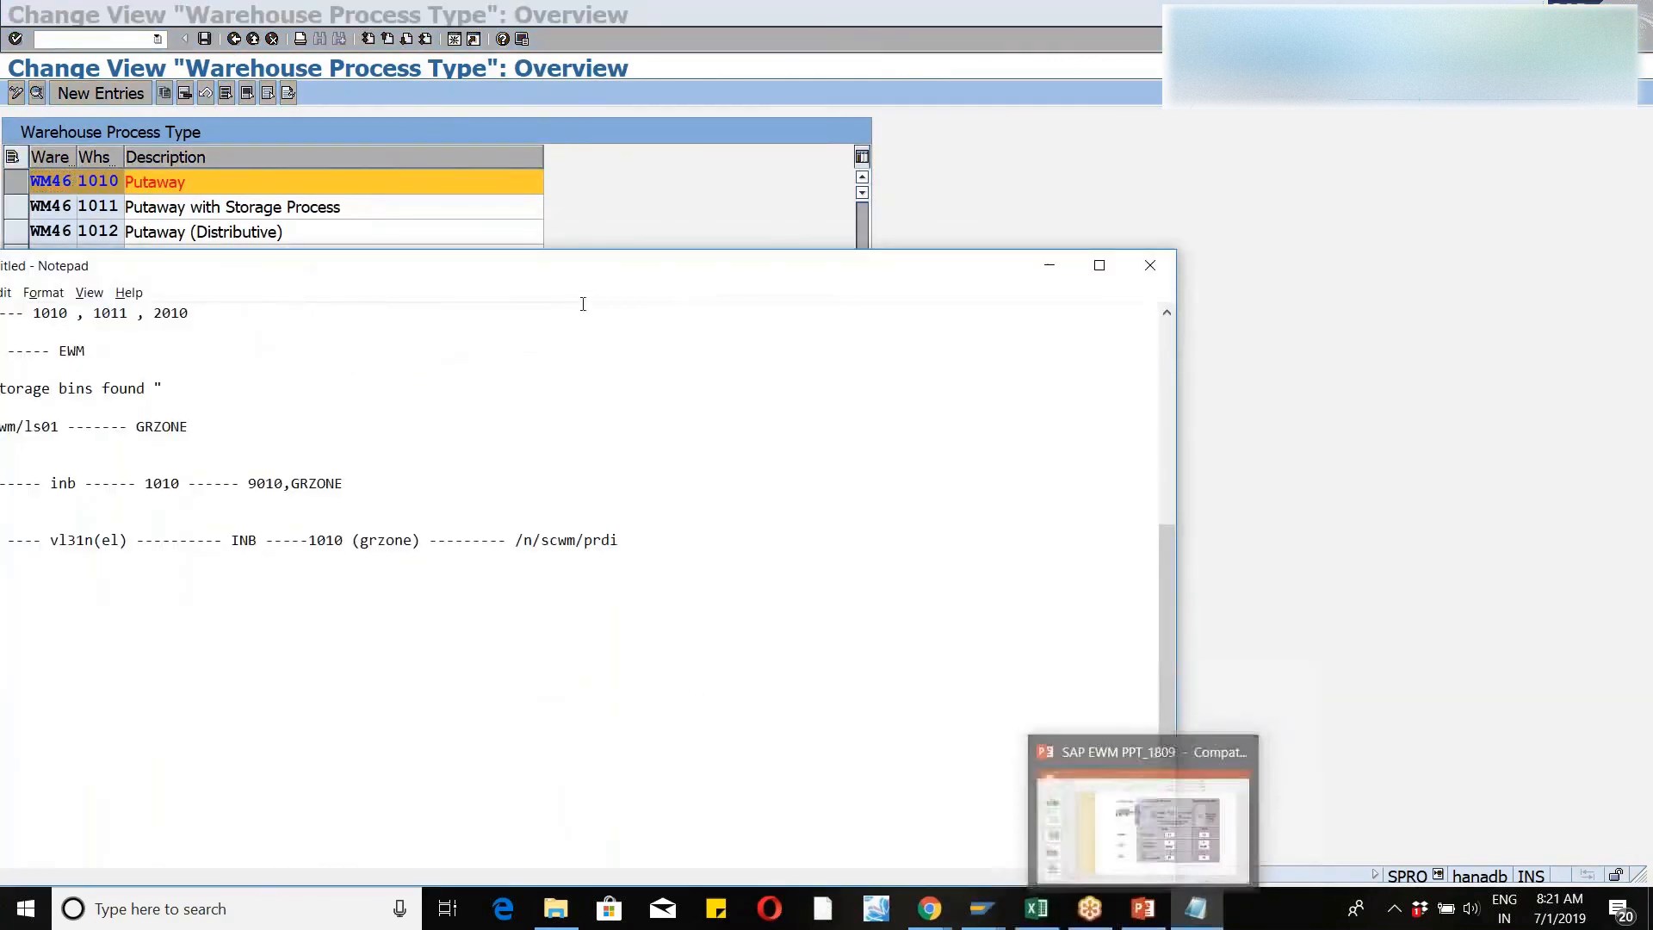
pyautogui.moveTo(488, 281); pyautogui.dragTo(693, 192)
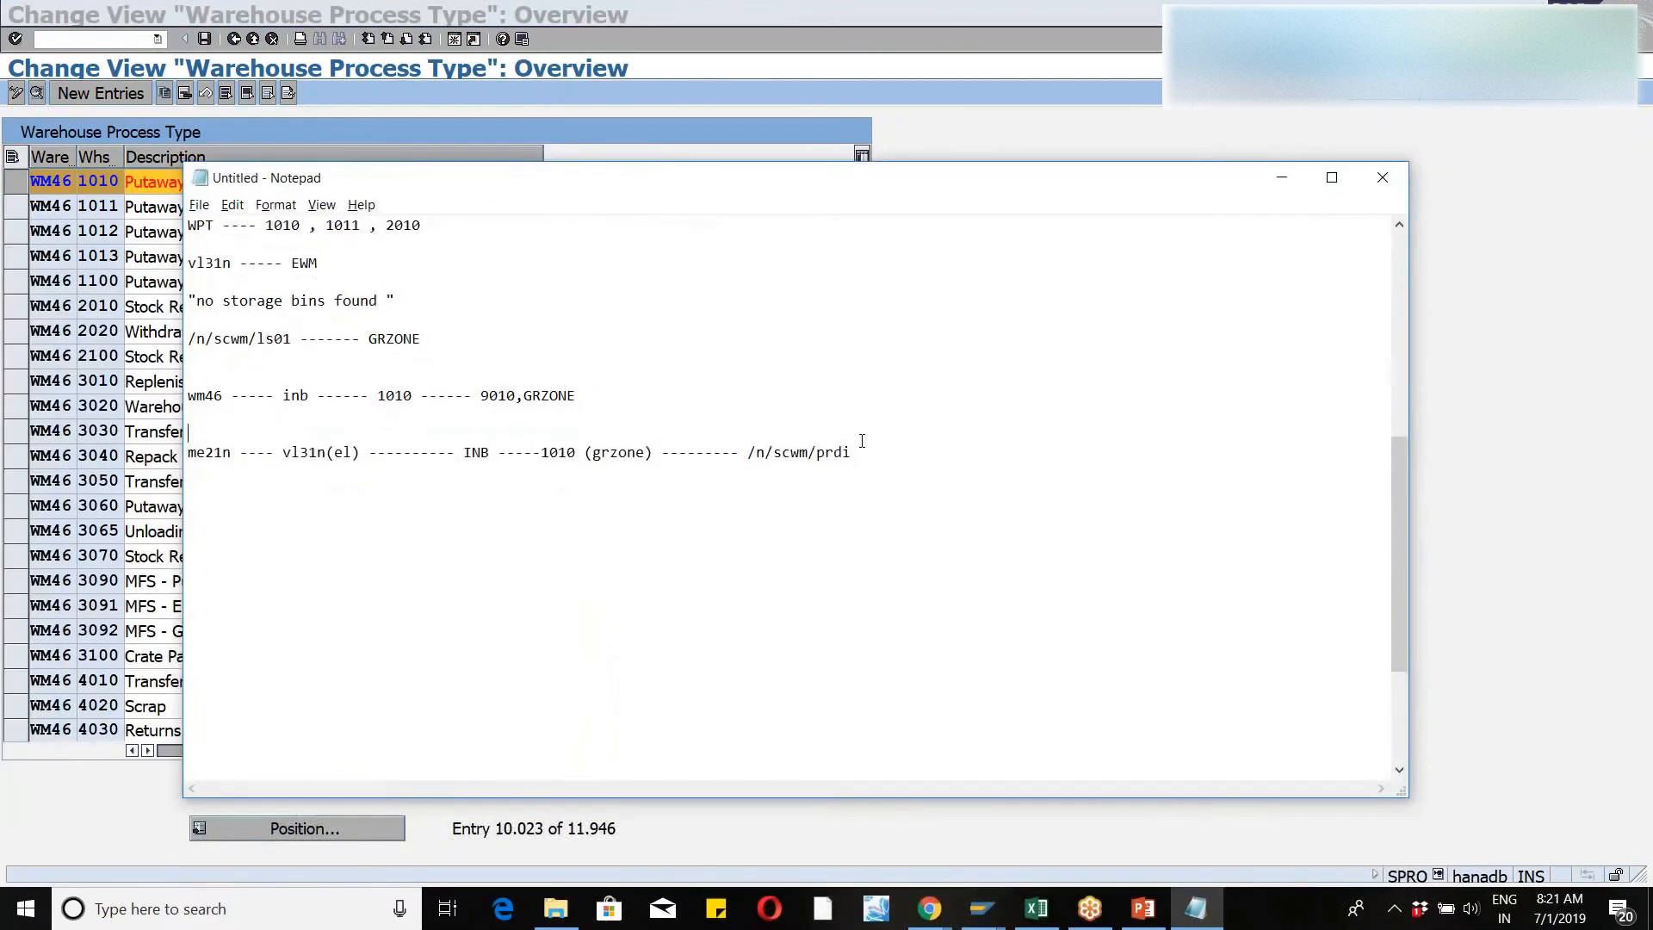
pyautogui.click(862, 441)
pyautogui.click(878, 447)
pyautogui.press('Return')
pyautogui.press('Return')
pyautogui.press('Delete')
pyautogui.press('Delete')
pyautogui.press('Delete')
pyautogui.press('Delete')
pyautogui.press('Delete')
pyautogui.press('Delete')
pyautogui.press('Delete')
pyautogui.press('Delete')
pyautogui.press('Delete')
pyautogui.press('Delete')
pyautogui.press('Delete')
pyautogui.press('Delete')
pyautogui.press('Delete')
pyautogui.press('Delete')
pyautogui.press('Delete')
pyautogui.press('Delete')
pyautogui.press('Delete')
pyautogui.press('Delete')
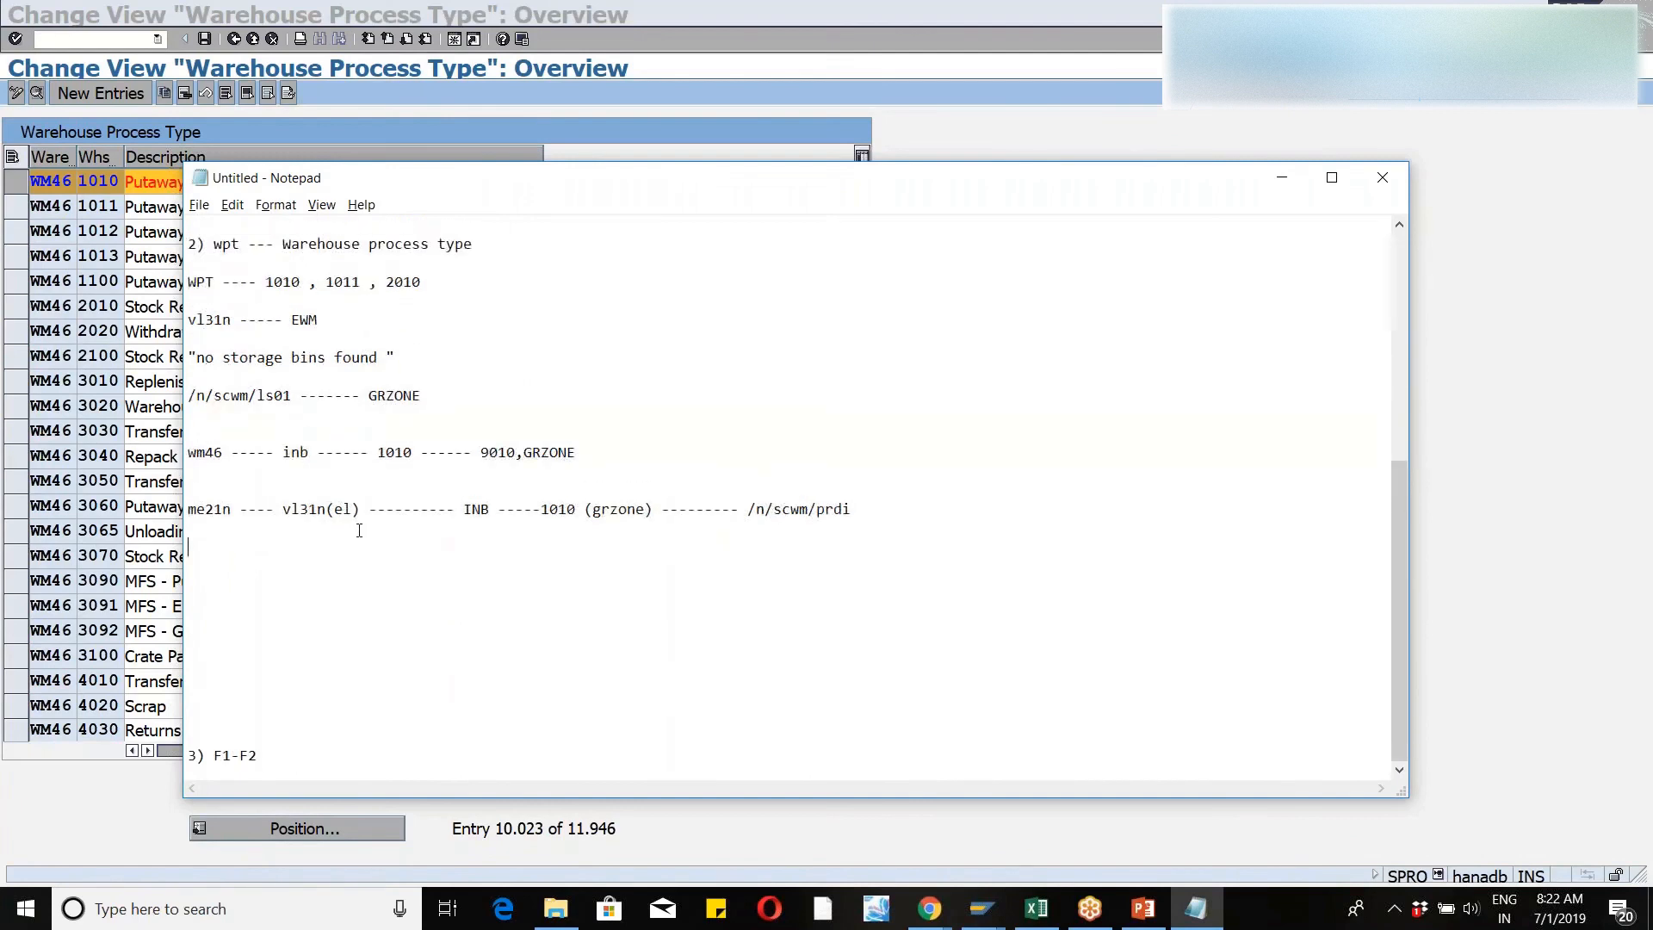
pyautogui.press('Delete')
pyautogui.press('Delete')
pyautogui.press('Delete')
pyautogui.press('Delete')
pyautogui.press('Delete')
pyautogui.press('Delete')
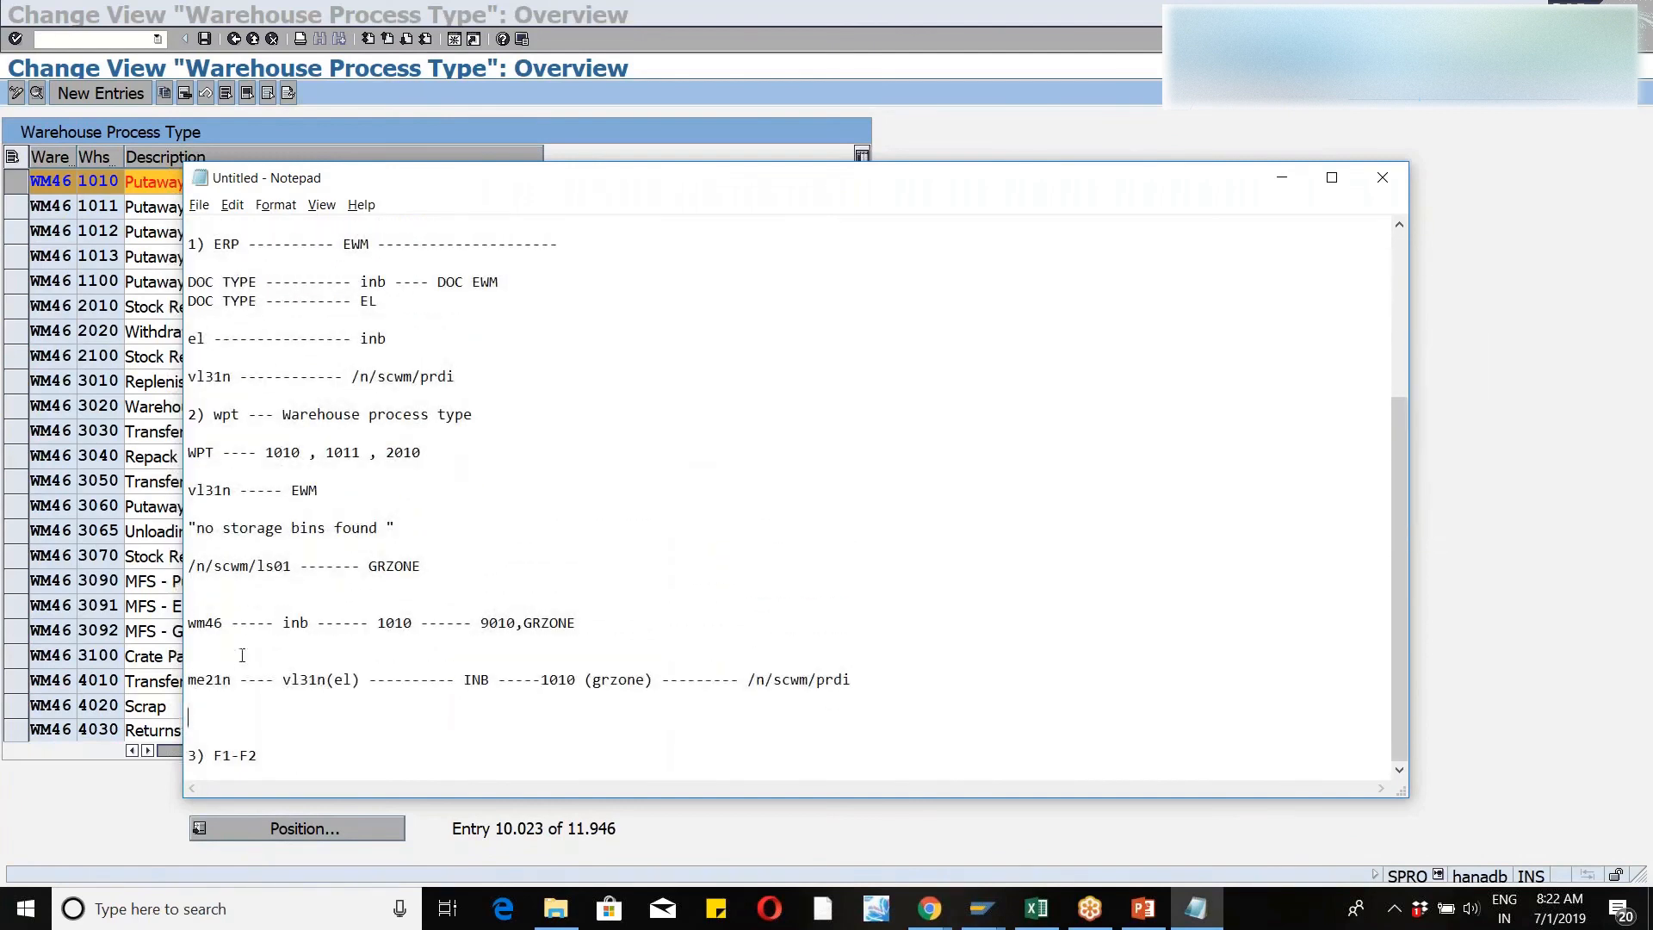
# - Add a numbered list below the me21n line: "1) Storage type", "2) Stotage sect", "3) Storage BIN"
pyautogui.press('Return')
pyautogui.press('Return')
pyautogui.press('Return')
pyautogui.press('Return')
pyautogui.press('Return')
pyautogui.press('Return')
pyautogui.press('Return')
pyautogui.press('BackSpace')
pyautogui.press('BackSpace')
pyautogui.press('BackSpace')
pyautogui.write('1)')
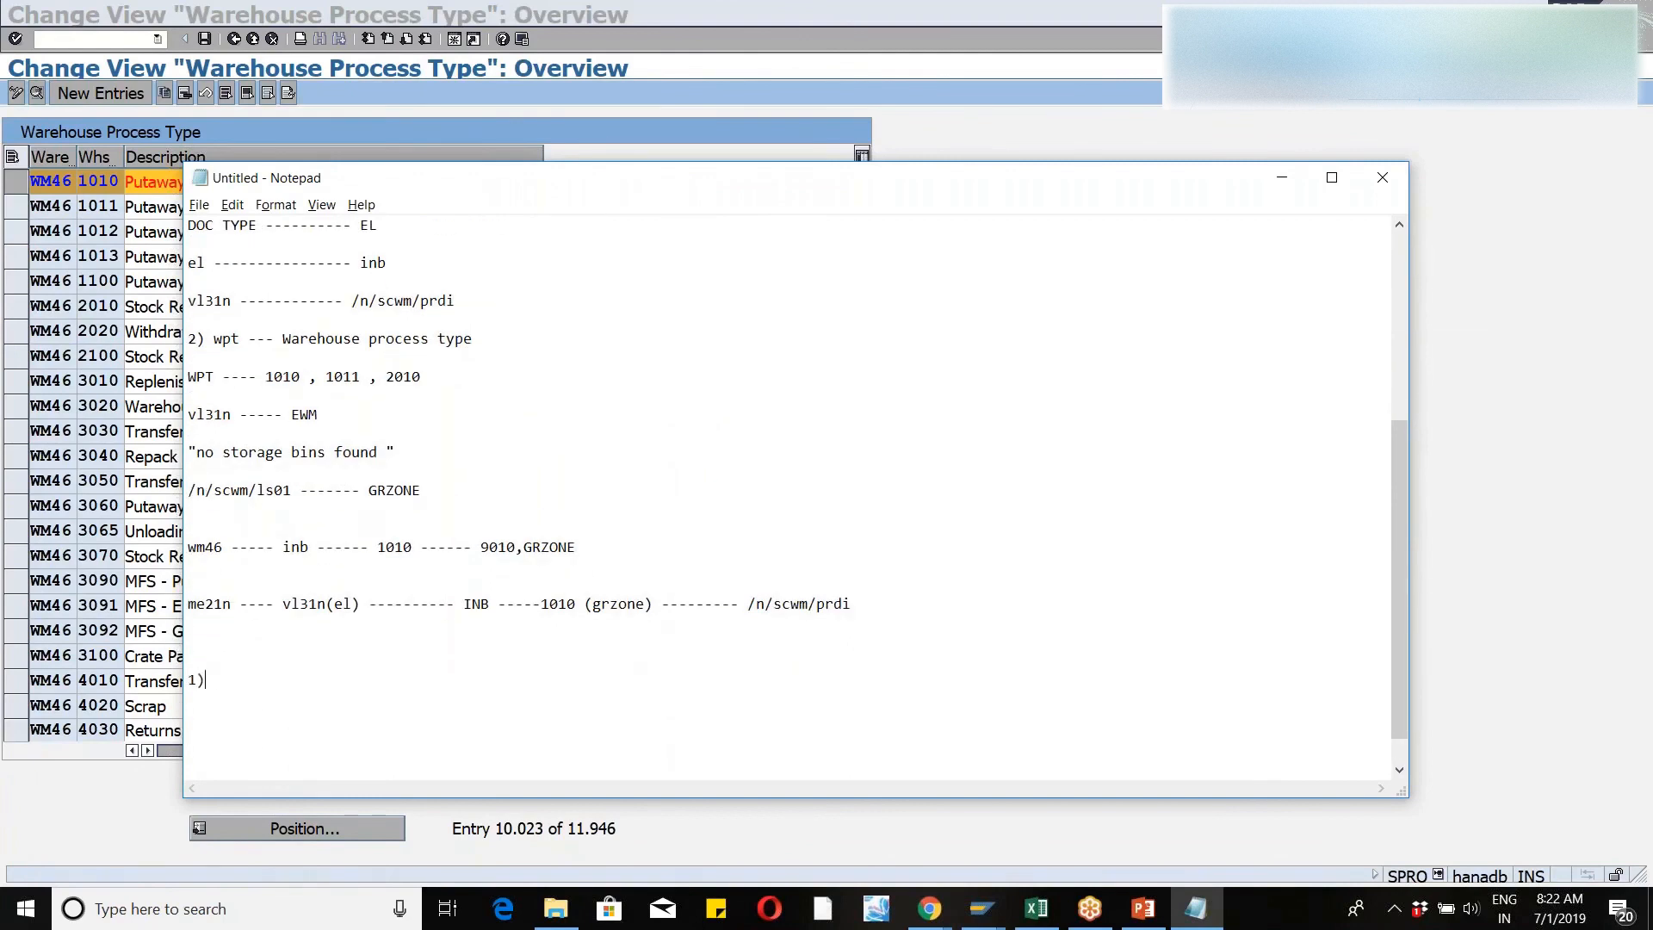
pyautogui.write('Storage type')
pyautogui.press('Return')
pyautogui.write('2) Stotahe')
pyautogui.press('BackSpace')
pyautogui.press('BackSpace')
pyautogui.press('BackSpace')
pyautogui.write('ge sect')
pyautogui.press('Return')
pyautogui.write('3) S')
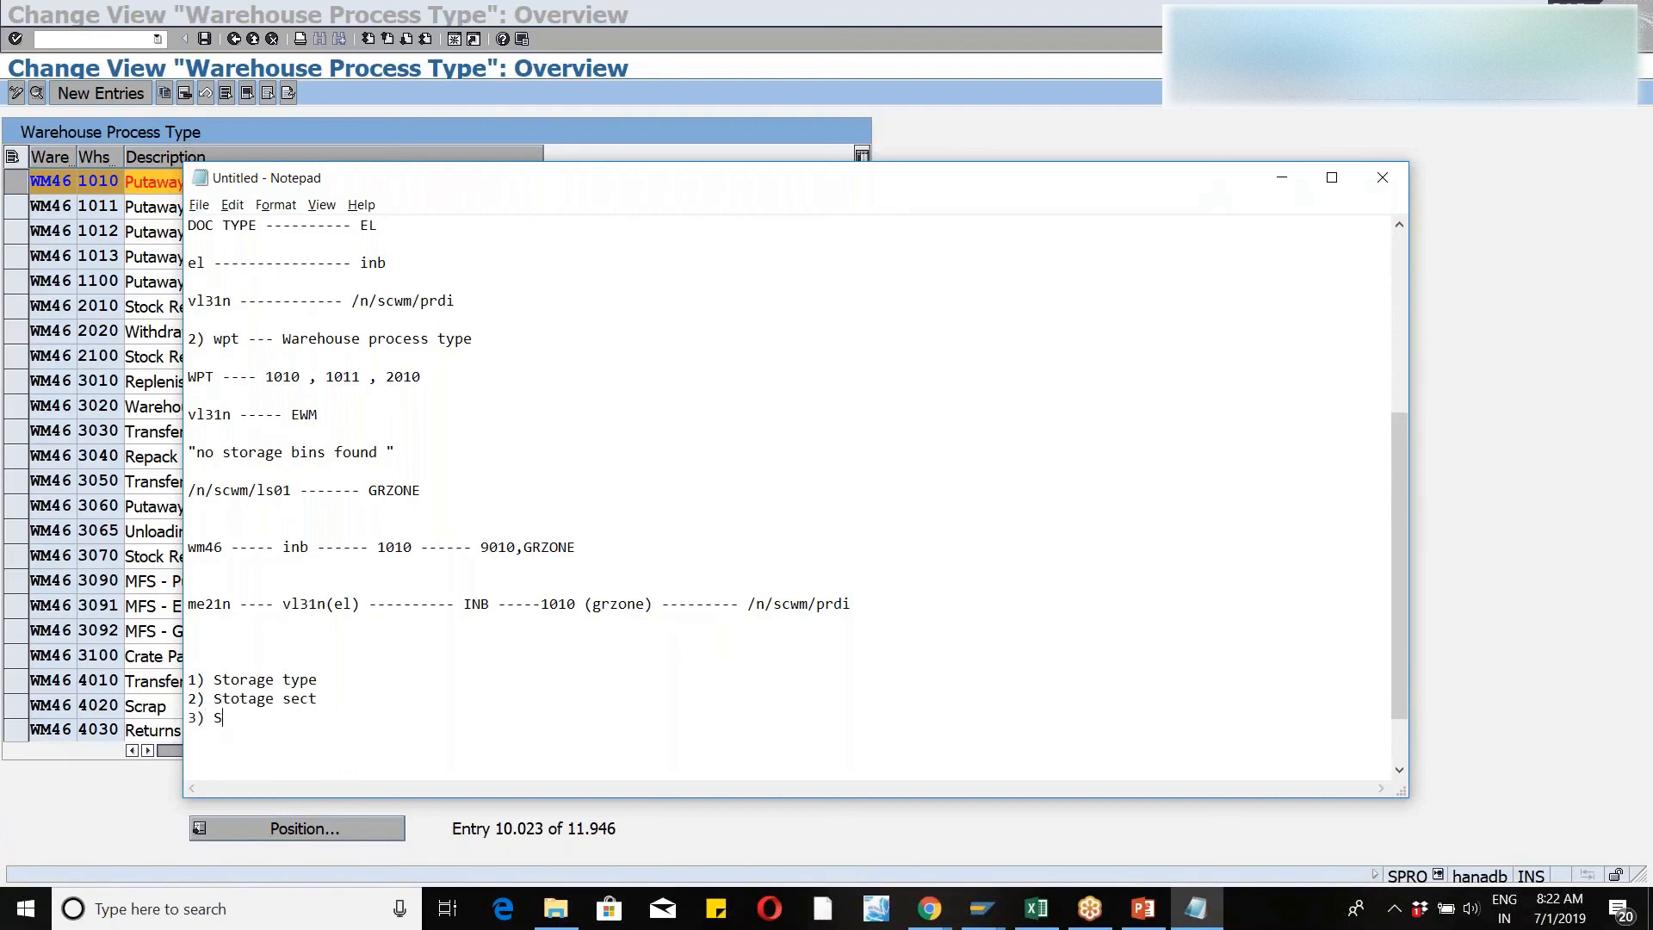
pyautogui.write('torage BIN')
# - Remove the surplus blank lines between the storage list and item "3) F1-F2", and select the text from "1) Storage type" to "3) F1-F2"
pyautogui.press('Down')
pyautogui.press('Down')
pyautogui.press('Down')
pyautogui.press('Down')
pyautogui.press('Down')
pyautogui.press('Down')
pyautogui.press('Up')
pyautogui.press('Up')
pyautogui.press('Up')
pyautogui.press('Up')
pyautogui.press('BackSpace')
pyautogui.press('BackSpace')
pyautogui.press('BackSpace')
pyautogui.press('BackSpace')
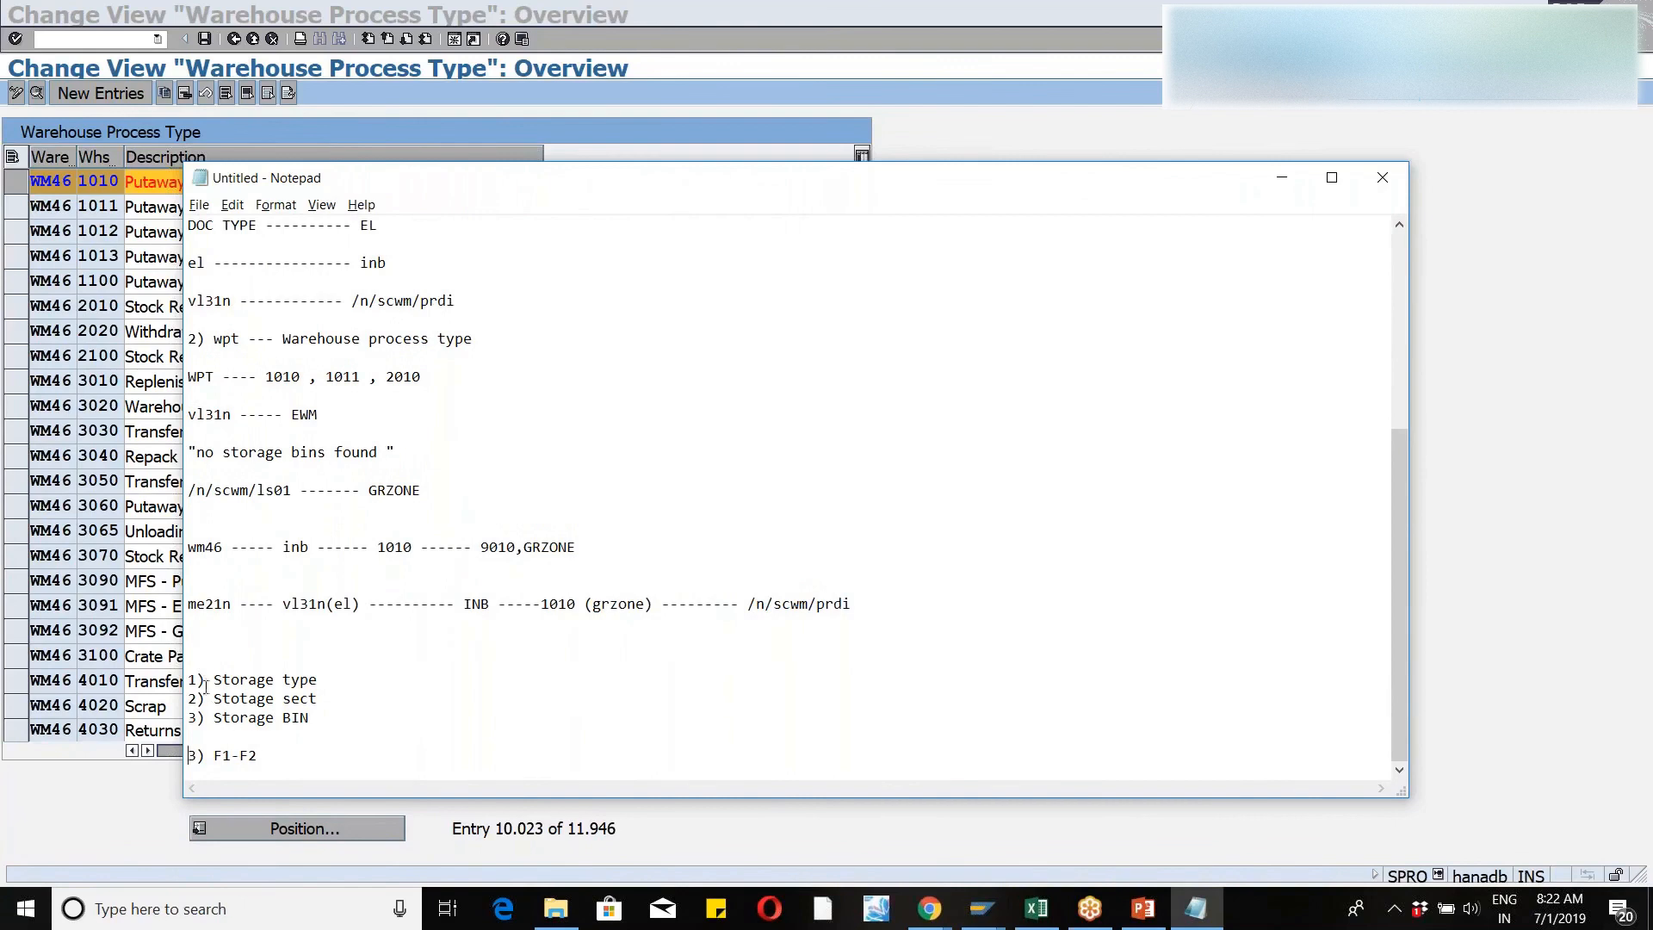
pyautogui.moveTo(189, 672); pyautogui.dragTo(306, 753)
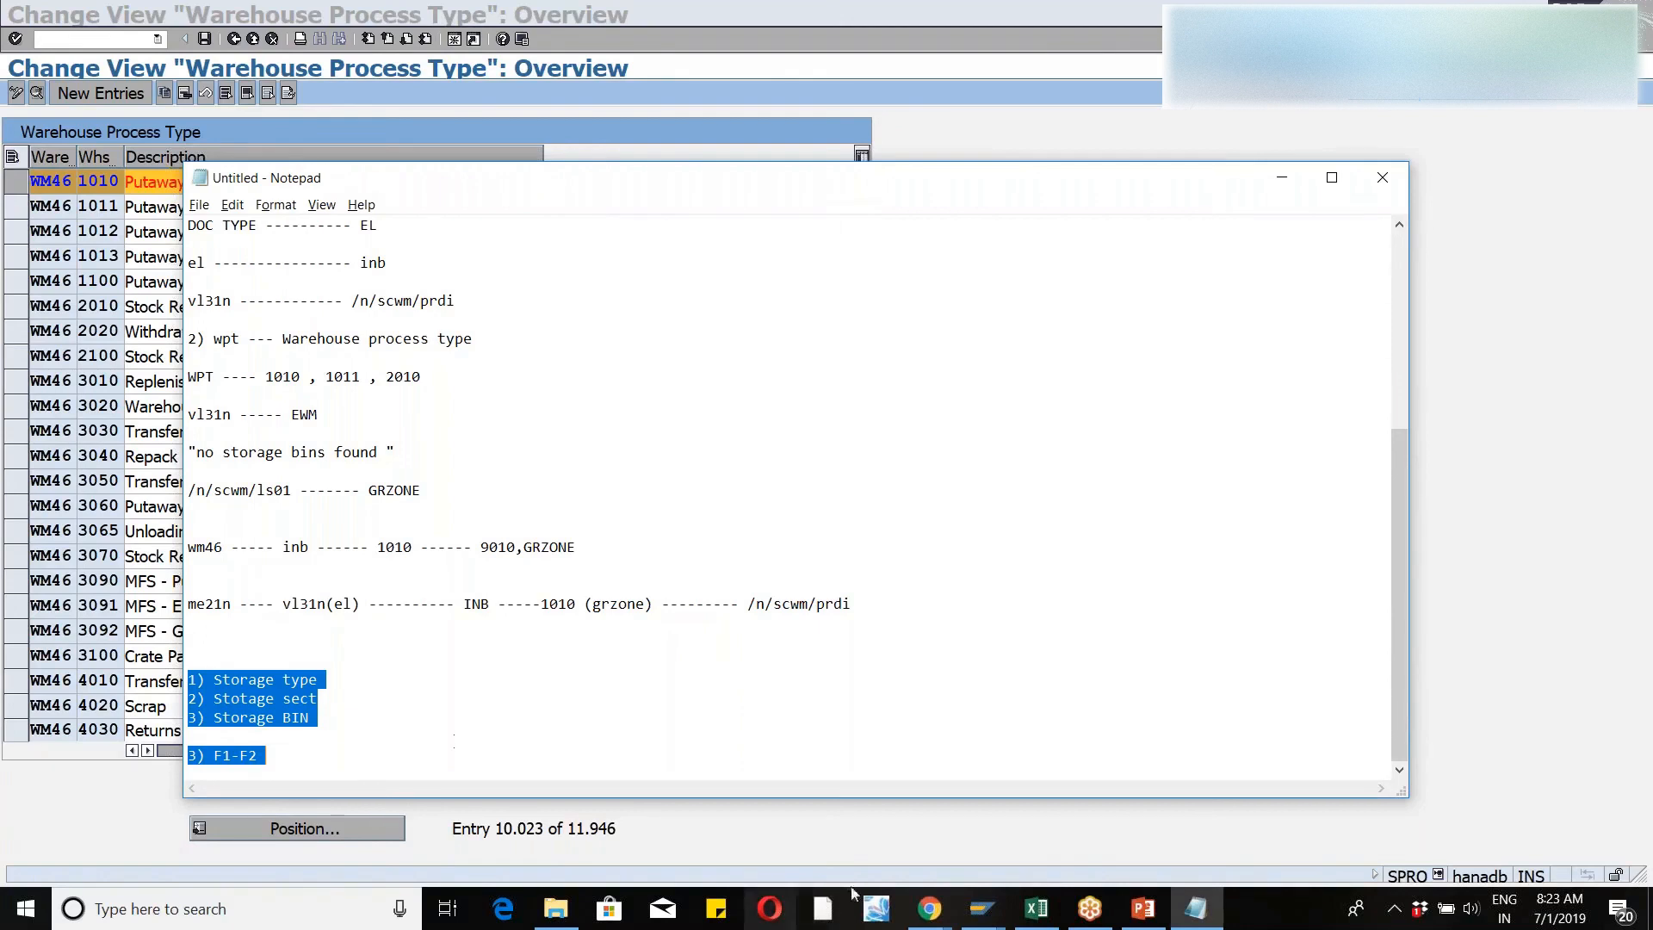
# - Switch to the ERP plant storage location mapping session and on to the EWM Stock Types session to examine WM46 stock types F1 and F2
pyautogui.click(971, 923)
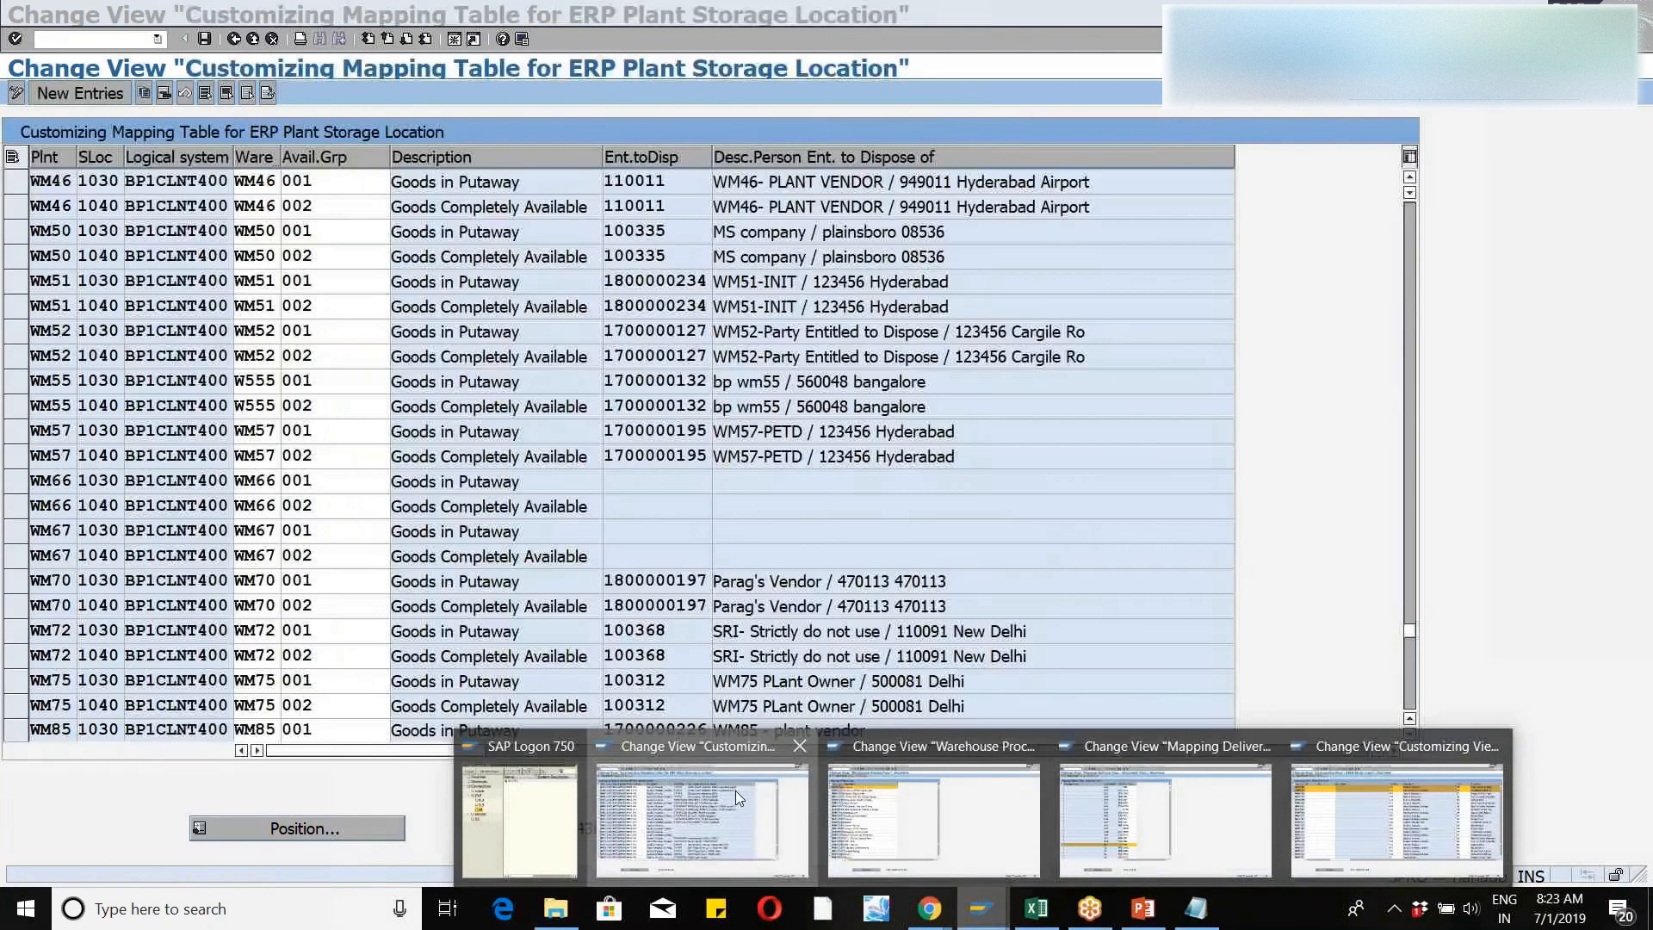
pyautogui.click(735, 790)
pyautogui.click(993, 919)
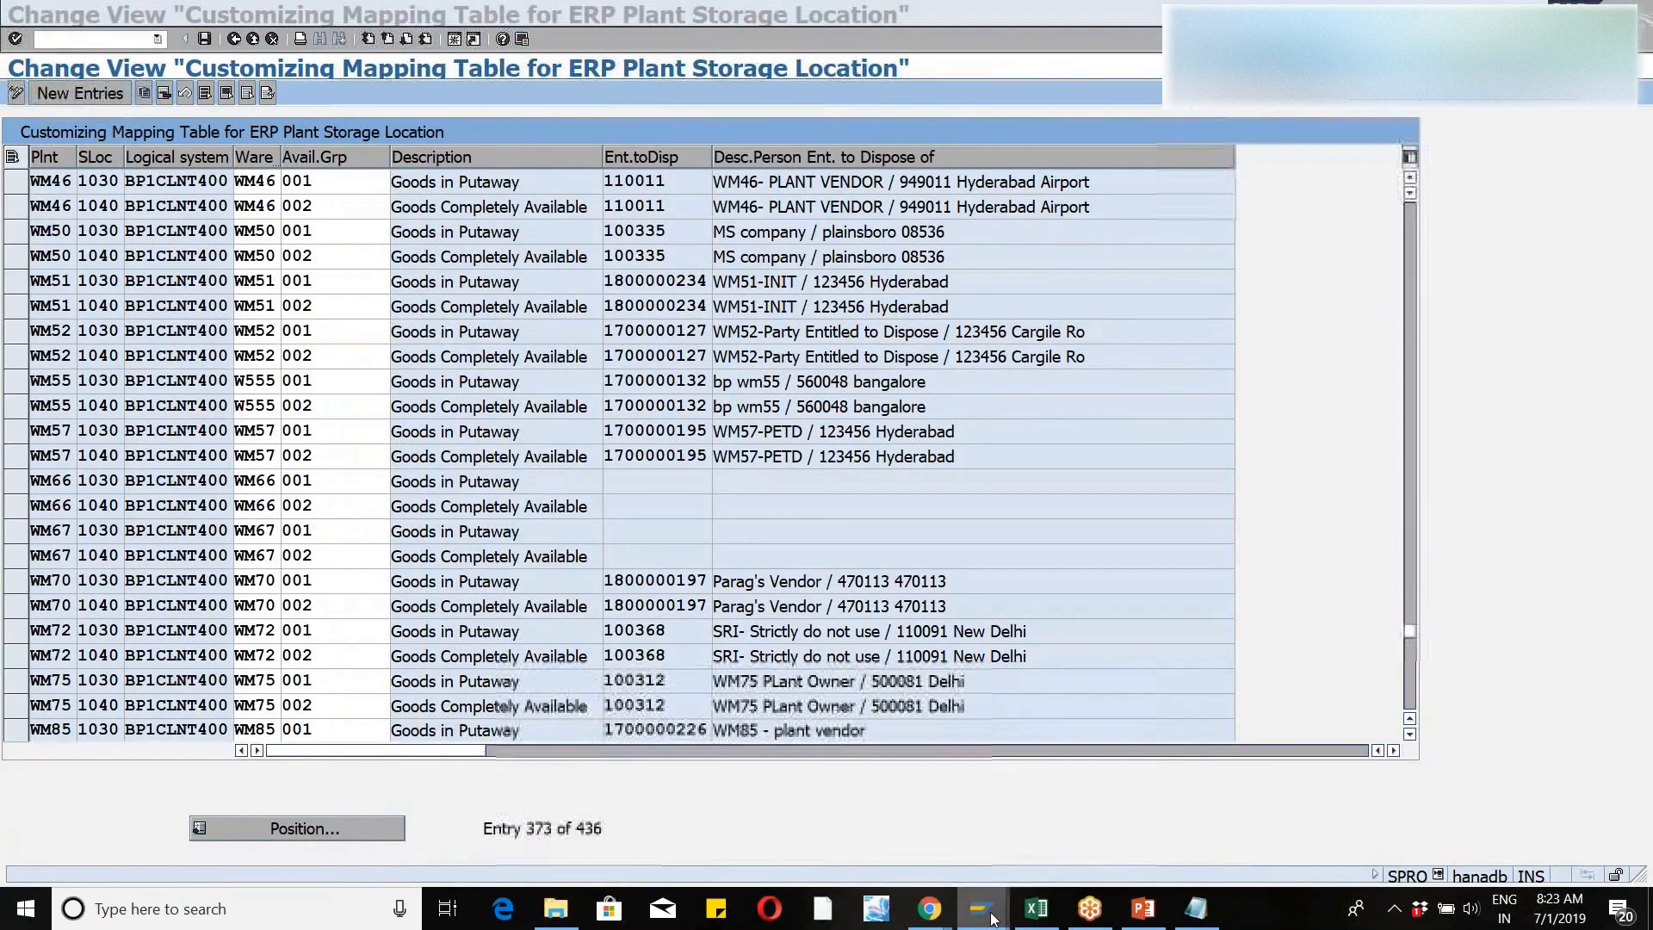
pyautogui.click(1398, 814)
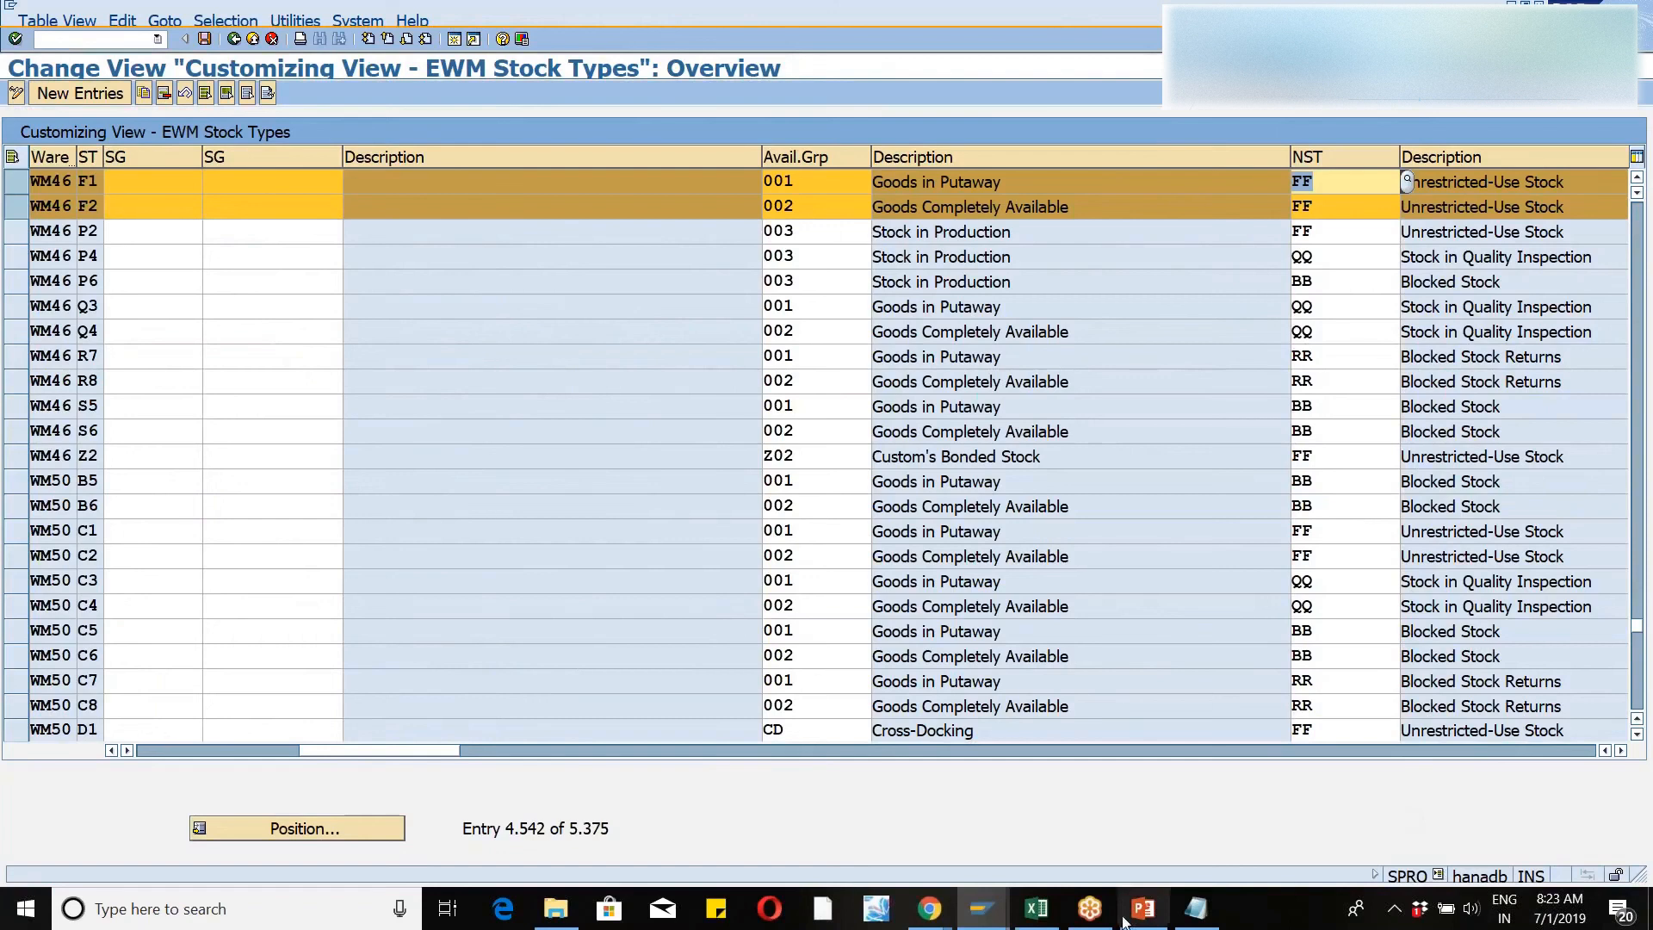
# - Review the EL entry in the Mapping Delivery Type session and the WM46 storage locations in the ERP plant storage location mapping session
pyautogui.click(978, 926)
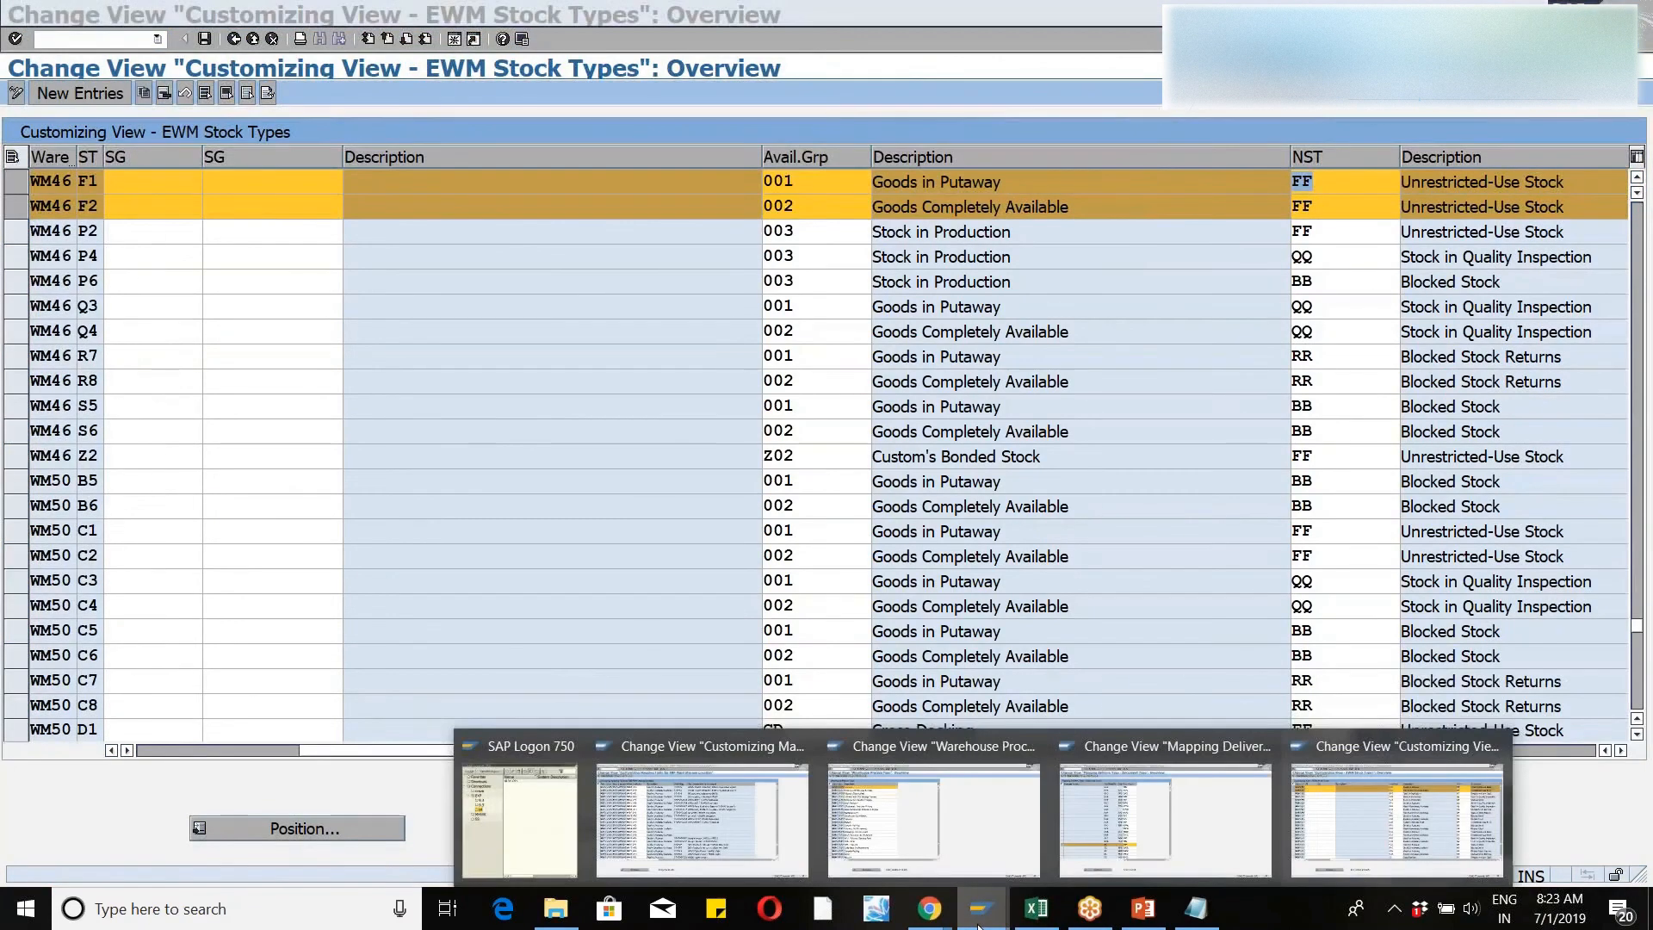
pyautogui.click(1143, 824)
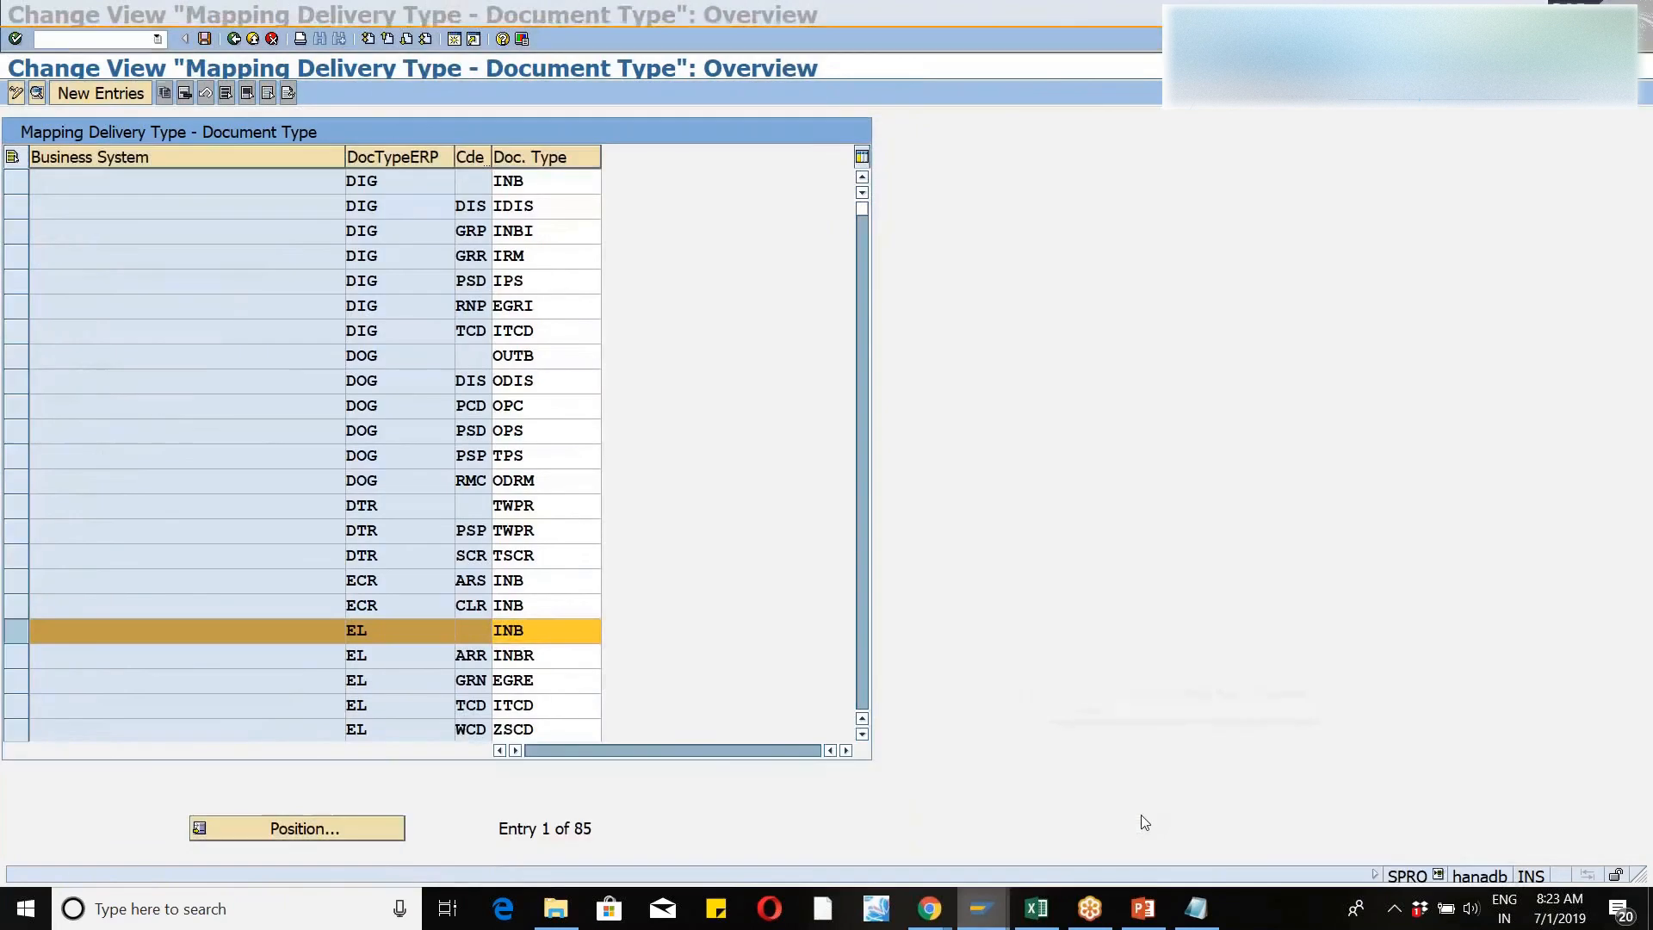
pyautogui.click(978, 924)
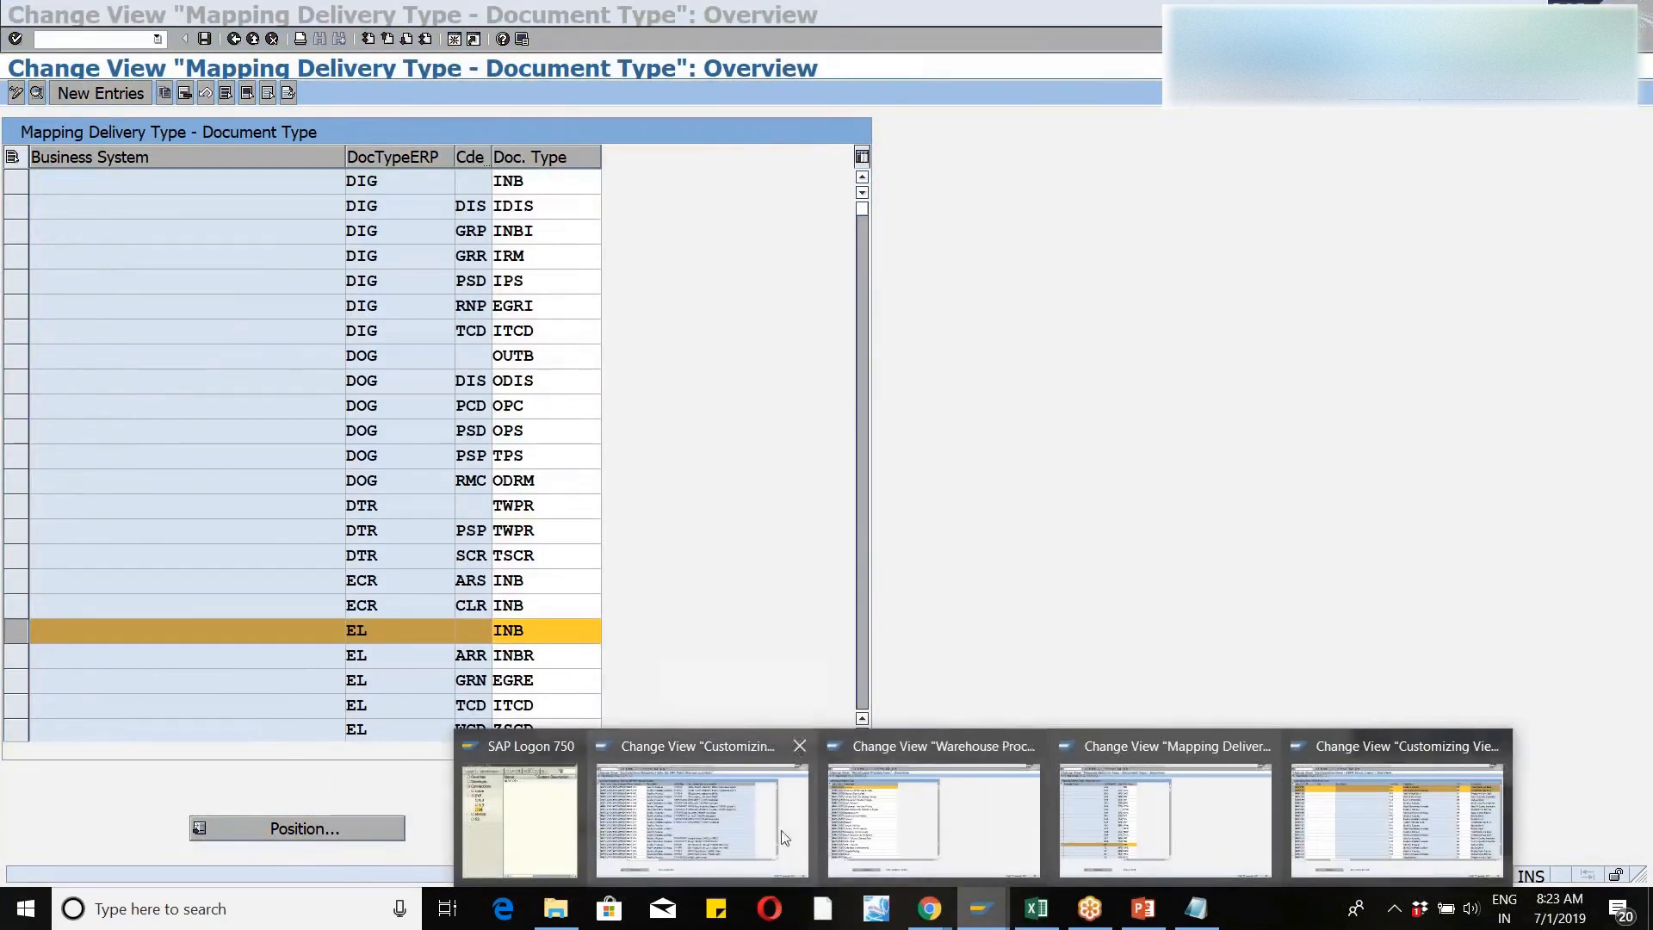
pyautogui.click(762, 815)
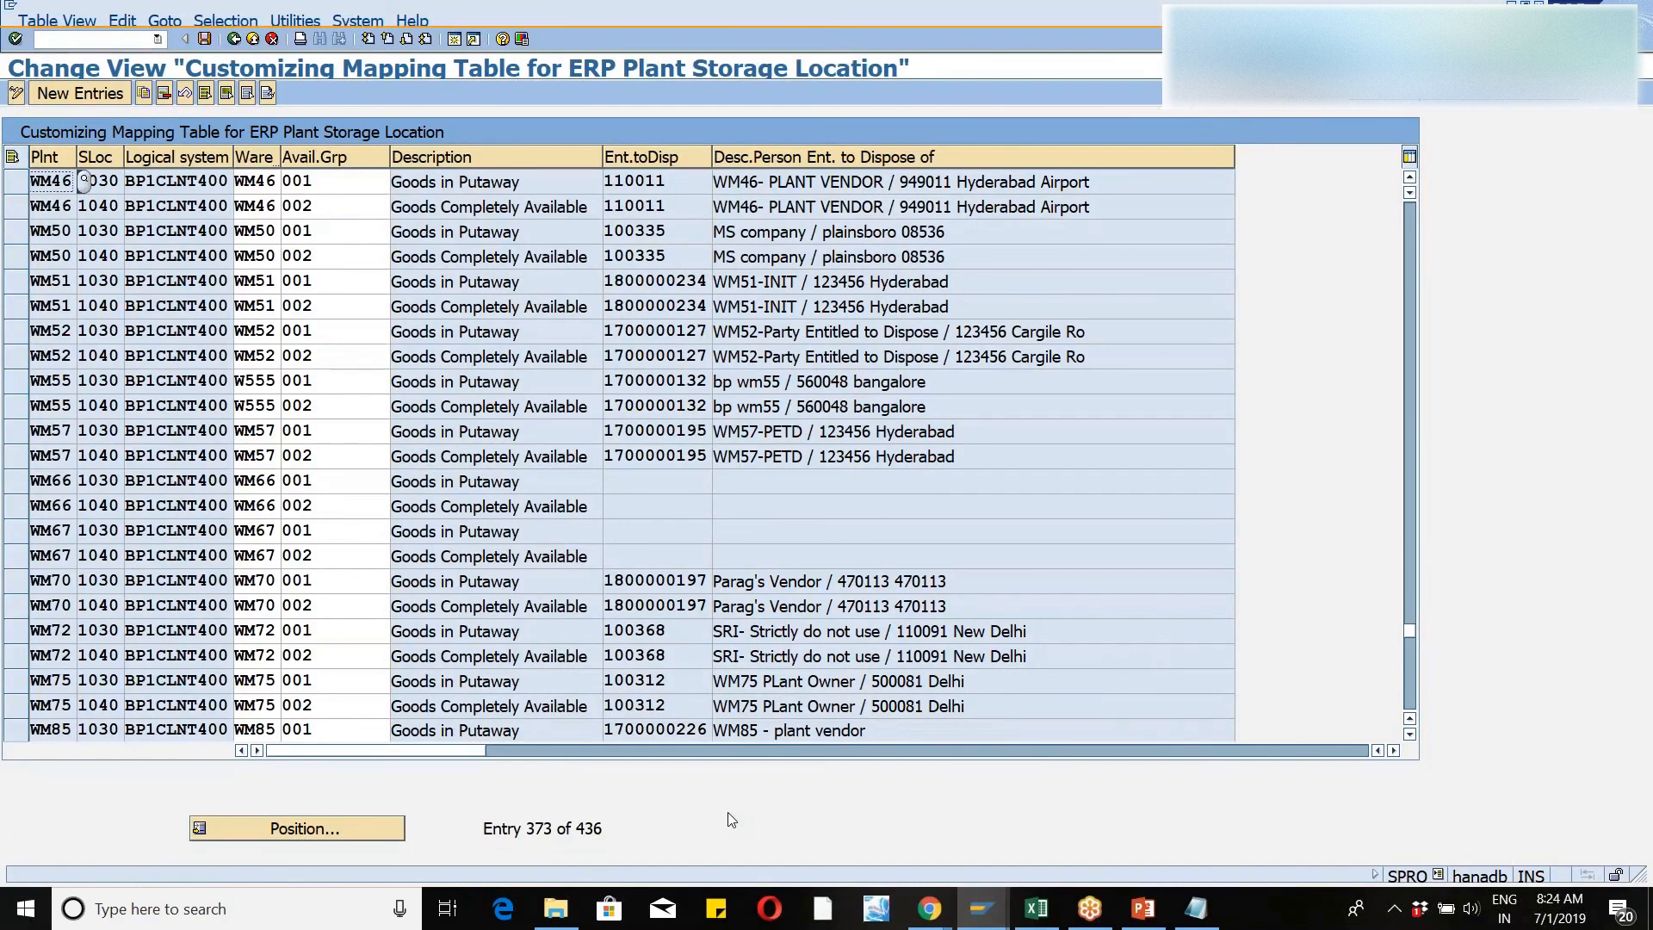
# - Return to the EWM Stock Types session and review the availability groups assigned to WM46 stock types F1 and F2
pyautogui.click(982, 908)
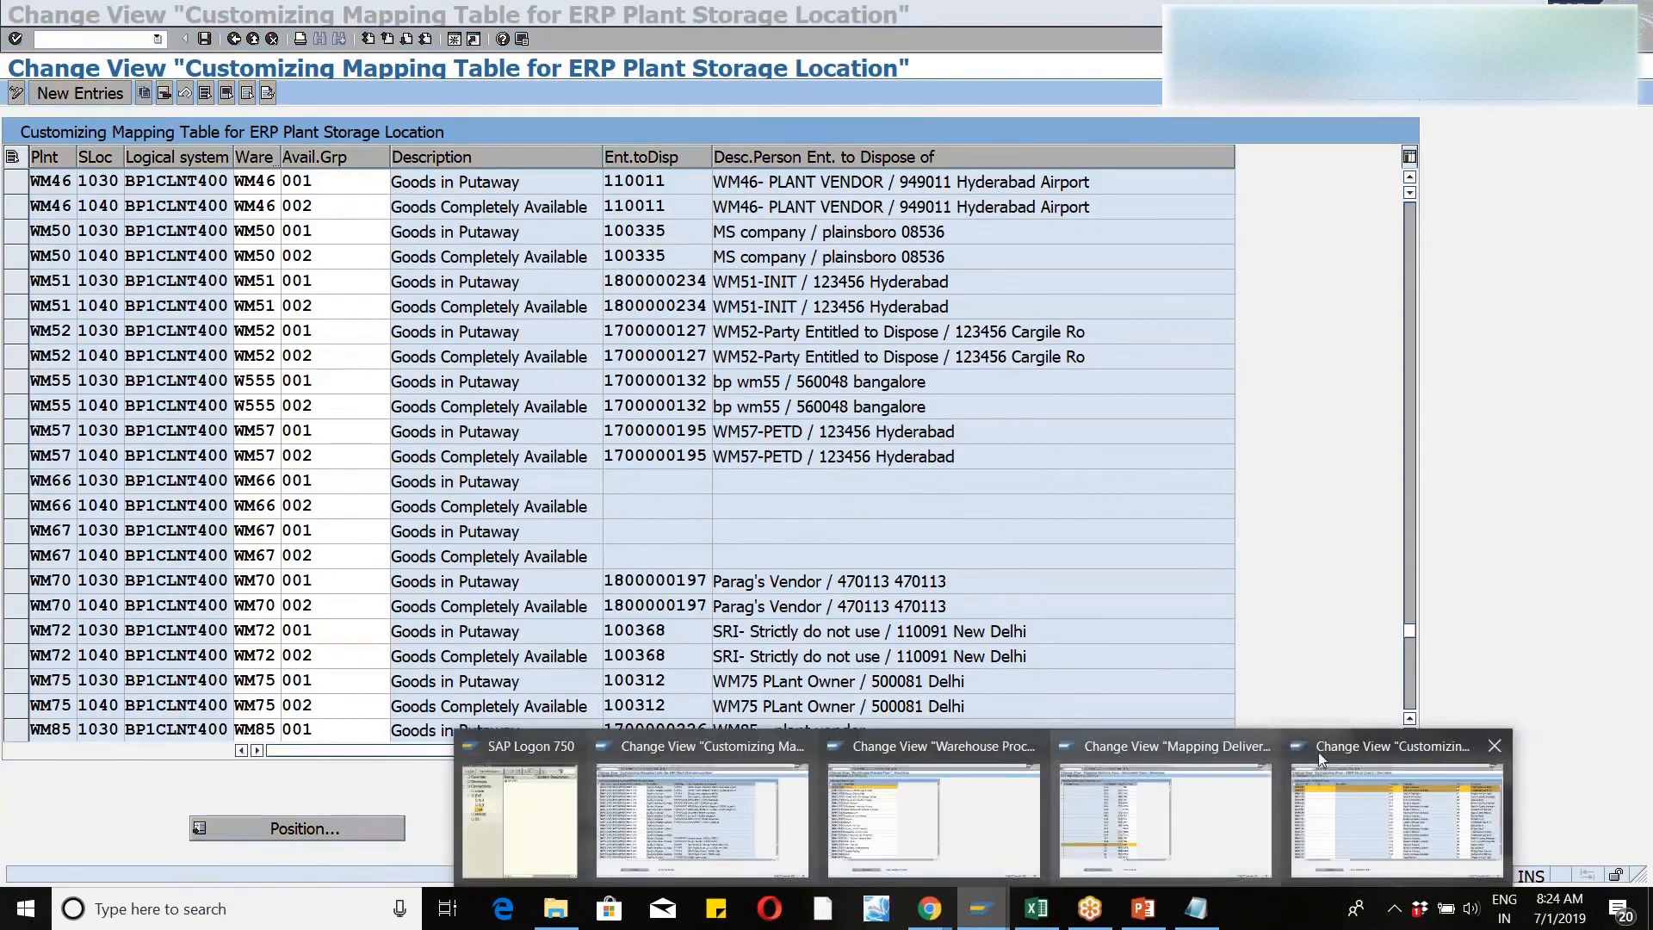
pyautogui.click(1350, 809)
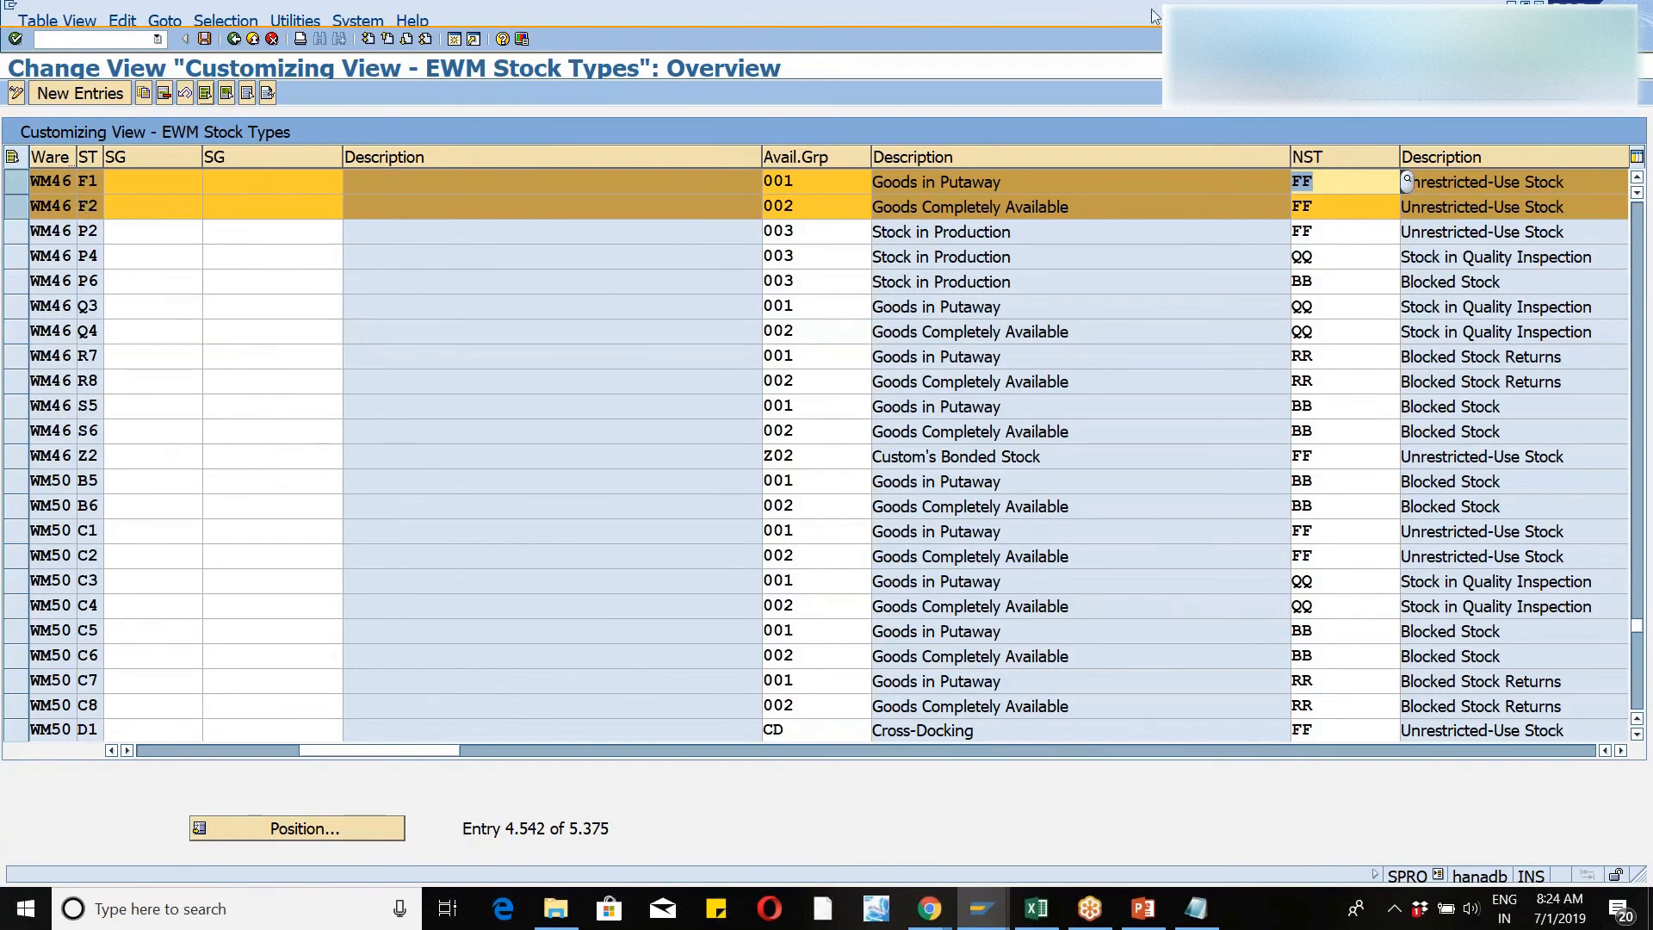
pyautogui.click(1645, 57)
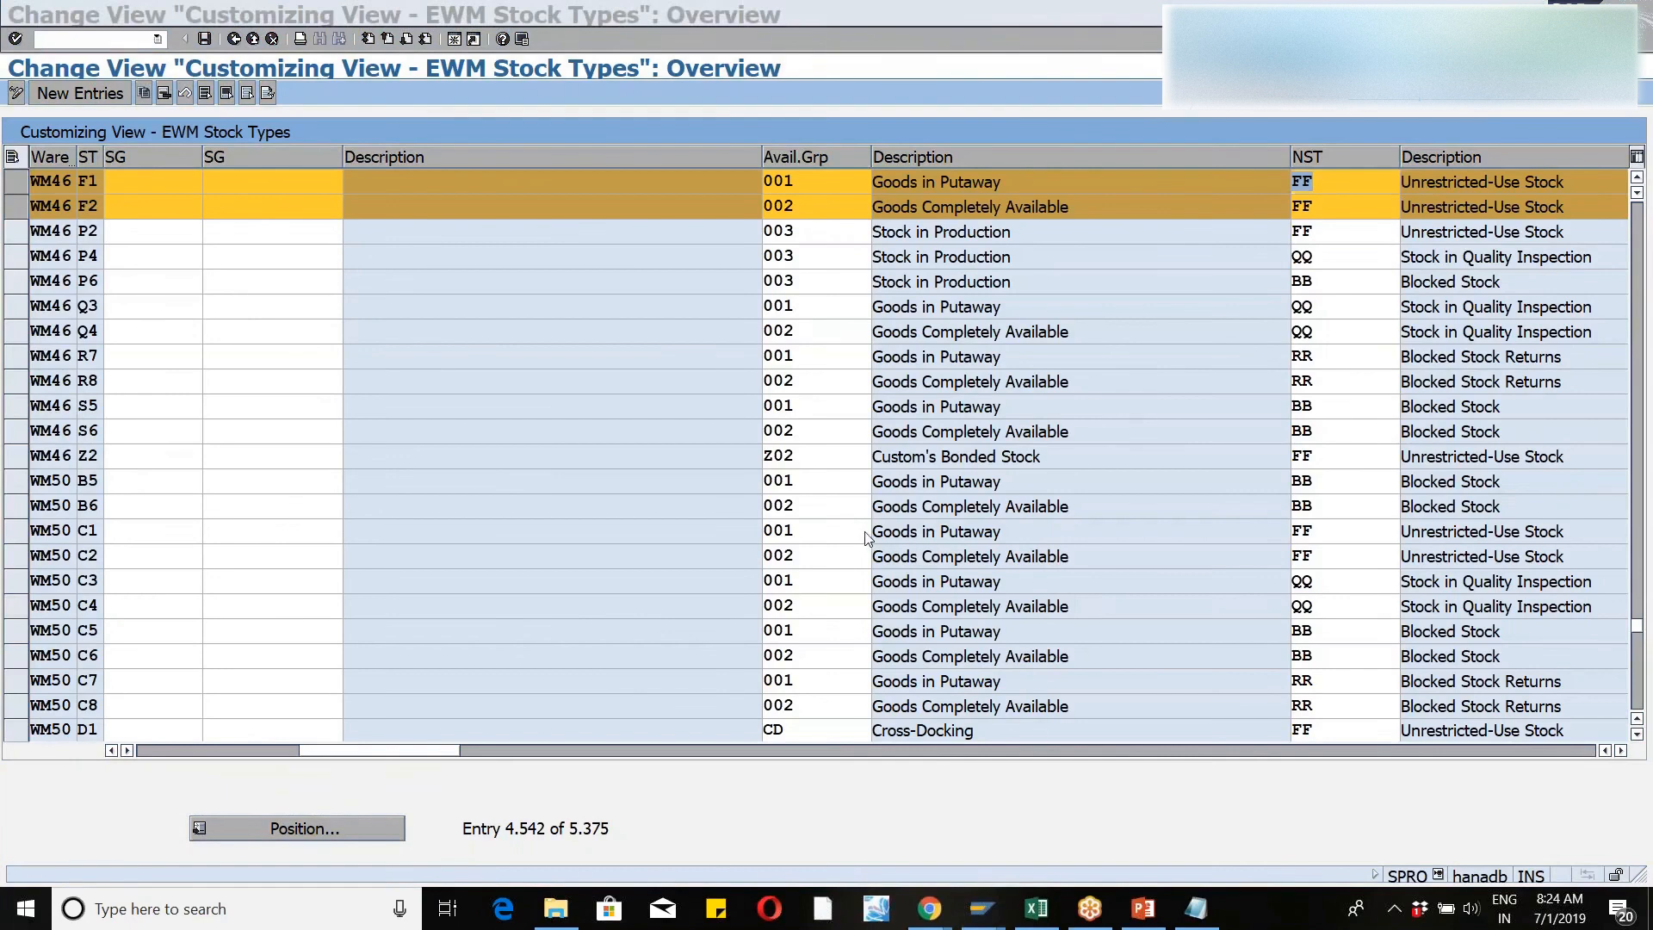